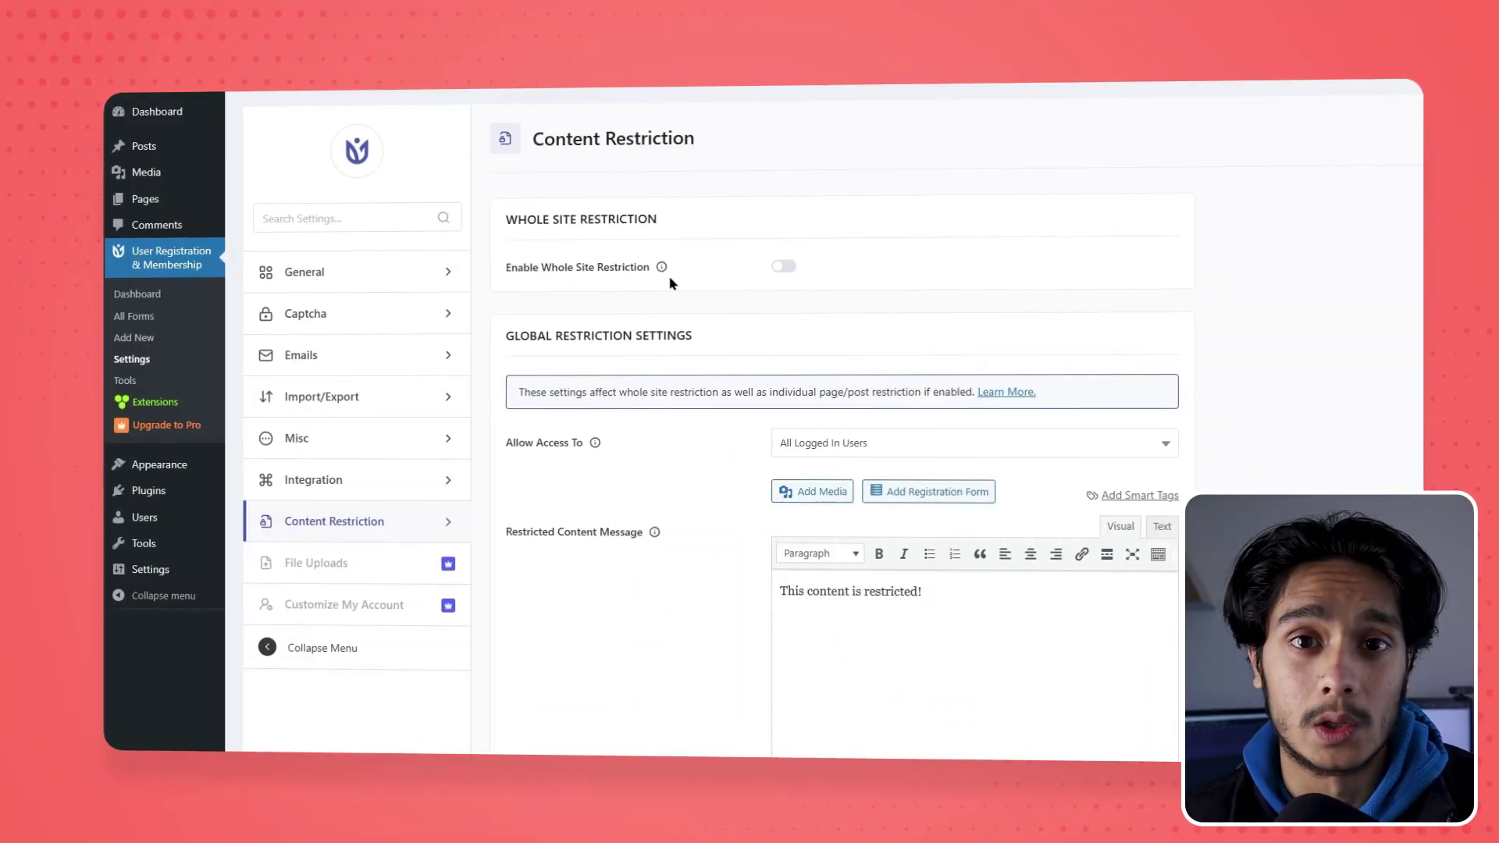
# Turn on Enable Whole Site Restriction and paste a longer members-only restricted-content message
pyautogui.click(783, 266)
pyautogui.scroll(-1, 1253, 275)
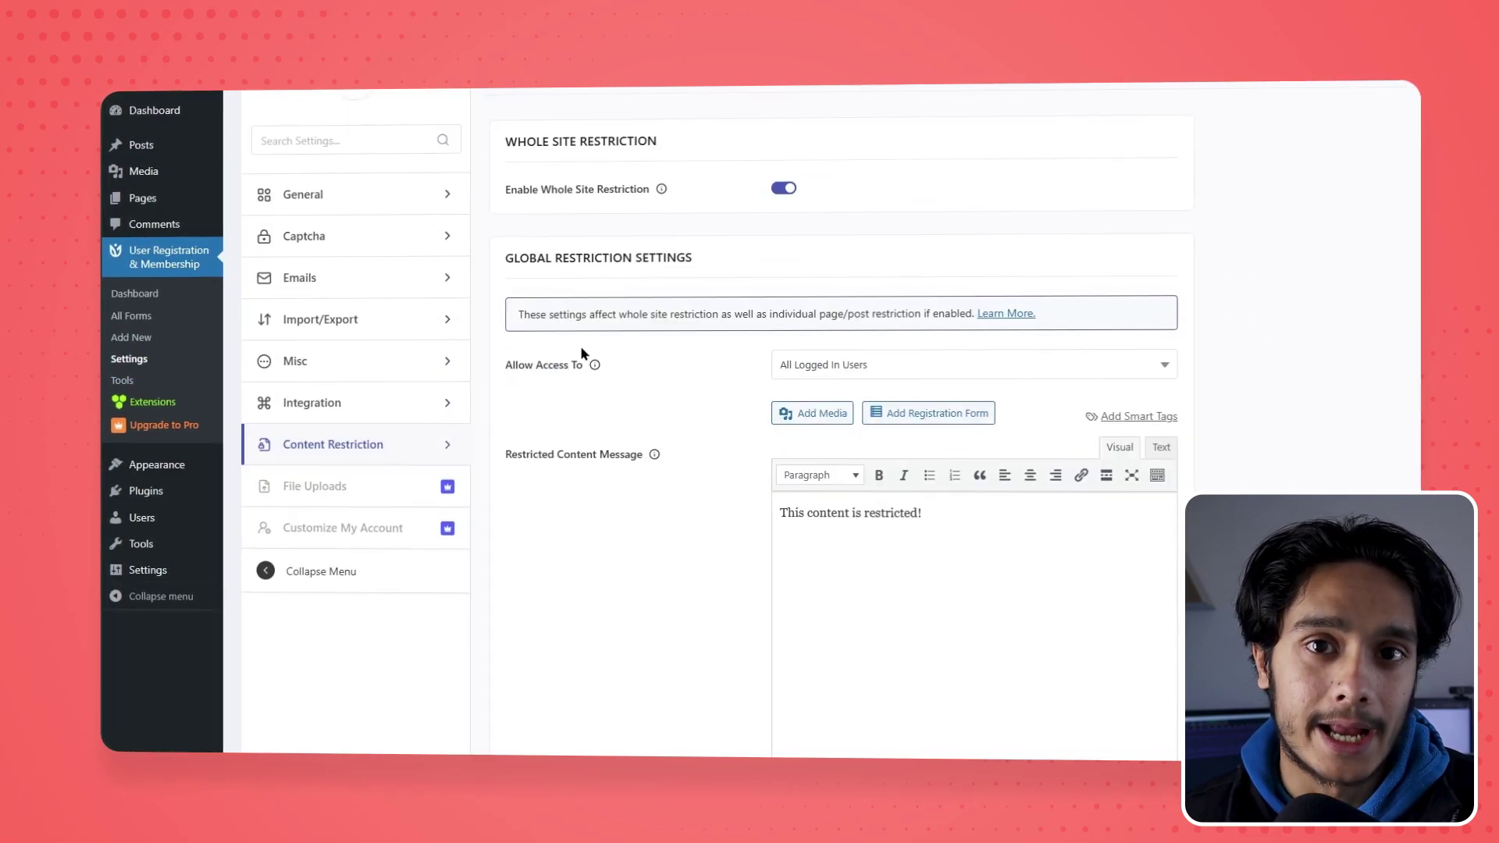
pyautogui.click(922, 364)
pyautogui.scroll(-1, 937, 422)
pyautogui.moveTo(929, 435); pyautogui.dragTo(756, 449)
pyautogui.write('This website is only available to members. If you are a member, please login. Else please Register.')
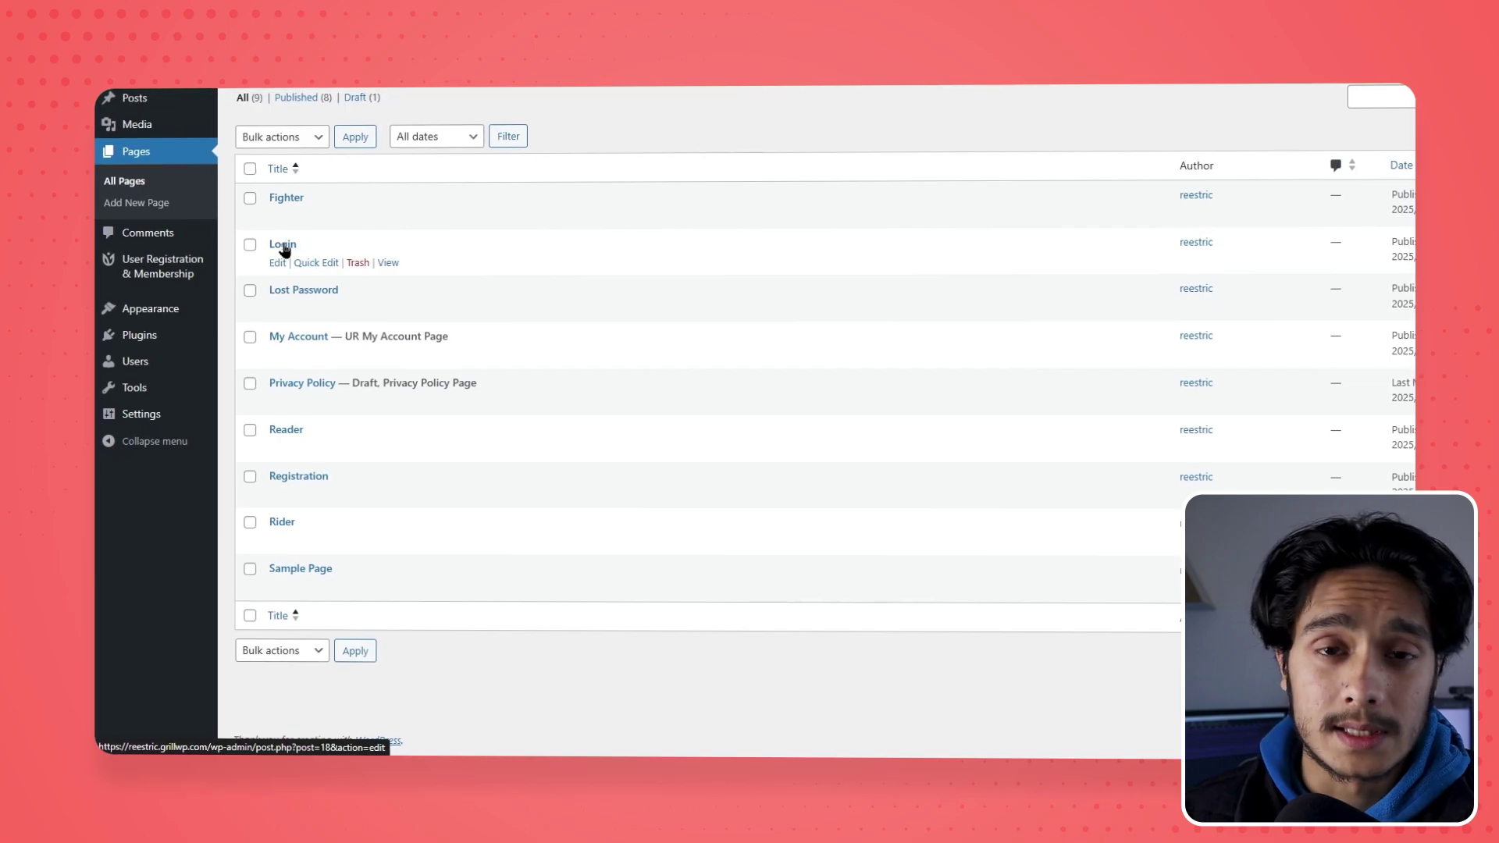
# Override global settings on the Login page so only Guest Users can access it
pyautogui.click(284, 245)
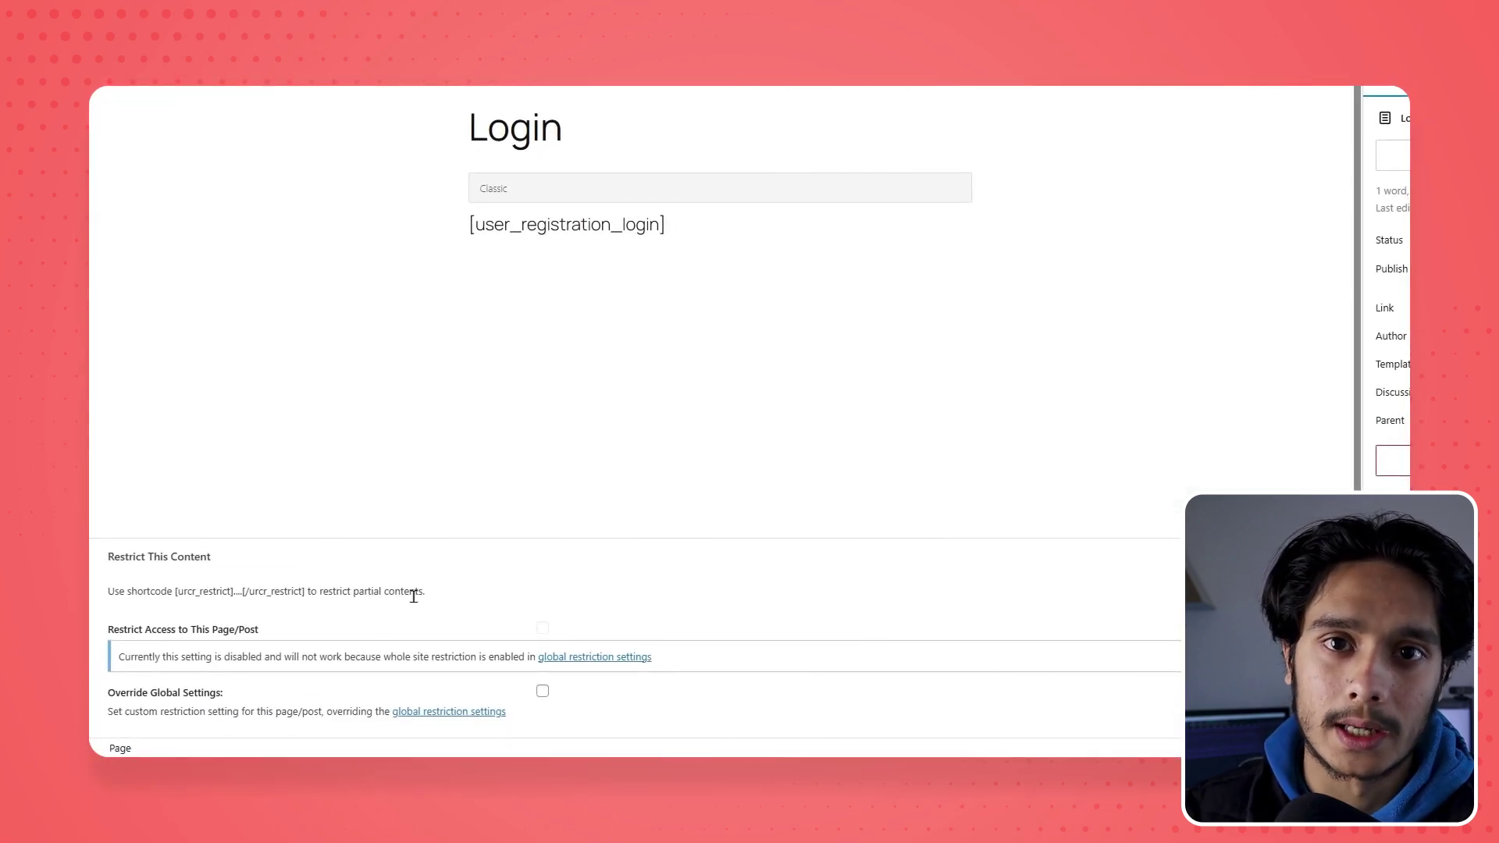
pyautogui.click(543, 691)
pyautogui.click(585, 697)
pyautogui.click(594, 640)
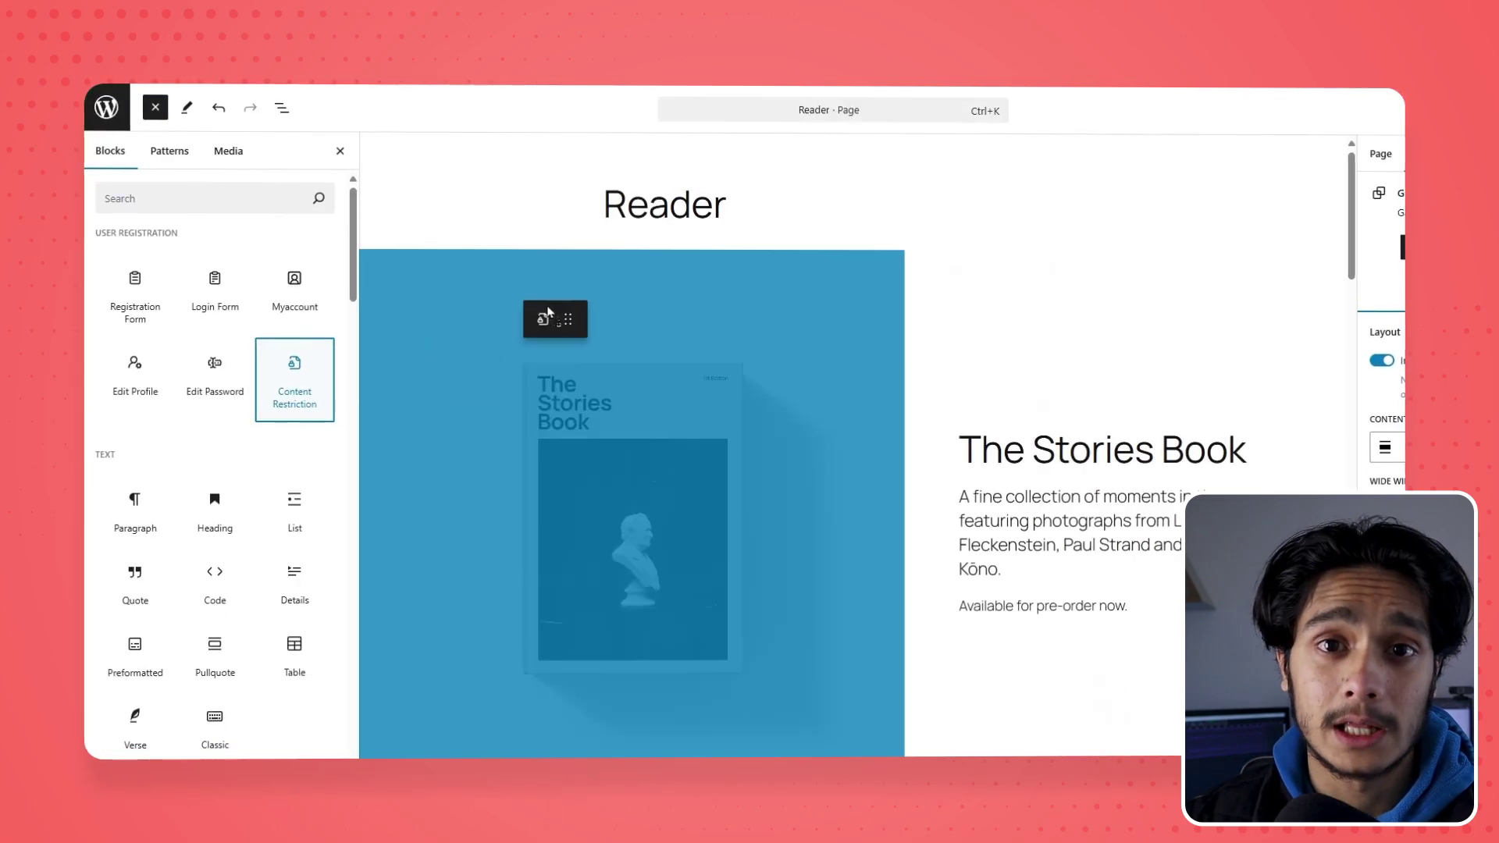
# On the Reader page, wrap the book group in a Content Restriction block limited to Subscriber
pyautogui.moveTo(526, 316); pyautogui.dragTo(628, 248)
pyautogui.click(281, 107)
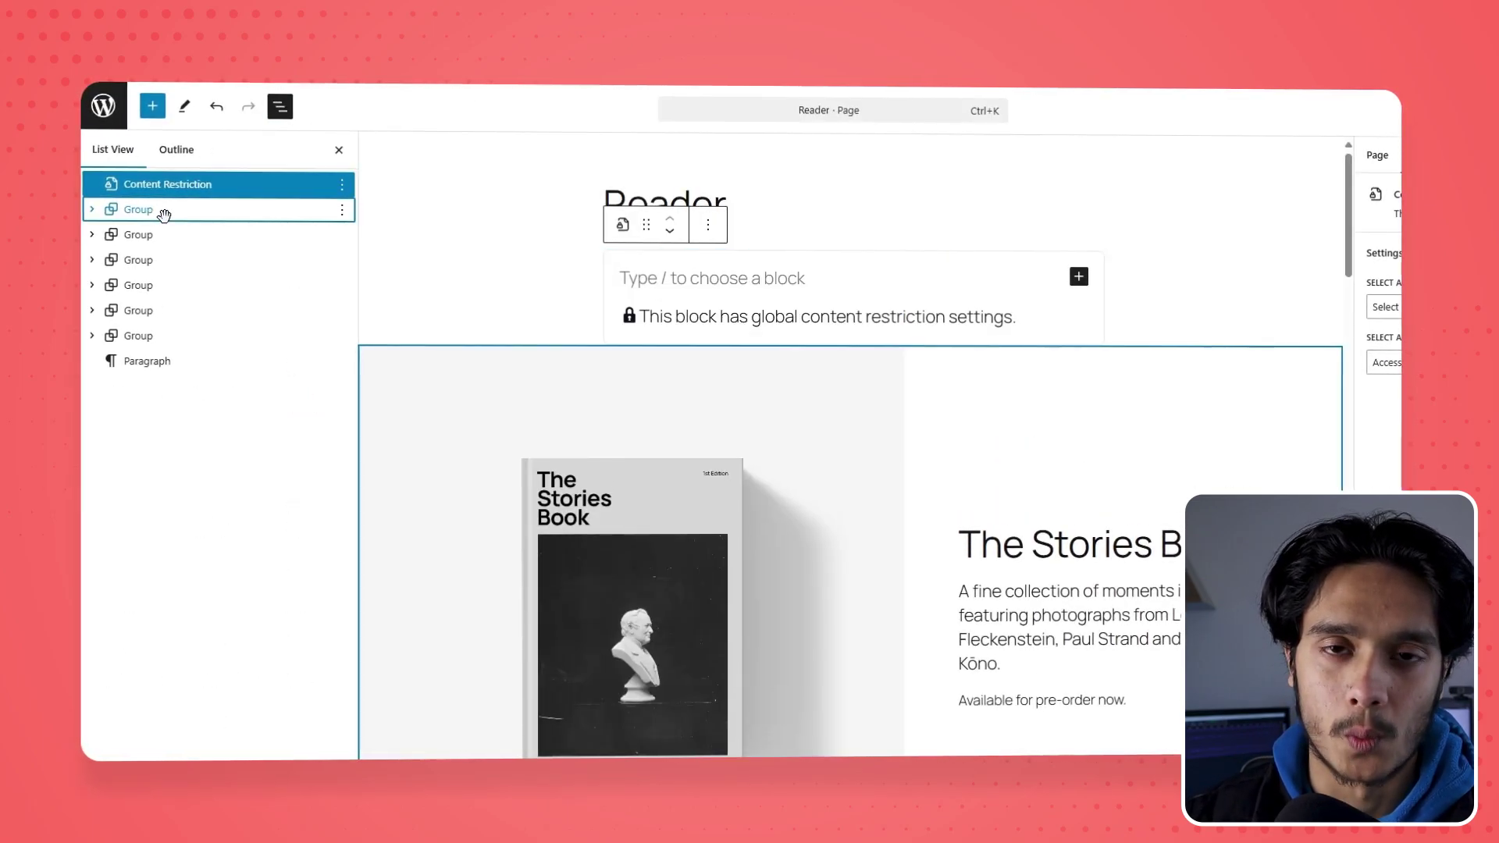
pyautogui.moveTo(164, 214); pyautogui.dragTo(238, 186)
pyautogui.click(1212, 362)
pyautogui.click(1230, 373)
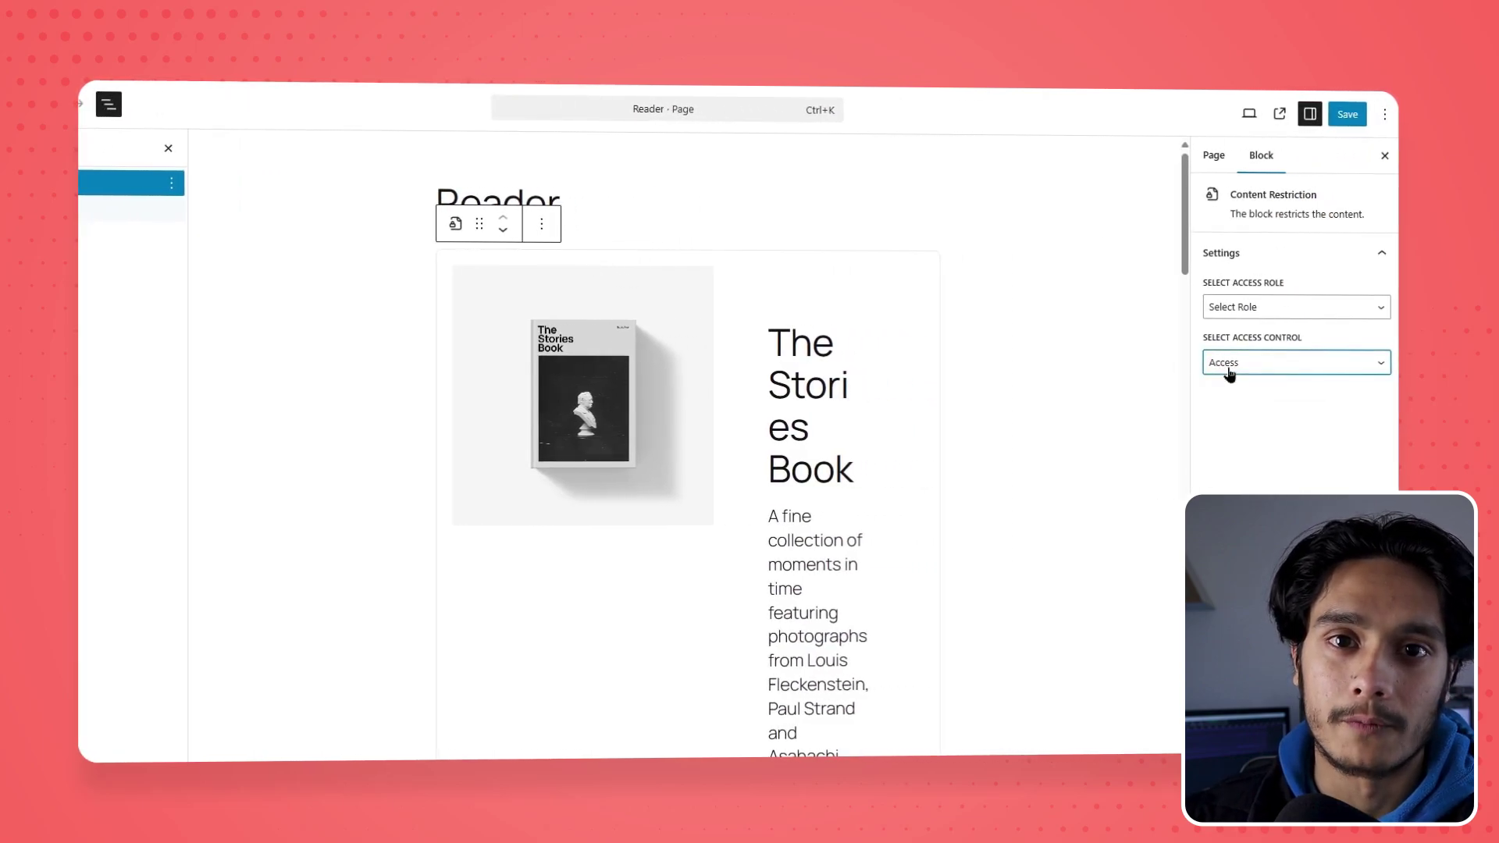
pyautogui.click(1249, 307)
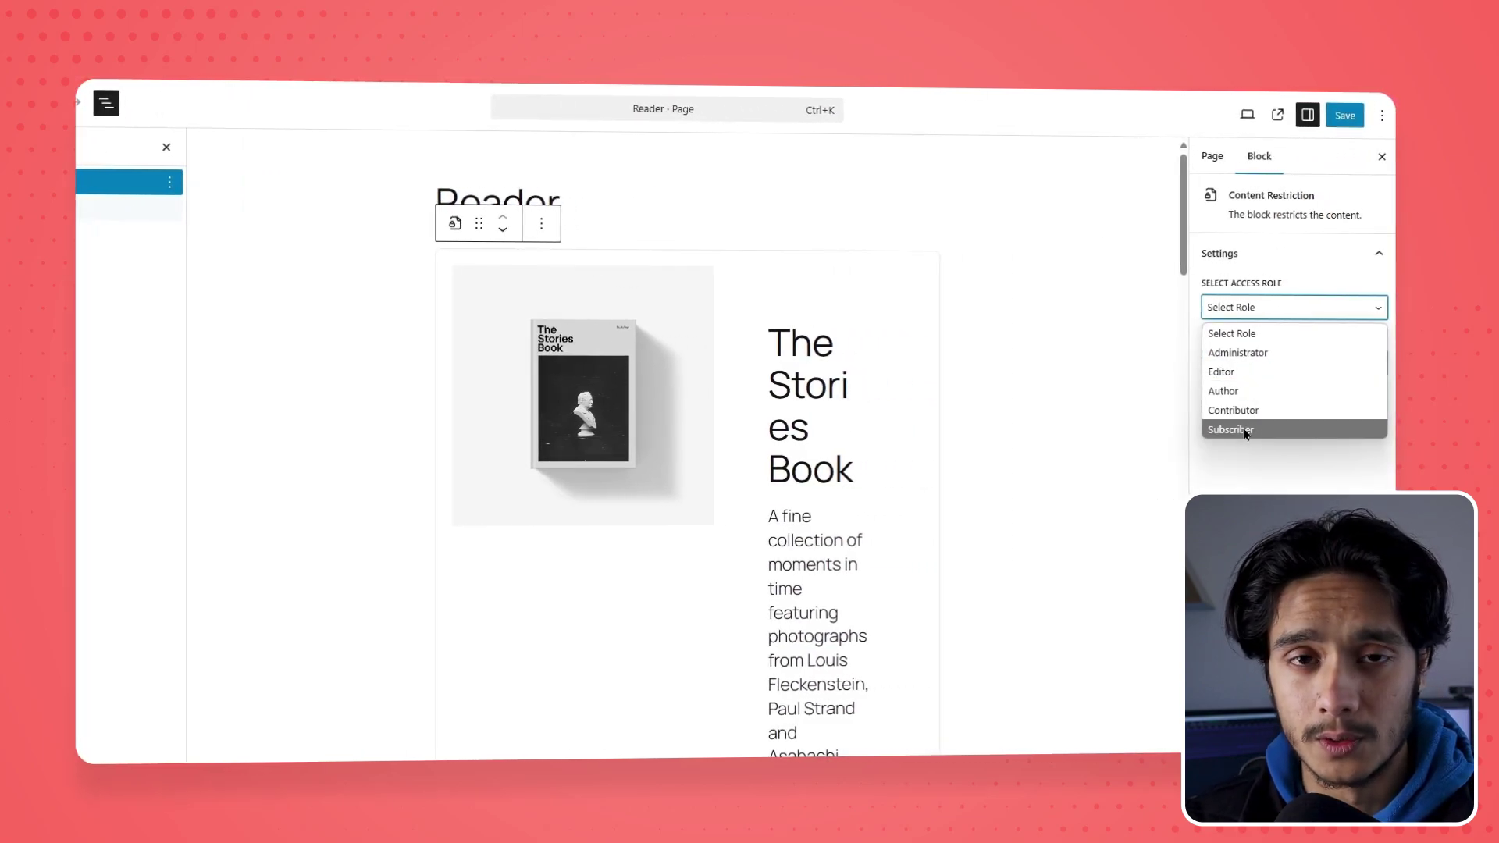
pyautogui.click(1242, 430)
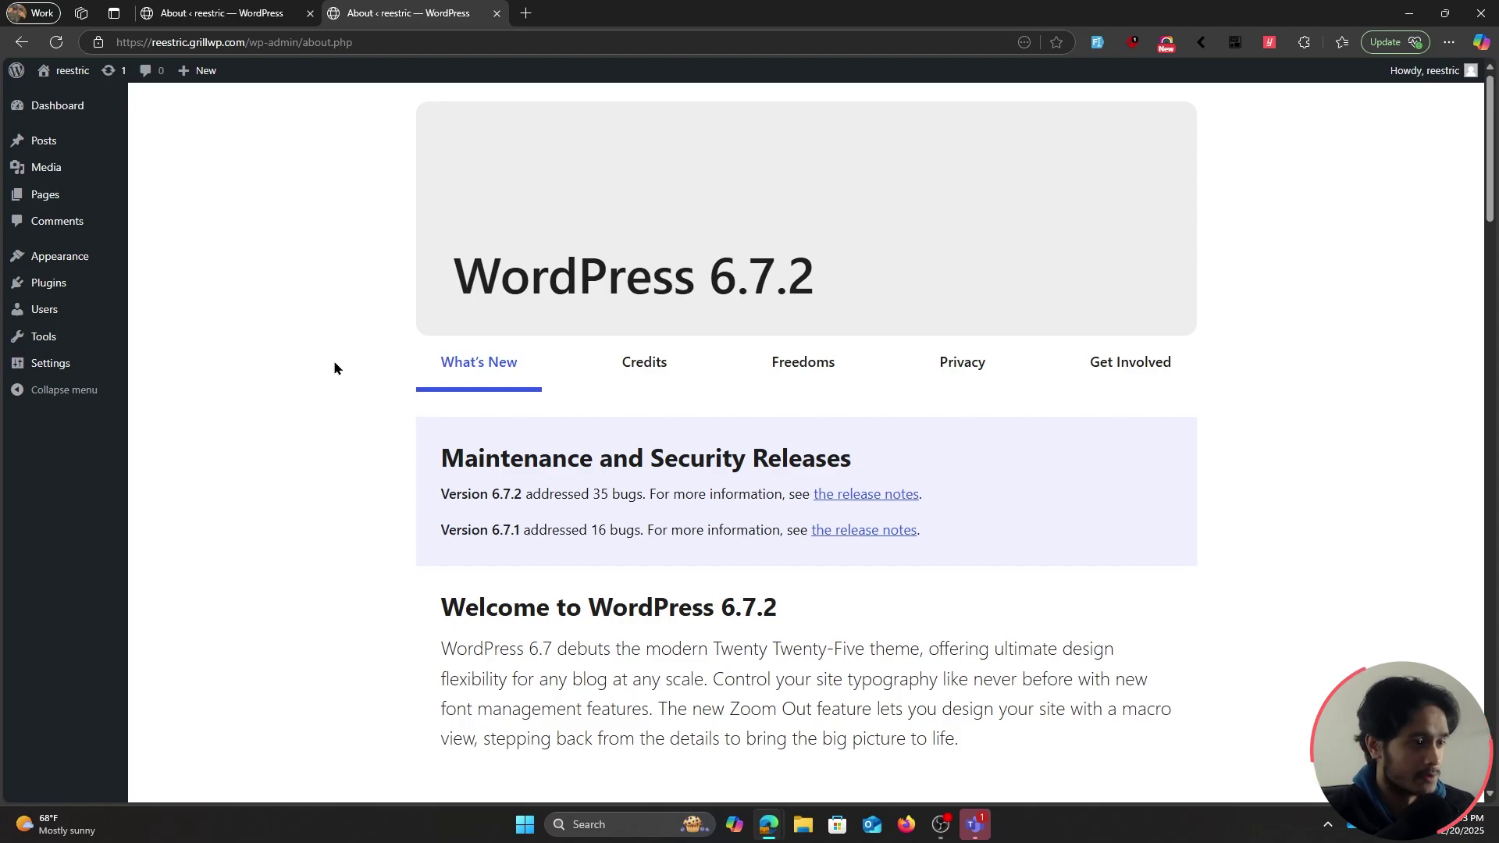
# Search new plugins for 'user Registration', then install and activate User Registration & Membership
pyautogui.moveTo(49, 283)
pyautogui.click(198, 308)
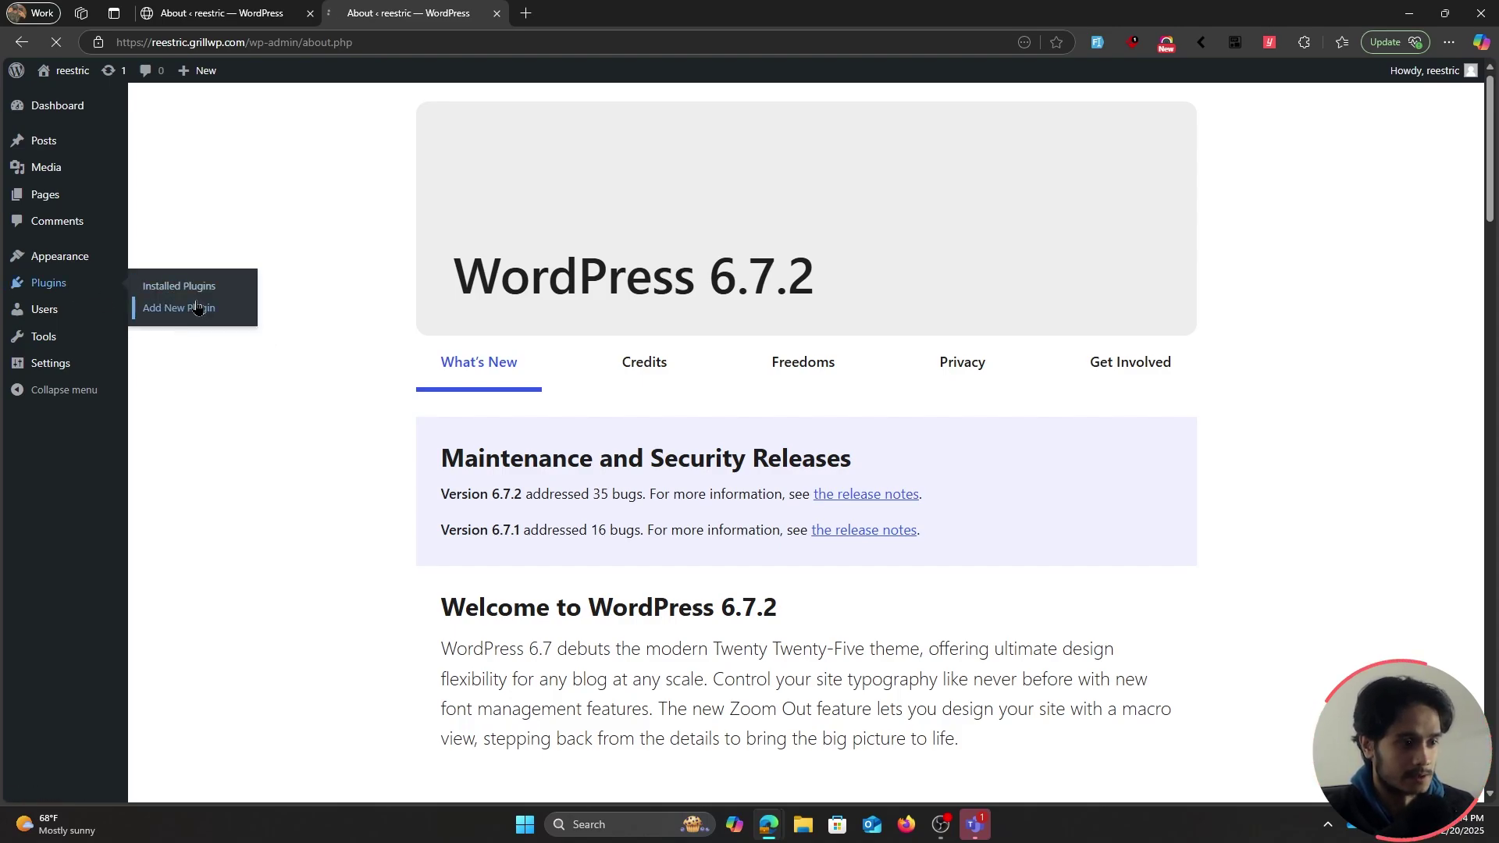
pyautogui.click(1291, 163)
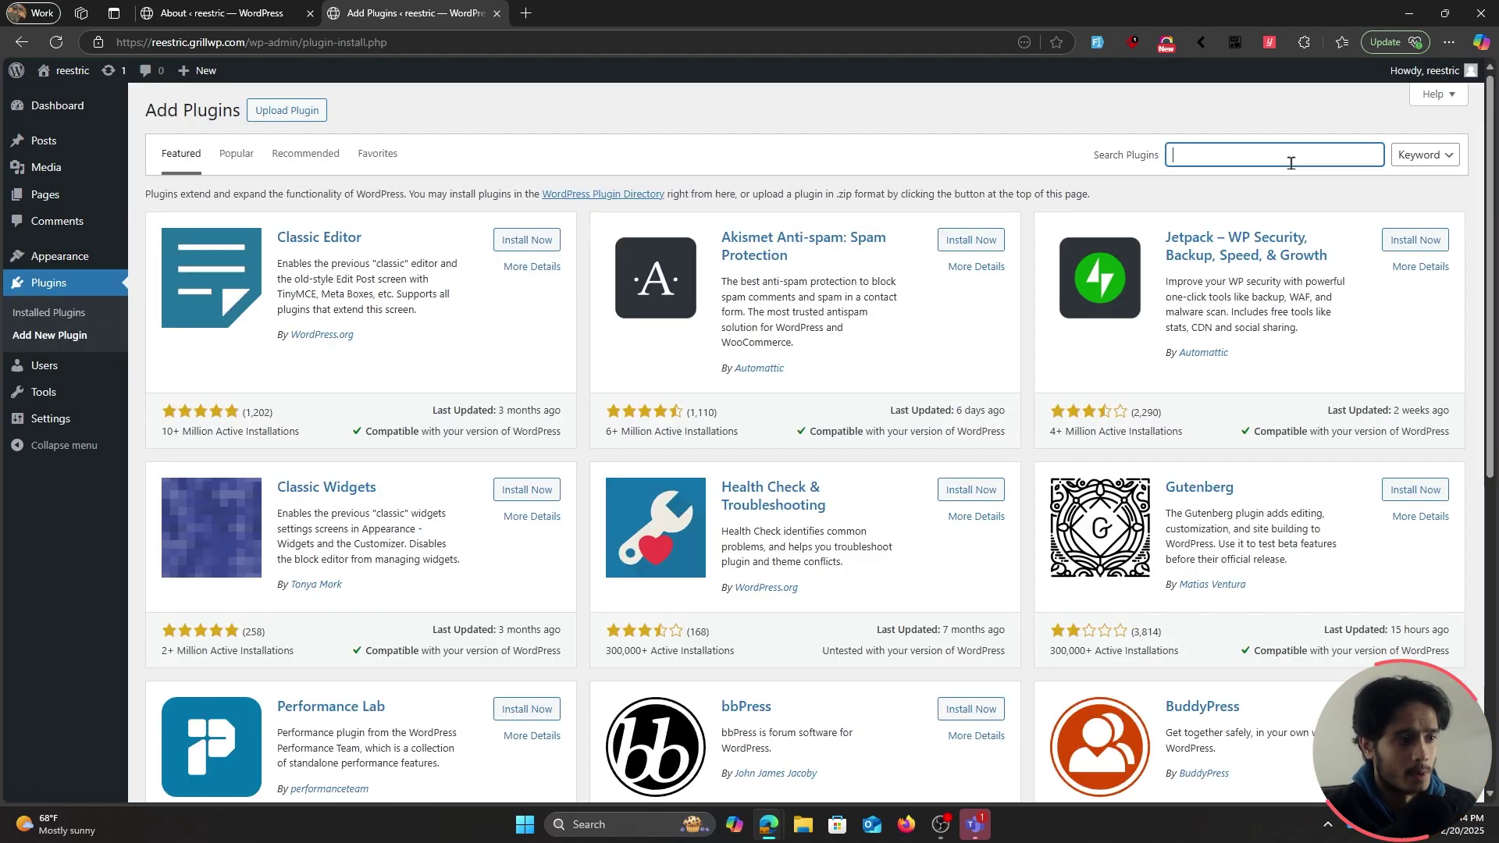
pyautogui.write('user Reghi')
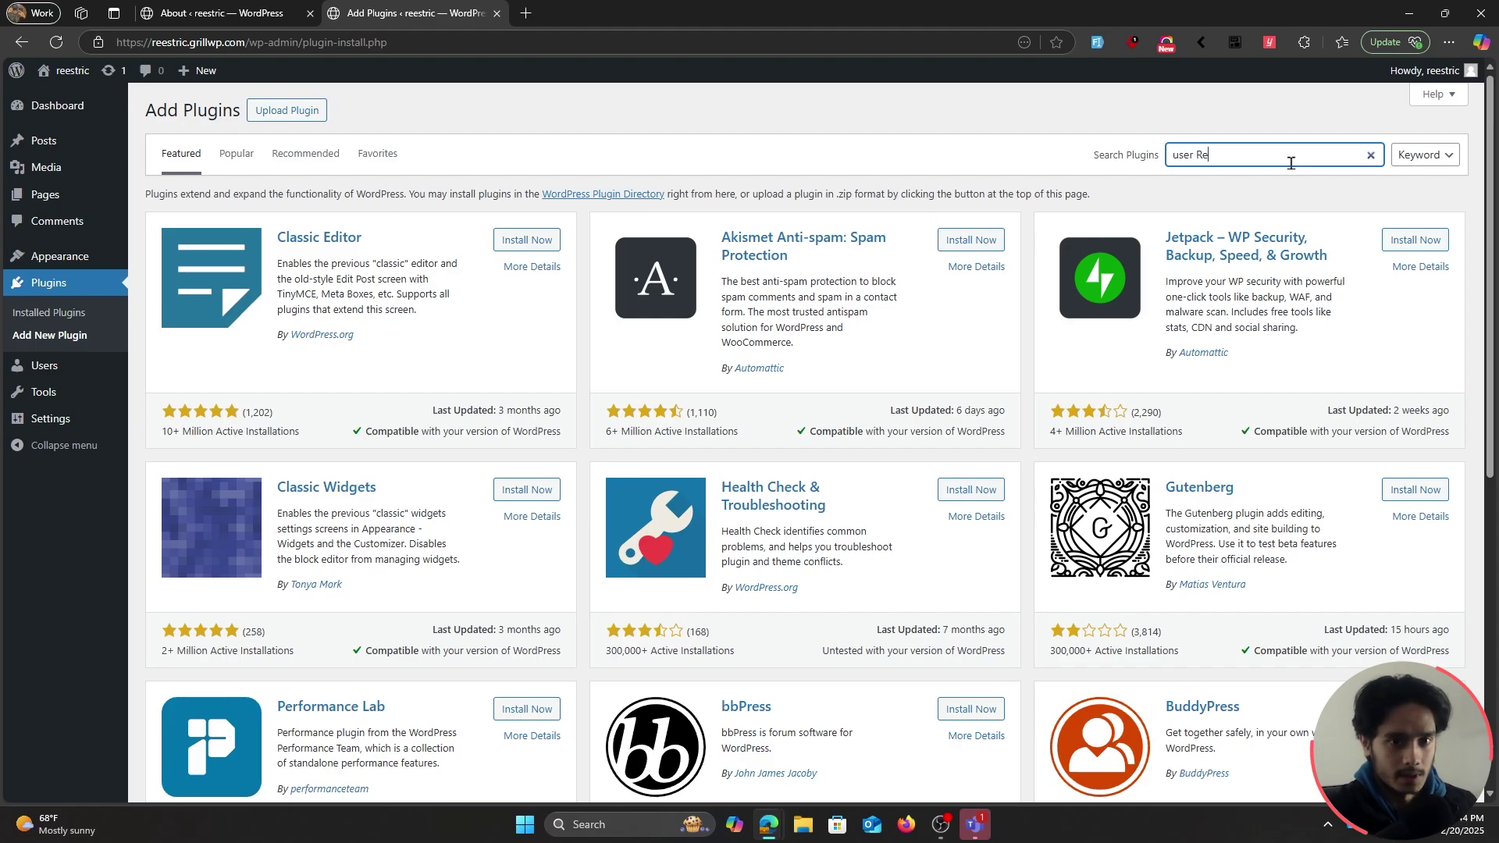
pyautogui.press('BackSpace')
pyautogui.press('BackSpace')
pyautogui.write('istration')
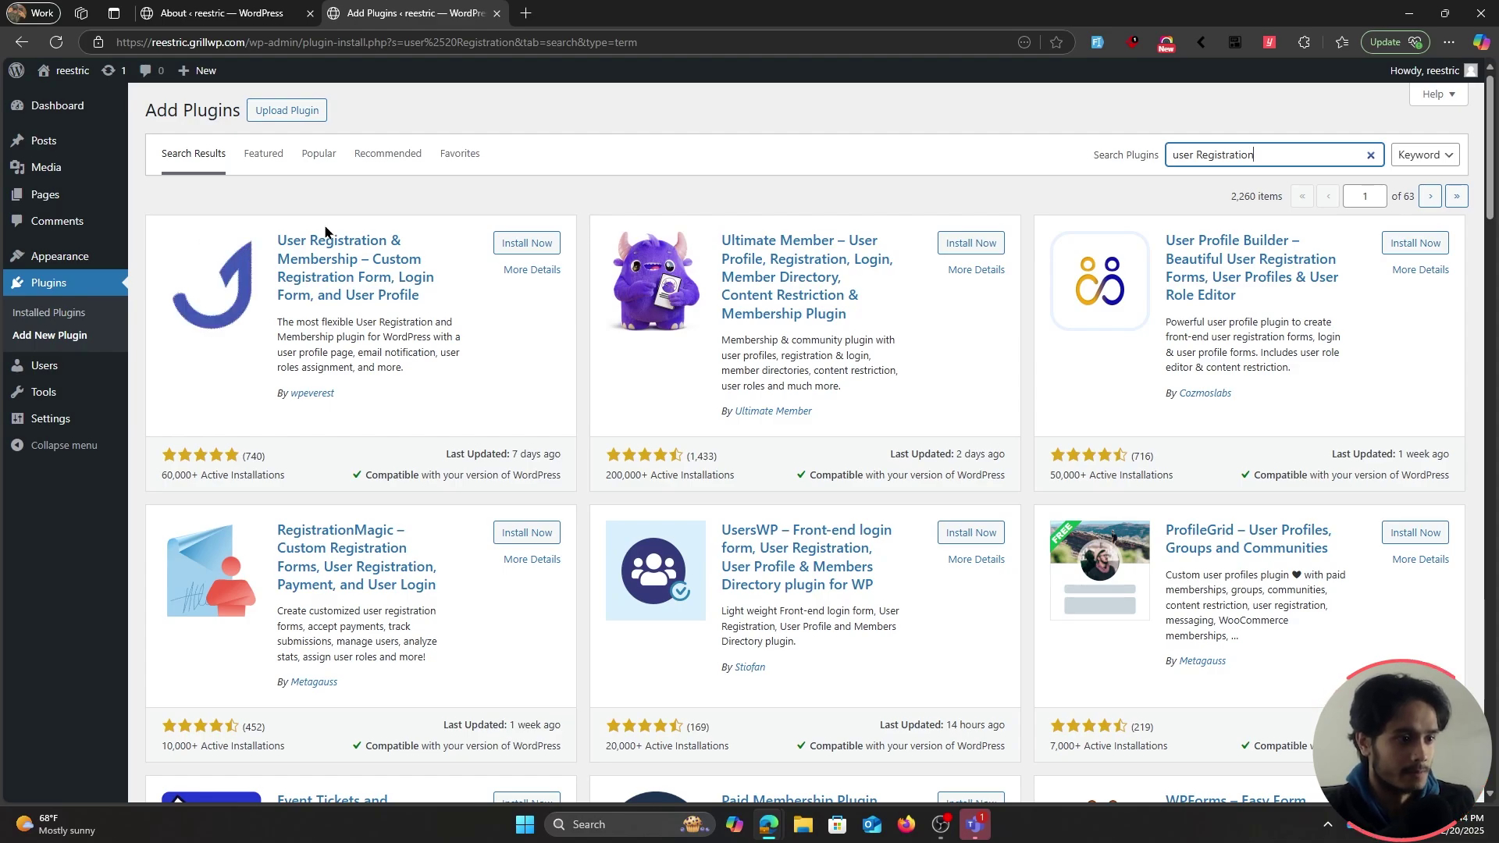
pyautogui.click(517, 243)
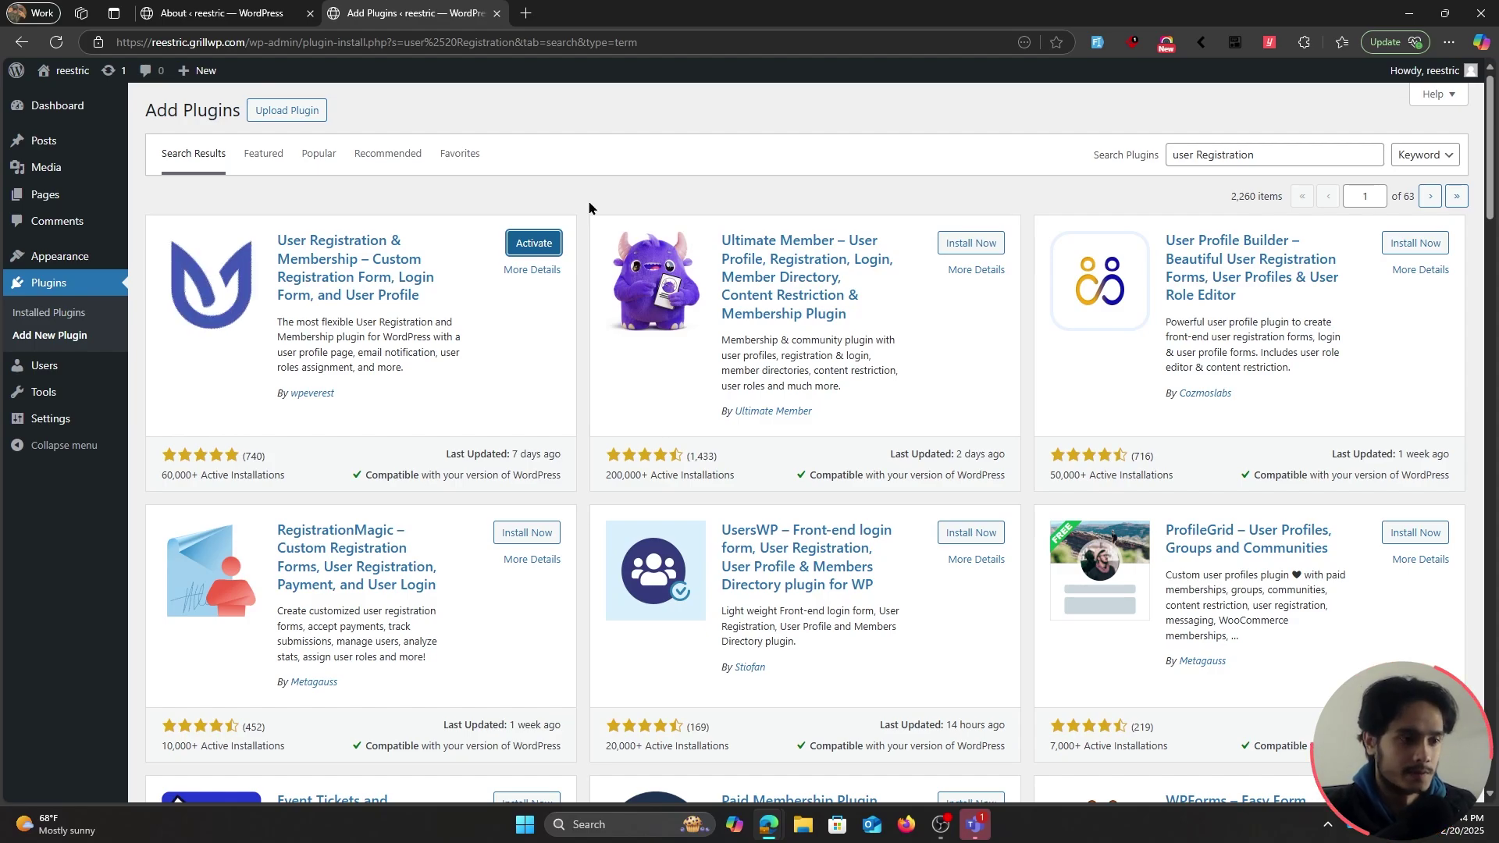
pyautogui.click(537, 249)
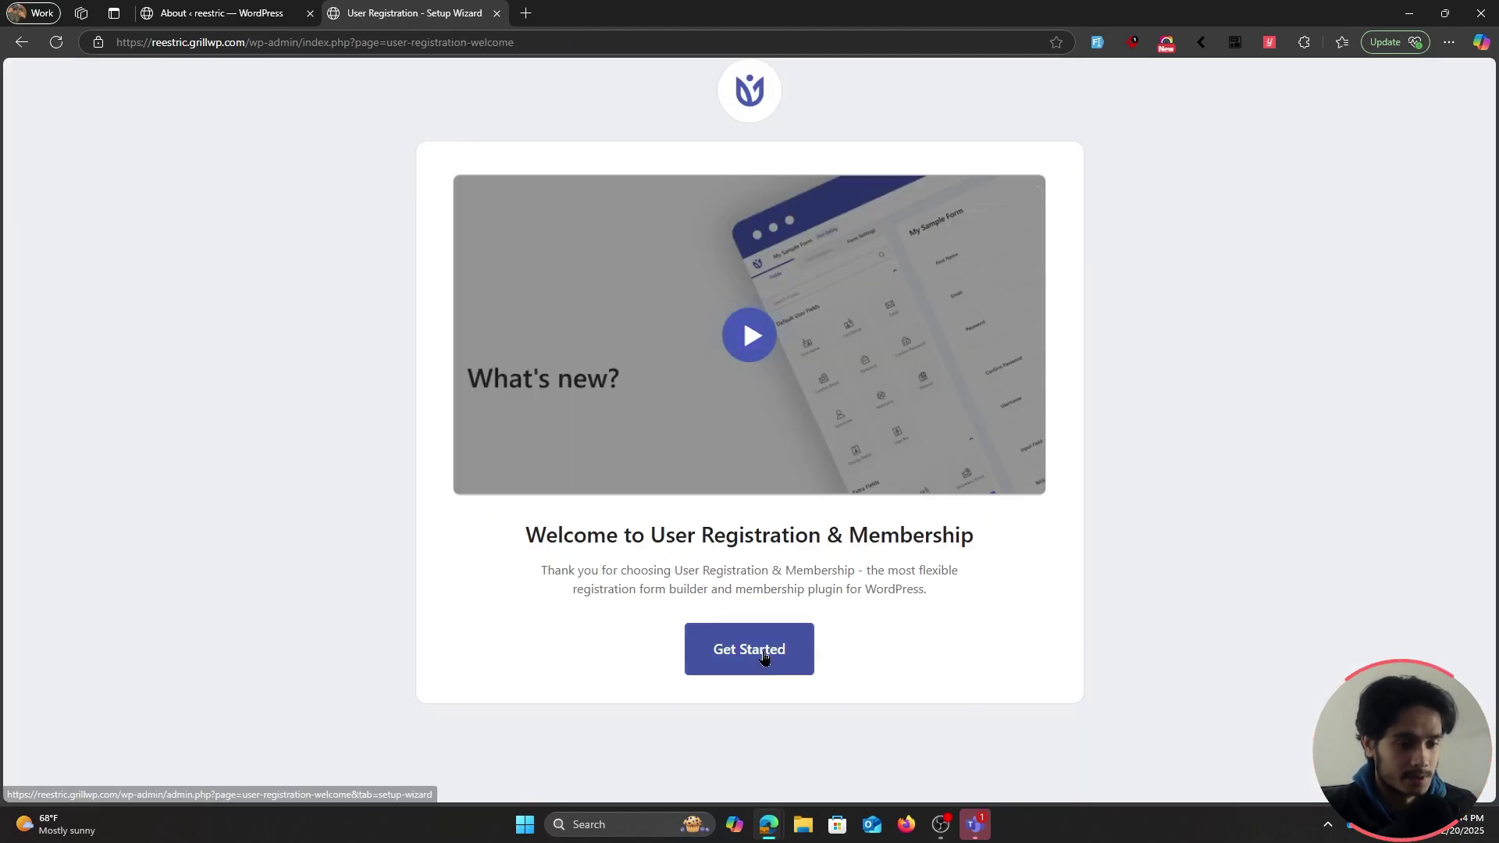
# Start the setup wizard and review the Default form as Created and WordPress login as Disabled
pyautogui.click(763, 656)
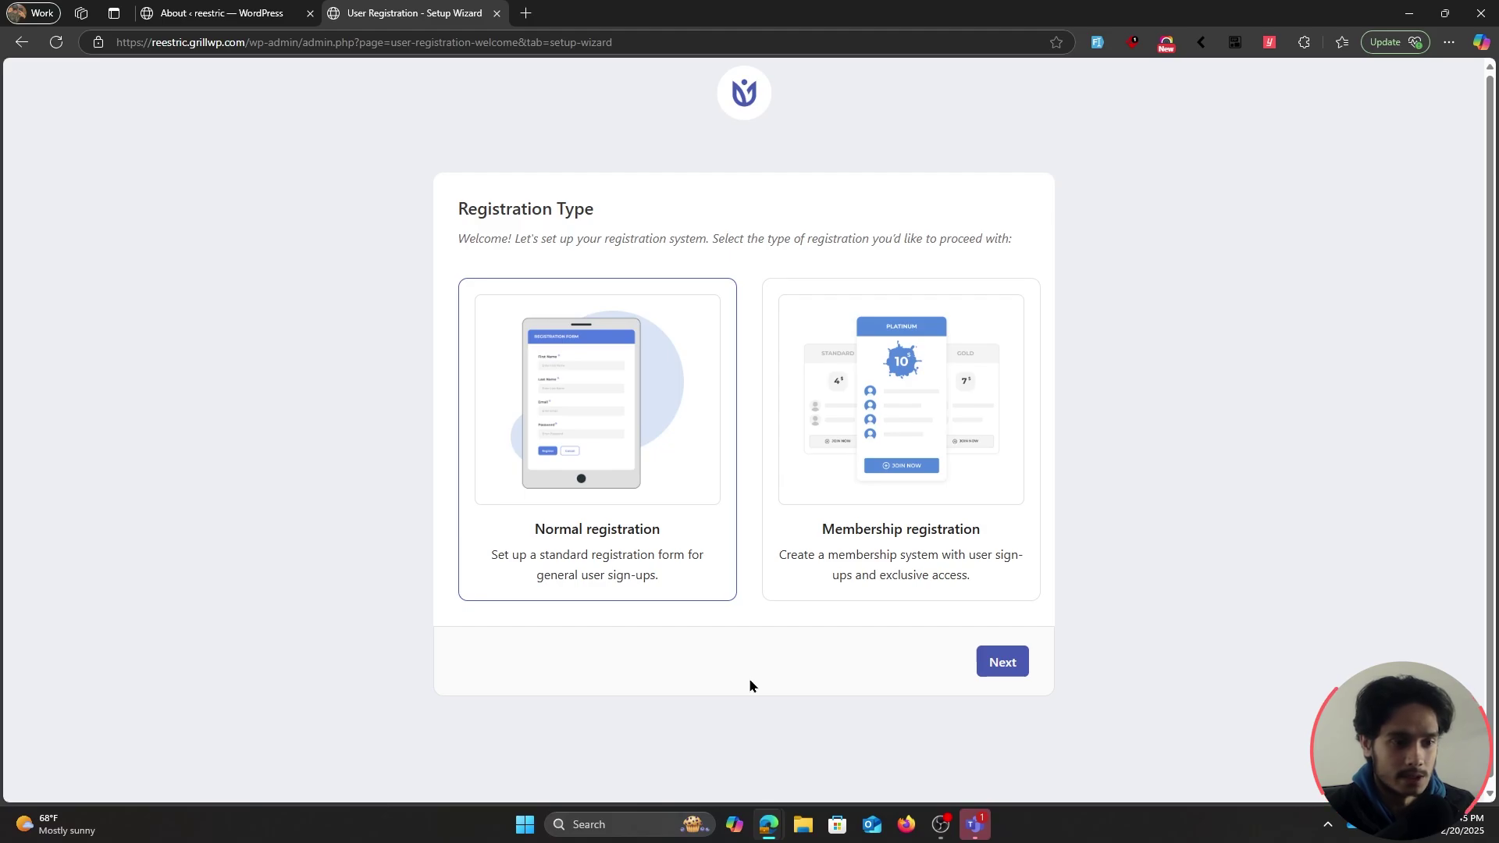
pyautogui.click(1001, 665)
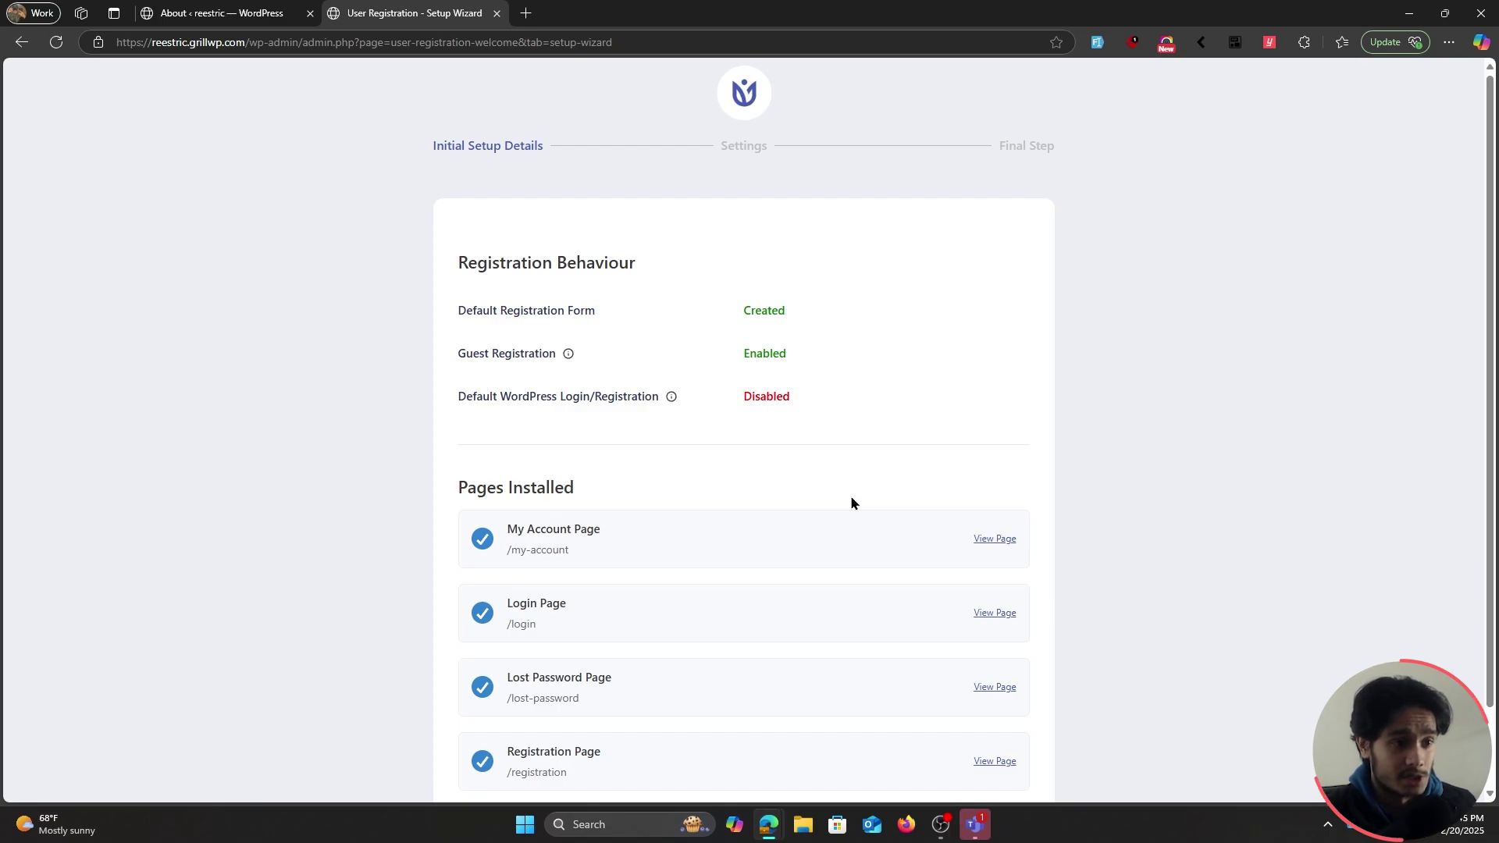
pyautogui.moveTo(917, 310); pyautogui.dragTo(460, 309)
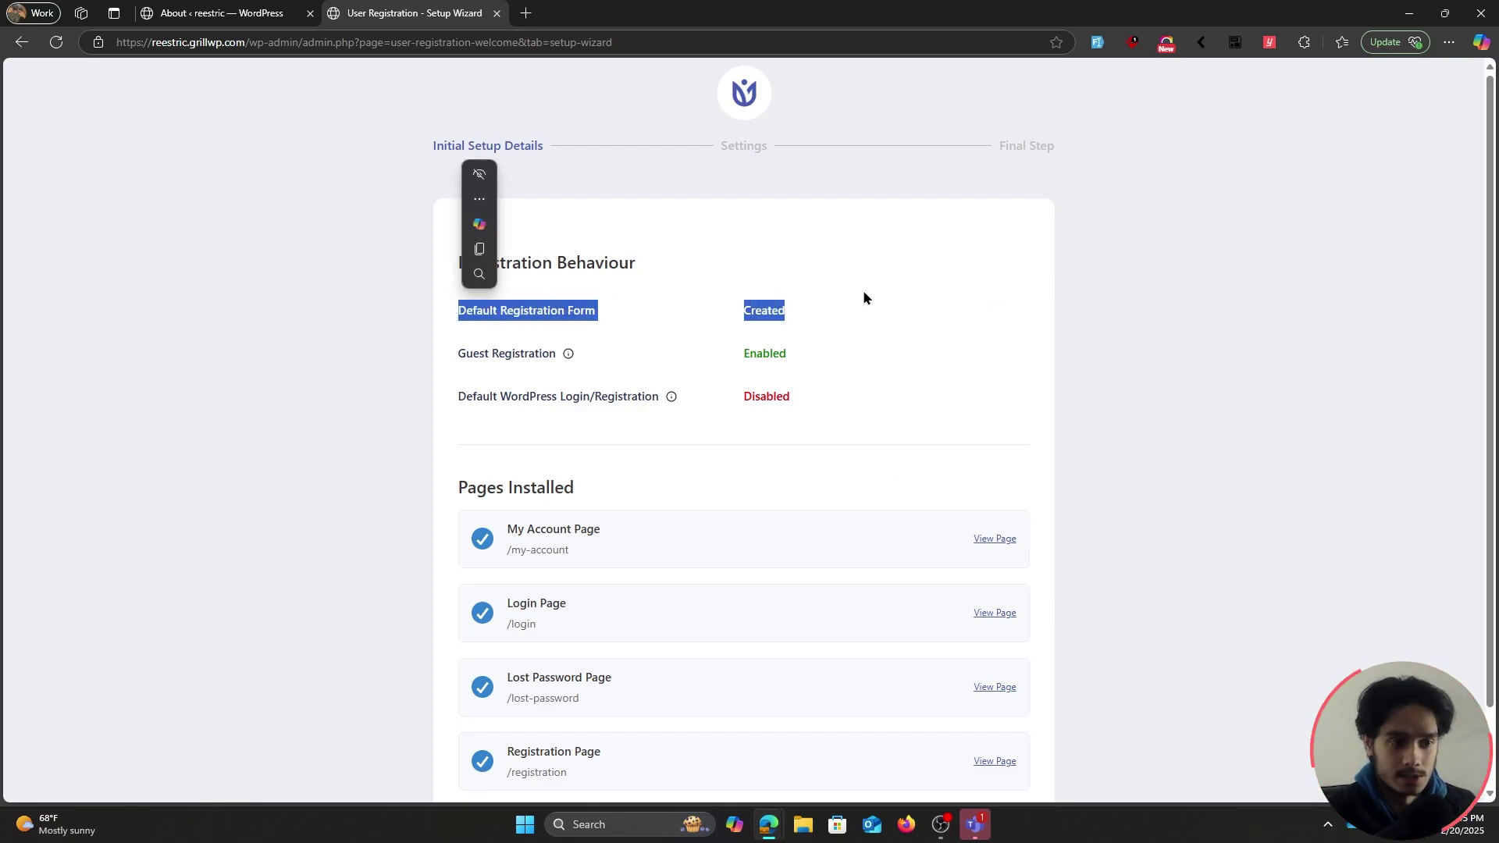
pyautogui.click(930, 295)
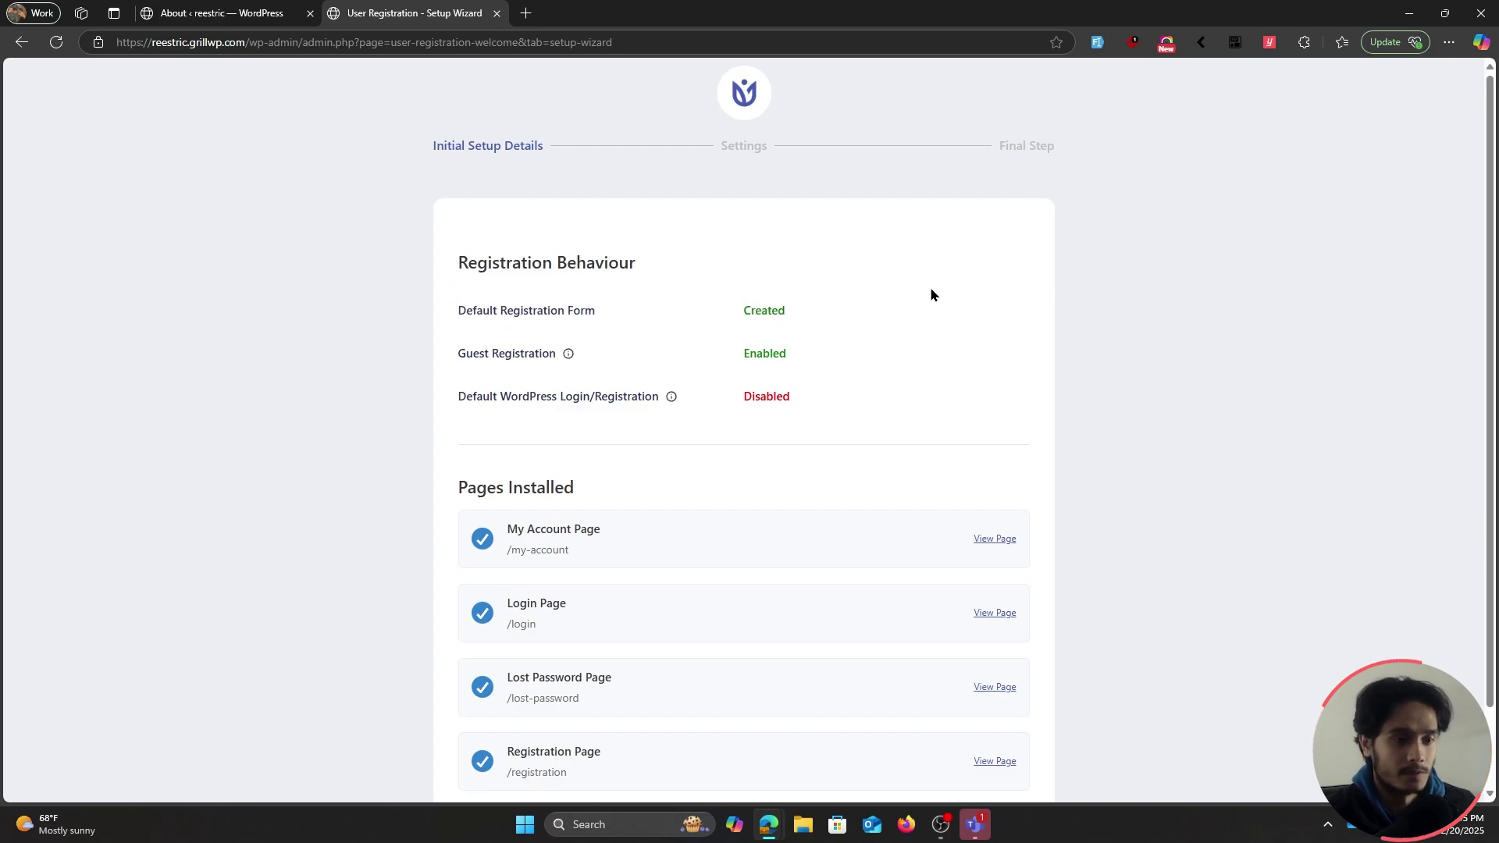
pyautogui.scroll(-1, 882, 289)
pyautogui.moveTo(837, 284); pyautogui.dragTo(734, 281)
pyautogui.moveTo(876, 297); pyautogui.dragTo(454, 319)
pyautogui.click(919, 310)
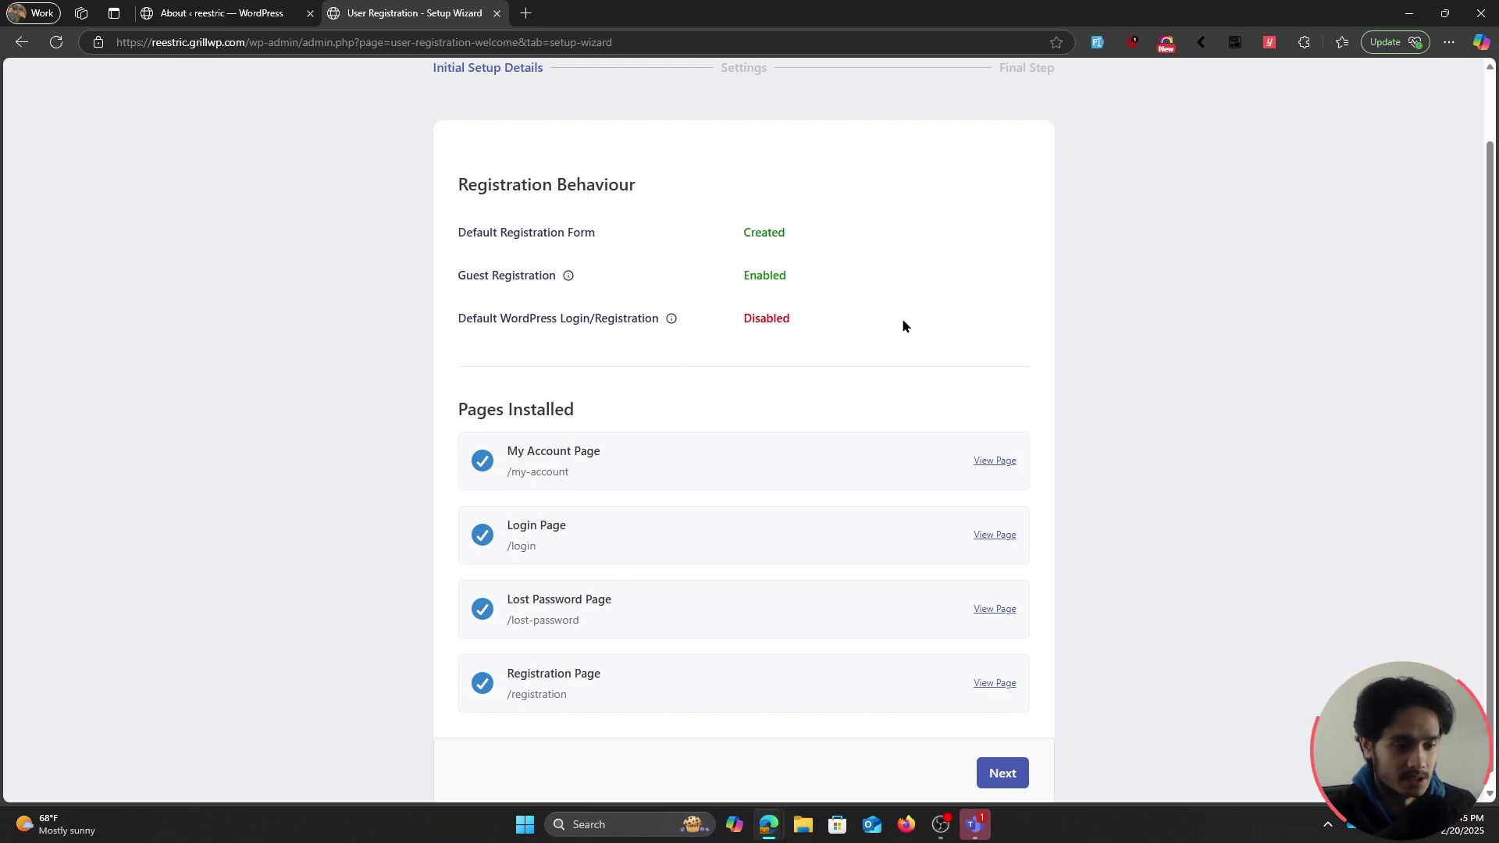
pyautogui.scroll(-1, 891, 336)
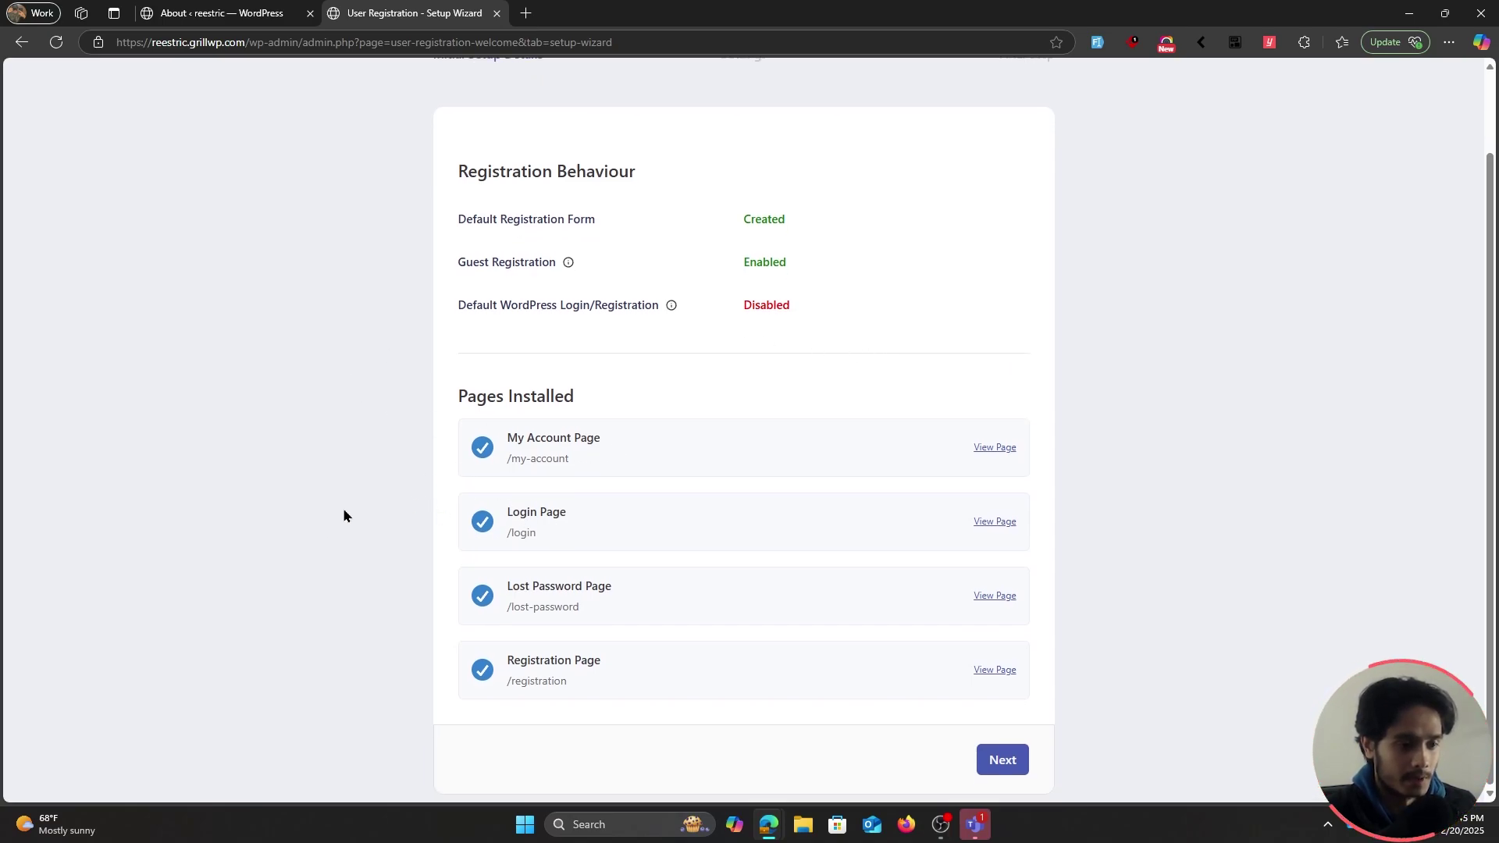
# Accept the wizard's settings step, finish setup, and view the new Registration page
pyautogui.click(1008, 762)
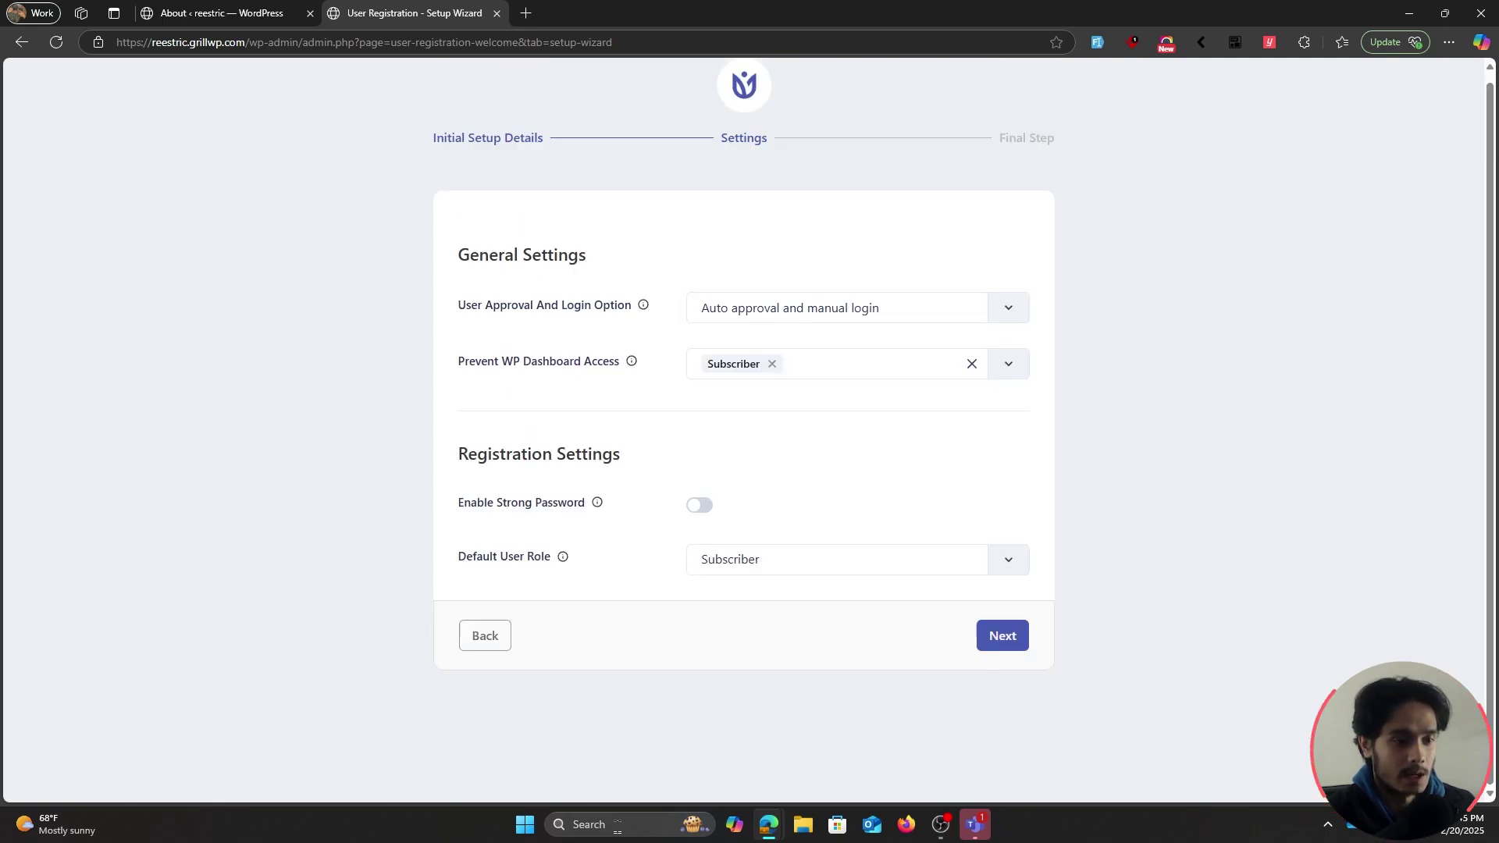
pyautogui.click(1002, 636)
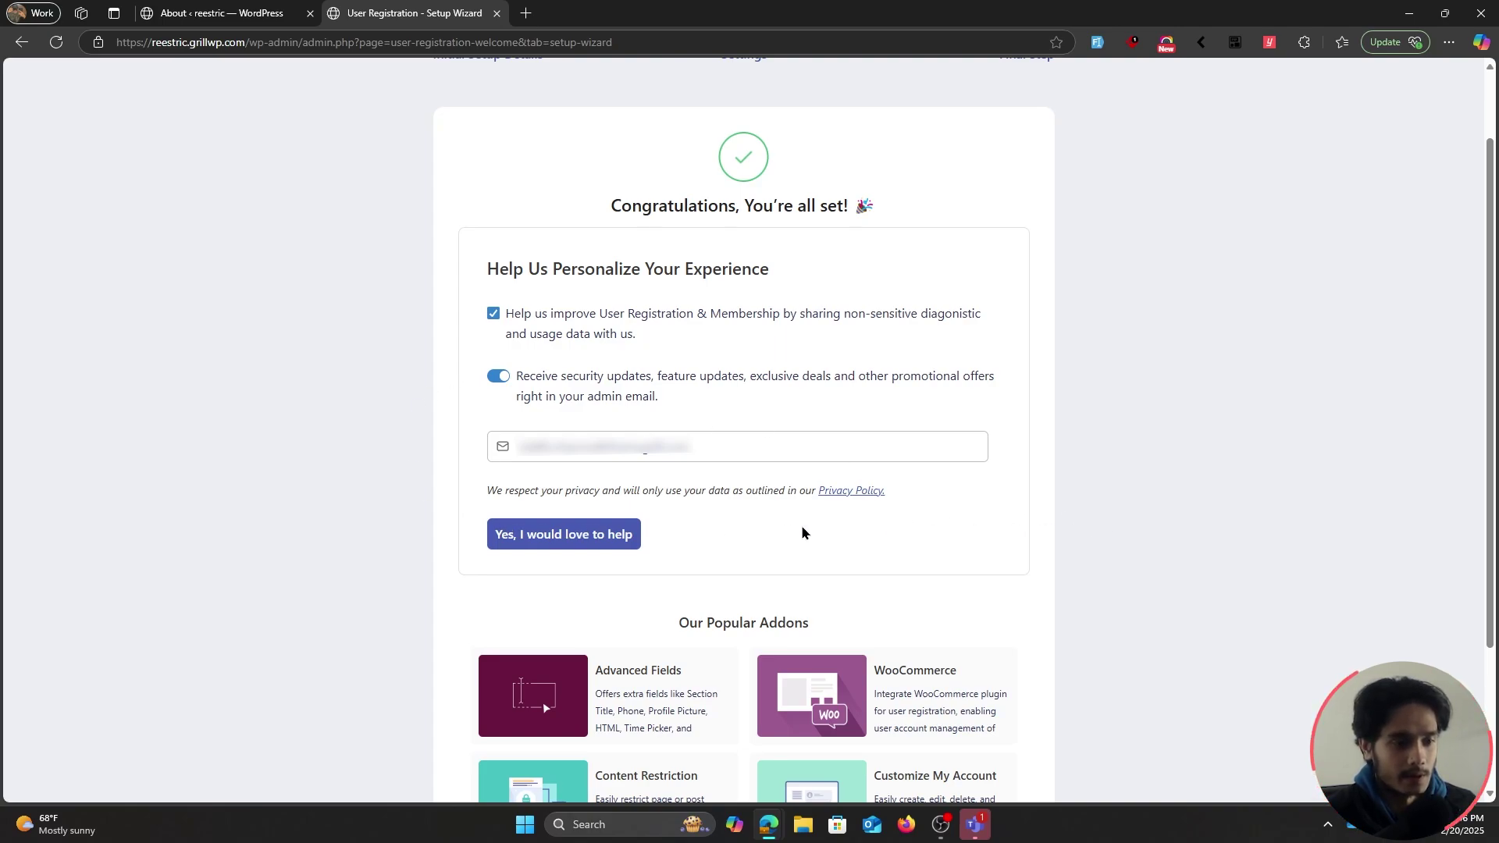
pyautogui.scroll(-3, 1117, 525)
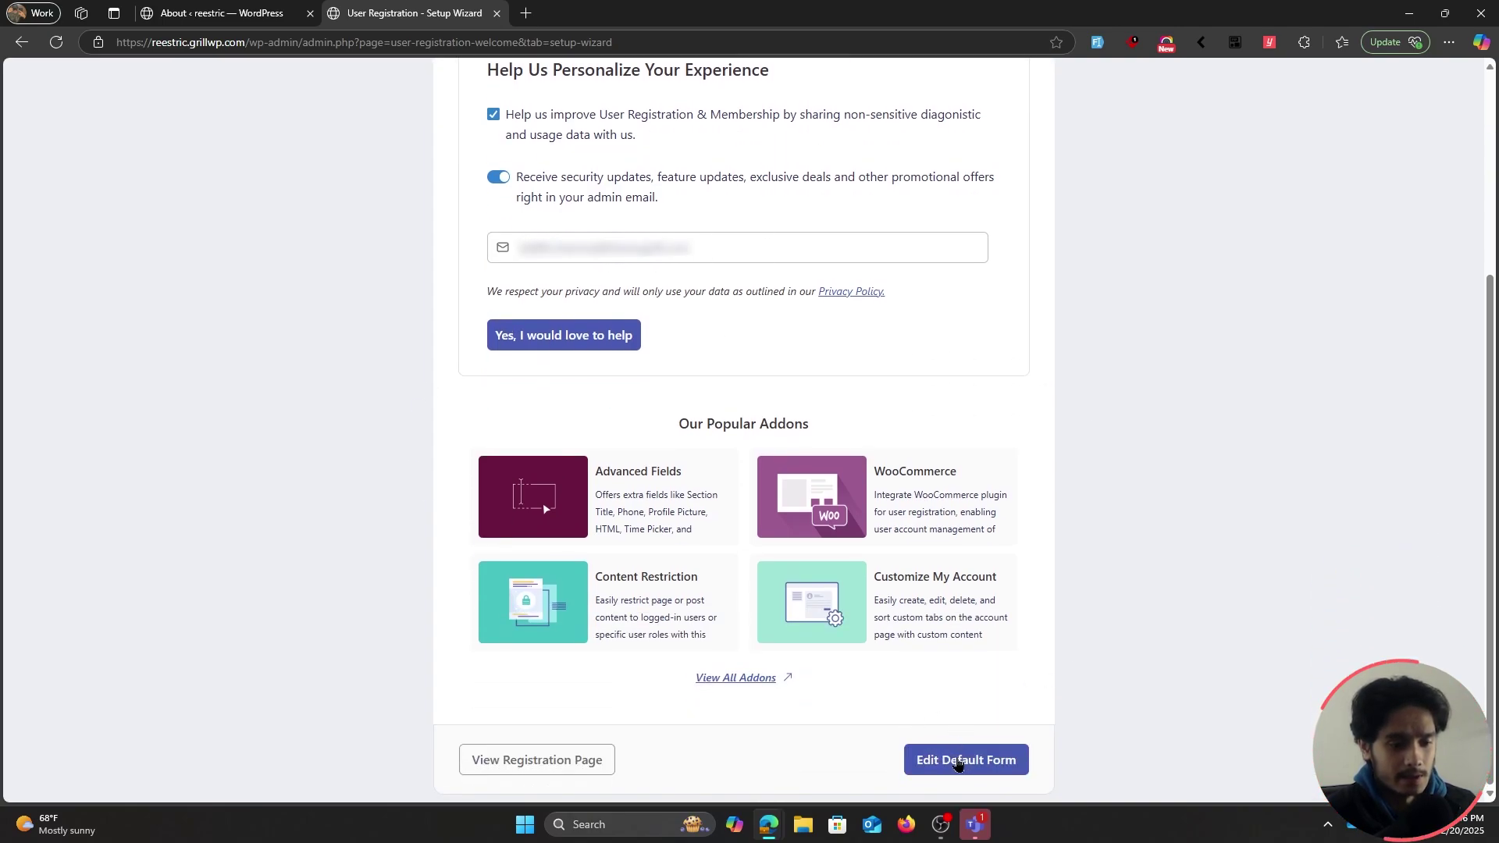
pyautogui.click(531, 761)
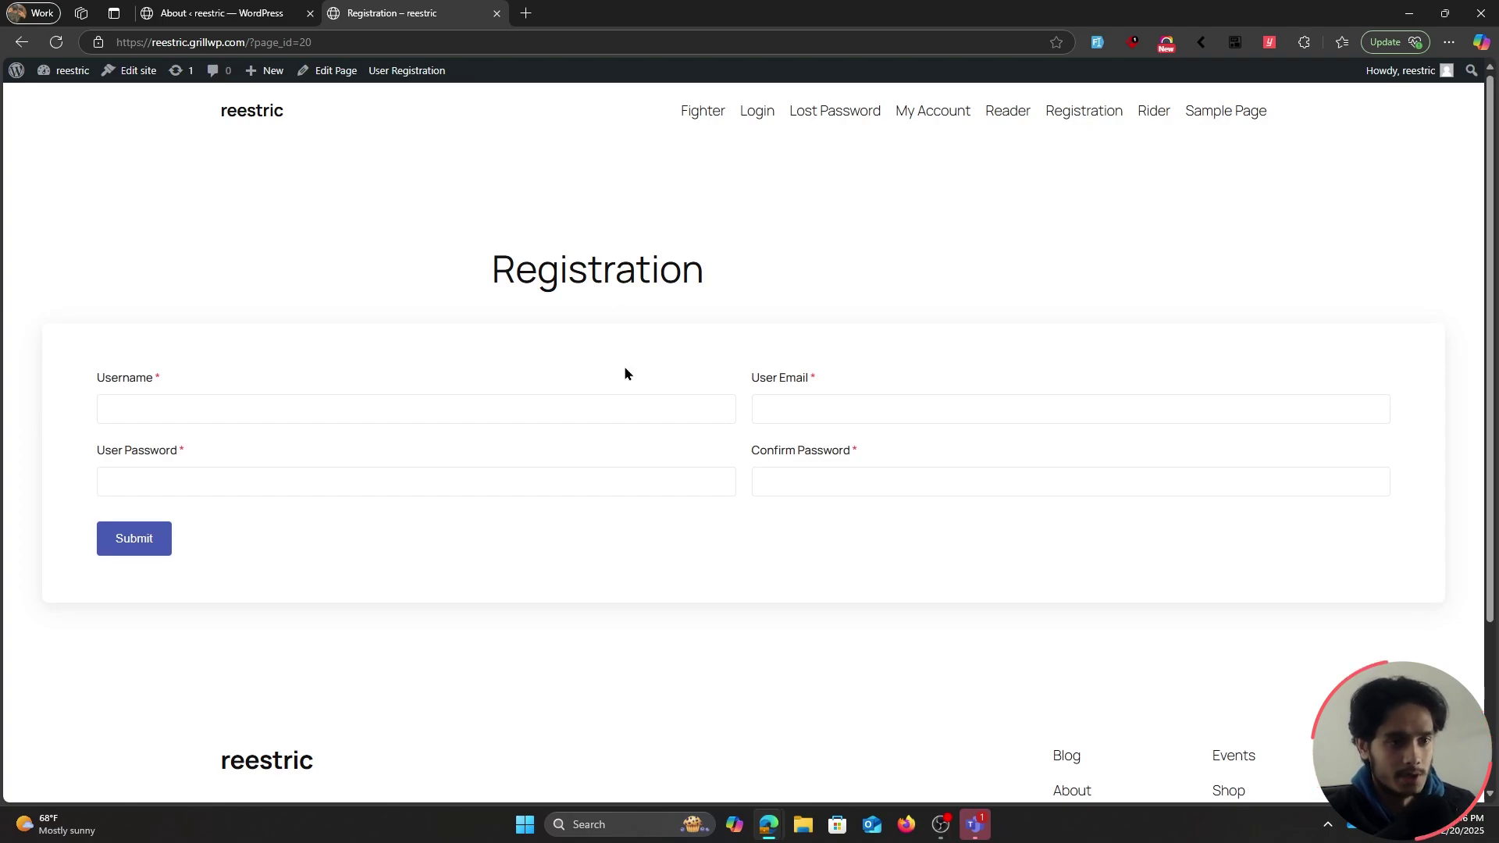
# Load the site's Login page as a guest in an InPrivate window, then return to the admin tab
pyautogui.click(751, 117)
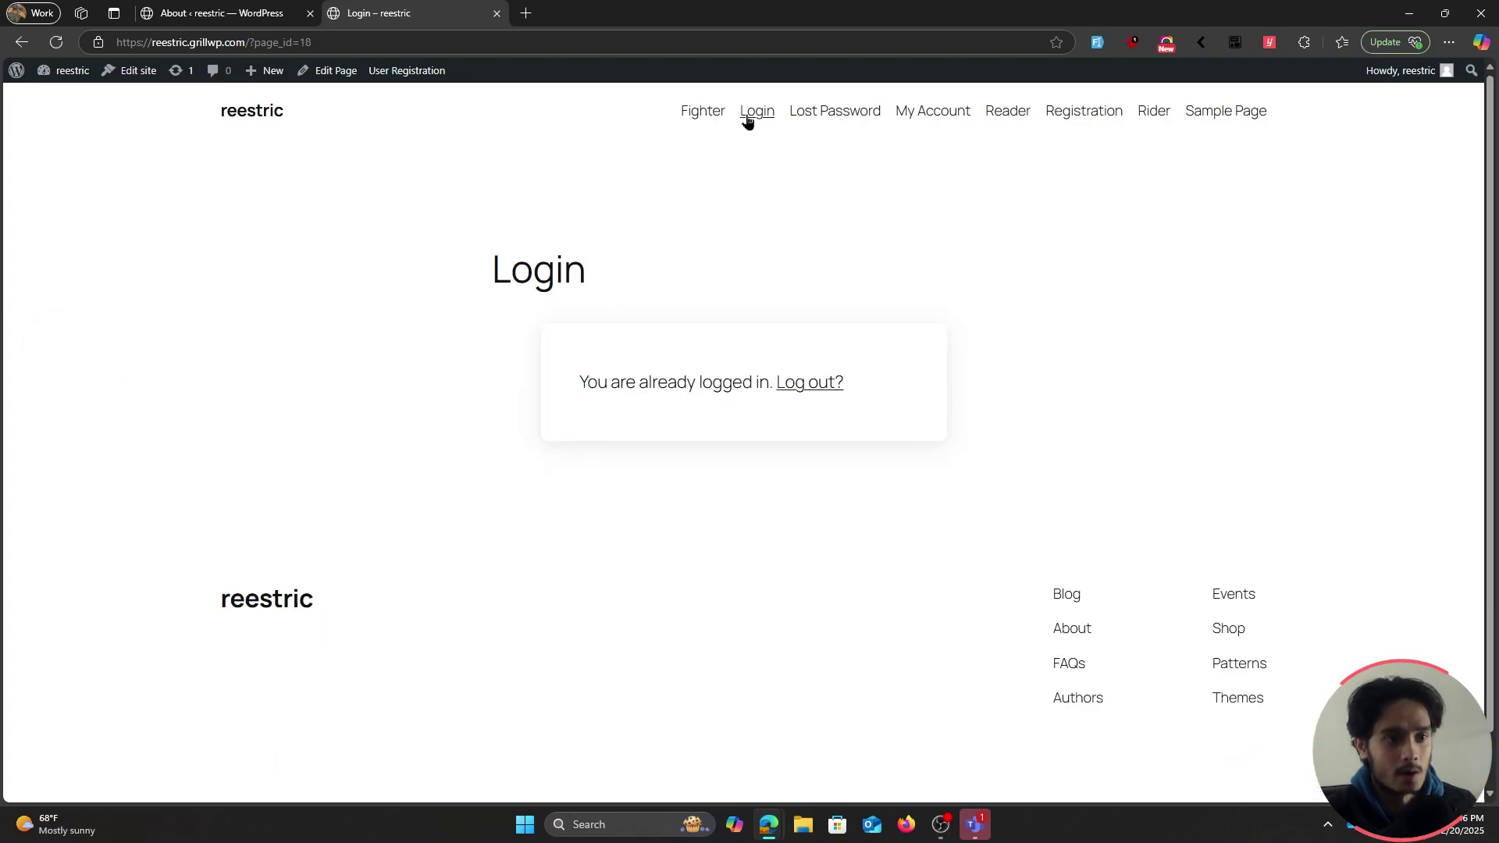
pyautogui.hotkey('ctrl', 'l')
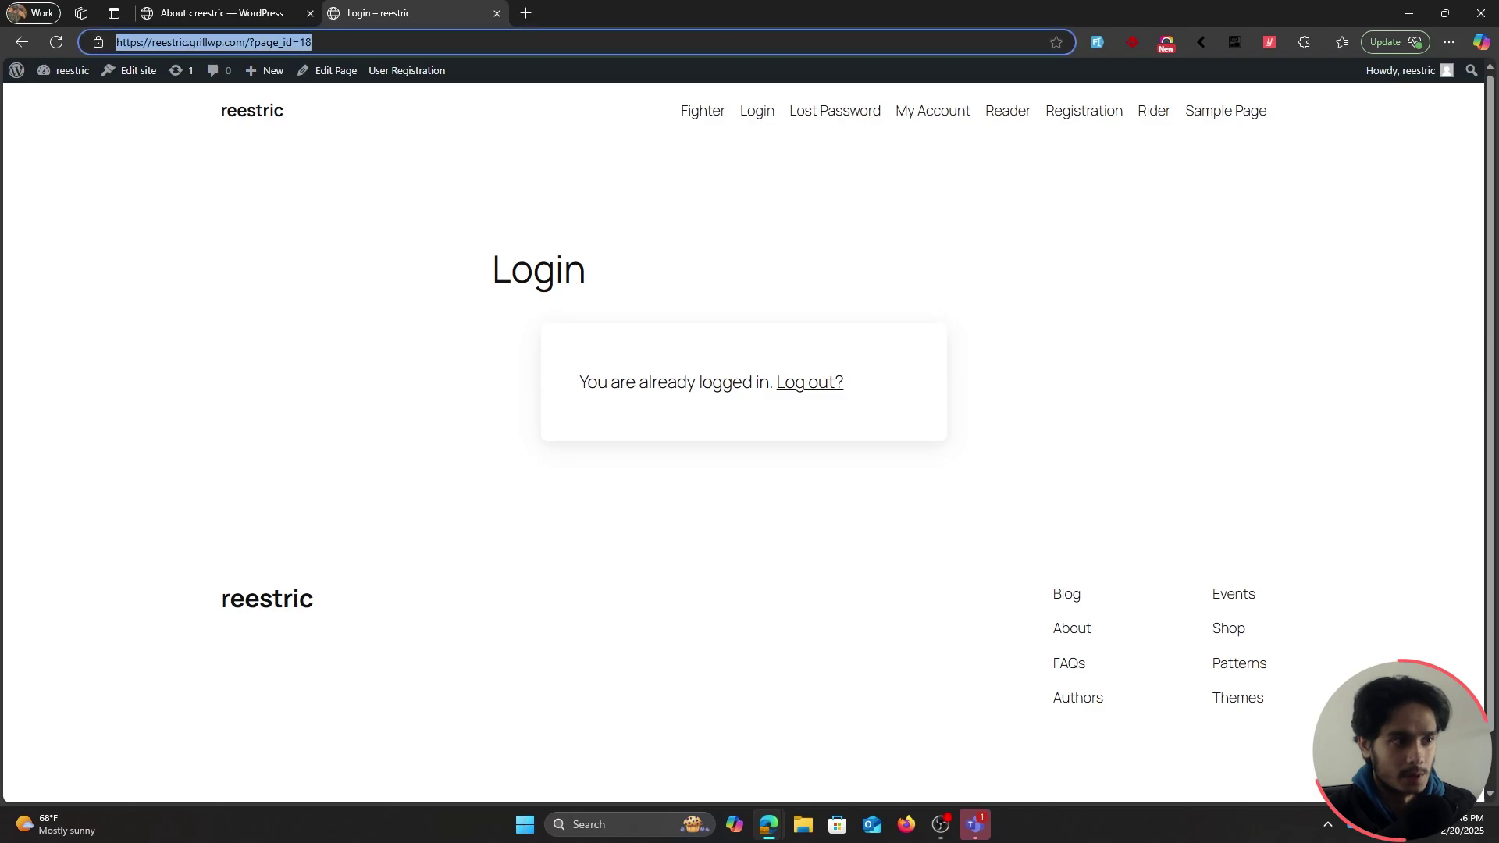
pyautogui.hotkey('ctrl', 'c')
pyautogui.hotkey('ctrl', 'shift', 'n')
pyautogui.hotkey('ctrl', 'v')
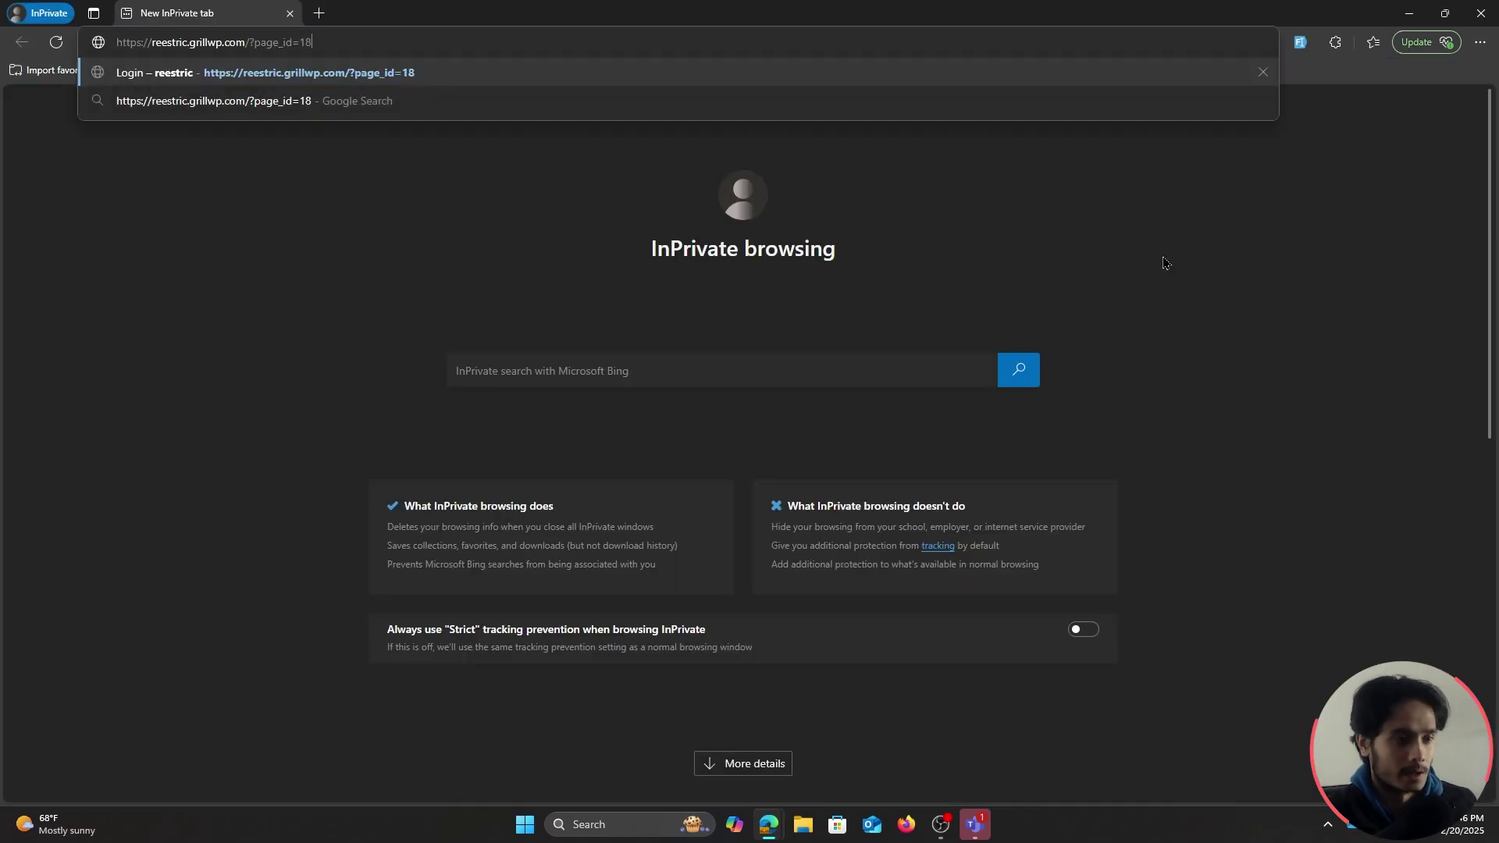
pyautogui.press('Return')
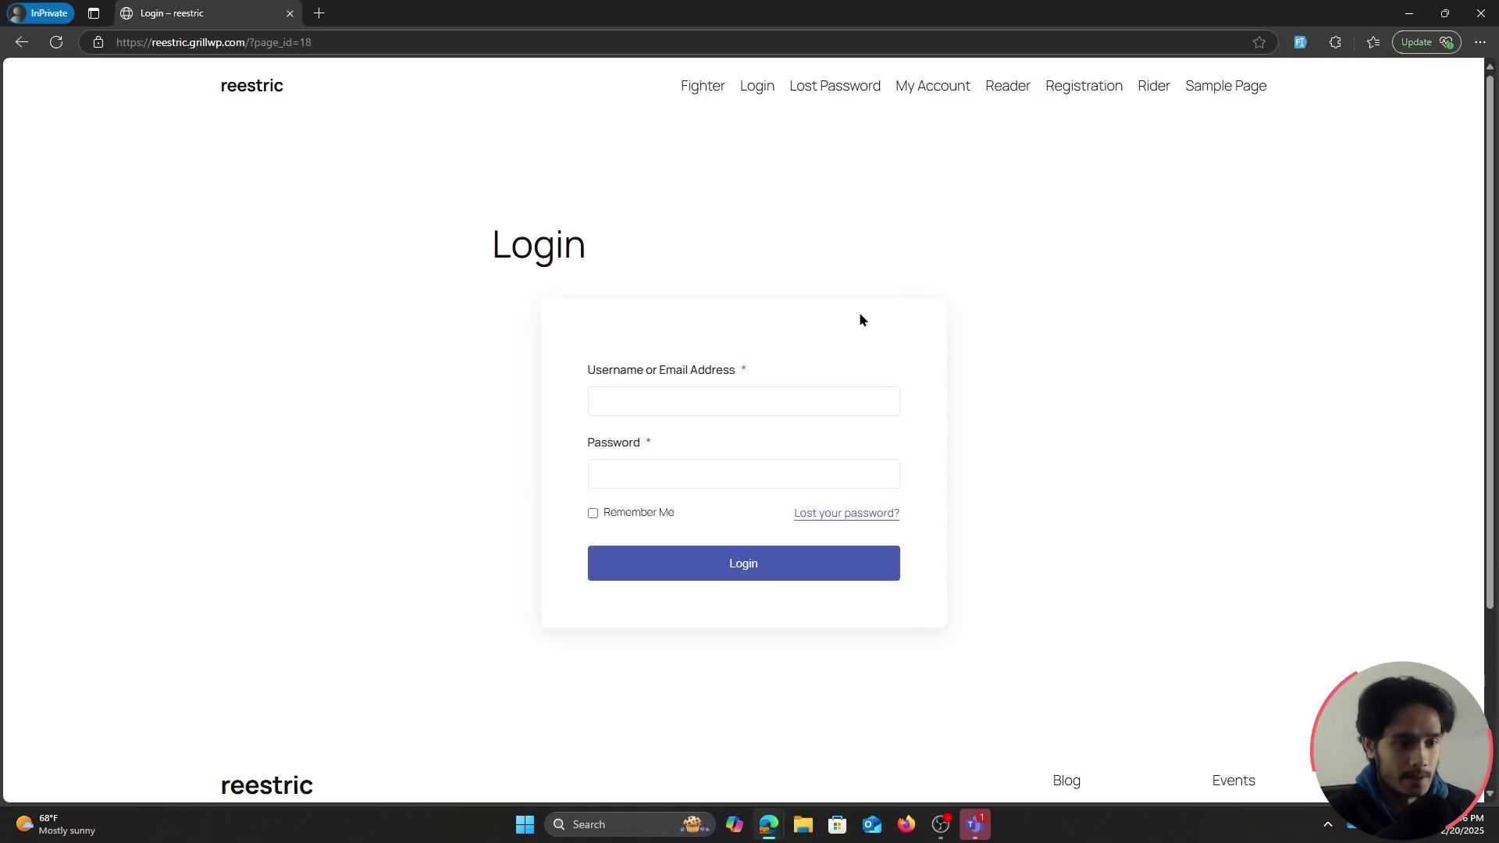
pyautogui.hotkey('alt', 'Tab')
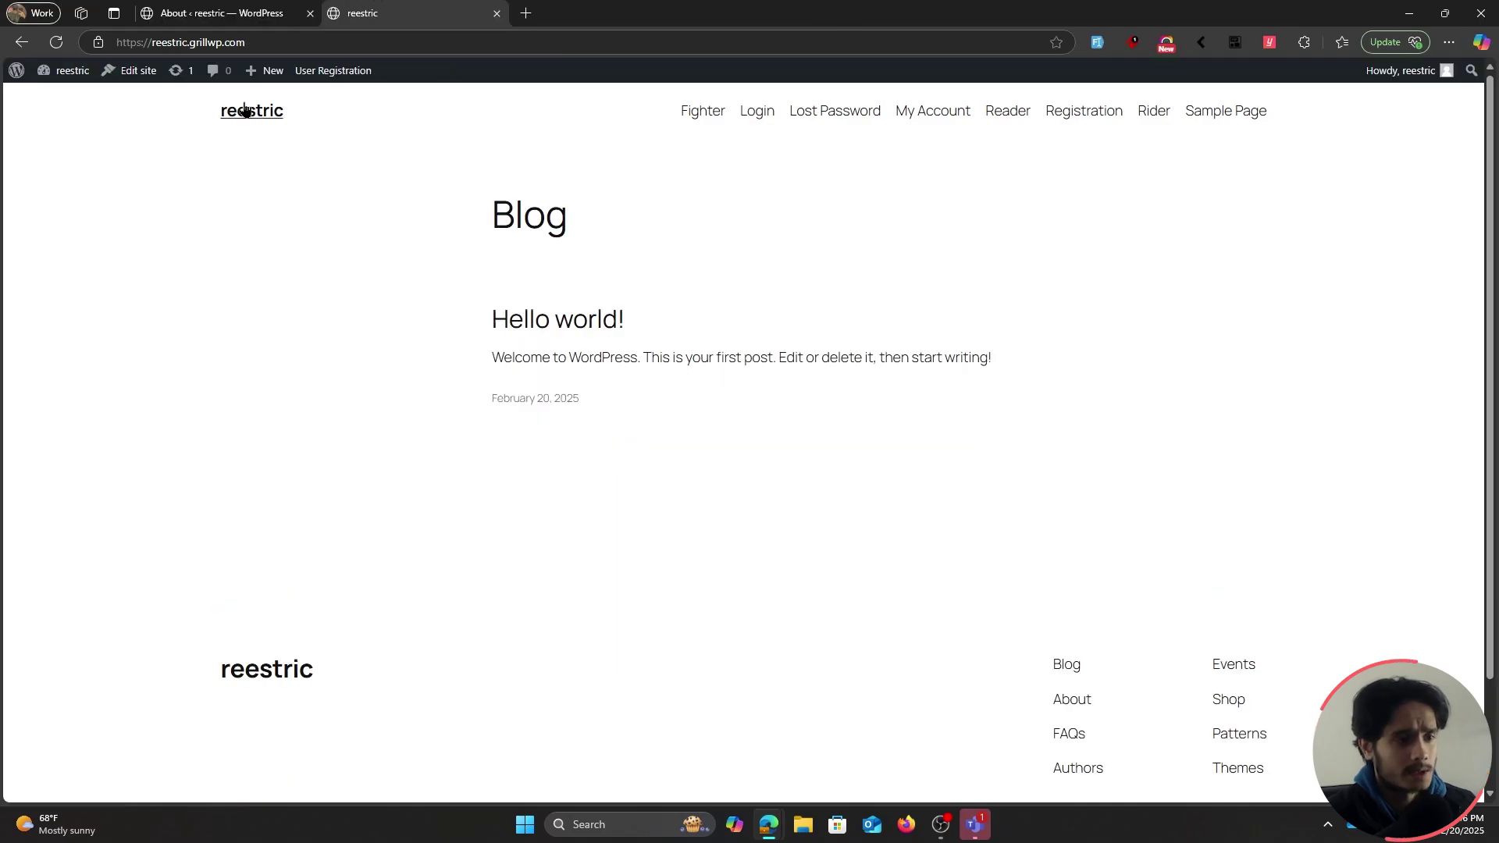
pyautogui.click(230, 9)
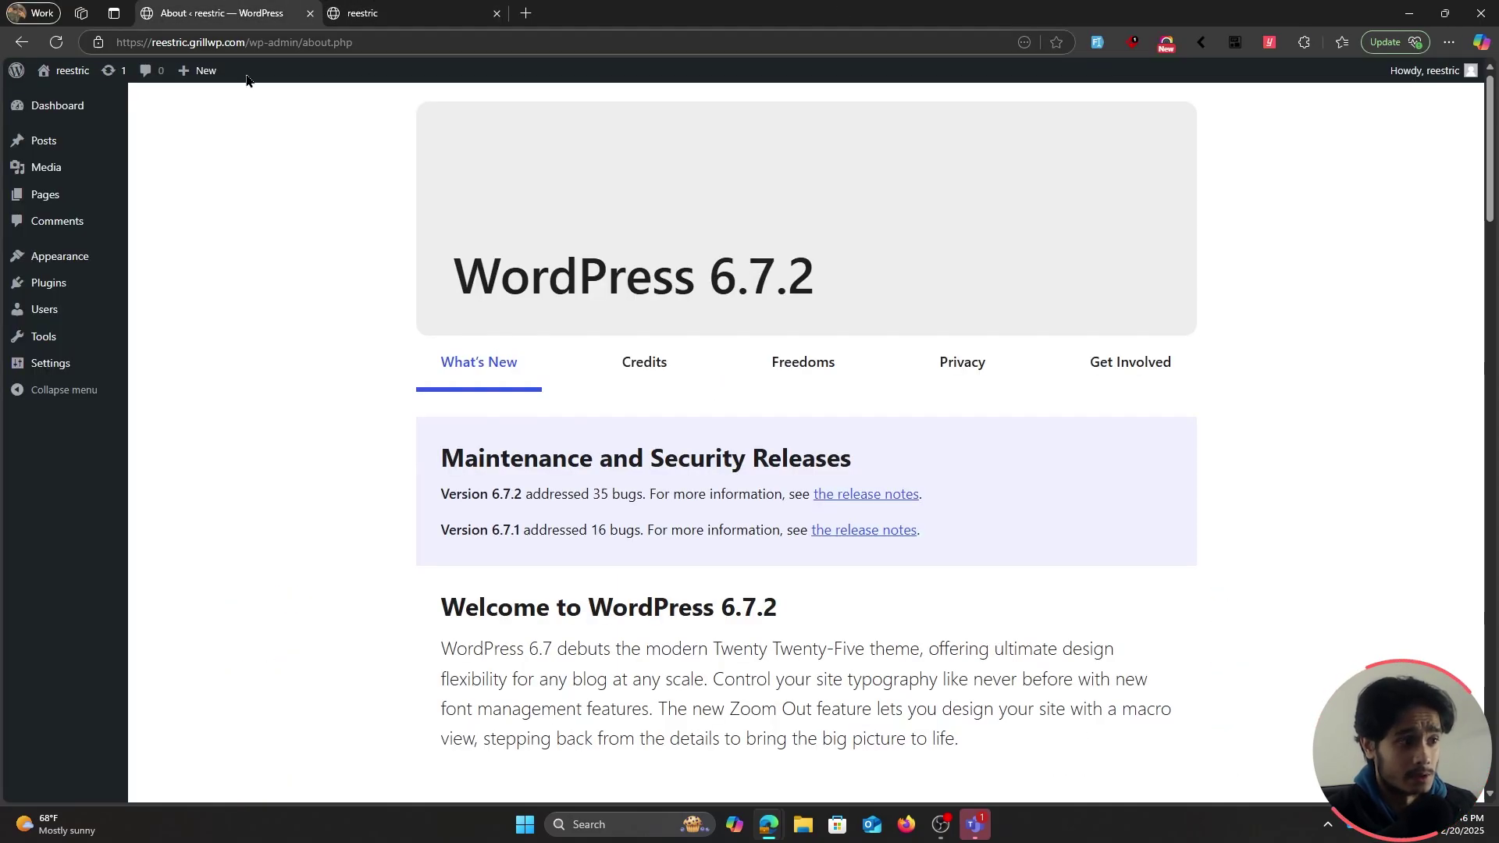
# Search the plugin's Extensions page for 'content' and switch on the Content Restriction module
pyautogui.moveTo(70, 255)
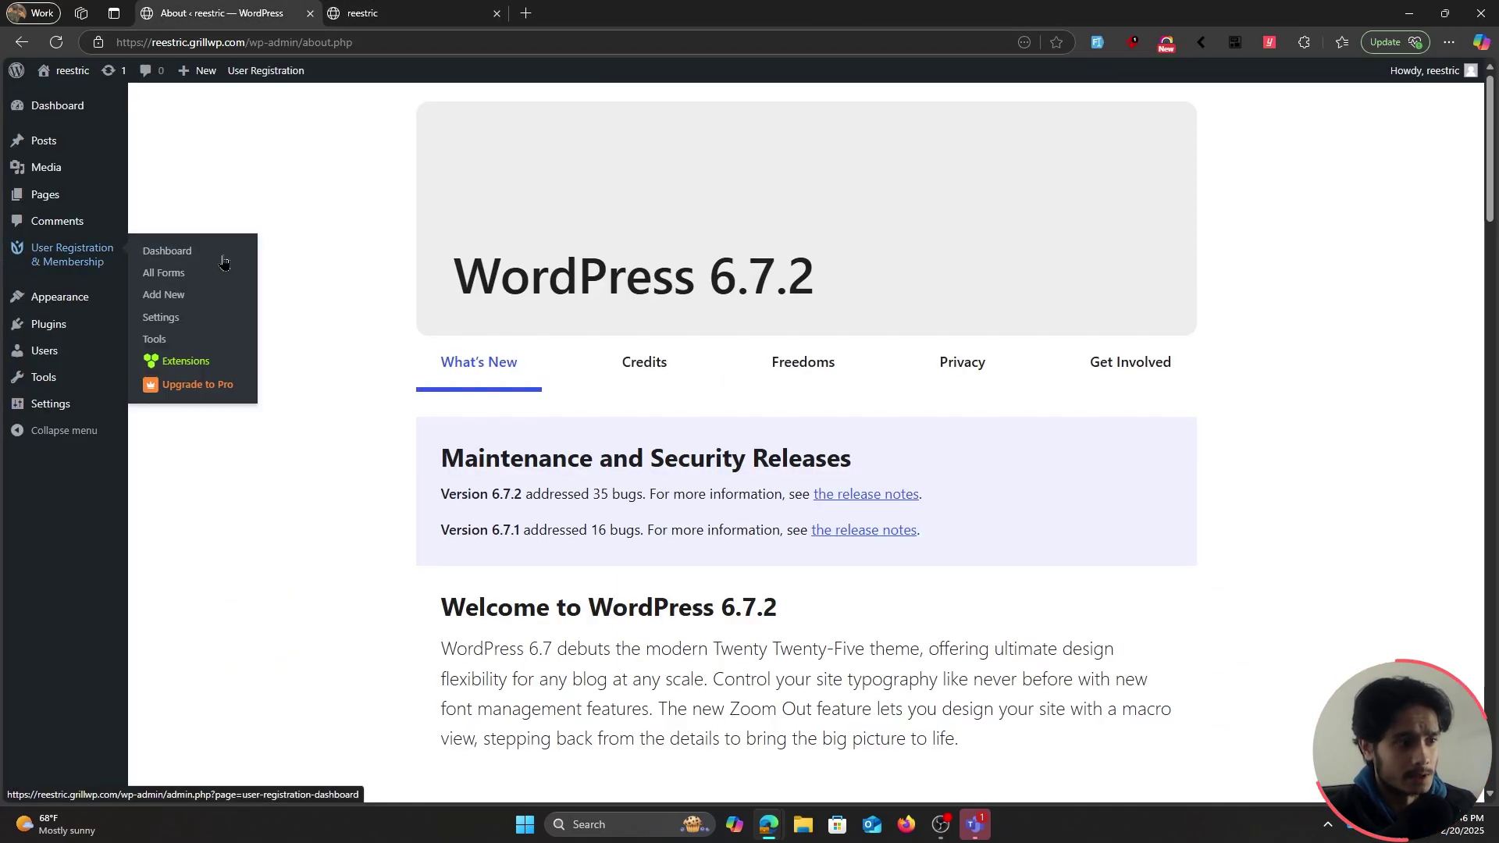
pyautogui.click(185, 361)
pyautogui.click(1213, 171)
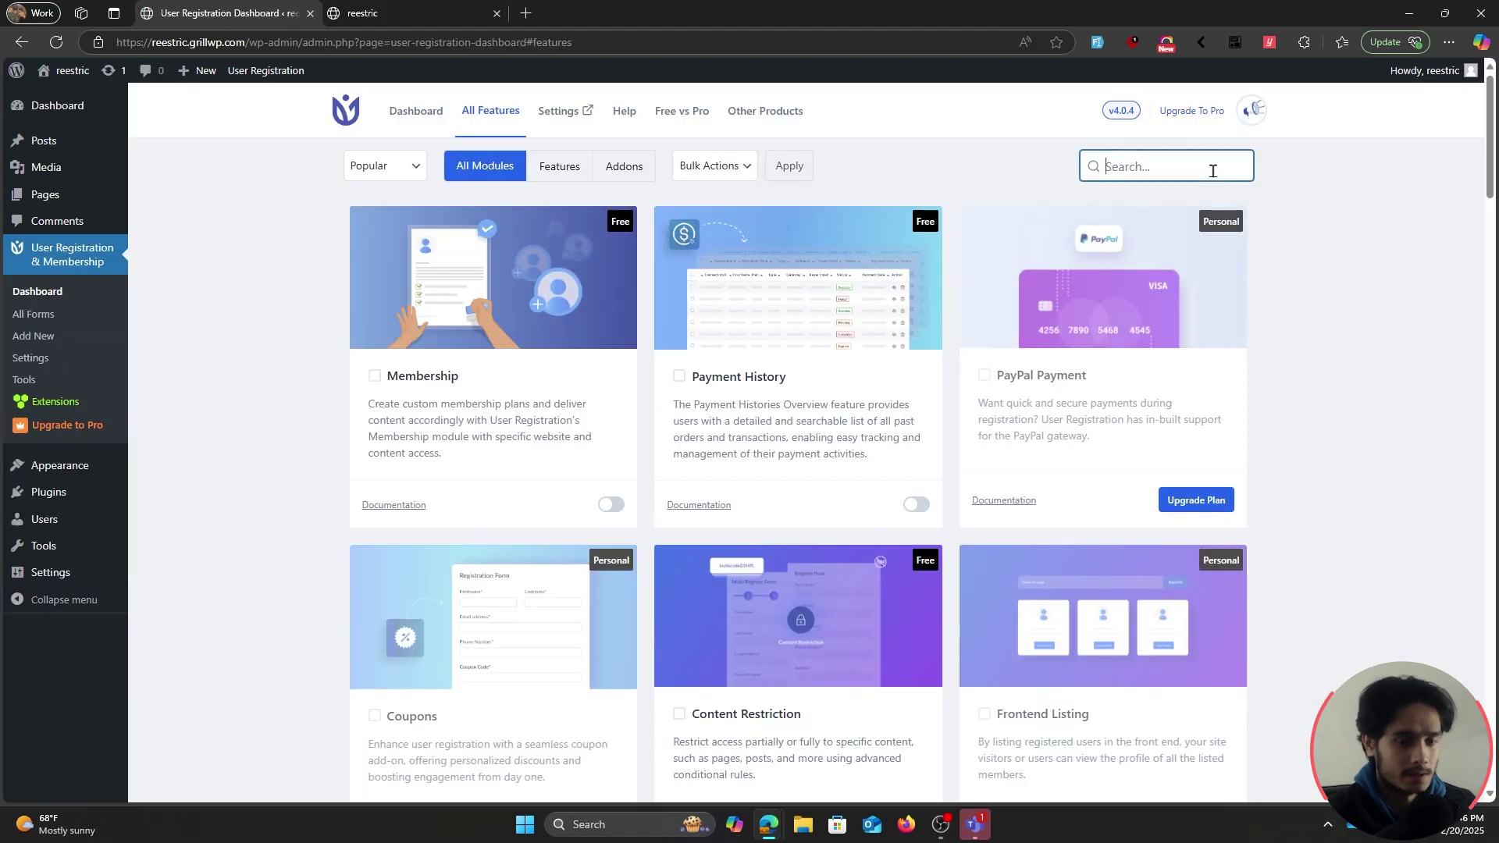
pyautogui.write('content')
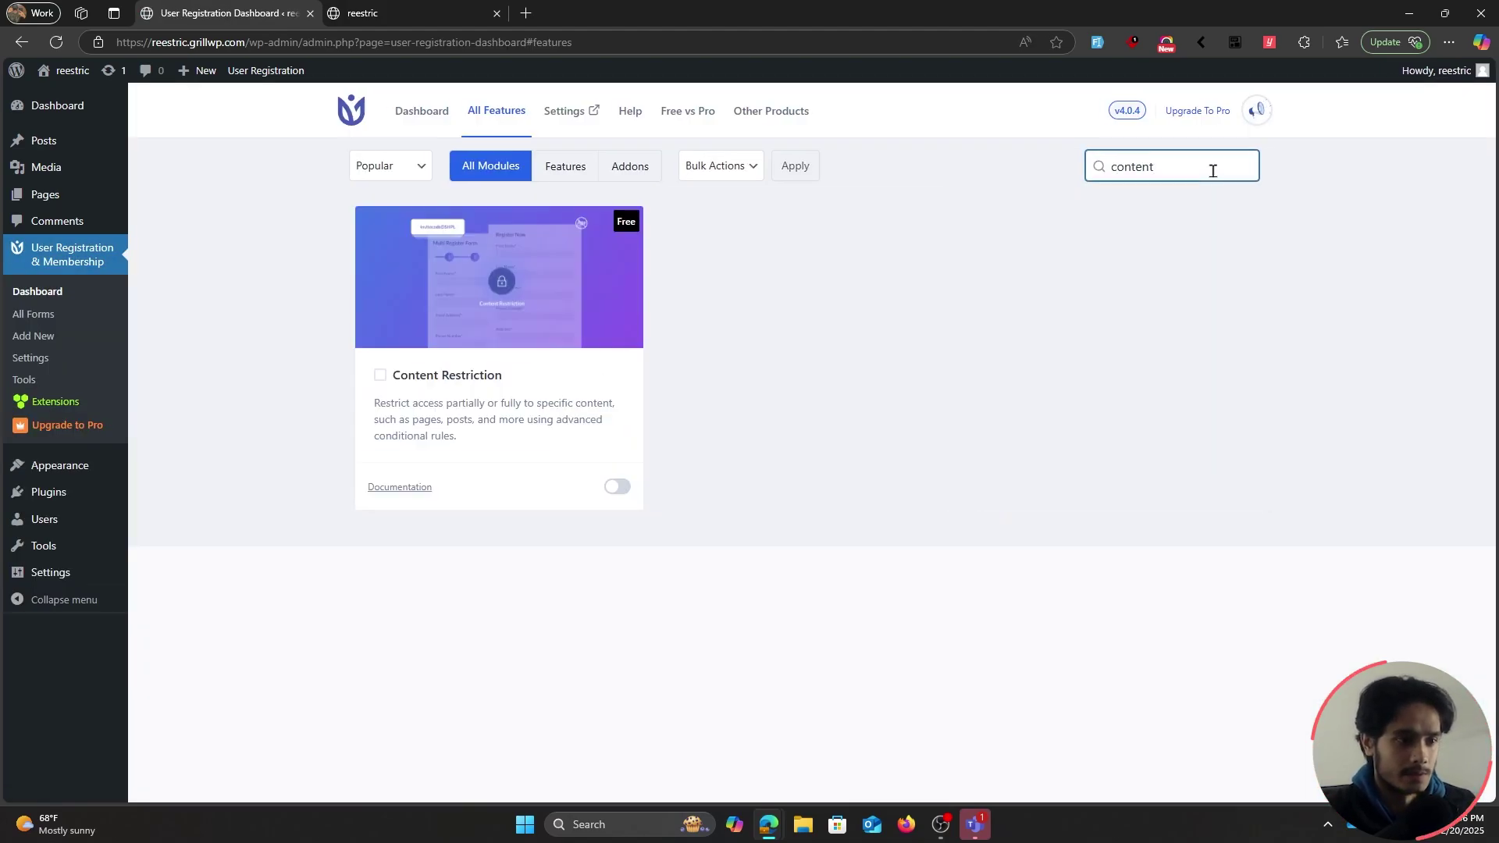
pyautogui.click(617, 486)
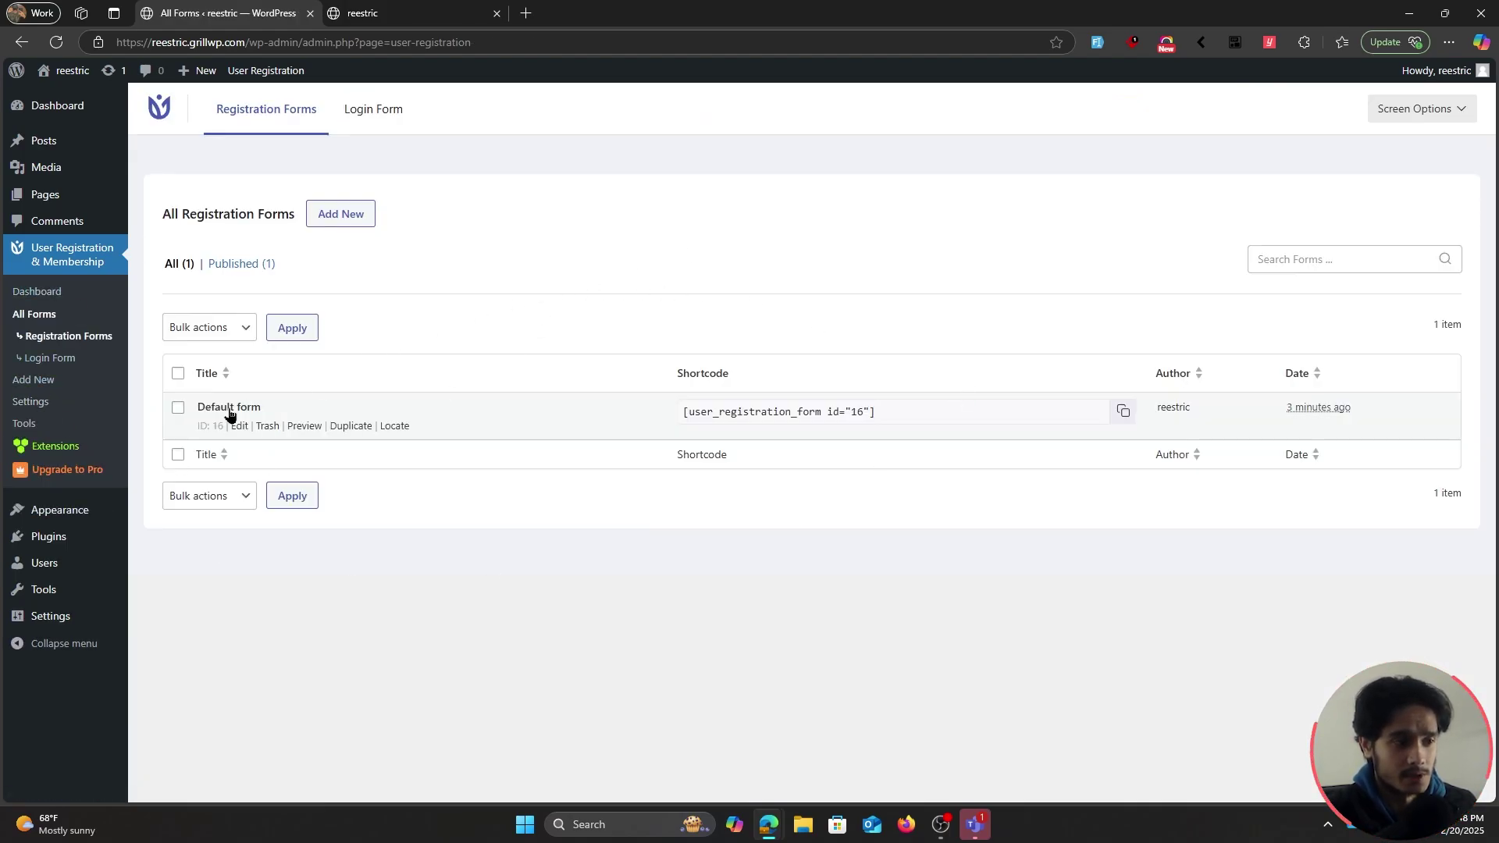
# Open the Default form in the form builder and scroll through its Username, Email and Password fields
pyautogui.click(236, 426)
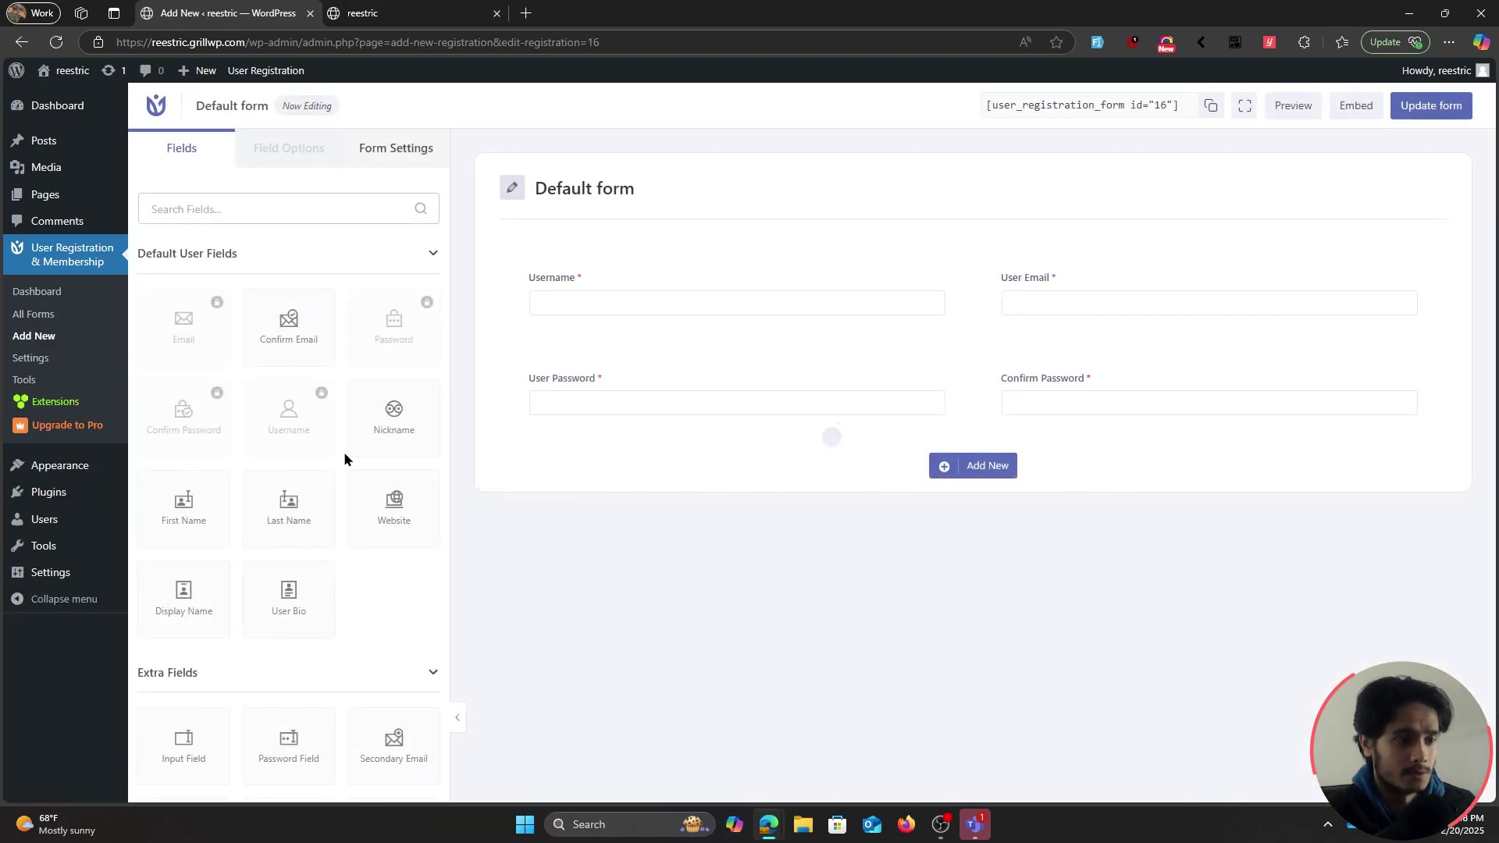
pyautogui.scroll(-2, 343, 566)
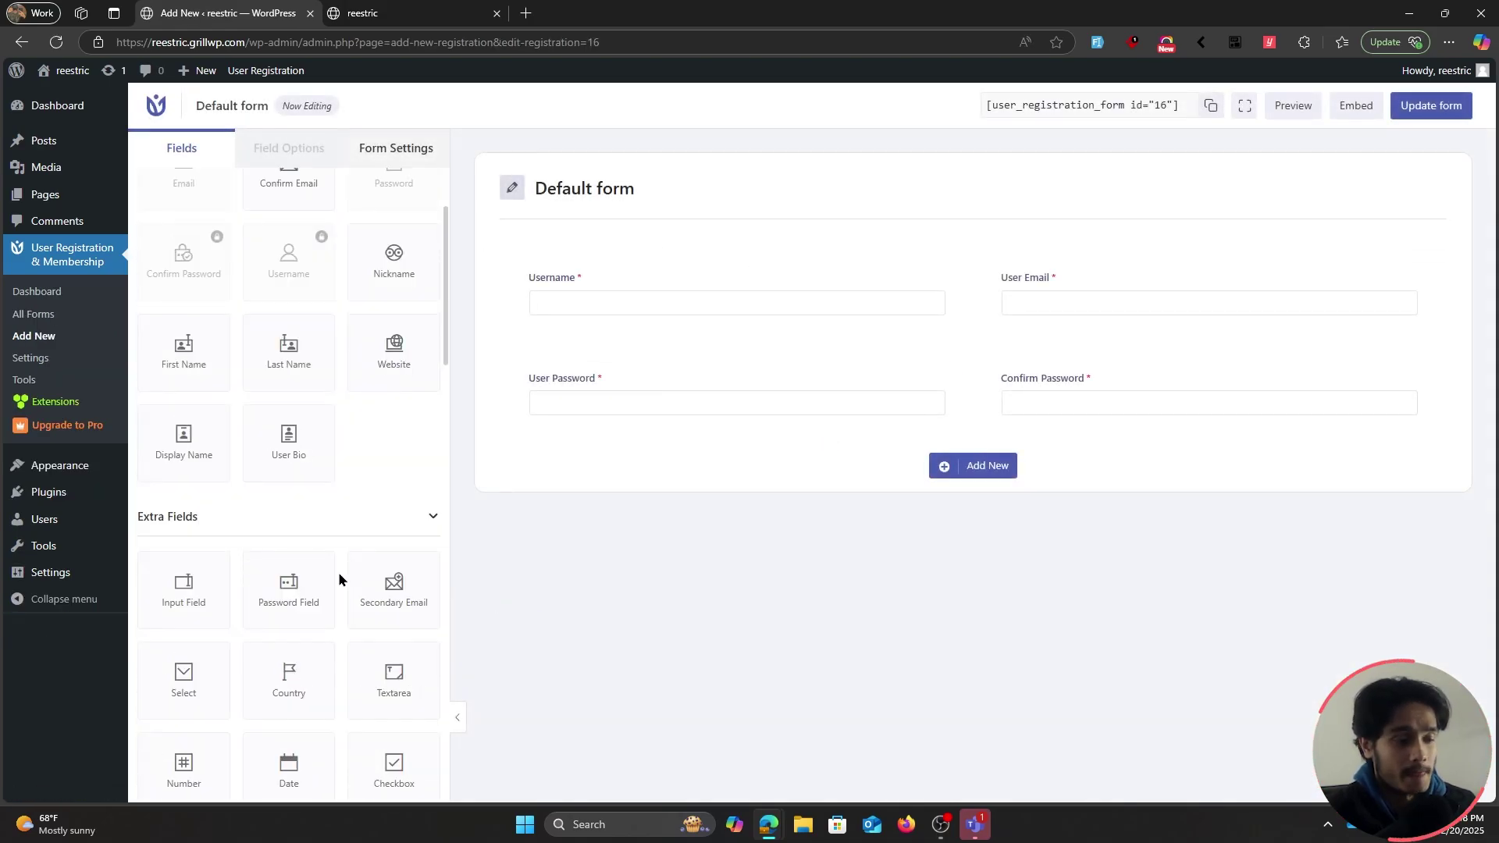
pyautogui.scroll(-3, 339, 576)
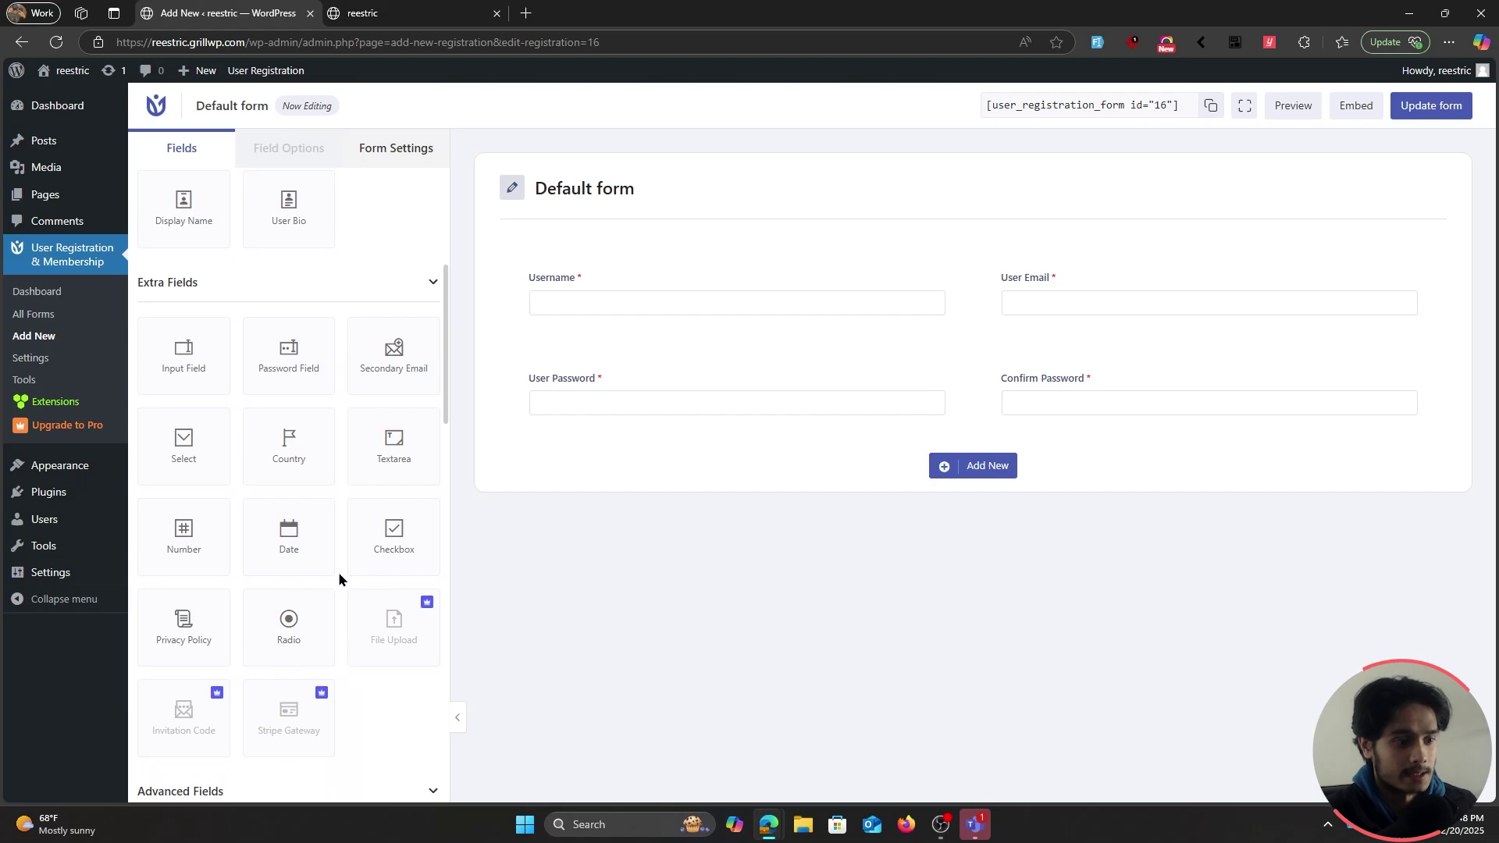
pyautogui.scroll(5, 337, 578)
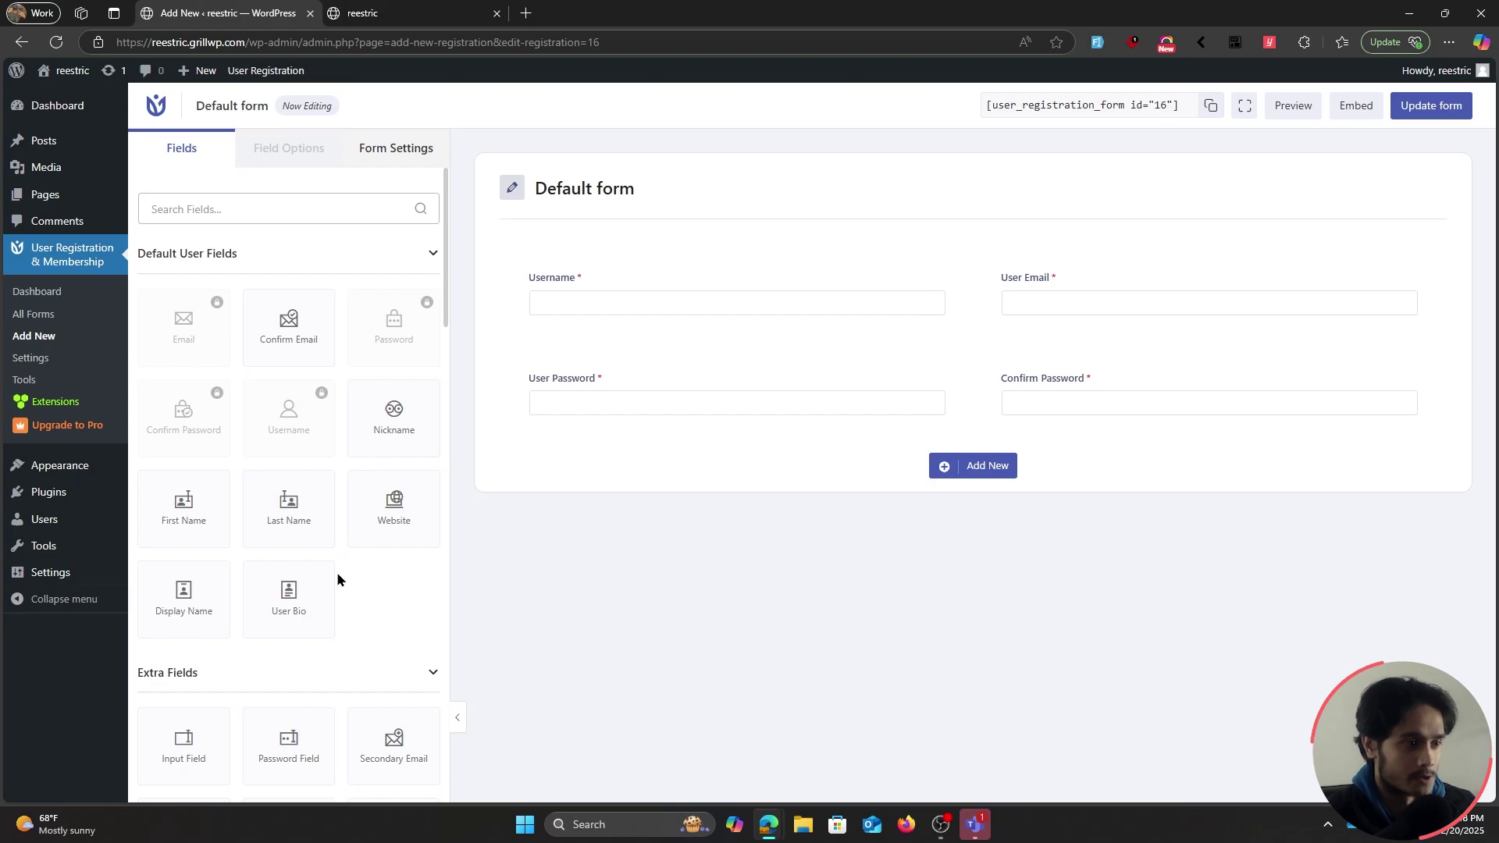
# Open the plugin's Content Restriction settings and hide the Premium Benefits panel
pyautogui.click(66, 364)
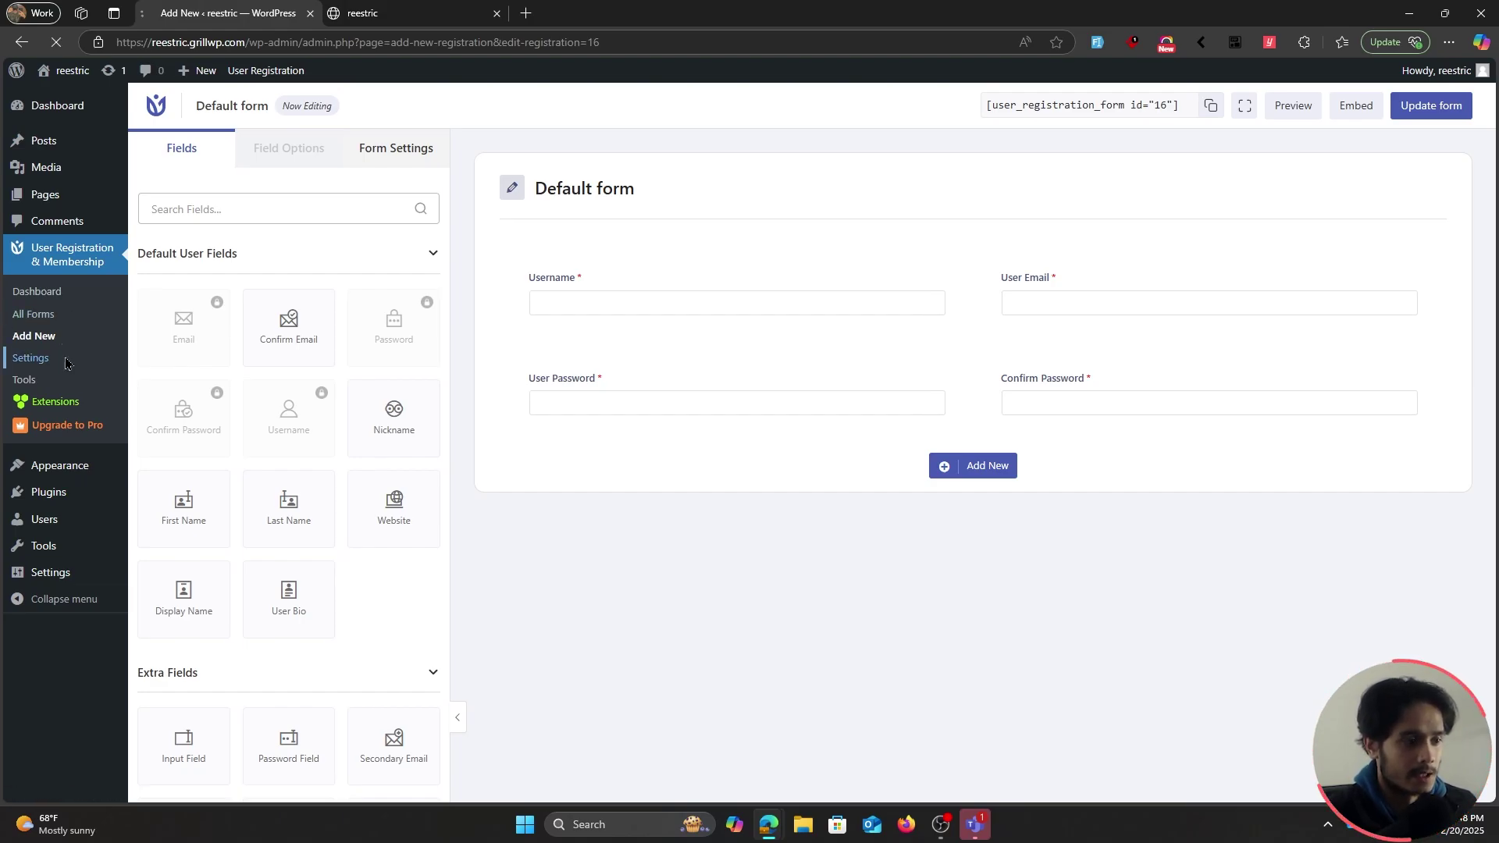
pyautogui.click(314, 536)
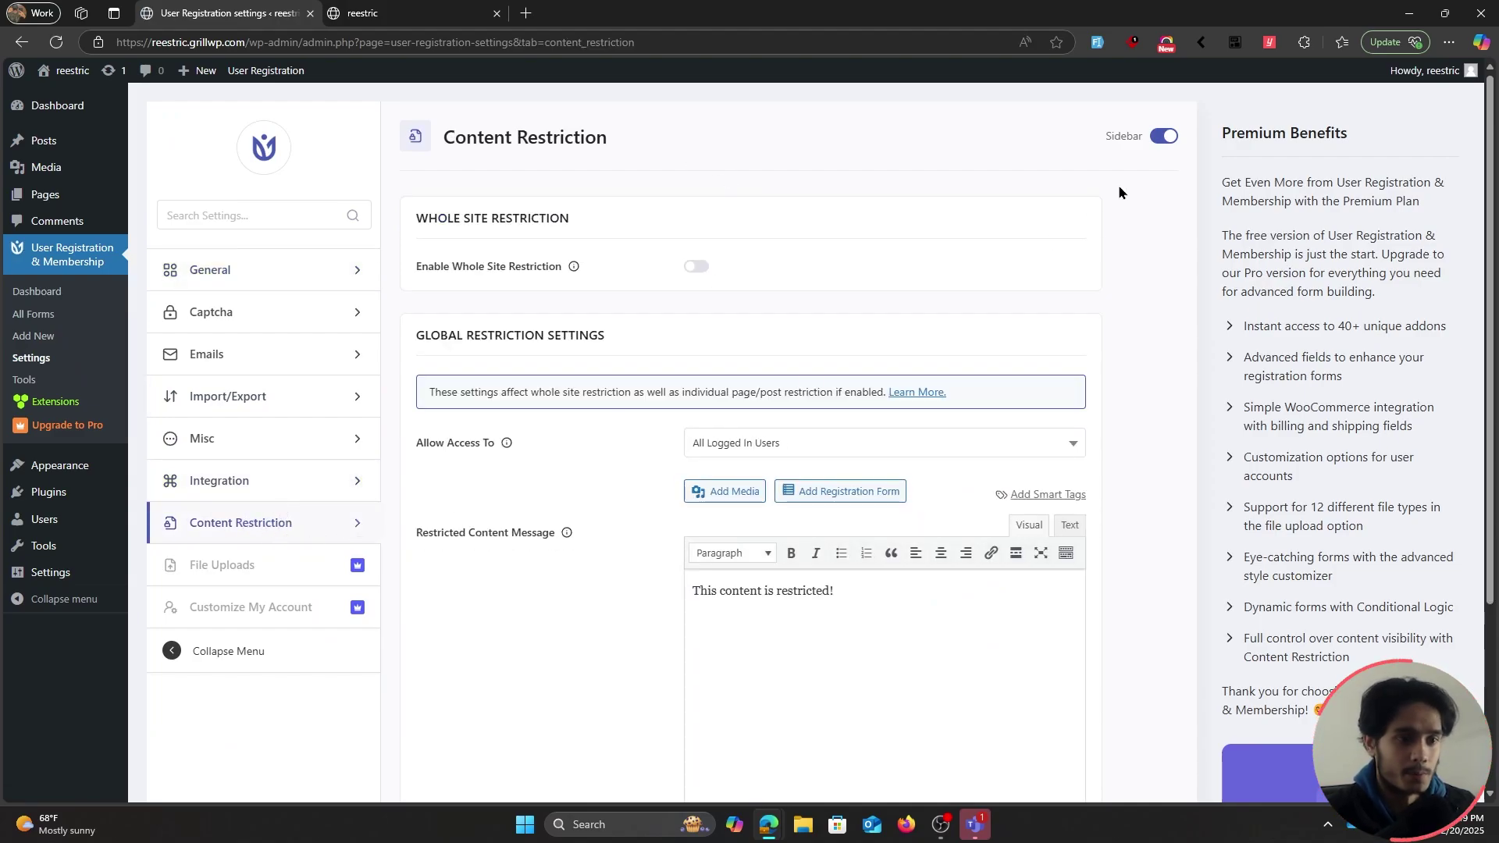
pyautogui.click(1163, 138)
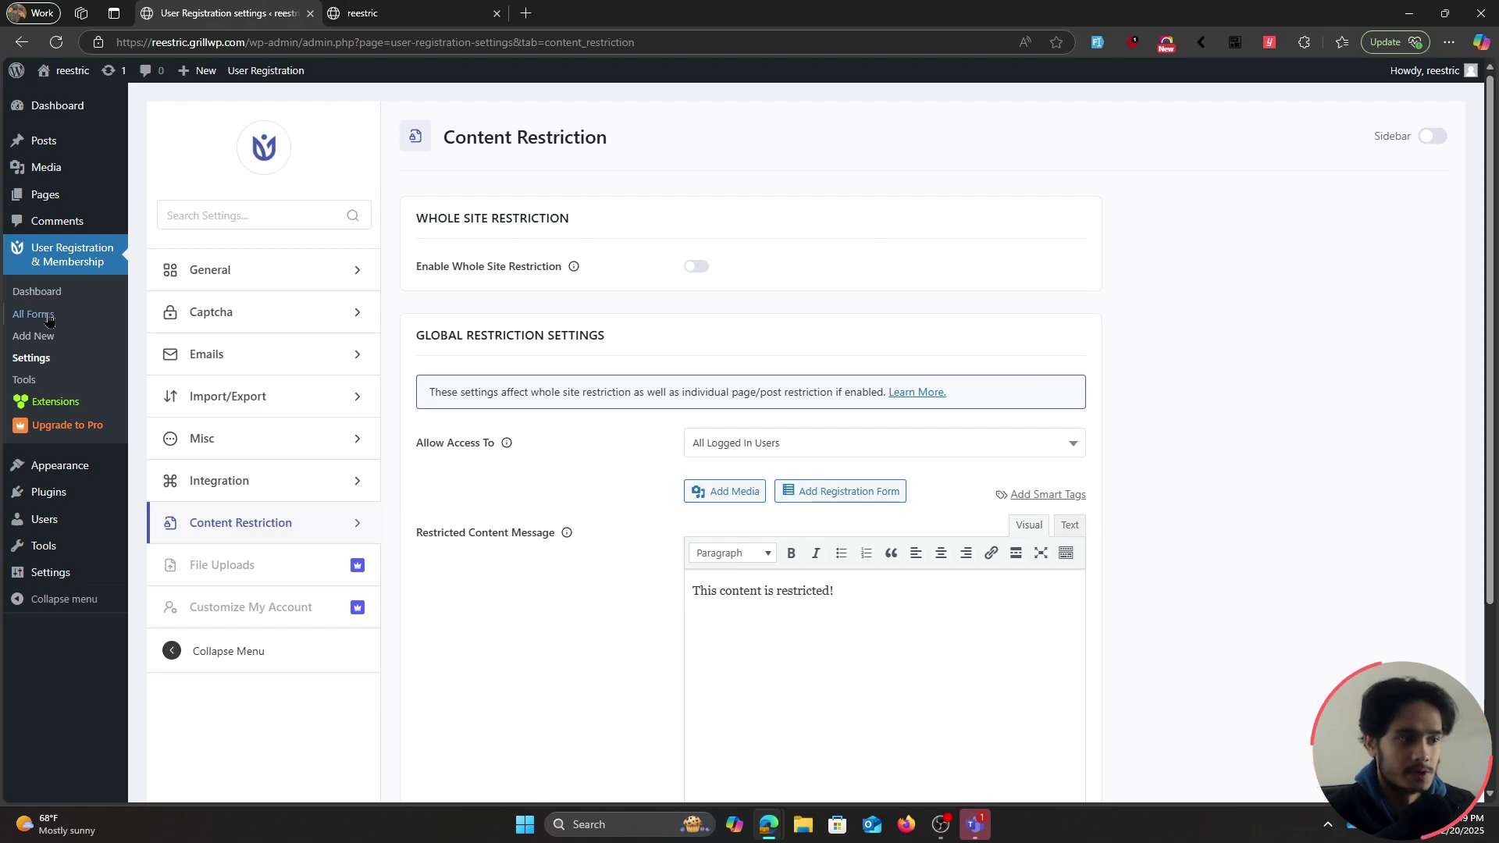
# Enable Whole Site Restriction, keep access at All Logged In Users, and select the default message
pyautogui.click(694, 268)
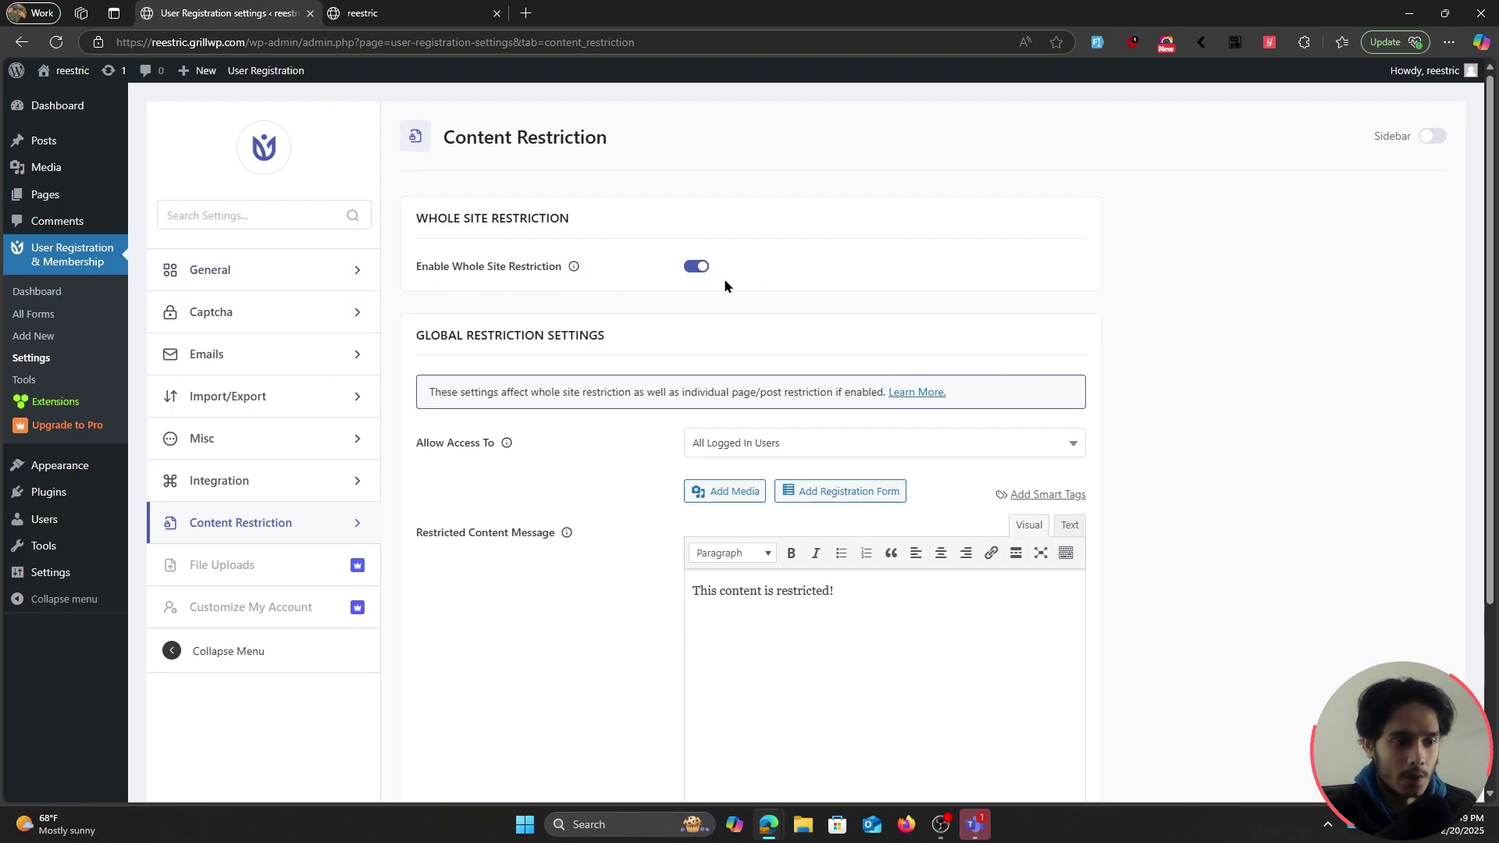
pyautogui.scroll(-1, 1167, 312)
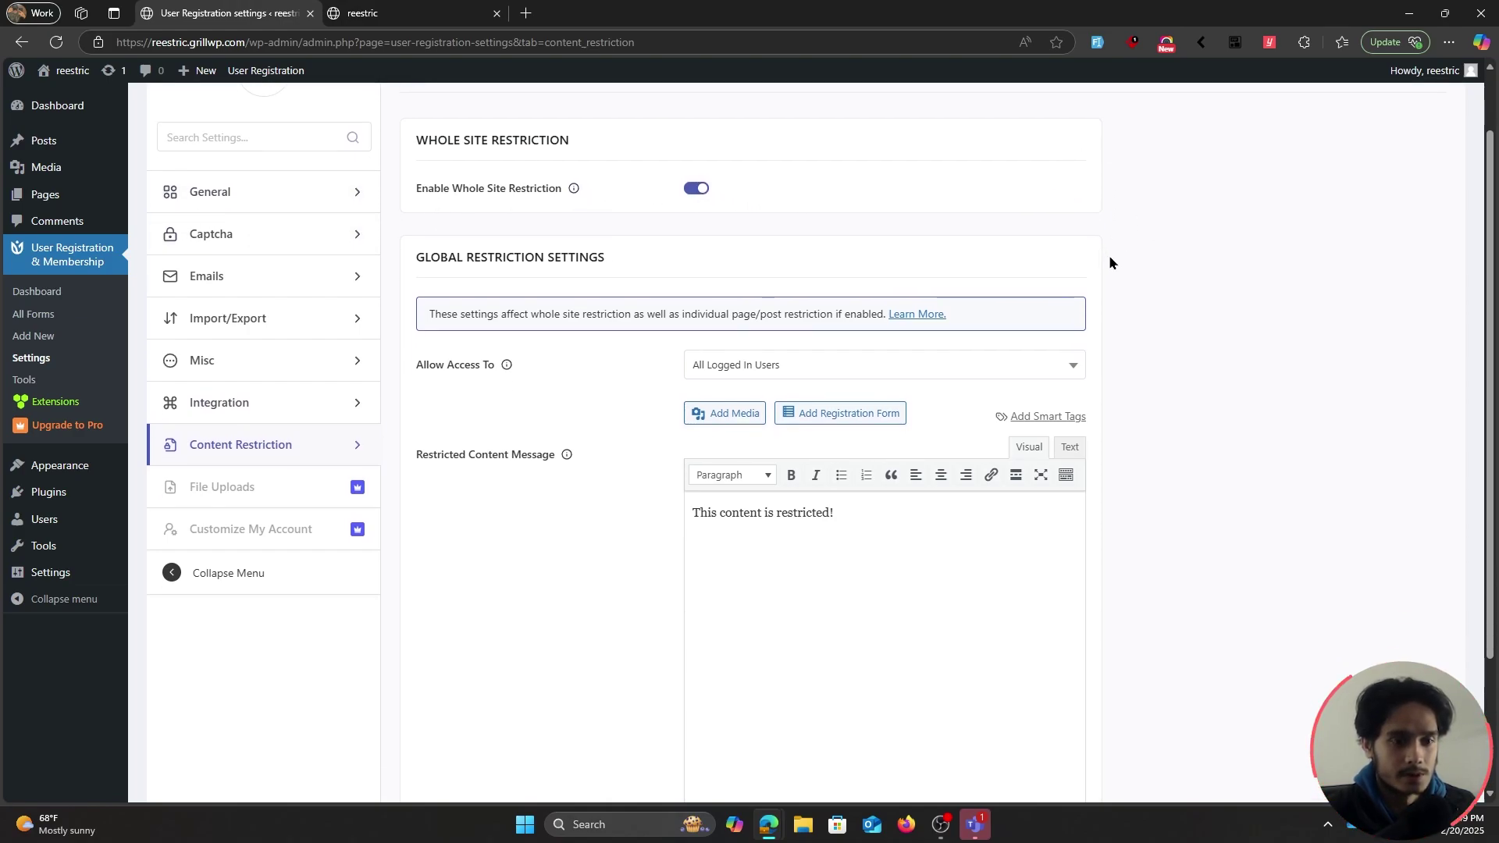
pyautogui.scroll(1, 1158, 275)
pyautogui.scroll(-1, 1161, 351)
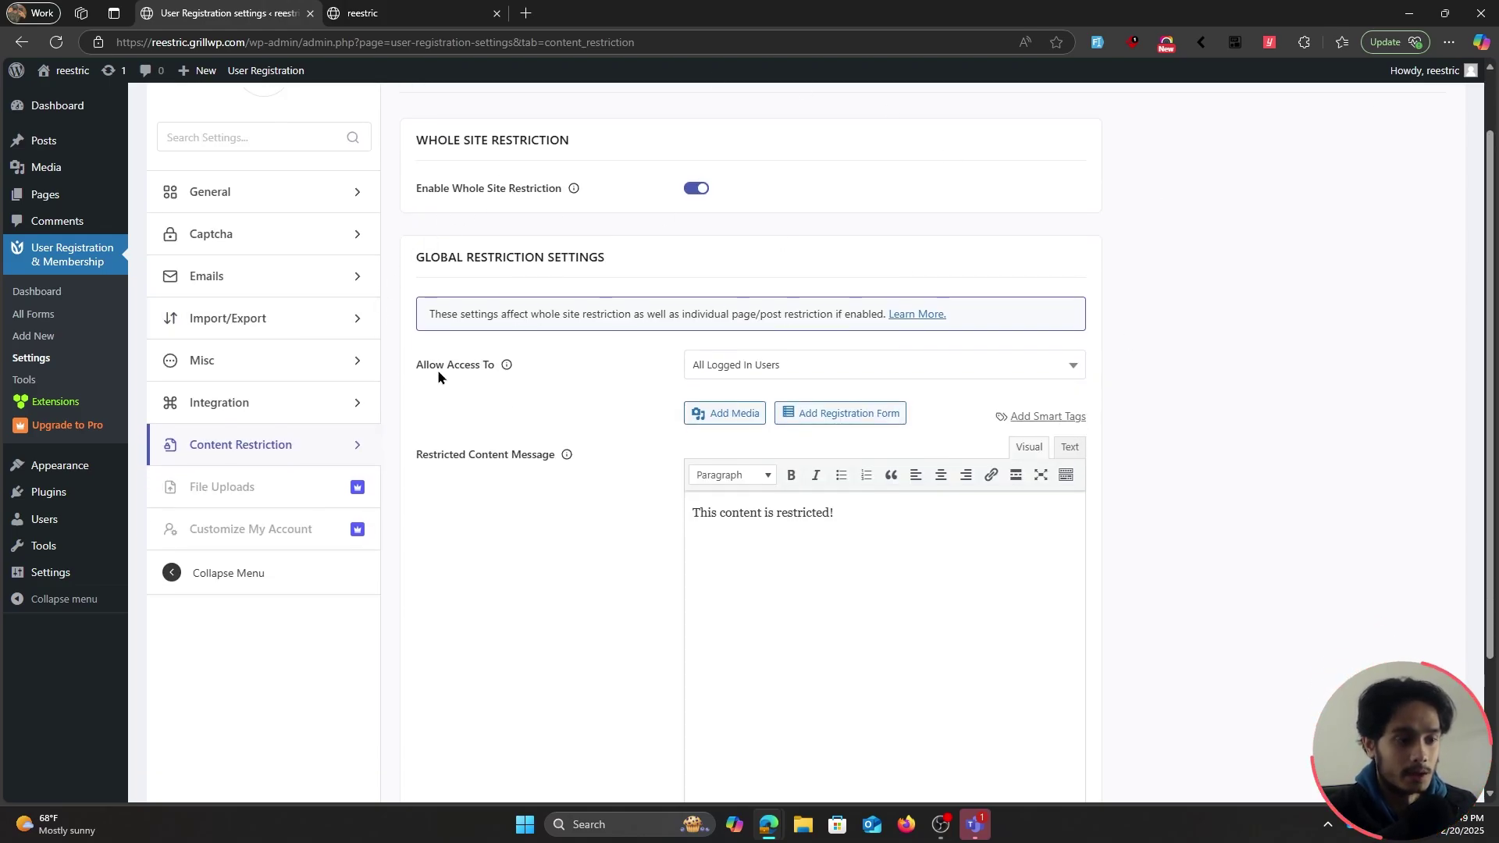
pyautogui.click(832, 369)
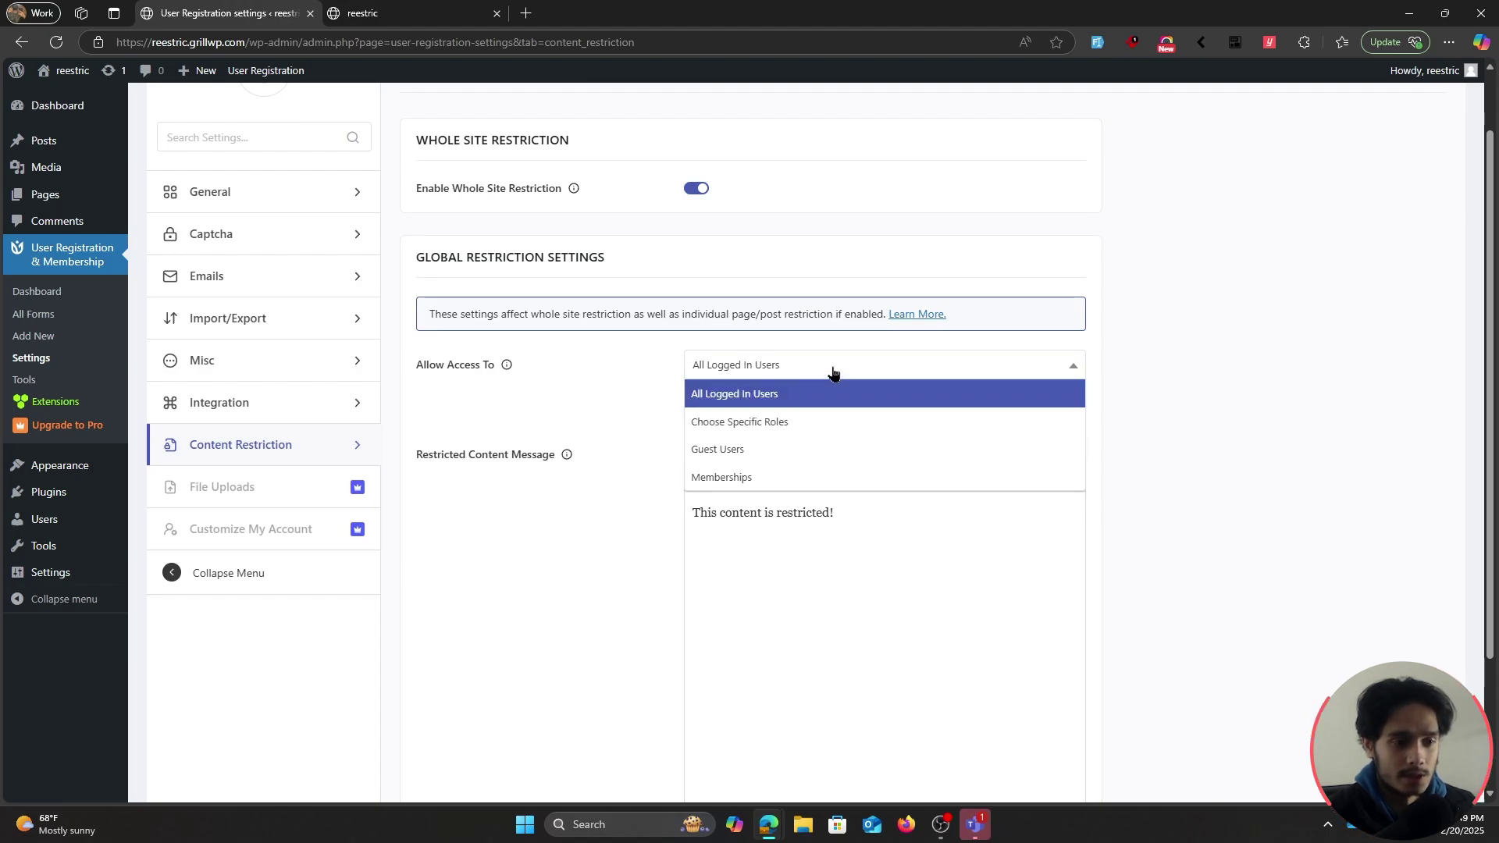
pyautogui.click(832, 369)
pyautogui.scroll(-1, 702, 445)
pyautogui.moveTo(863, 440); pyautogui.dragTo(686, 439)
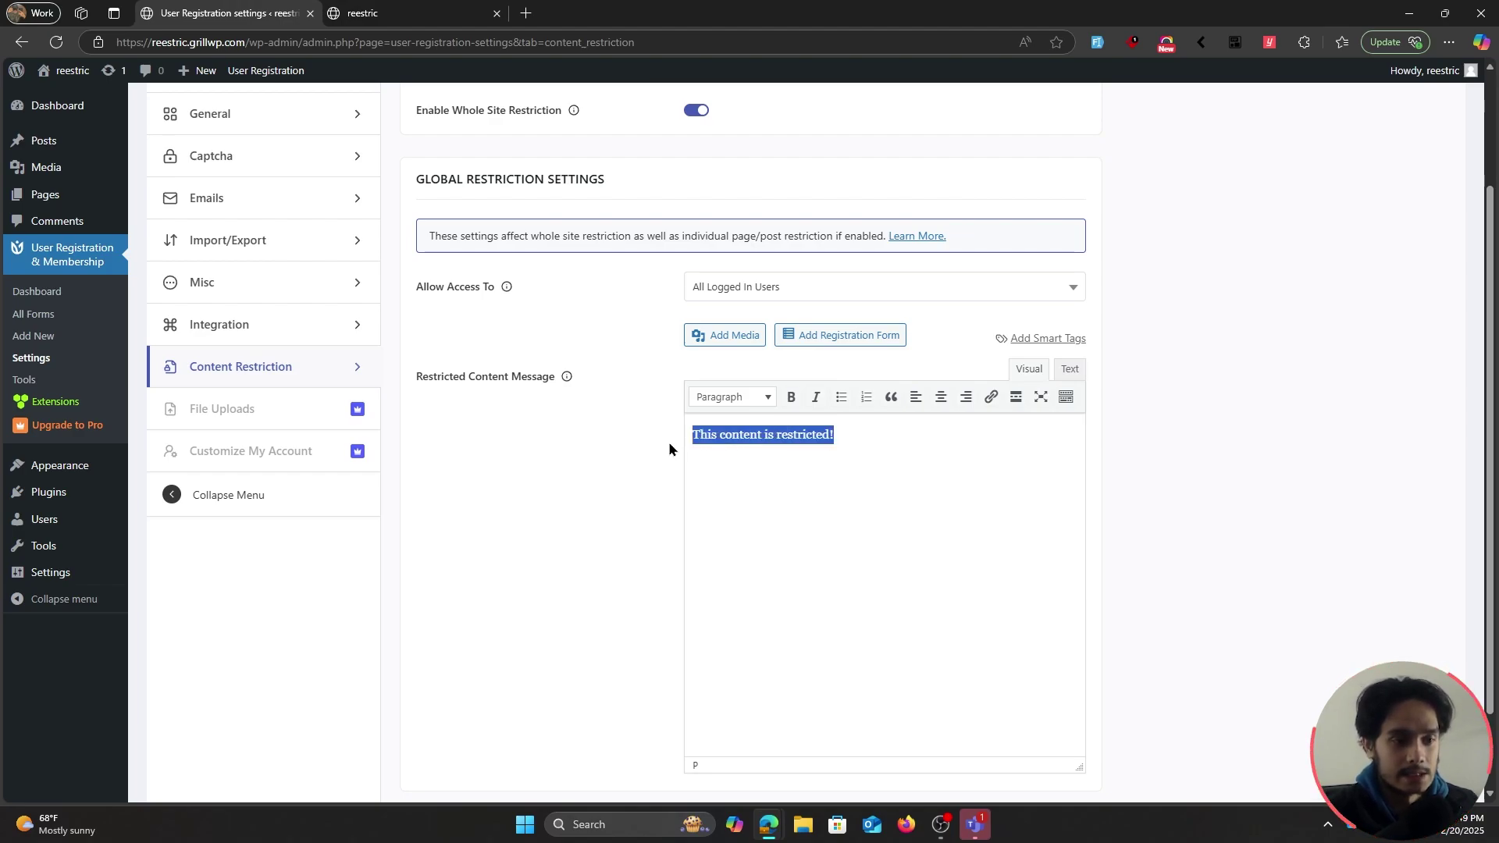
# Replace the message with a members-only notice, [user_registration_login], and the Default registration form shortcode
pyautogui.write('This website is only available to members. If you are a member, please login. Else please Register.')
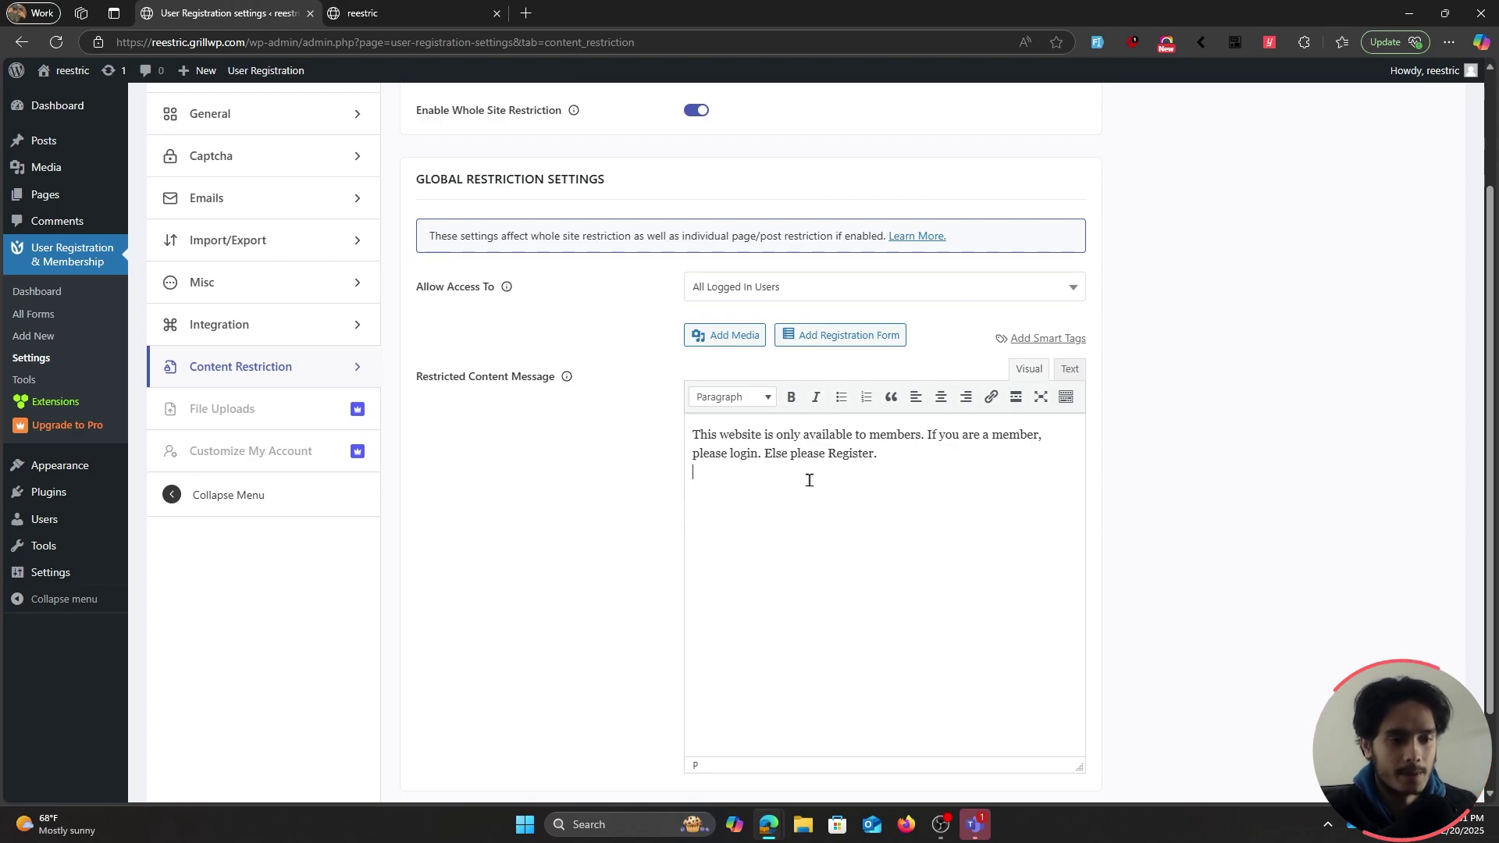
pyautogui.write('[user_registration_login]')
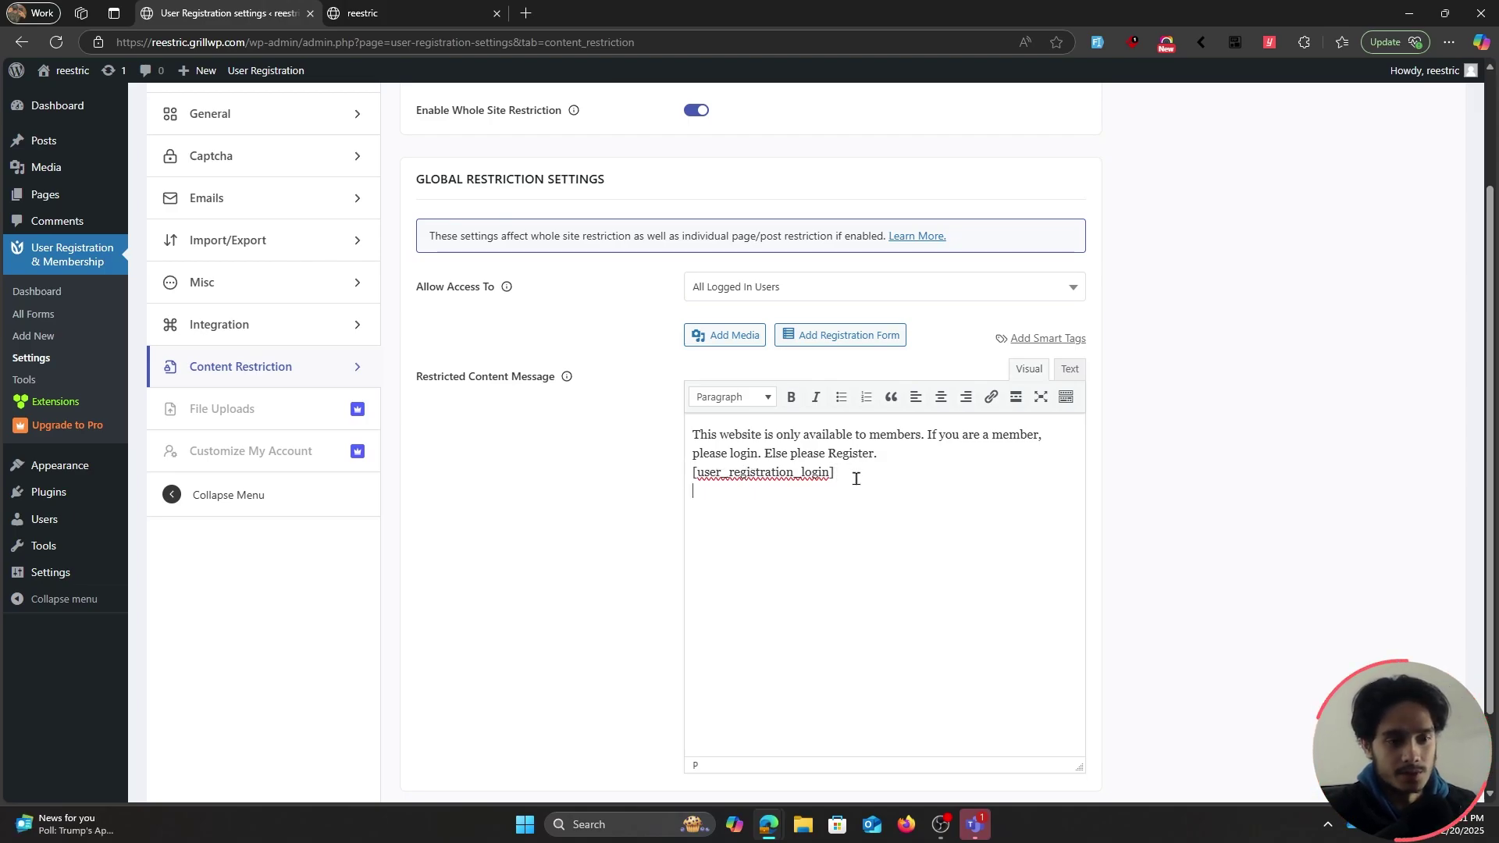
pyautogui.click(856, 337)
pyautogui.click(617, 417)
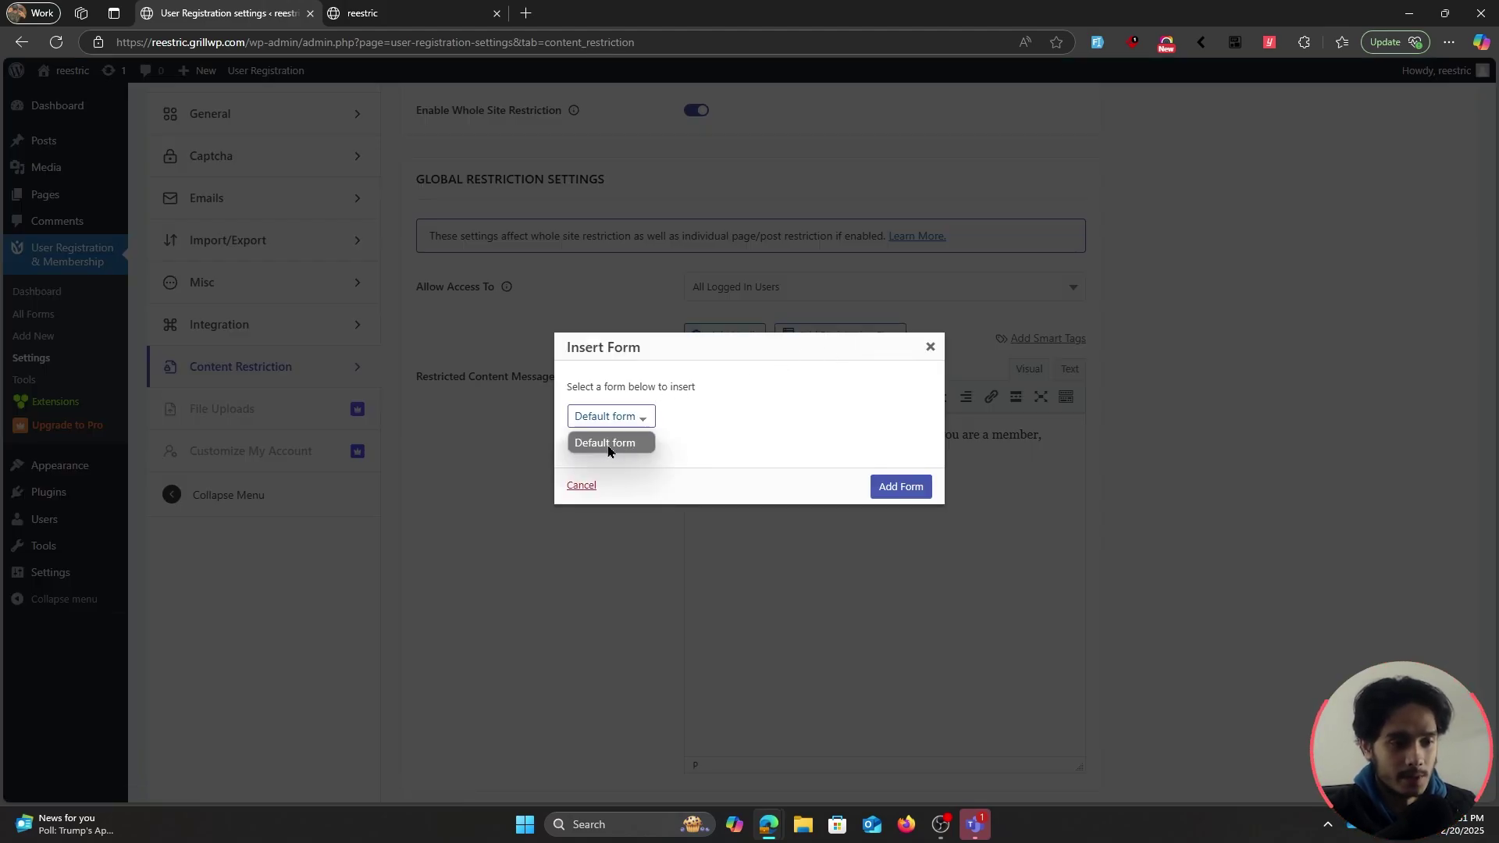
pyautogui.click(608, 450)
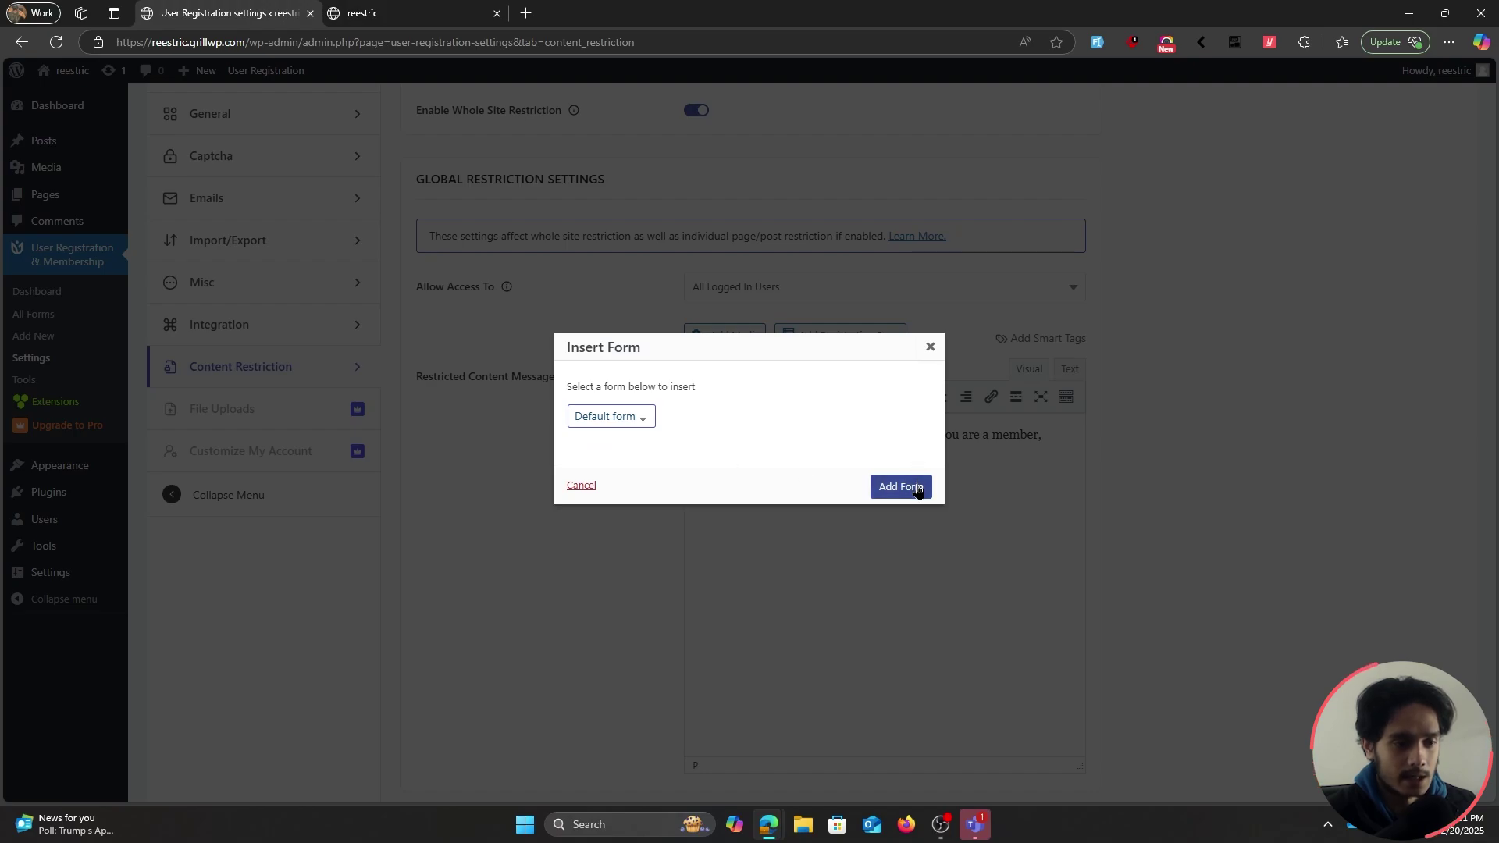
pyautogui.click(915, 486)
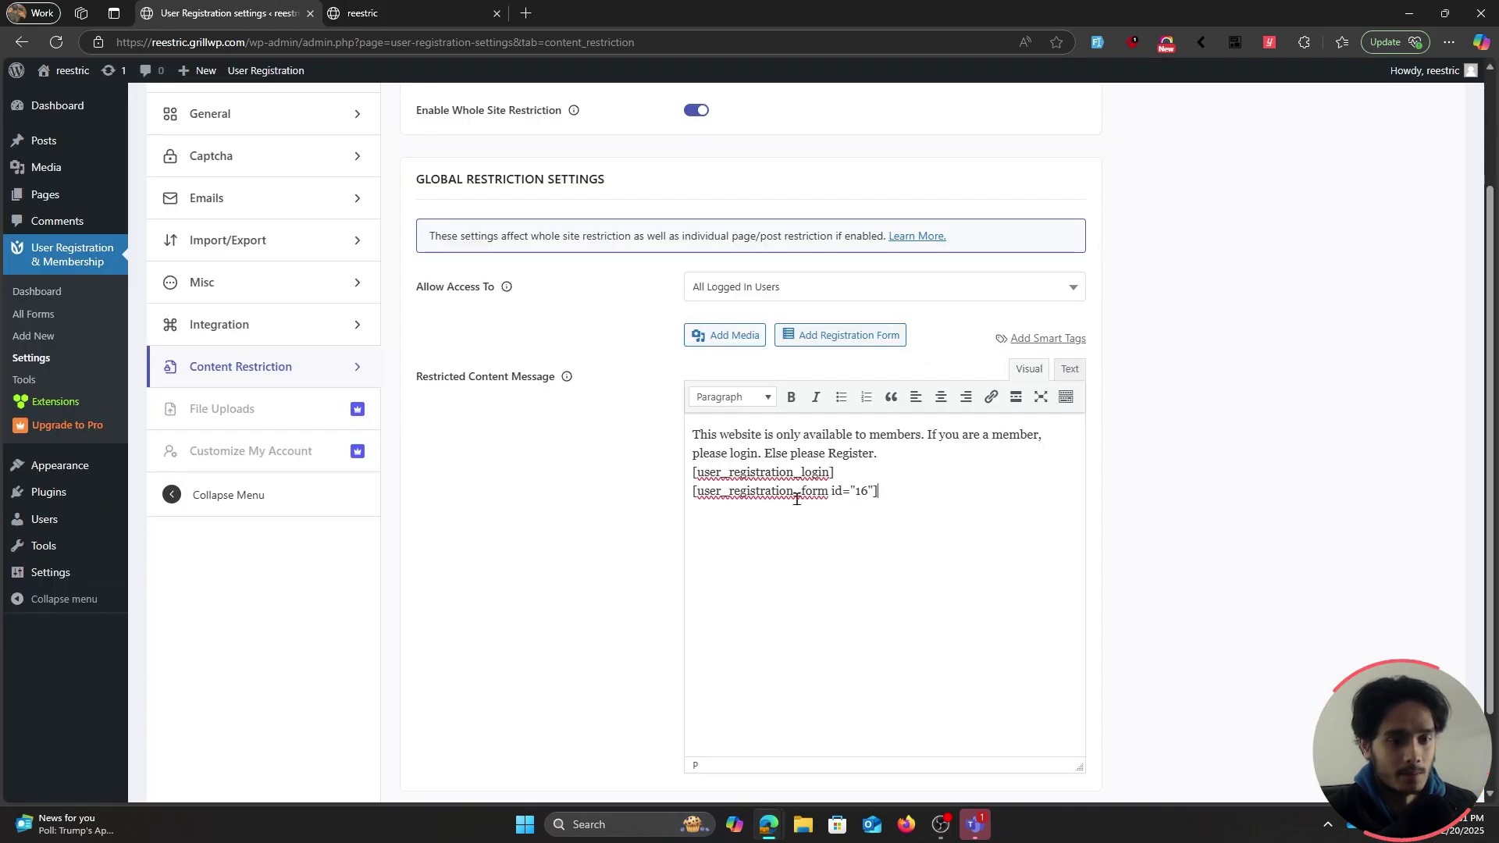
# Save the Content Restriction settings and select the site's address in the address bar
pyautogui.scroll(-2, 601, 484)
pyautogui.click(467, 733)
pyautogui.moveTo(246, 43); pyautogui.dragTo(116, 42)
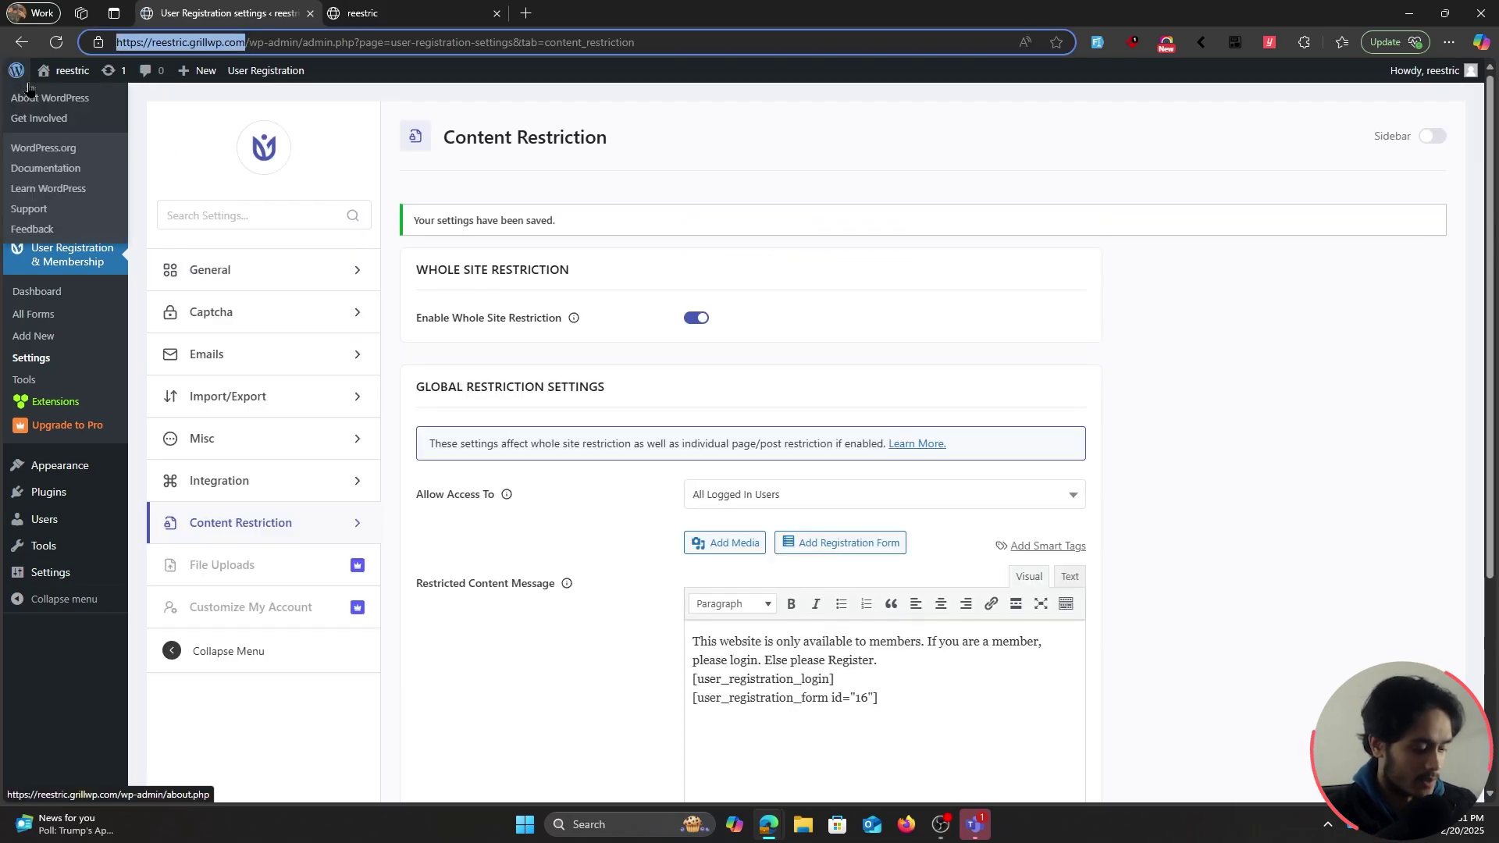
# Load the site's address in a new InPrivate window as a logged-out visitor
pyautogui.hotkey('ctrl', 'c')
pyautogui.hotkey('ctrl', 'shift', 'n')
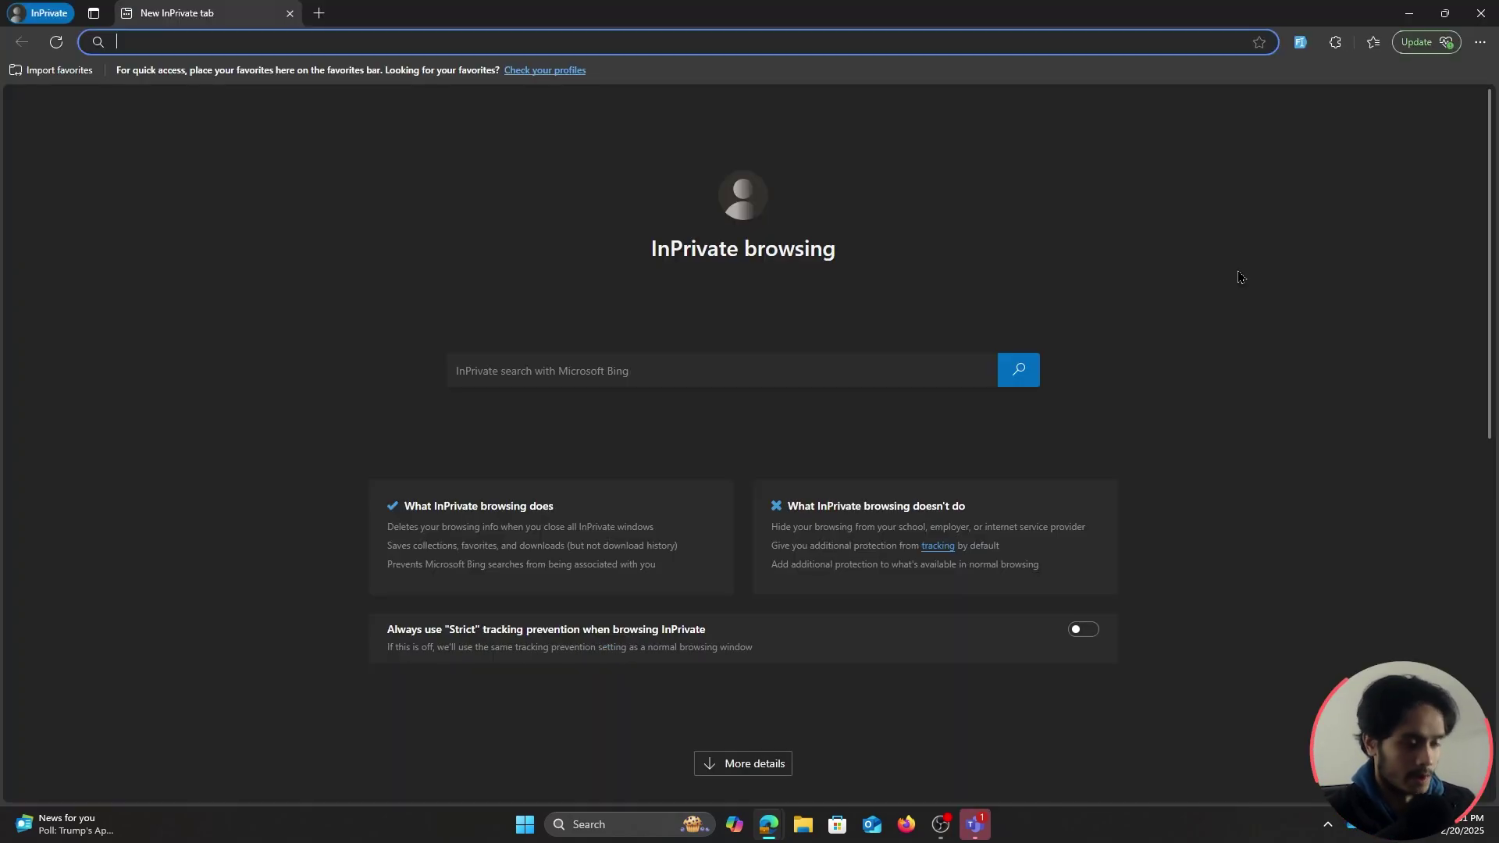
pyautogui.hotkey('ctrl', 'v')
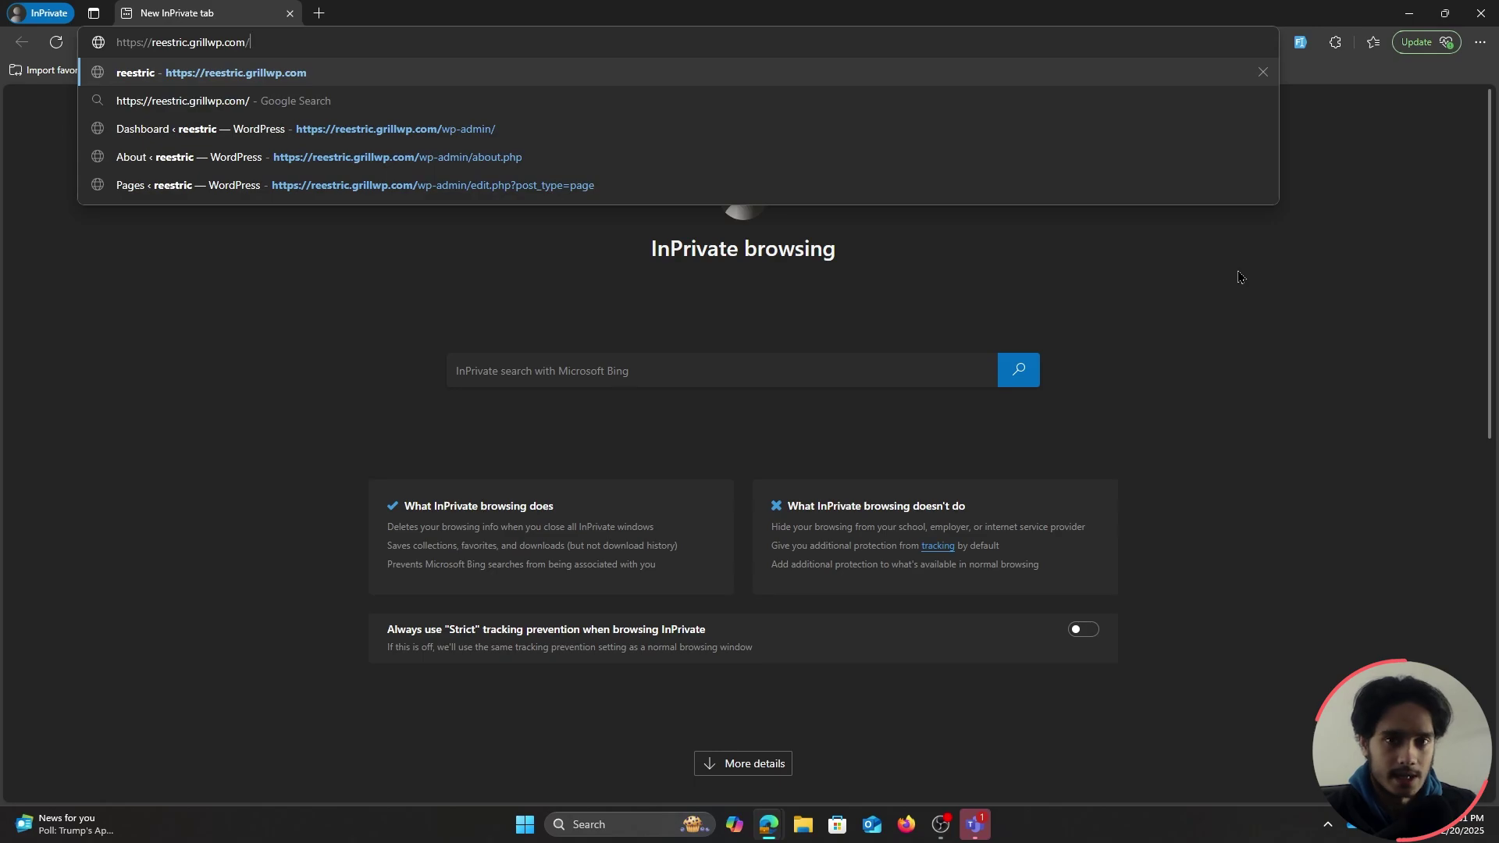
pyautogui.press('Return')
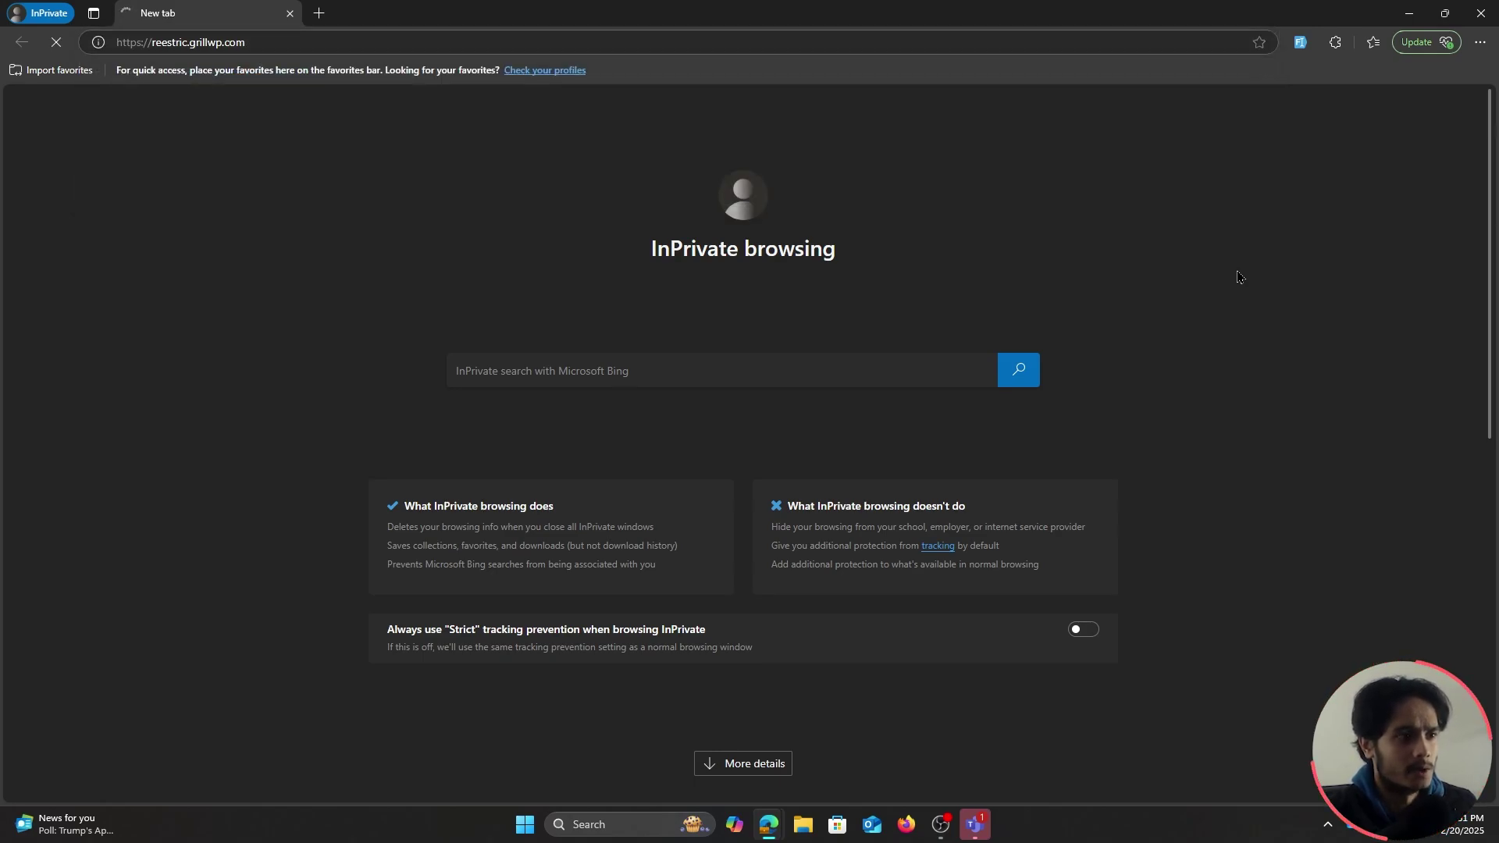
# Scroll through the members-only message and its login and registration forms
pyautogui.scroll(-1, 720, 278)
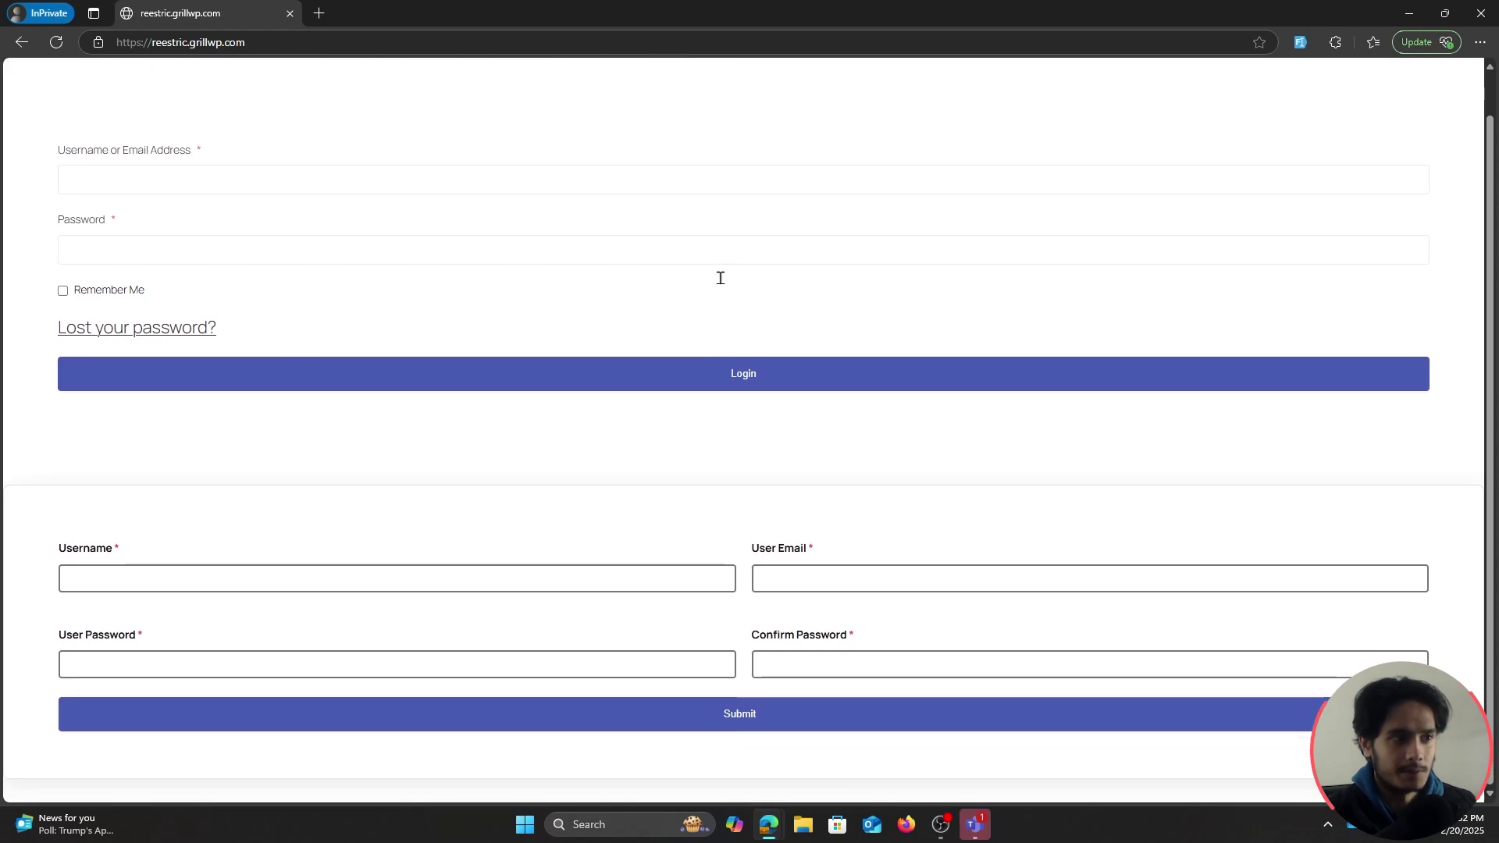
pyautogui.scroll(1, 720, 281)
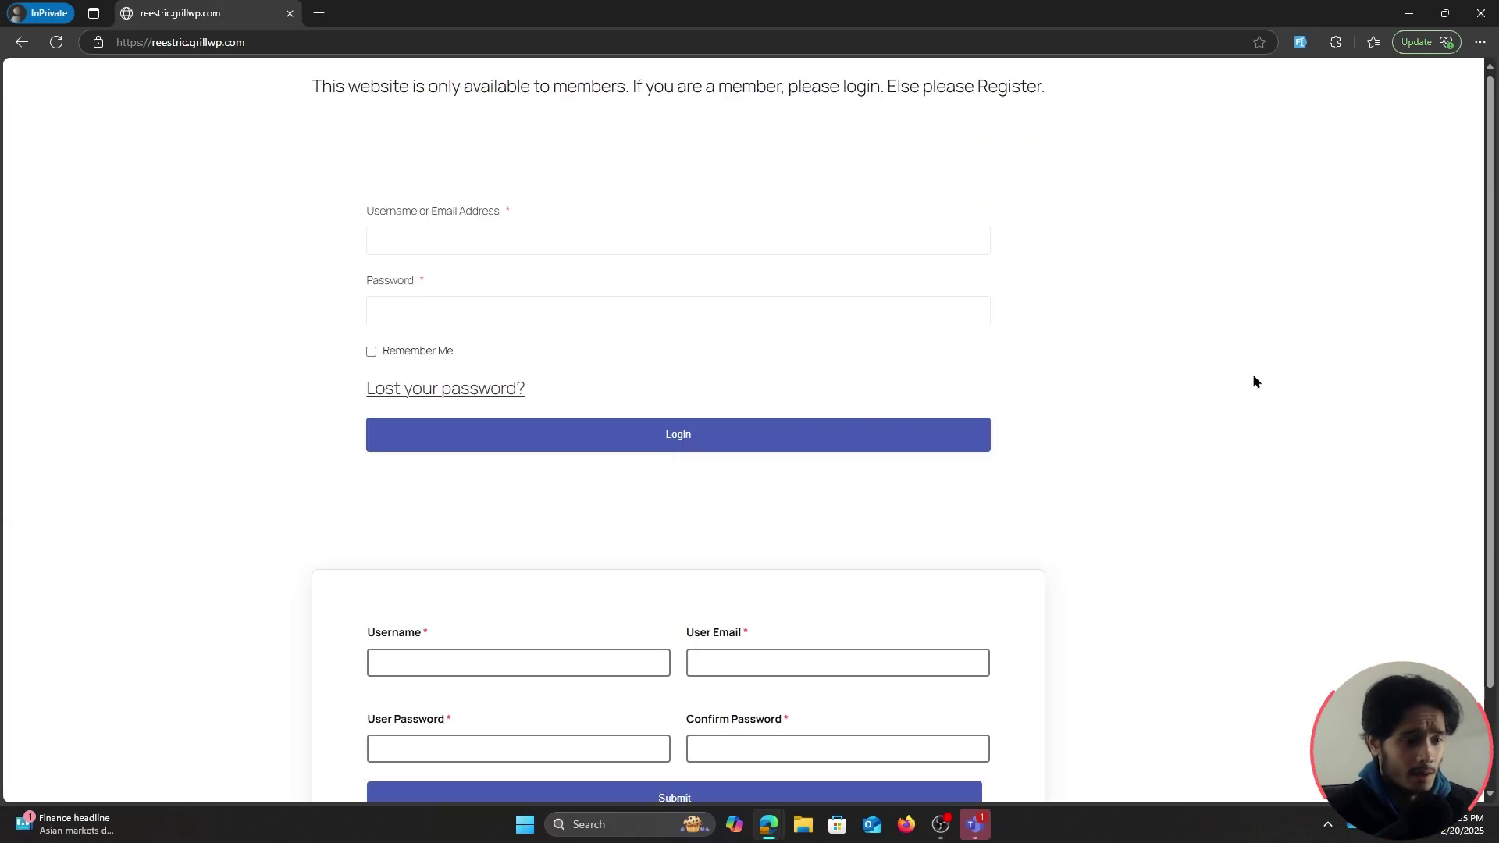
pyautogui.scroll(-2, 1254, 381)
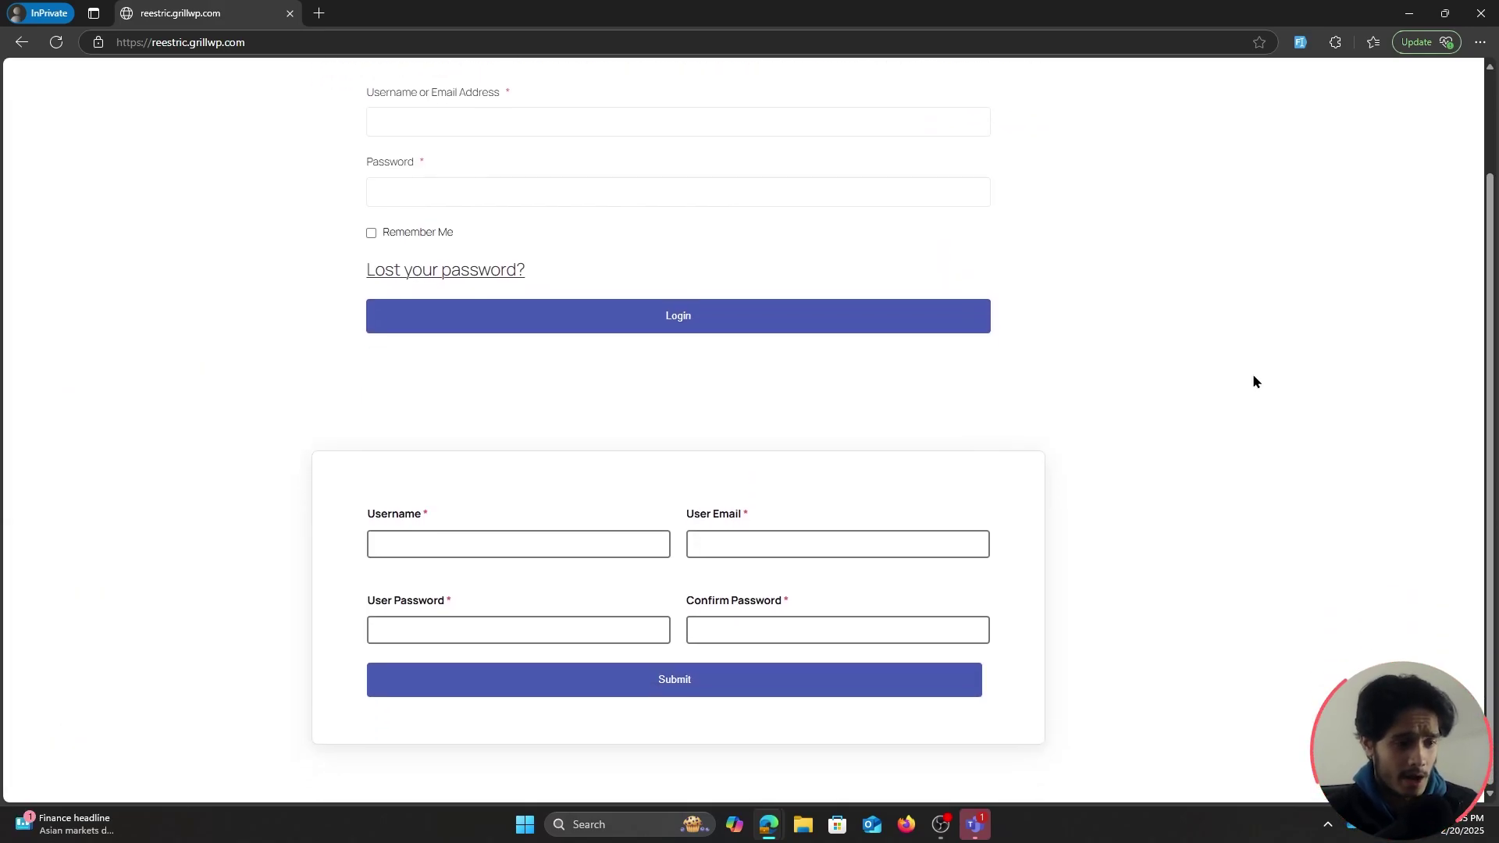
pyautogui.scroll(2, 1254, 381)
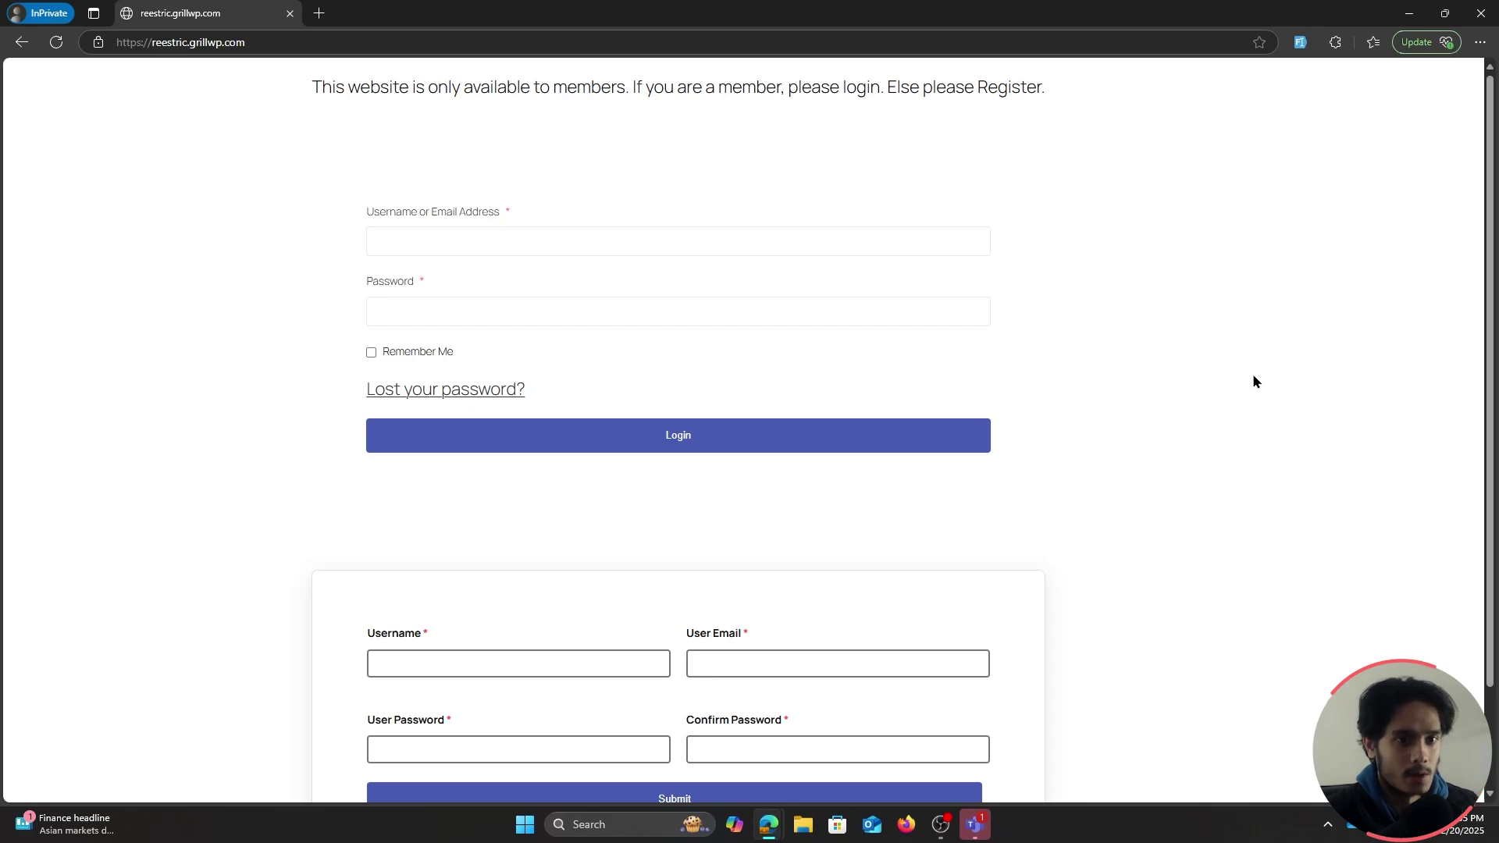
pyautogui.scroll(-1, 1255, 381)
pyautogui.scroll(1, 1254, 381)
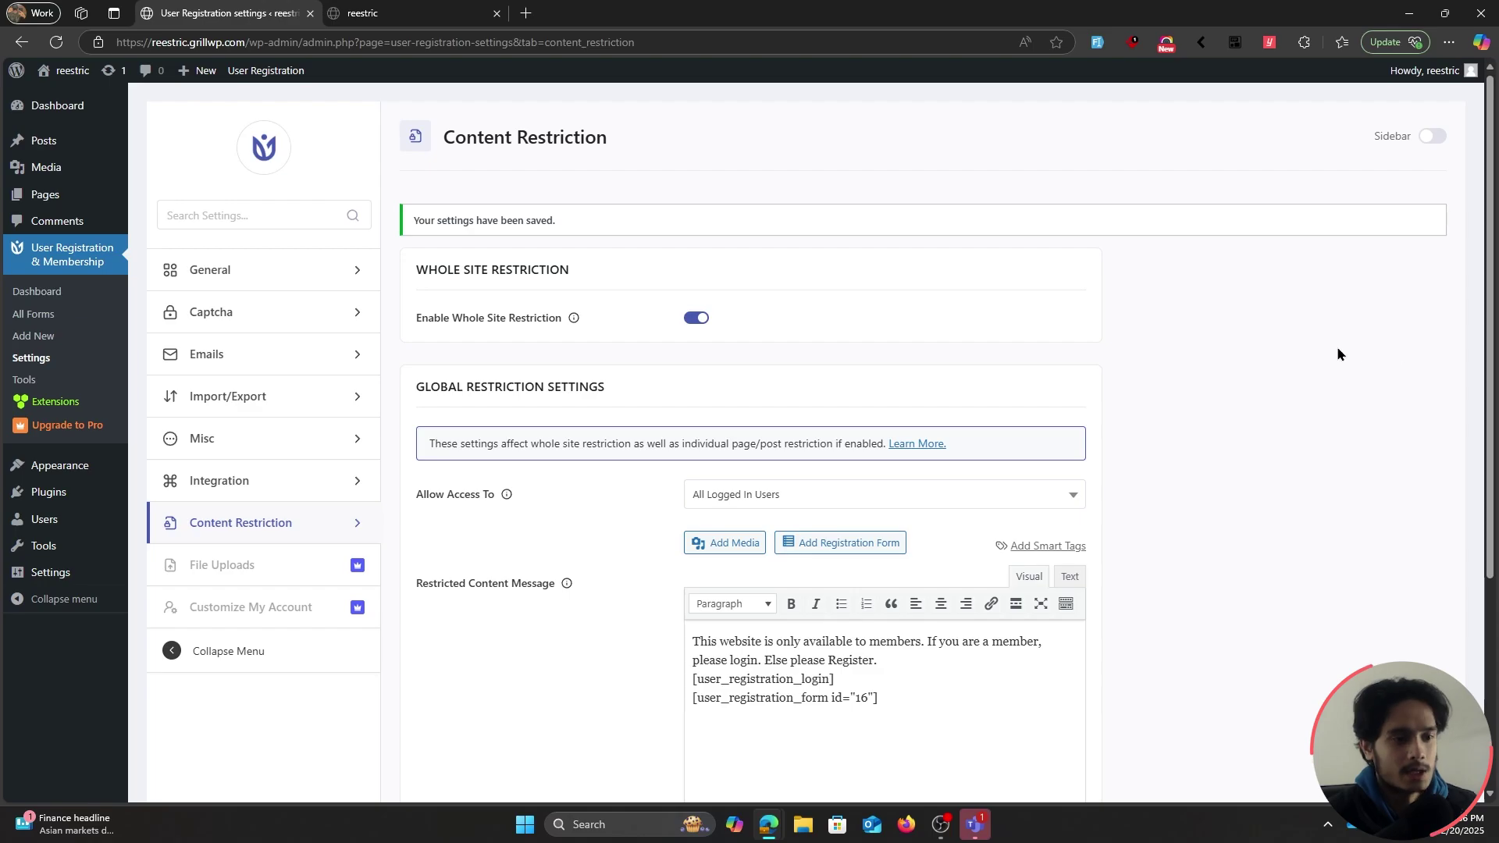
# Open the Login page from the Pages list in the block editor
pyautogui.scroll(-4, 1242, 365)
pyautogui.scroll(3, 1243, 364)
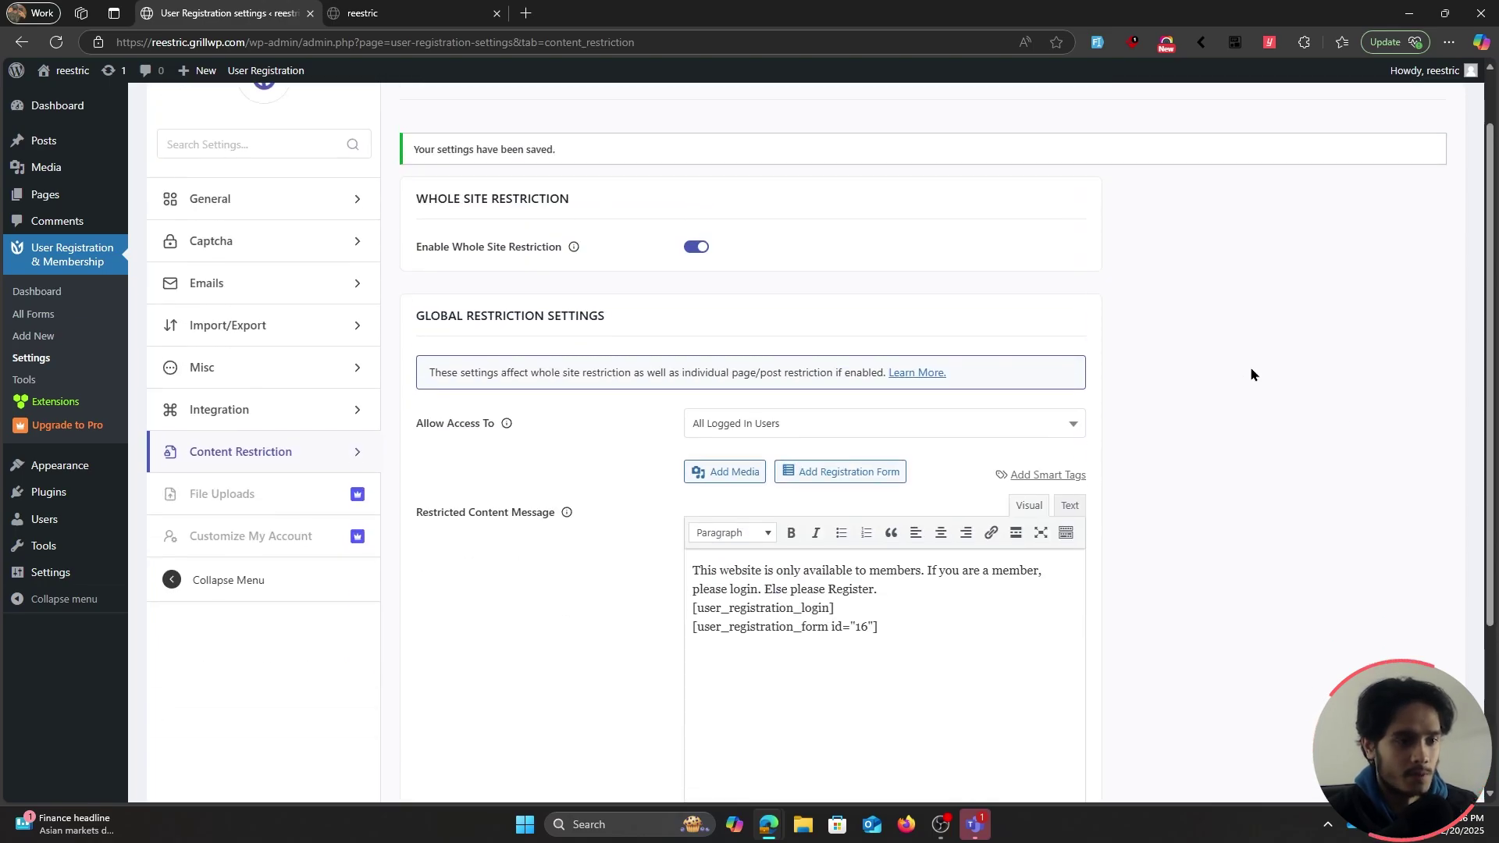
pyautogui.click(45, 200)
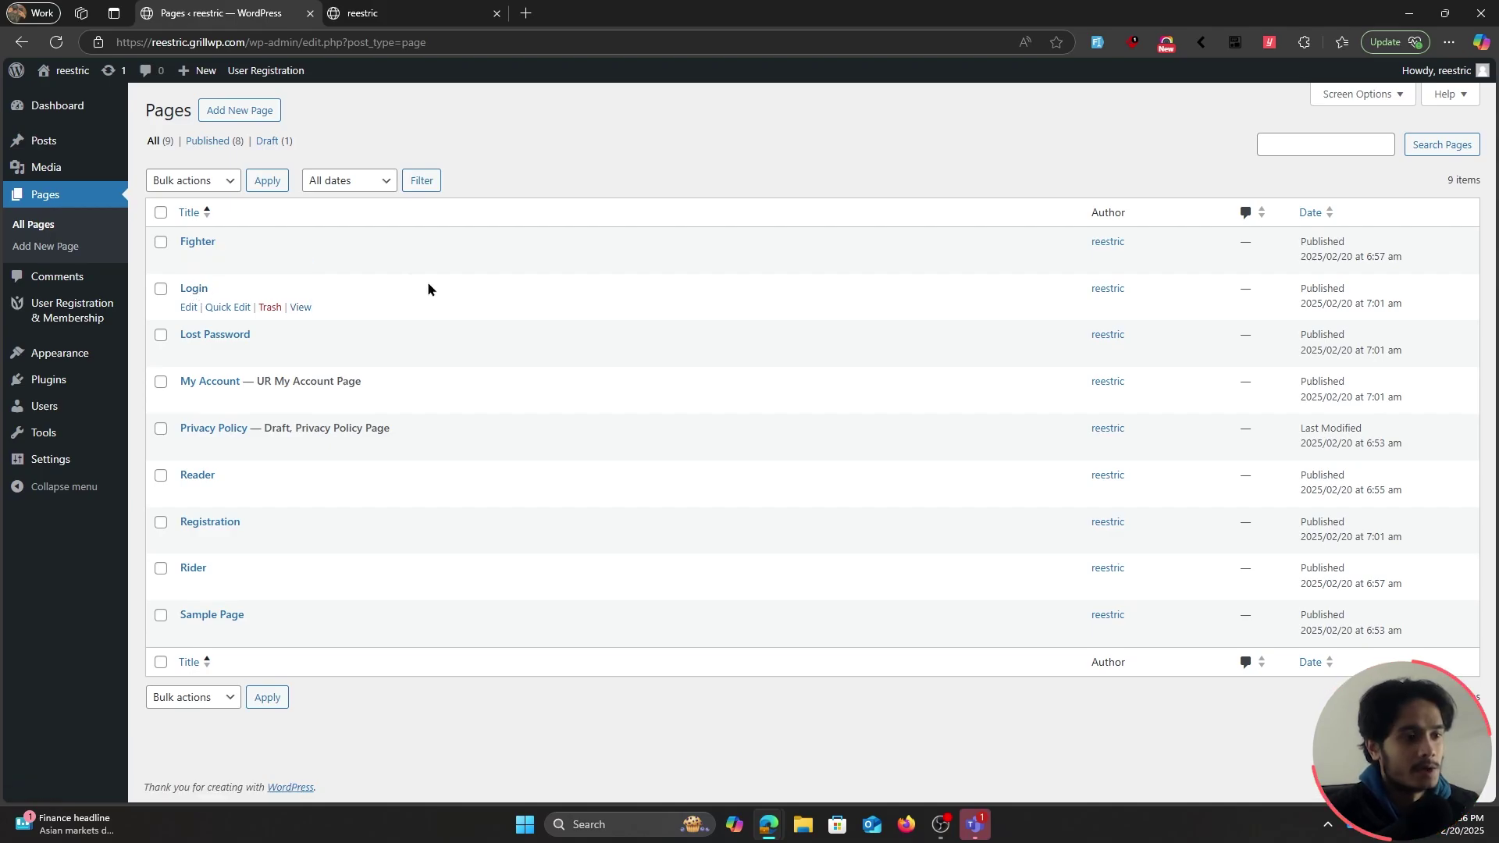
pyautogui.click(189, 308)
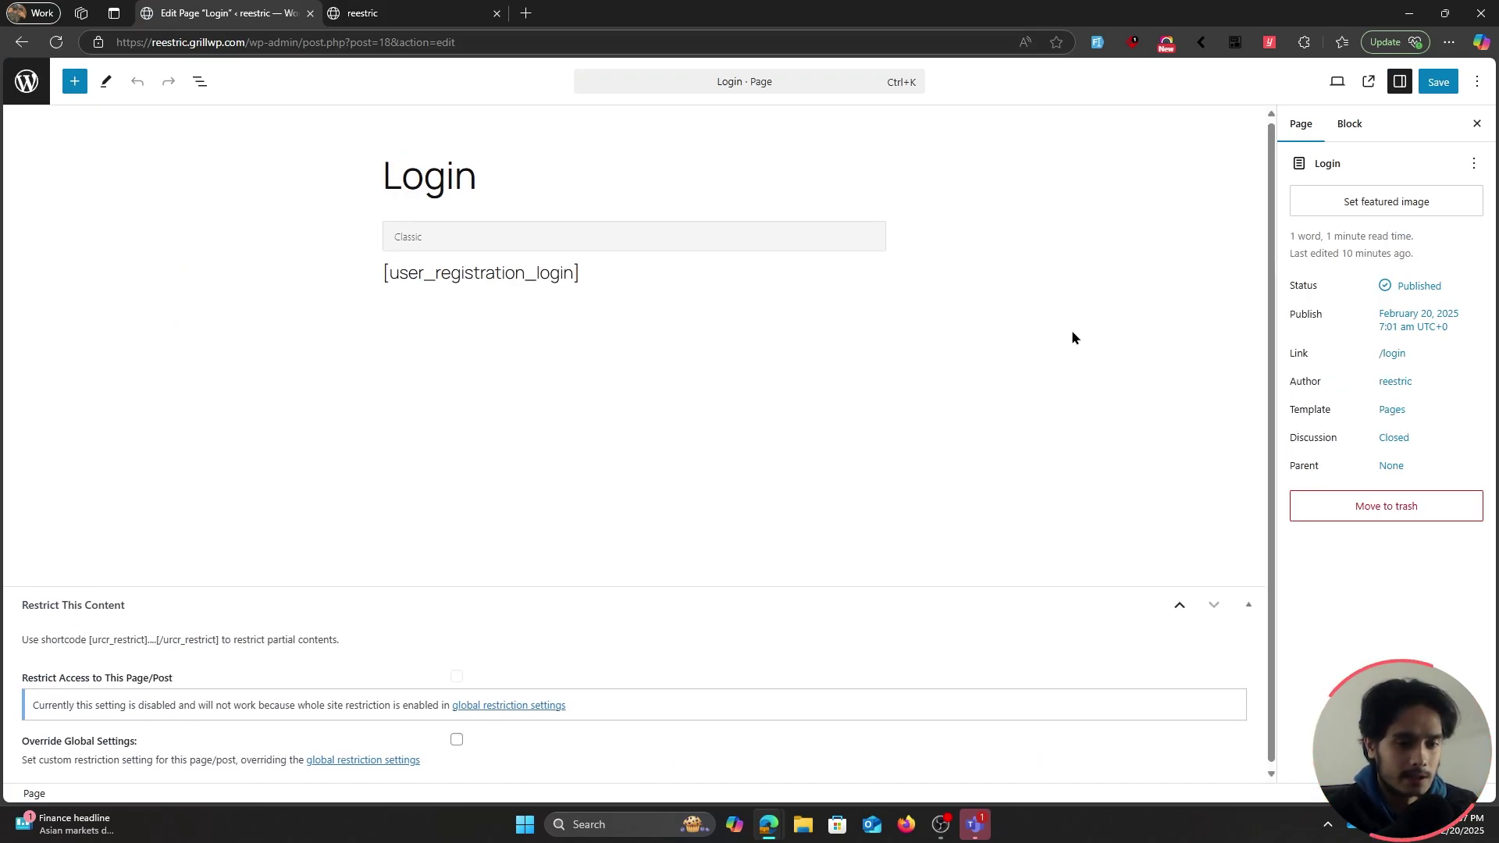
# Override the Login page's global restriction to allow only Guest Users, save, and open InPrivate
pyautogui.click(1249, 602)
pyautogui.click(1259, 762)
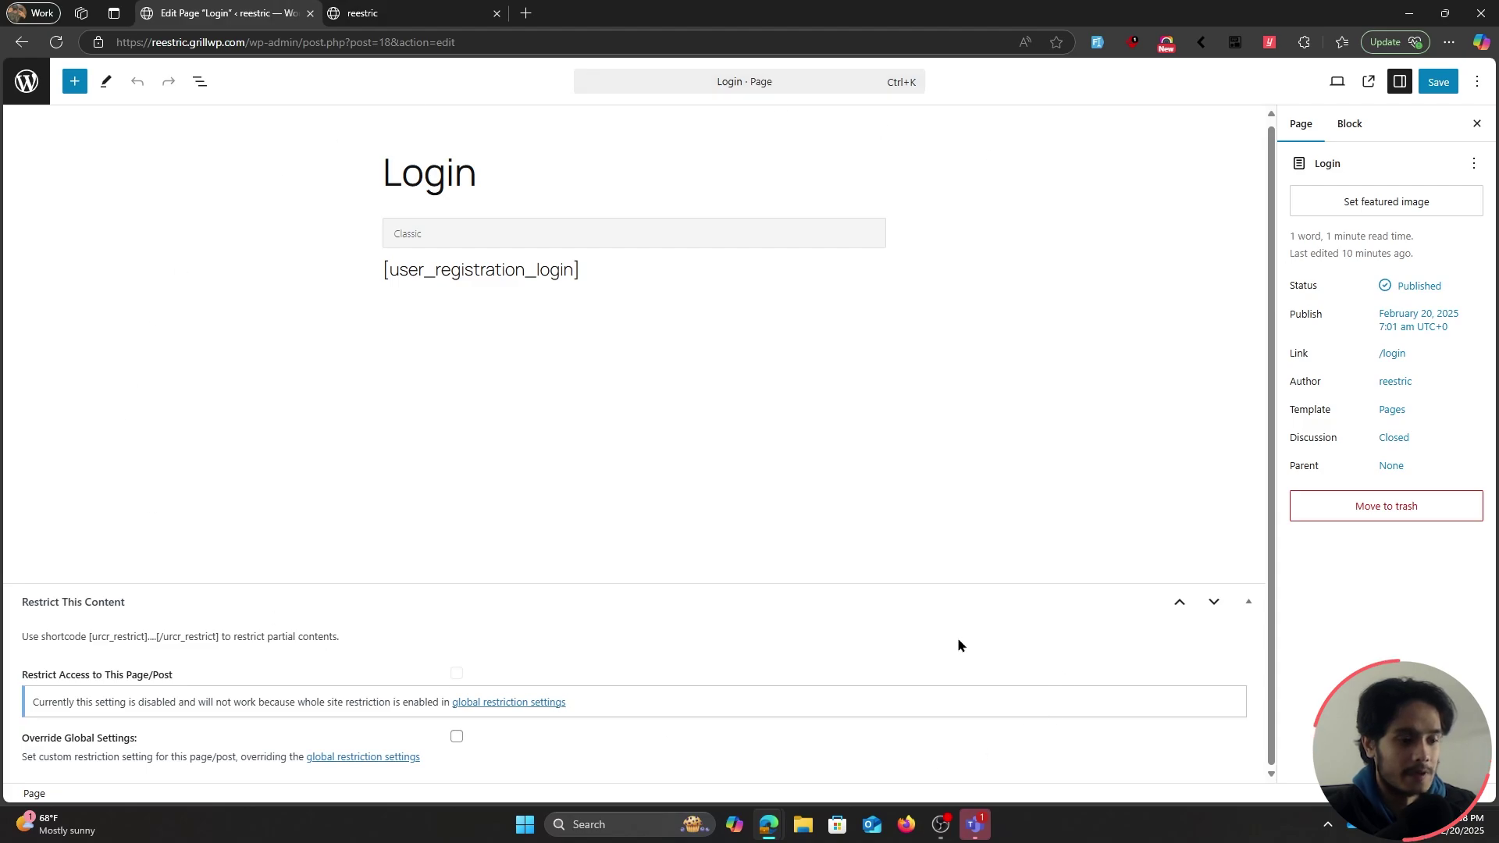
pyautogui.click(458, 738)
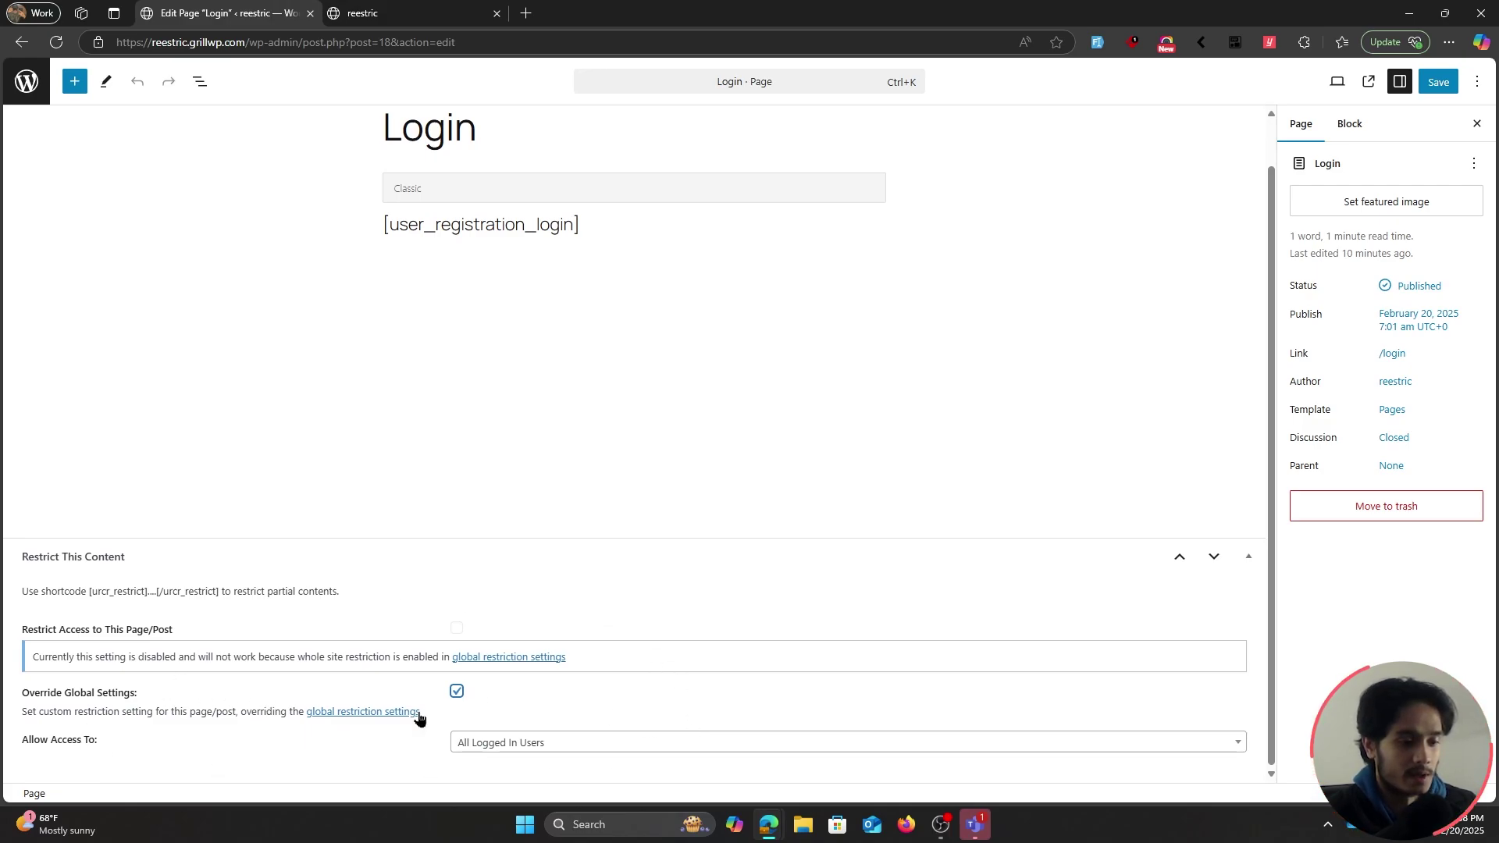
pyautogui.click(539, 743)
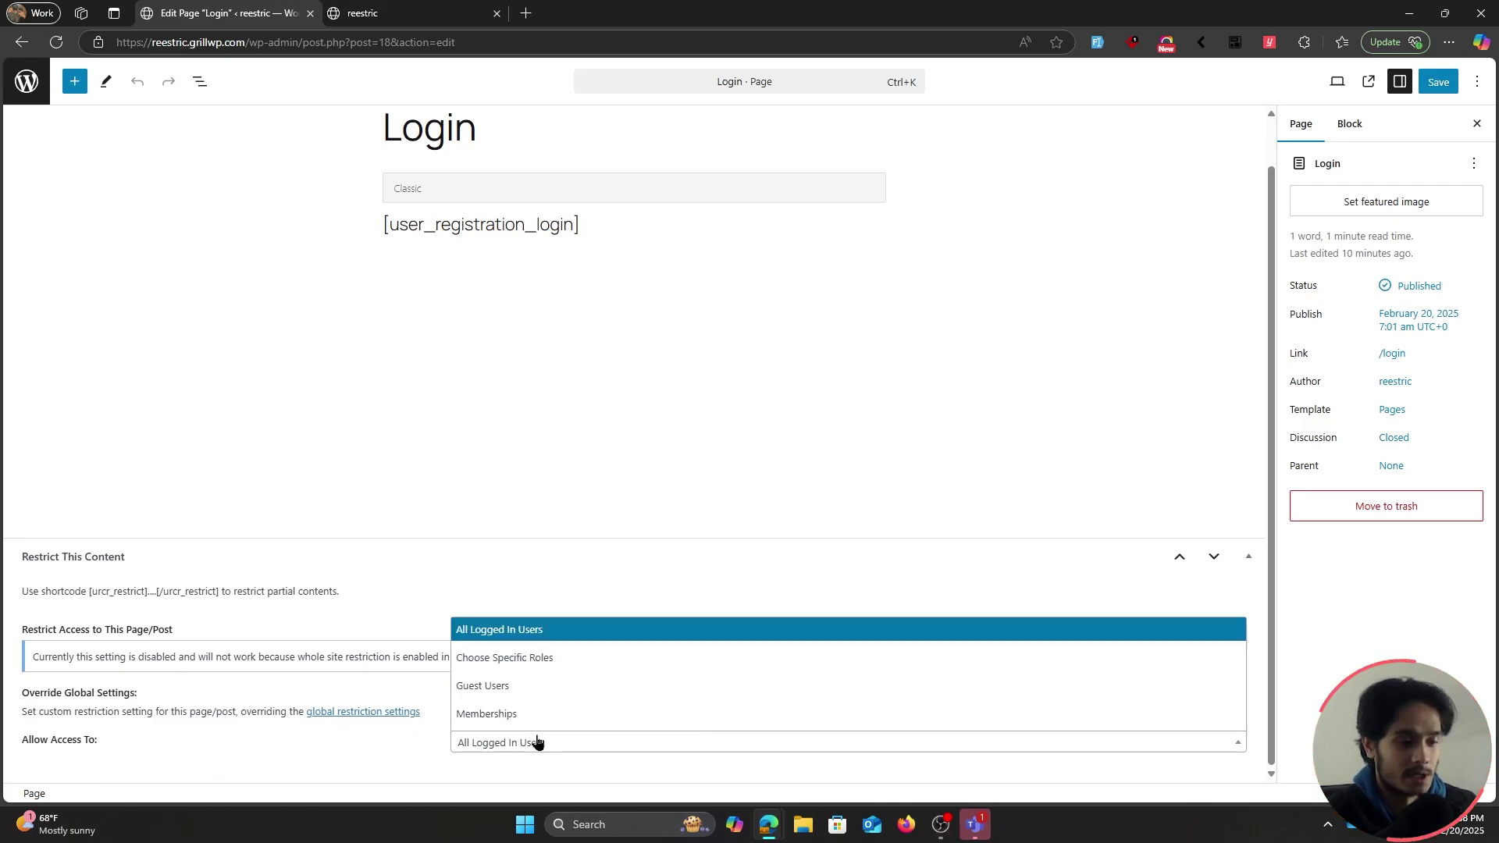
pyautogui.click(511, 686)
pyautogui.click(1438, 81)
pyautogui.hotkey('ctrl', 'shift', 'n')
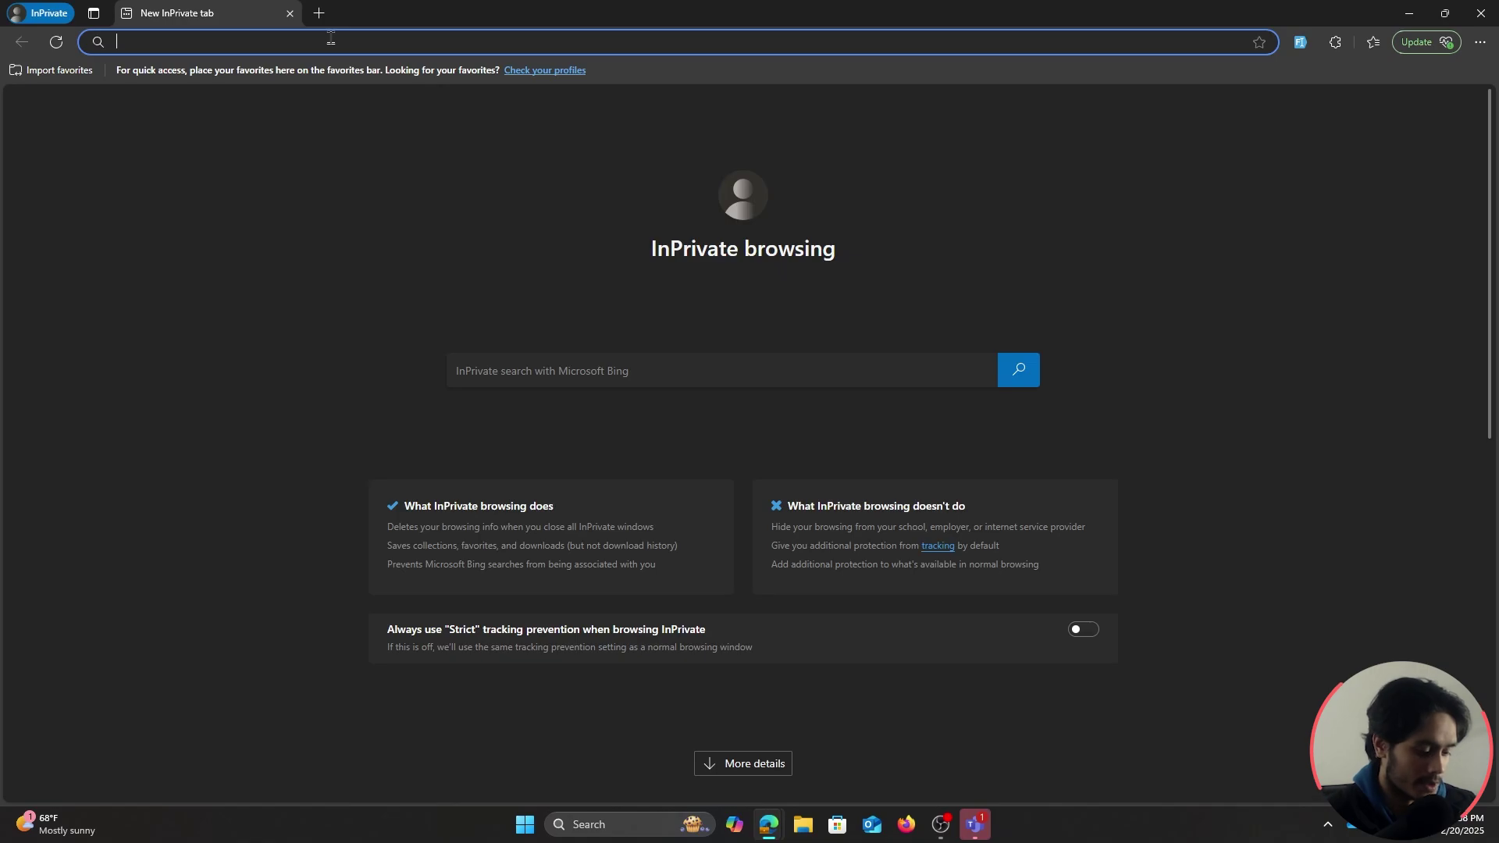
# As a guest, load the Login page and check the Fighter page still shows members-only forms
pyautogui.write('https://reestric.grillwp.com/?page_id=18')
pyautogui.press('Return')
pyautogui.scroll(-2, 1243, 395)
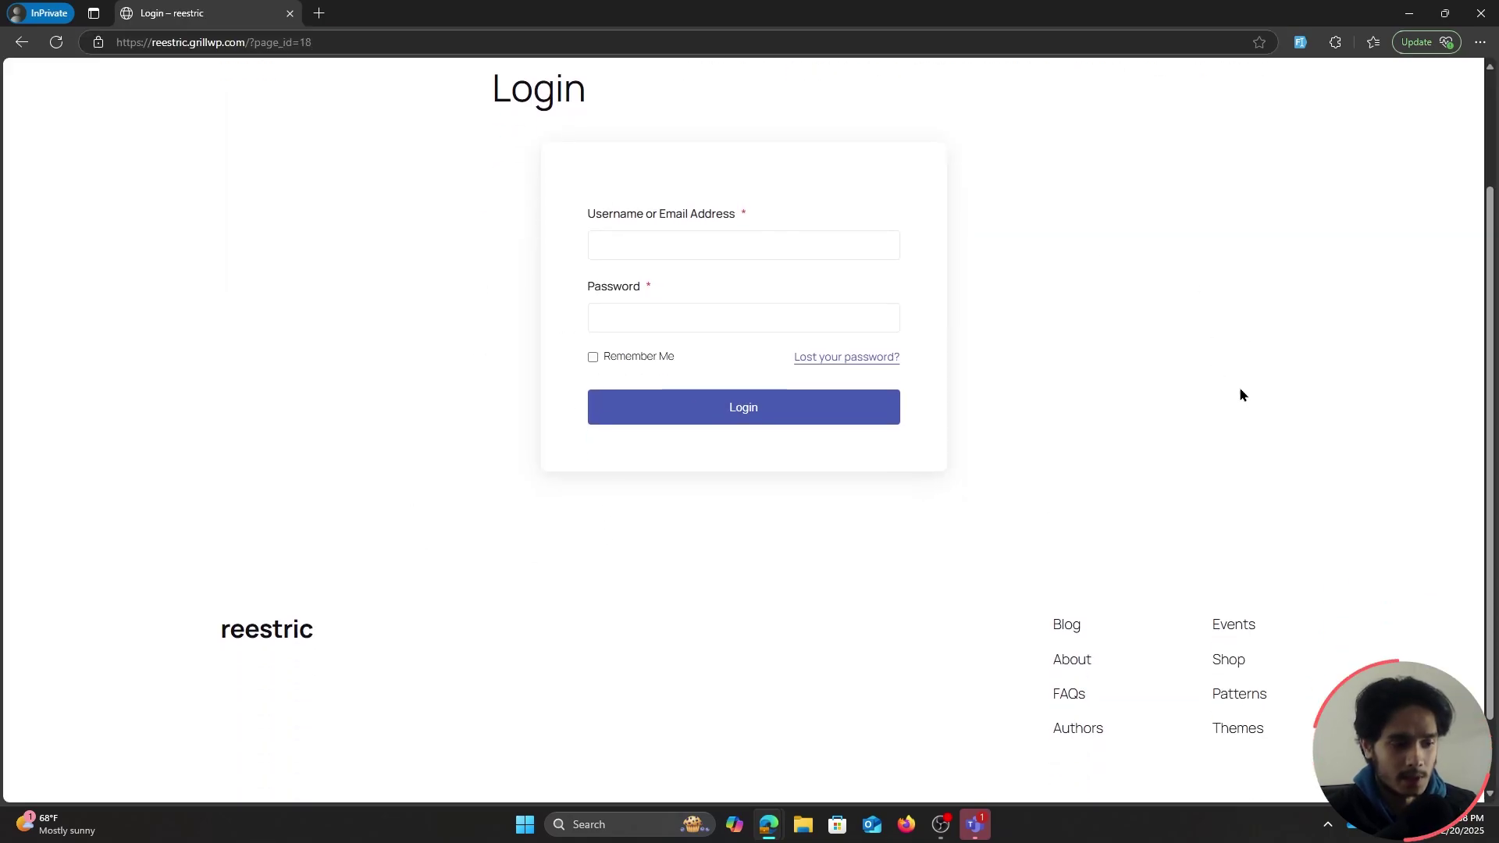
pyautogui.scroll(2, 1242, 394)
pyautogui.click(717, 89)
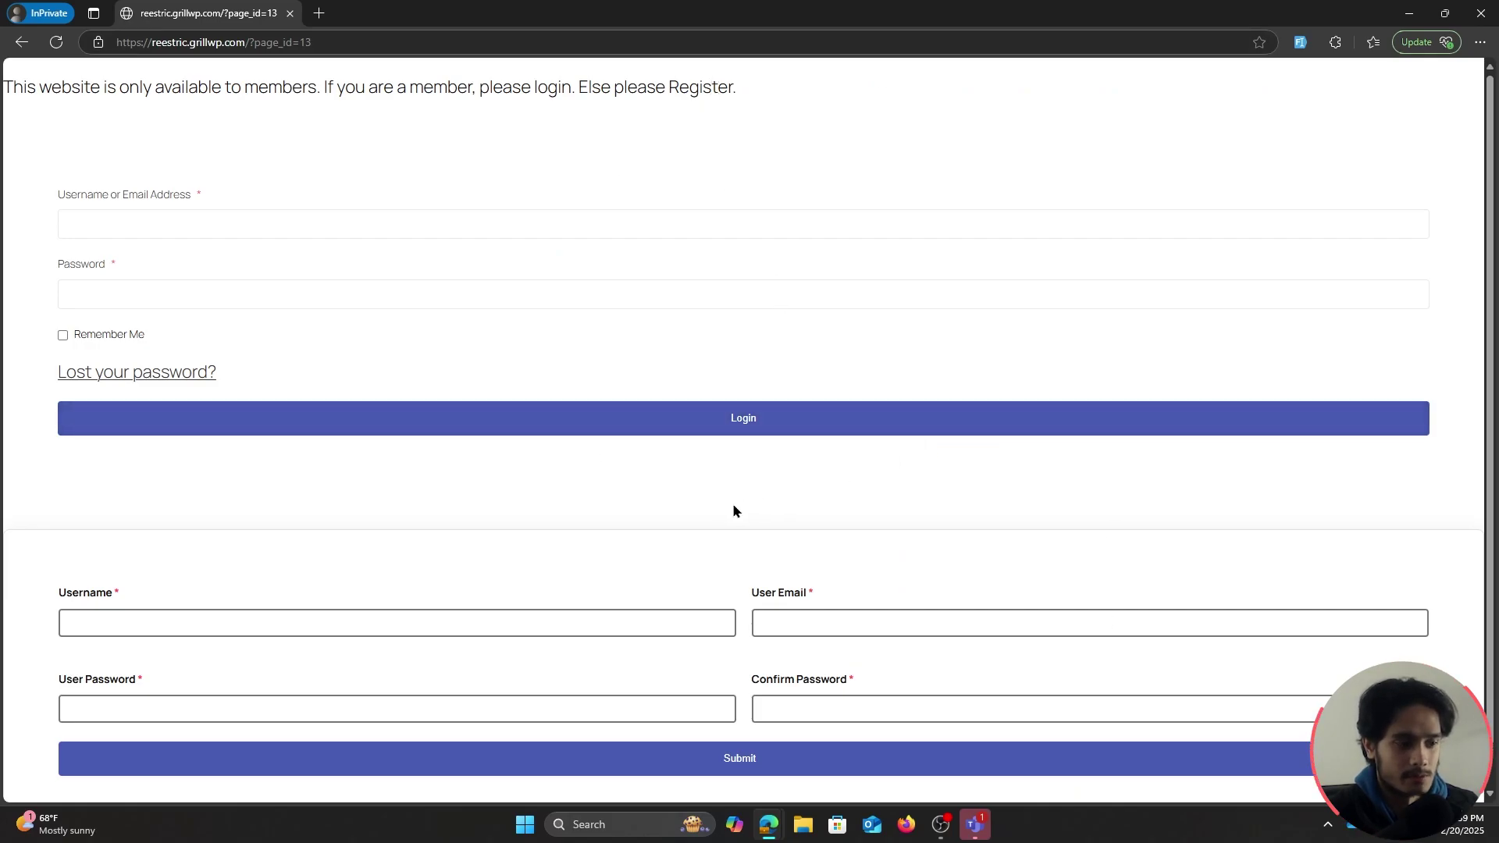
pyautogui.scroll(-1, 732, 512)
pyautogui.hotkey('alt', 'Left')
pyautogui.click(777, 402)
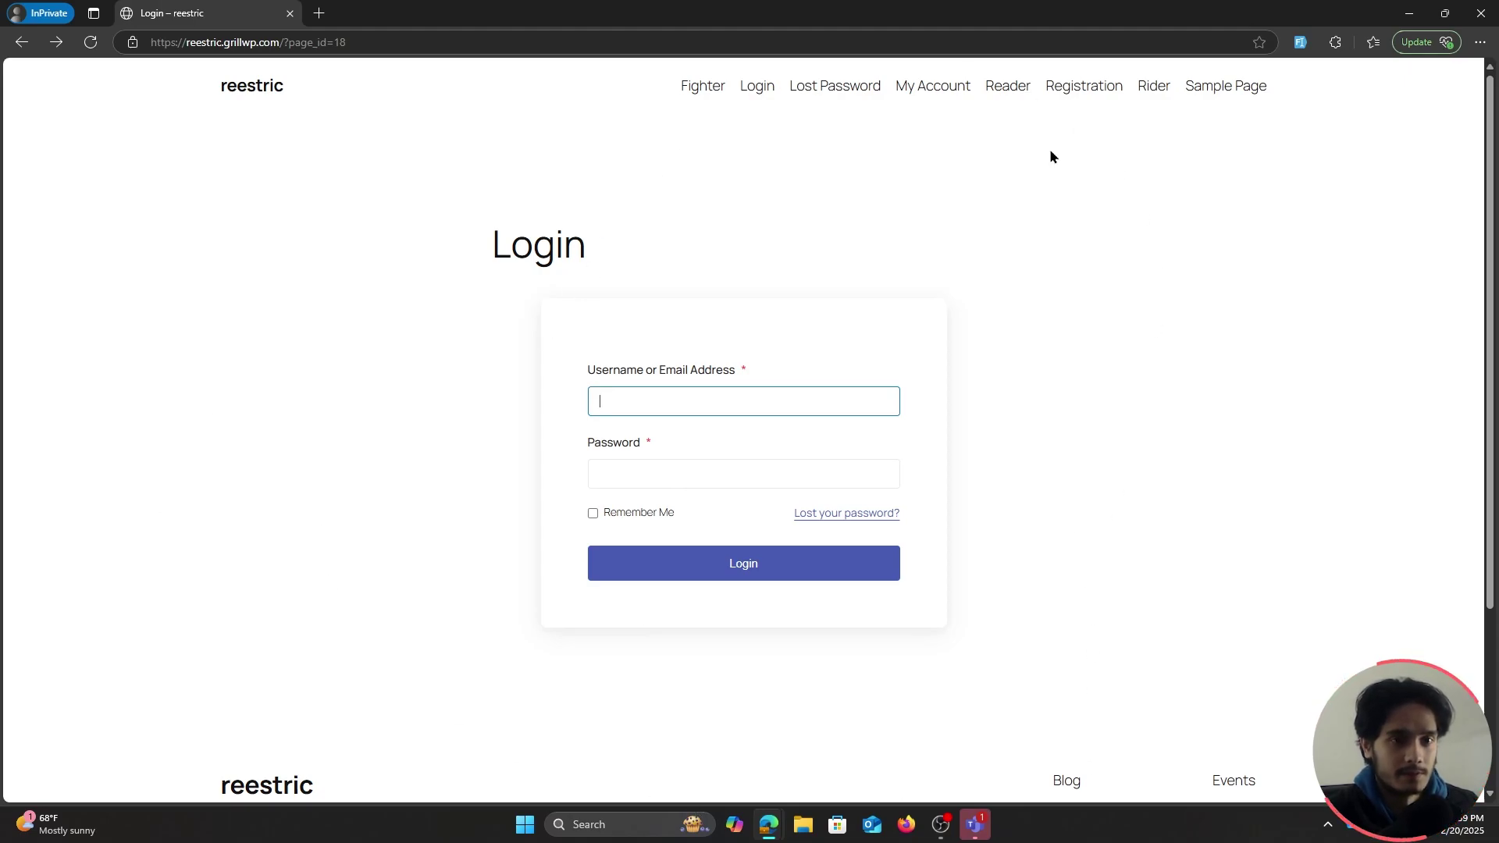
# Load the site's home address, return to the Login page, and shrink the private window
pyautogui.moveTo(281, 42); pyautogui.dragTo(361, 78)
pyautogui.press('BackSpace')
pyautogui.press('Return')
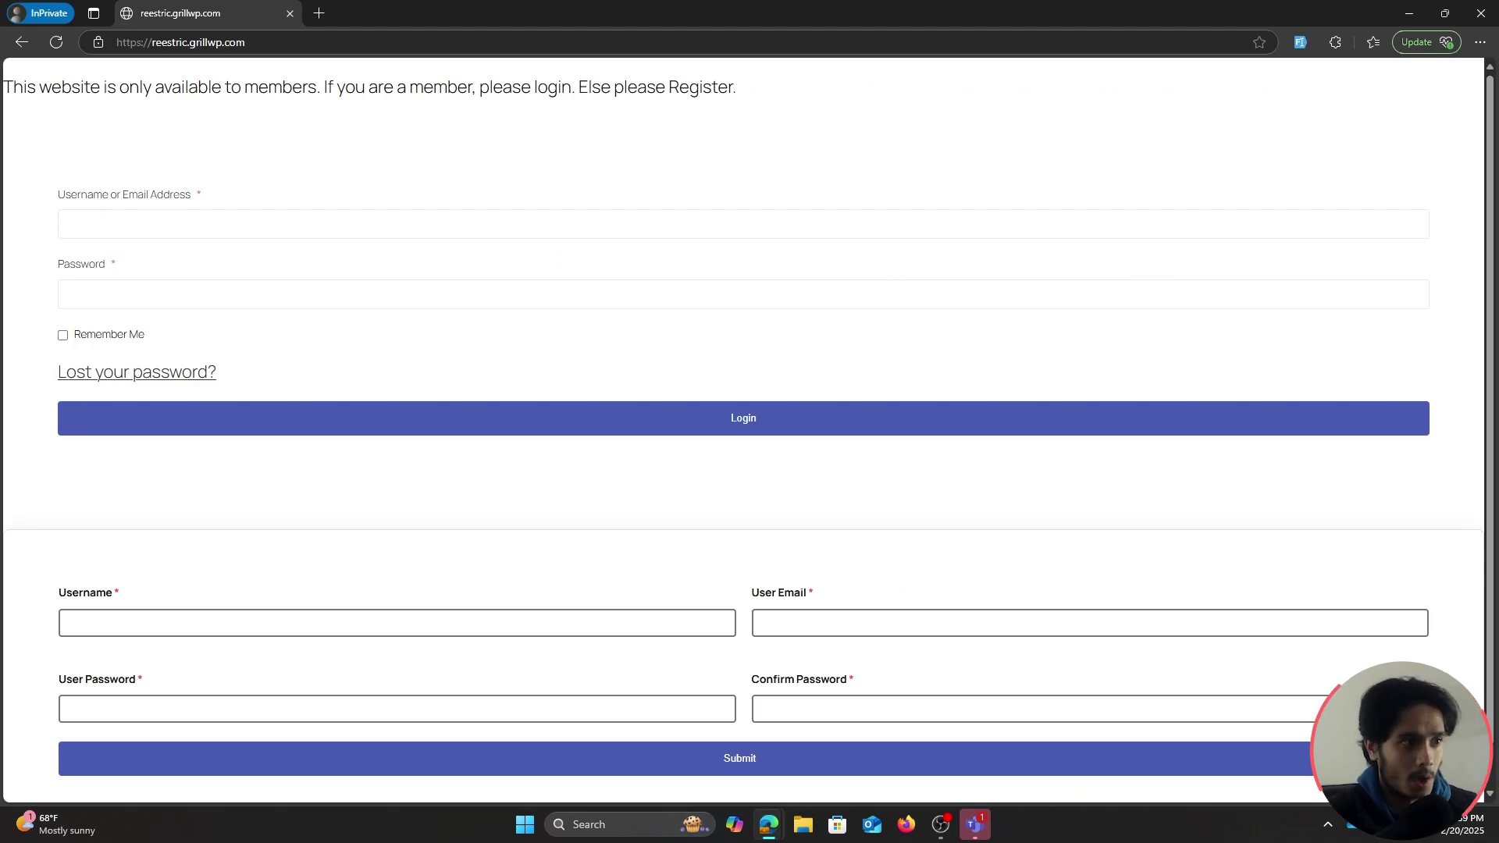
pyautogui.click(22, 42)
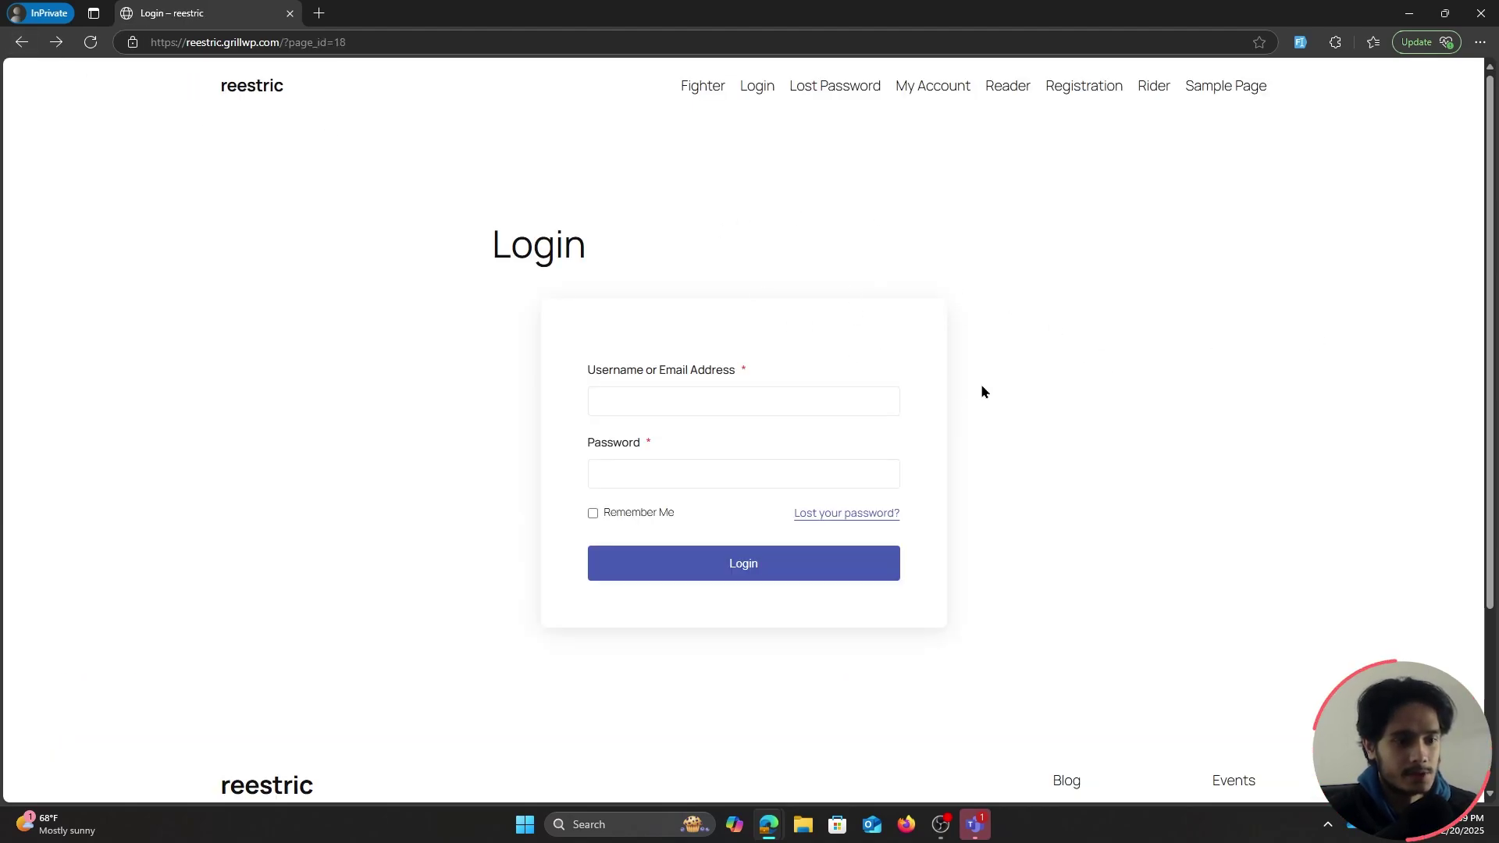
pyautogui.moveTo(761, 13); pyautogui.dragTo(771, 82)
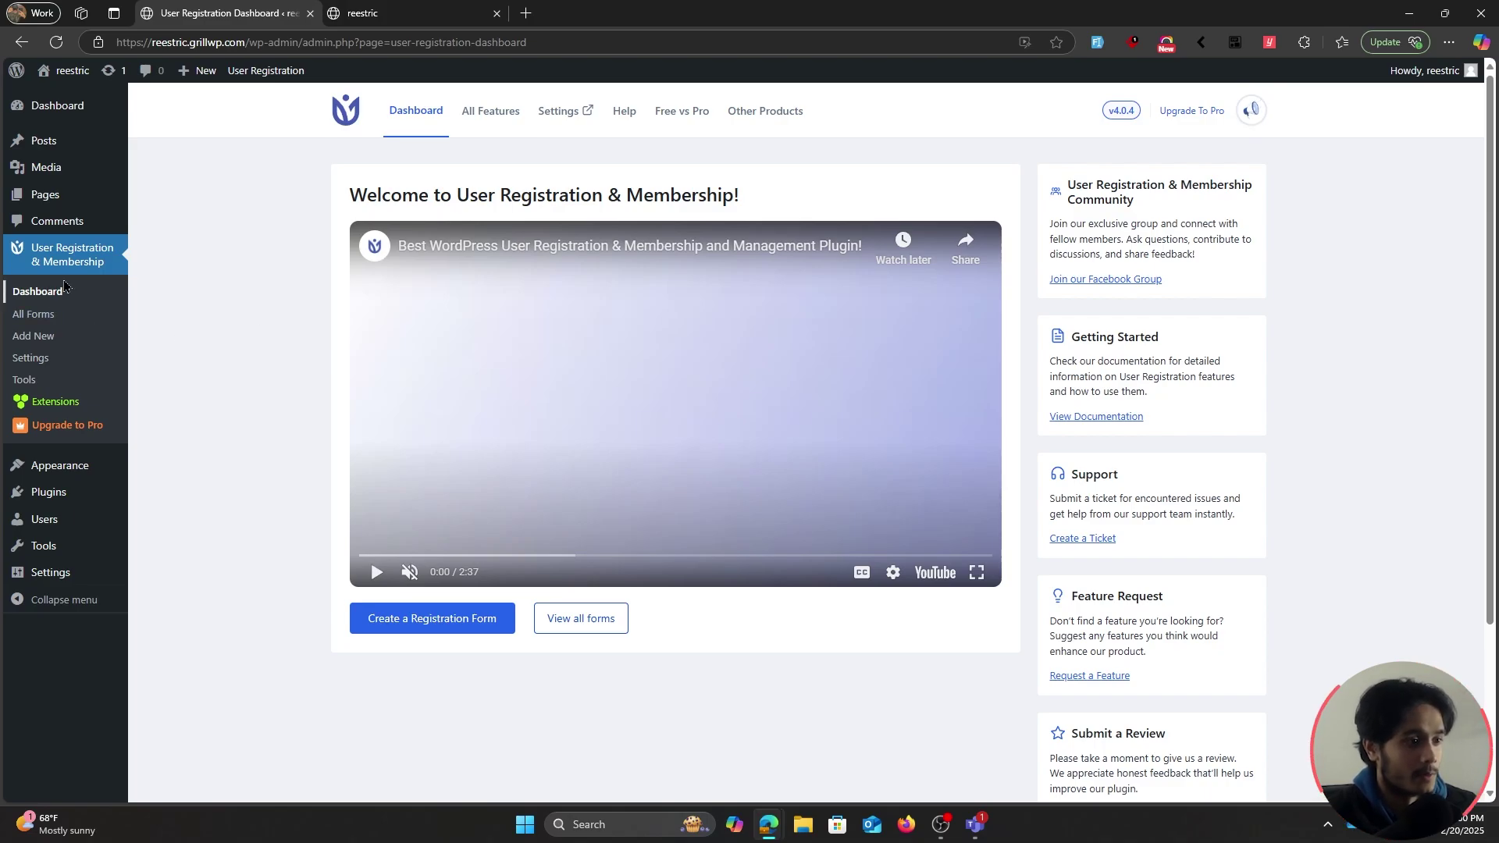
# Switch off Enable Whole Site Restriction under Content Restriction, save, and open a new InPrivate window
pyautogui.click(61, 365)
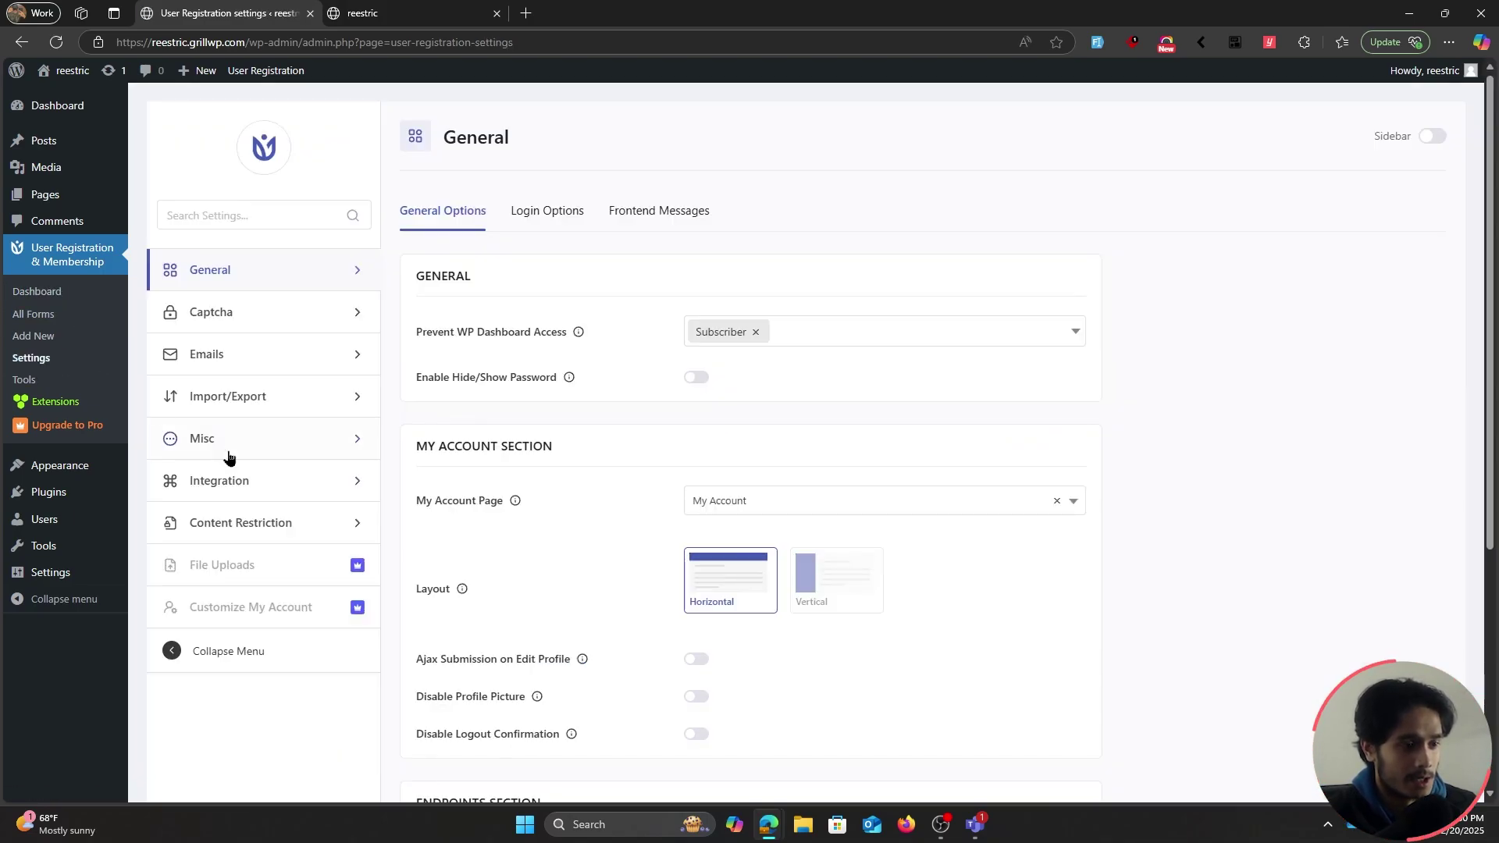
pyautogui.click(284, 518)
pyautogui.click(695, 269)
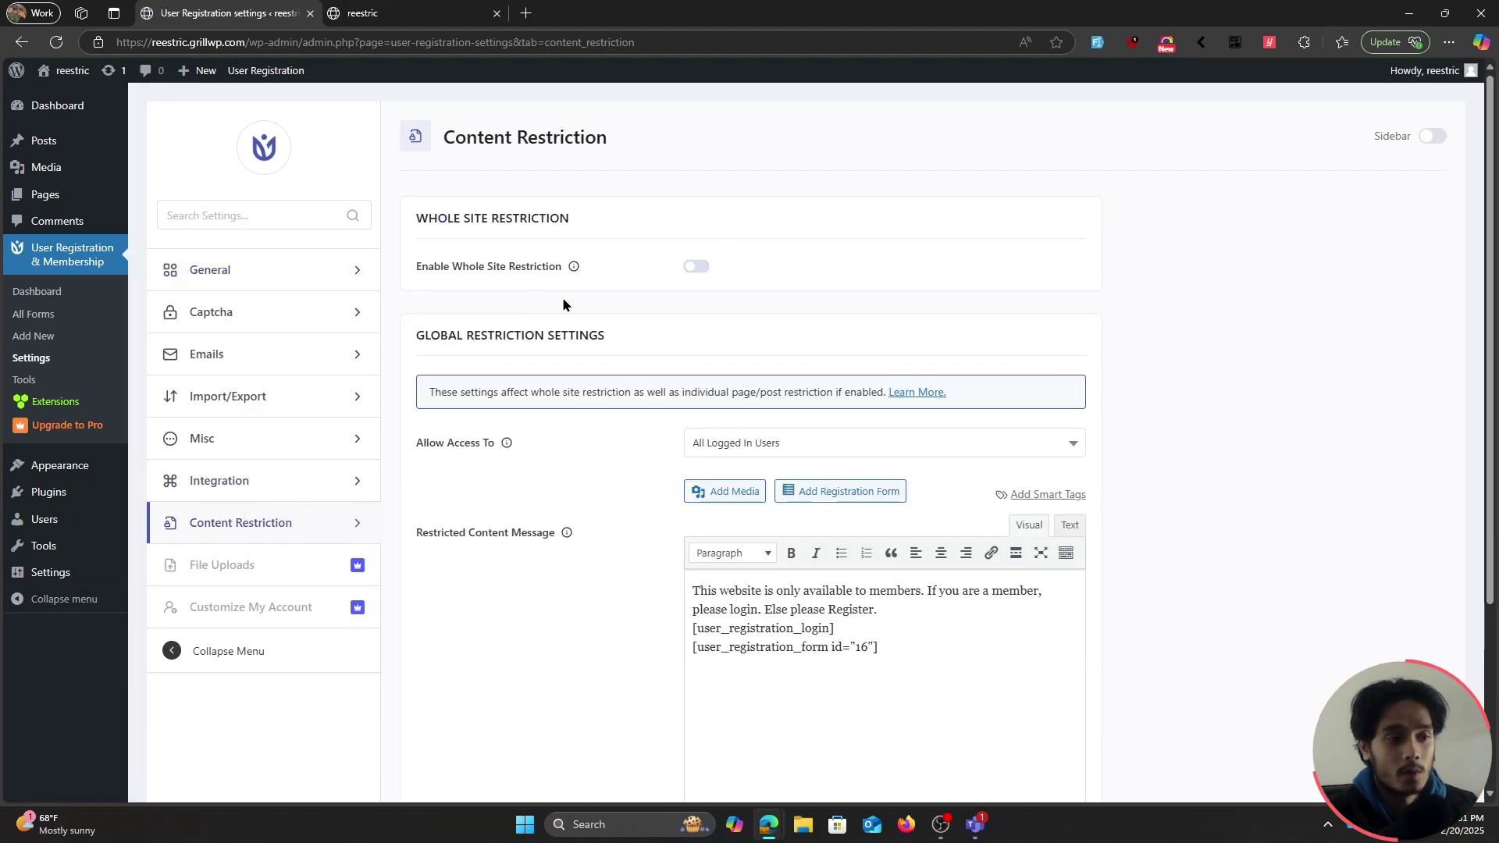
pyautogui.scroll(-1, 589, 530)
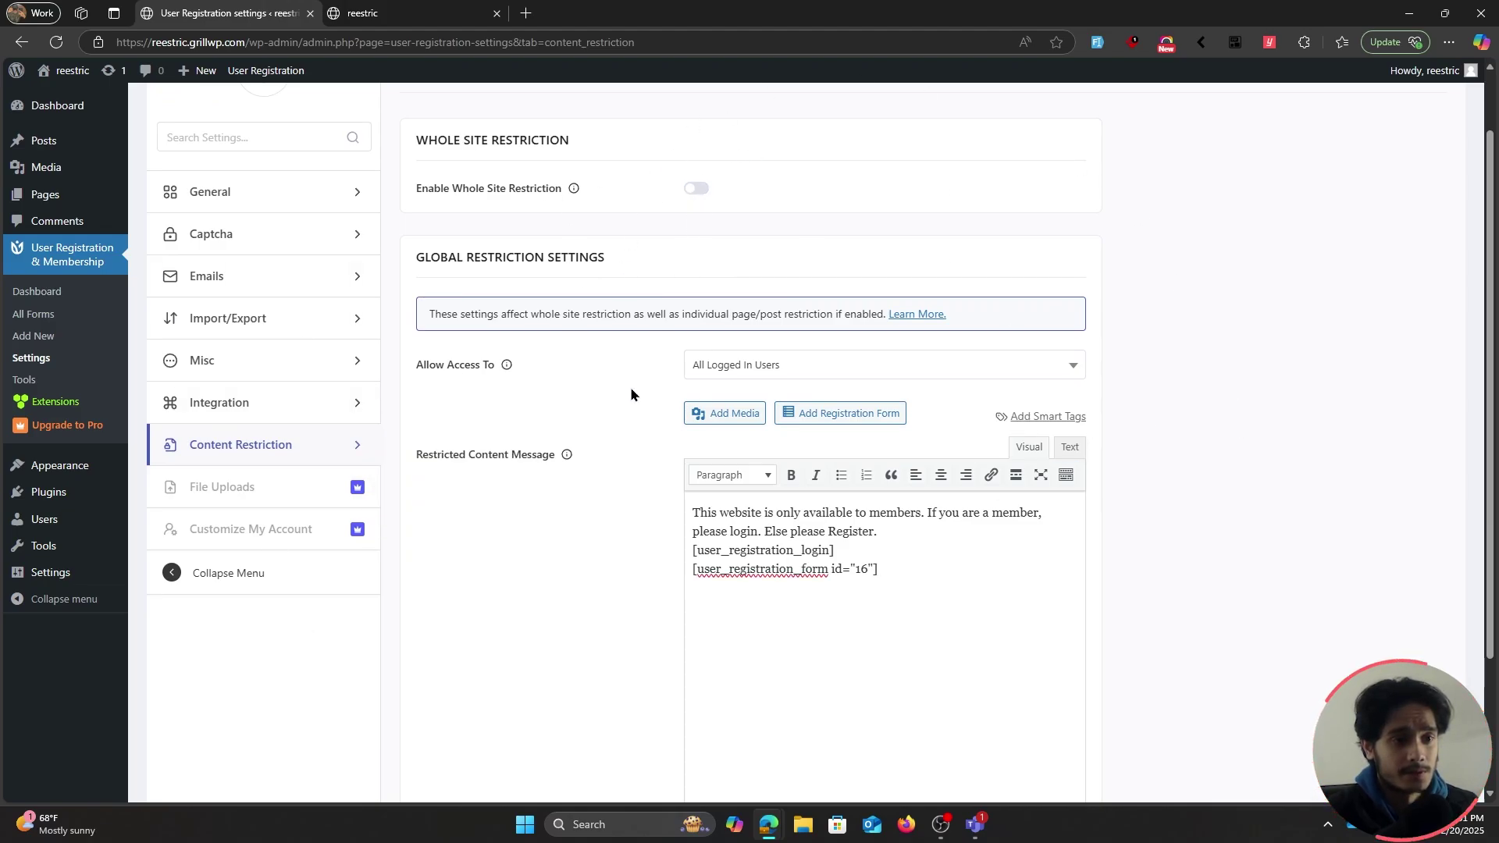
pyautogui.scroll(-2, 617, 406)
pyautogui.click(462, 730)
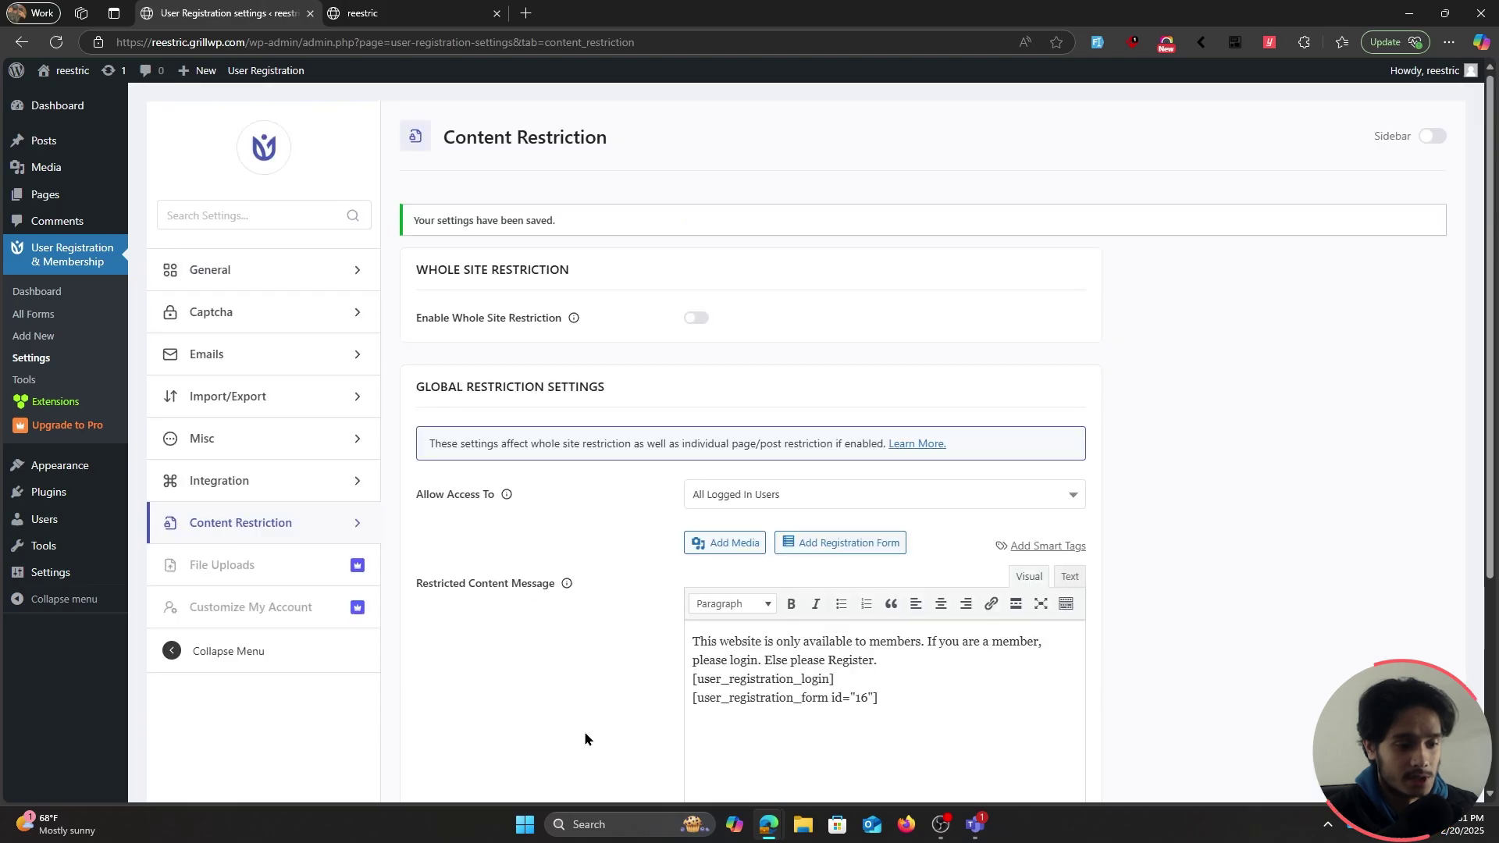
pyautogui.hotkey('ctrl', 'shift', 'n')
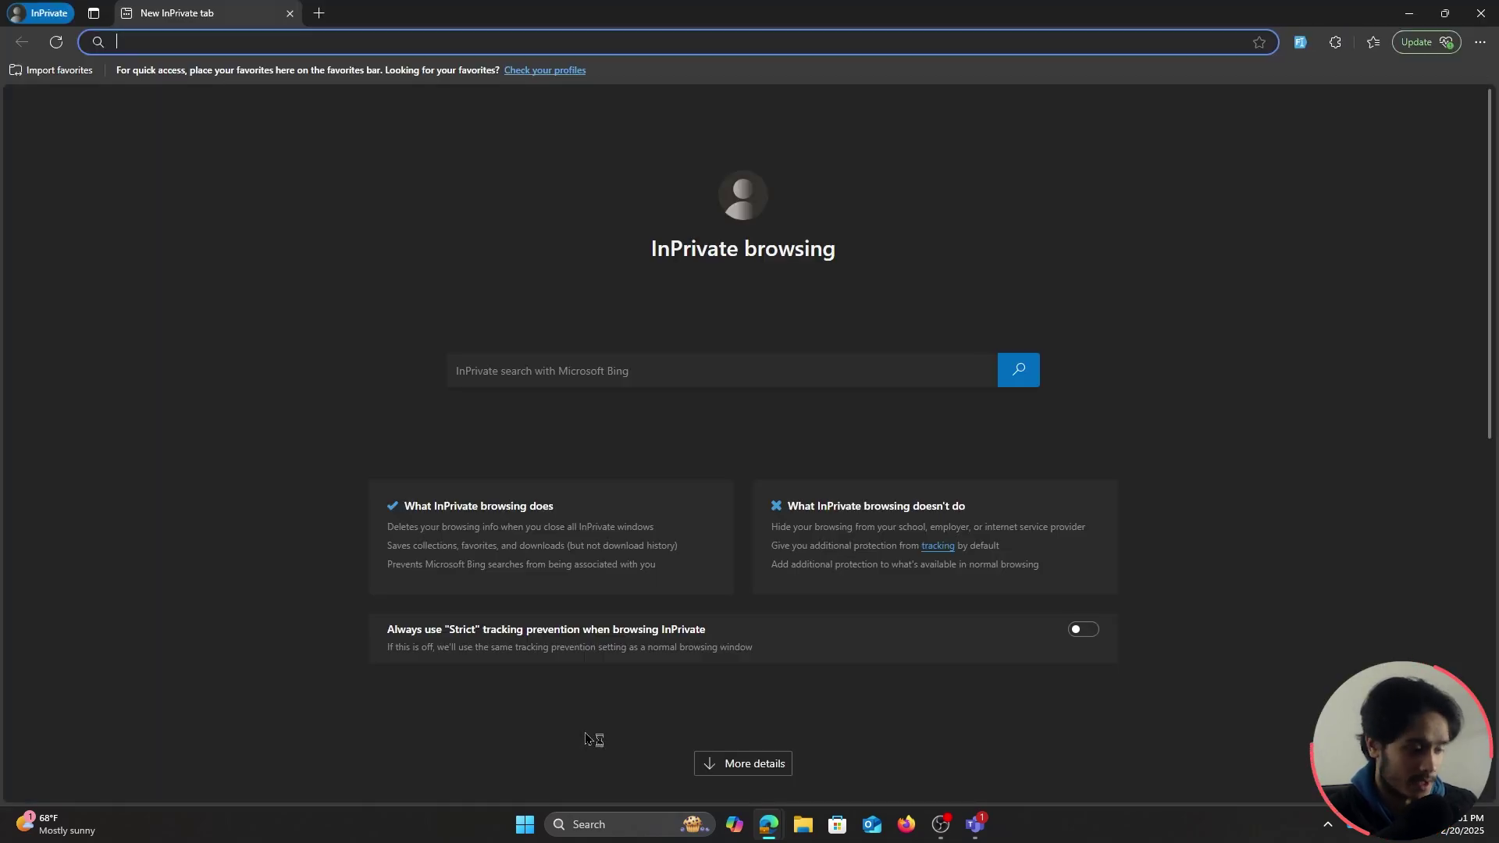
# As a guest, load the site and view the Fighter, Reader and Rider pages unrestricted
pyautogui.press('super+v')
pyautogui.press('Return')
pyautogui.press('Return')
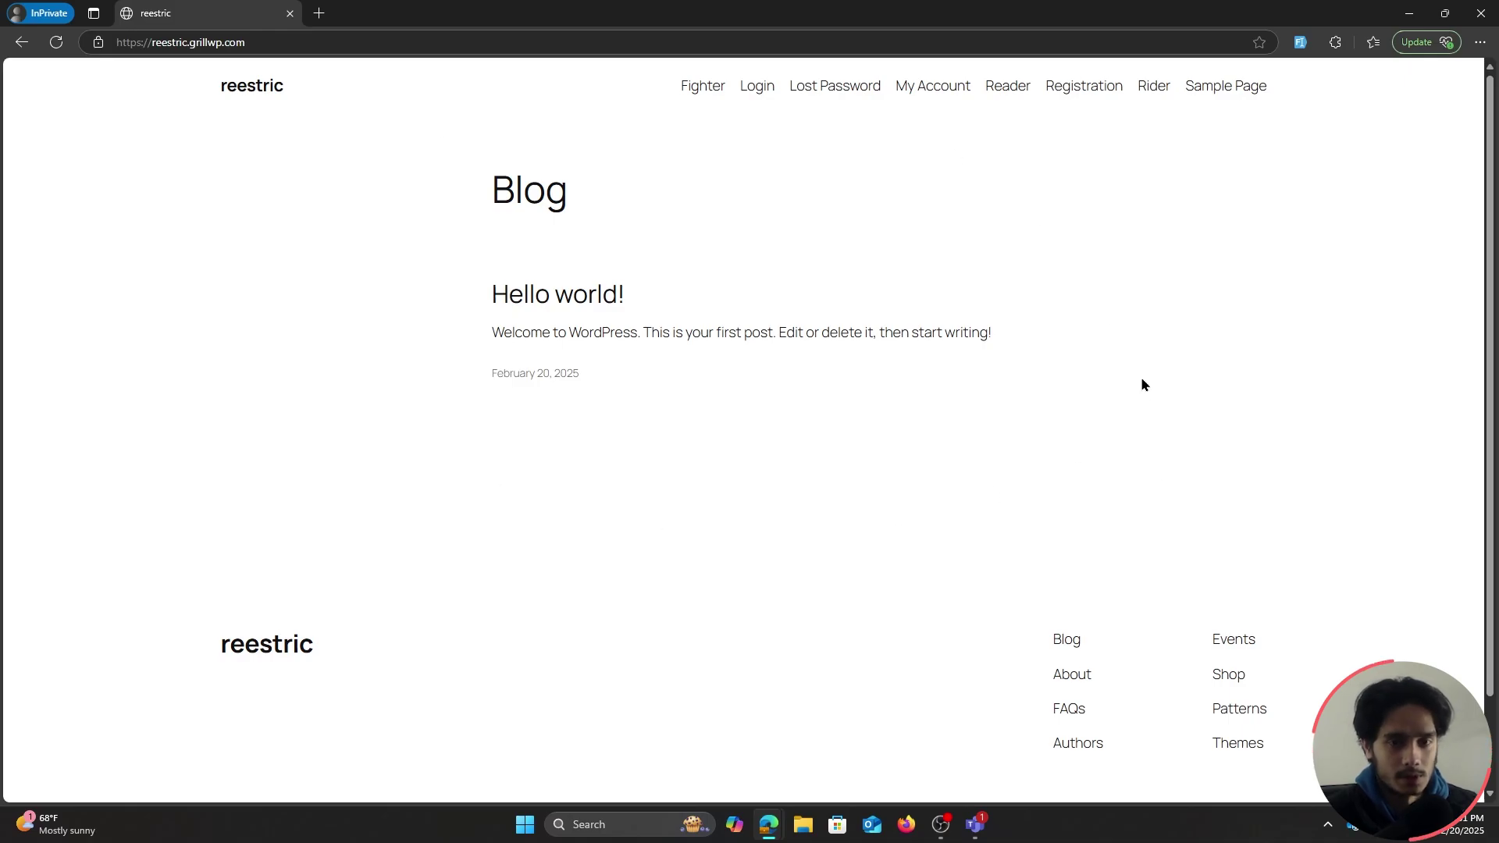
pyautogui.click(707, 92)
pyautogui.scroll(-1, 887, 345)
pyautogui.scroll(1, 887, 247)
pyautogui.click(1008, 88)
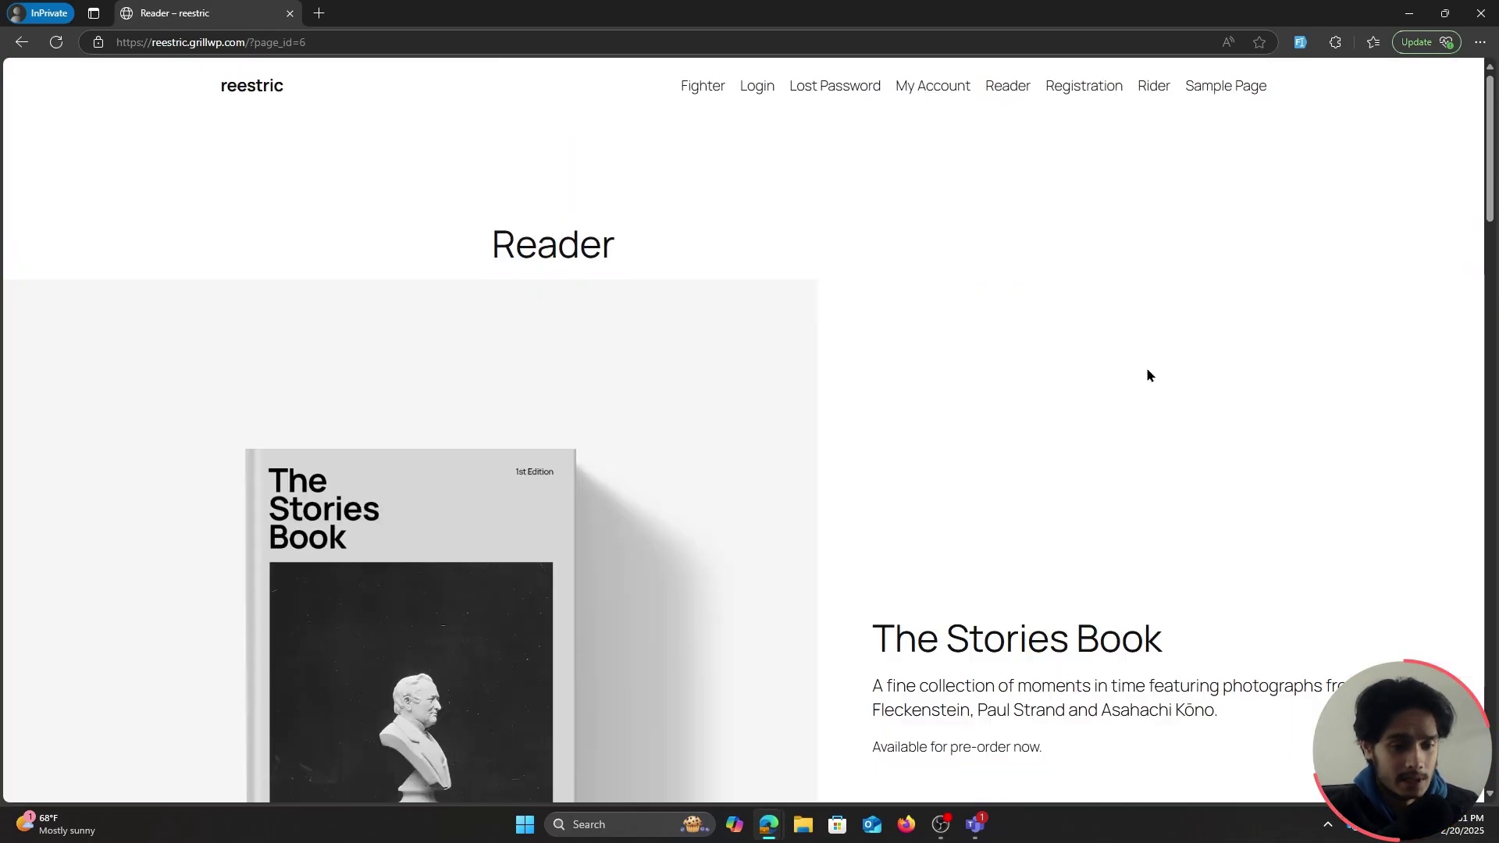
pyautogui.scroll(-7, 1146, 367)
pyautogui.scroll(1, 1114, 317)
pyautogui.scroll(6, 1111, 315)
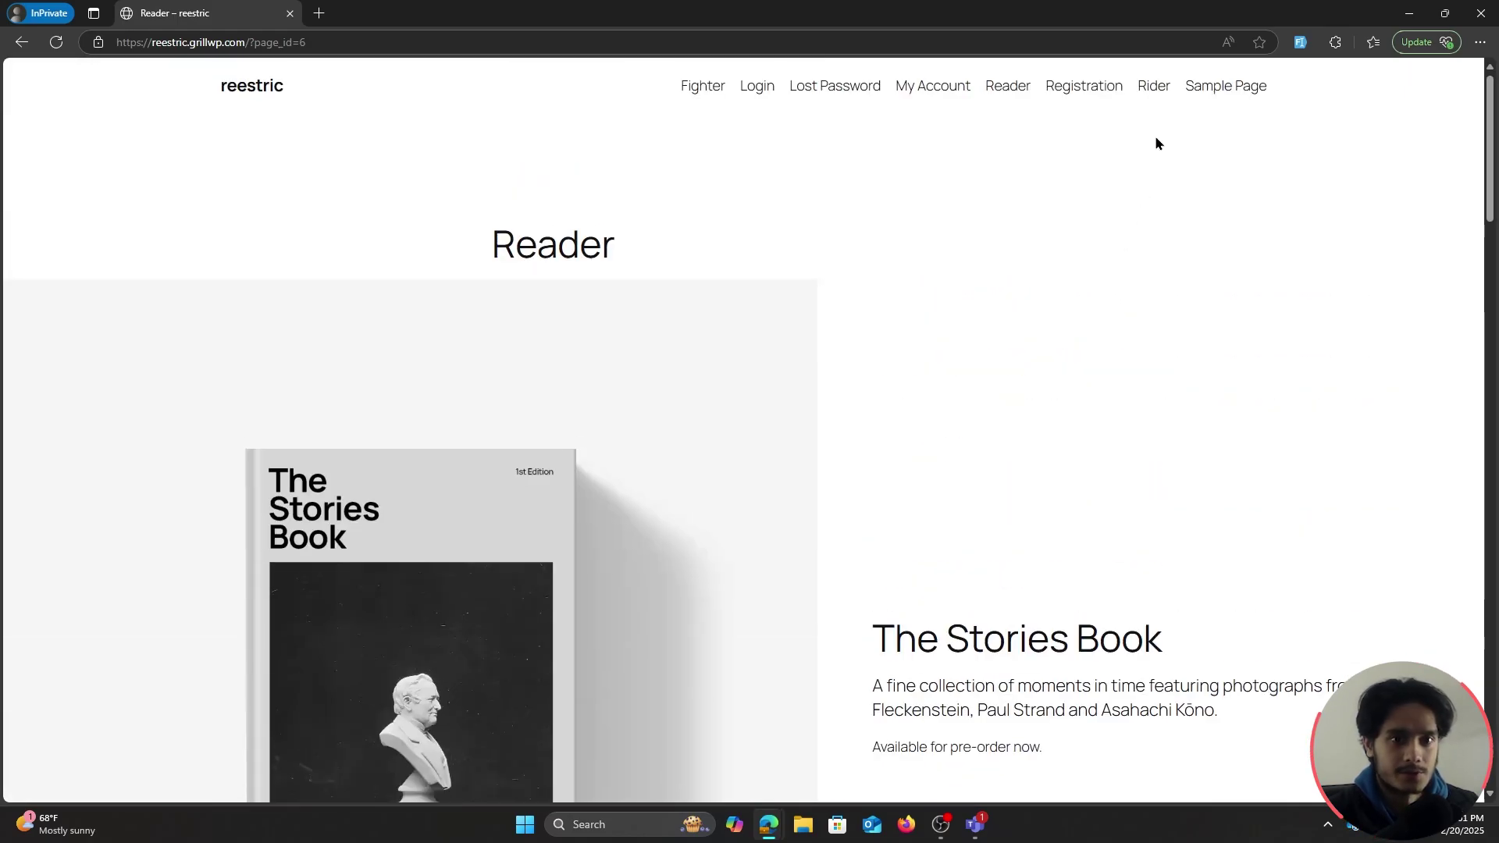
pyautogui.click(1154, 89)
pyautogui.scroll(-15, 1244, 347)
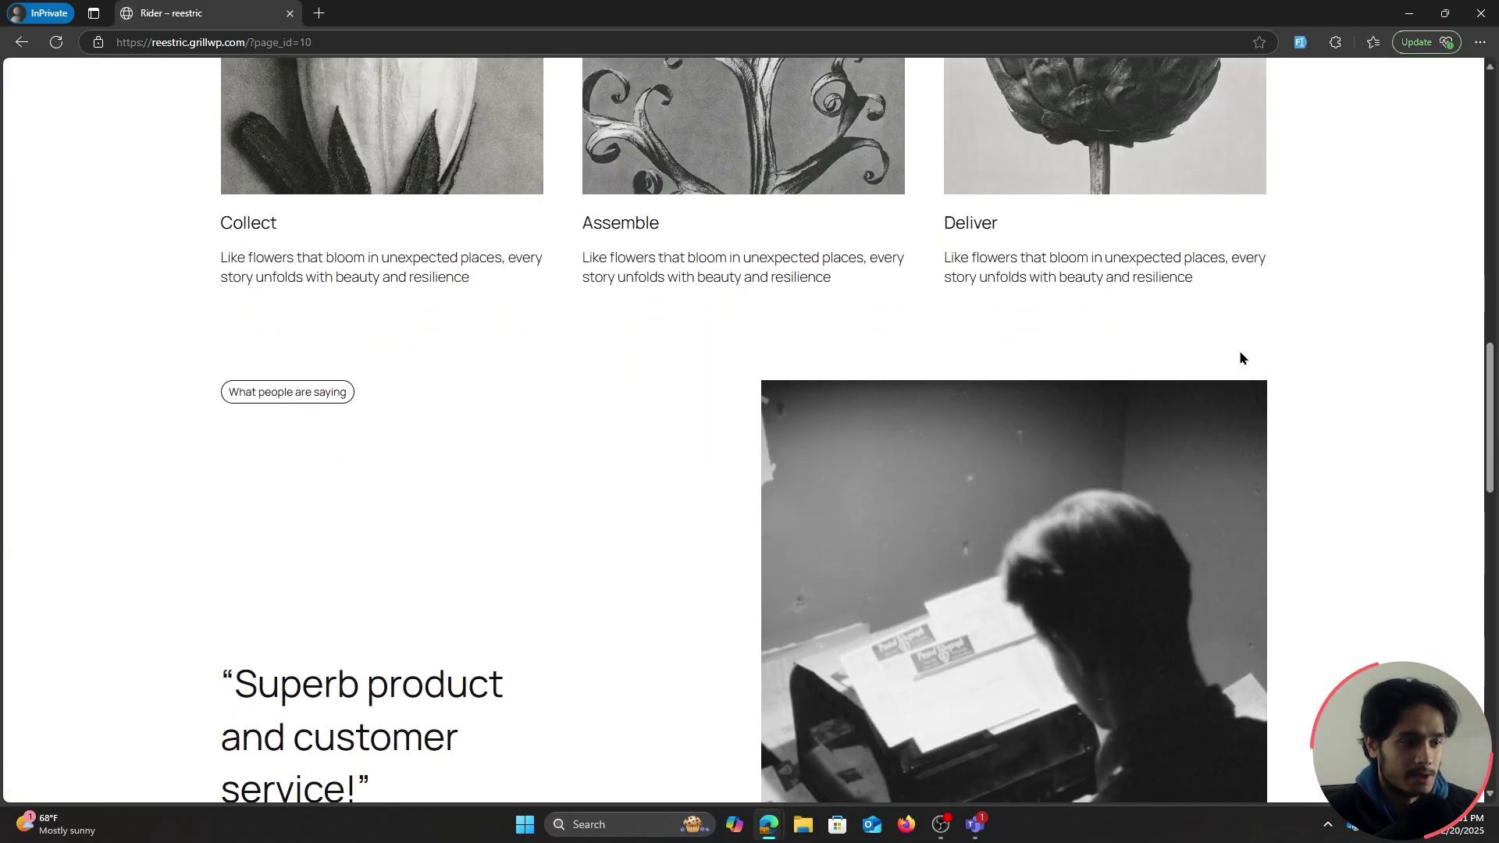
pyautogui.scroll(14, 1239, 353)
# Restore the private window and go to the WordPress Pages list
pyautogui.doubleClick(646, 19)
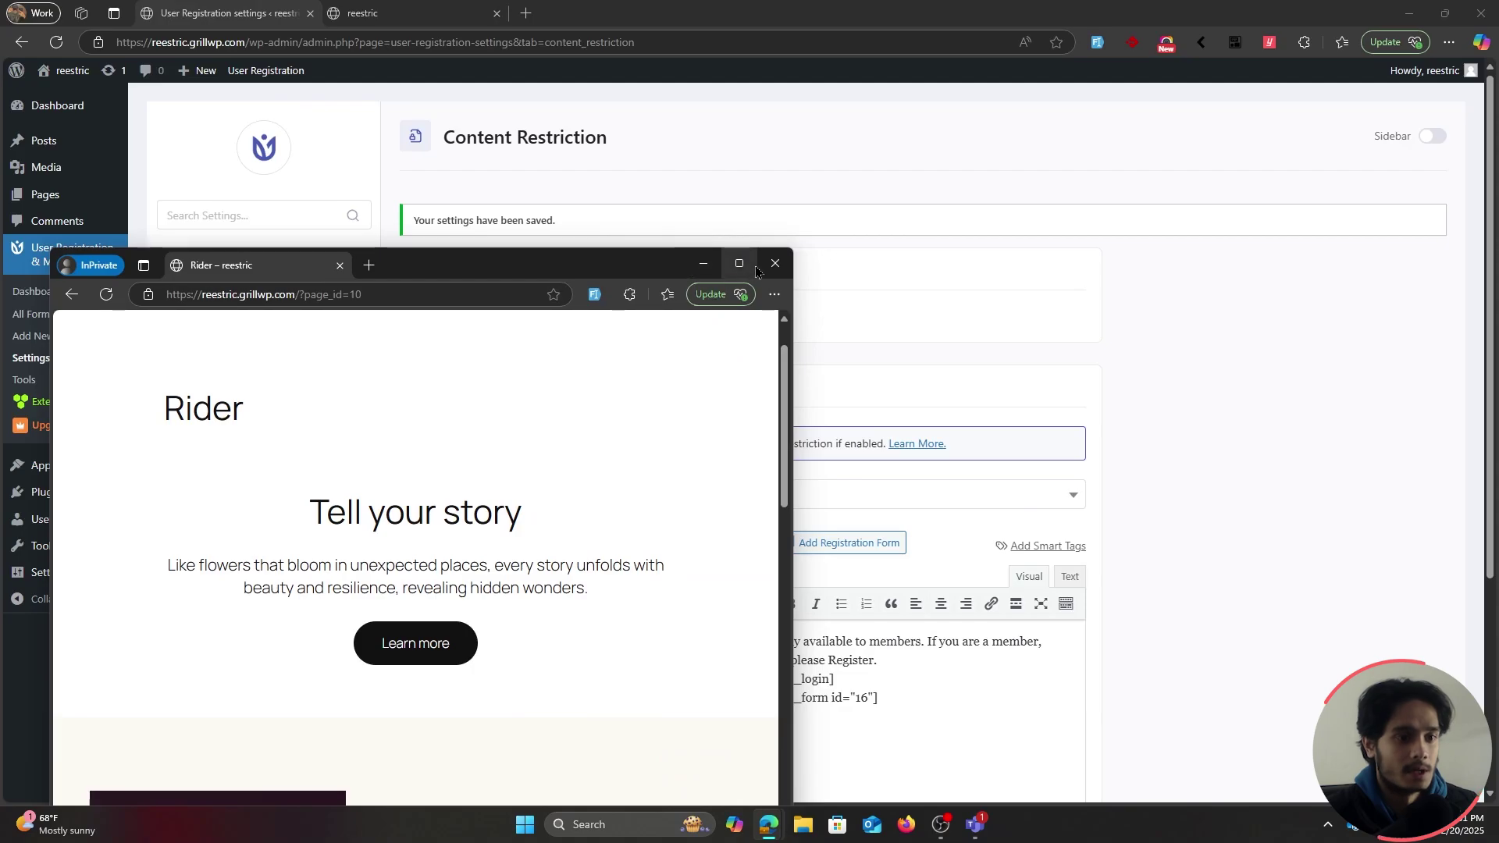
pyautogui.click(1151, 460)
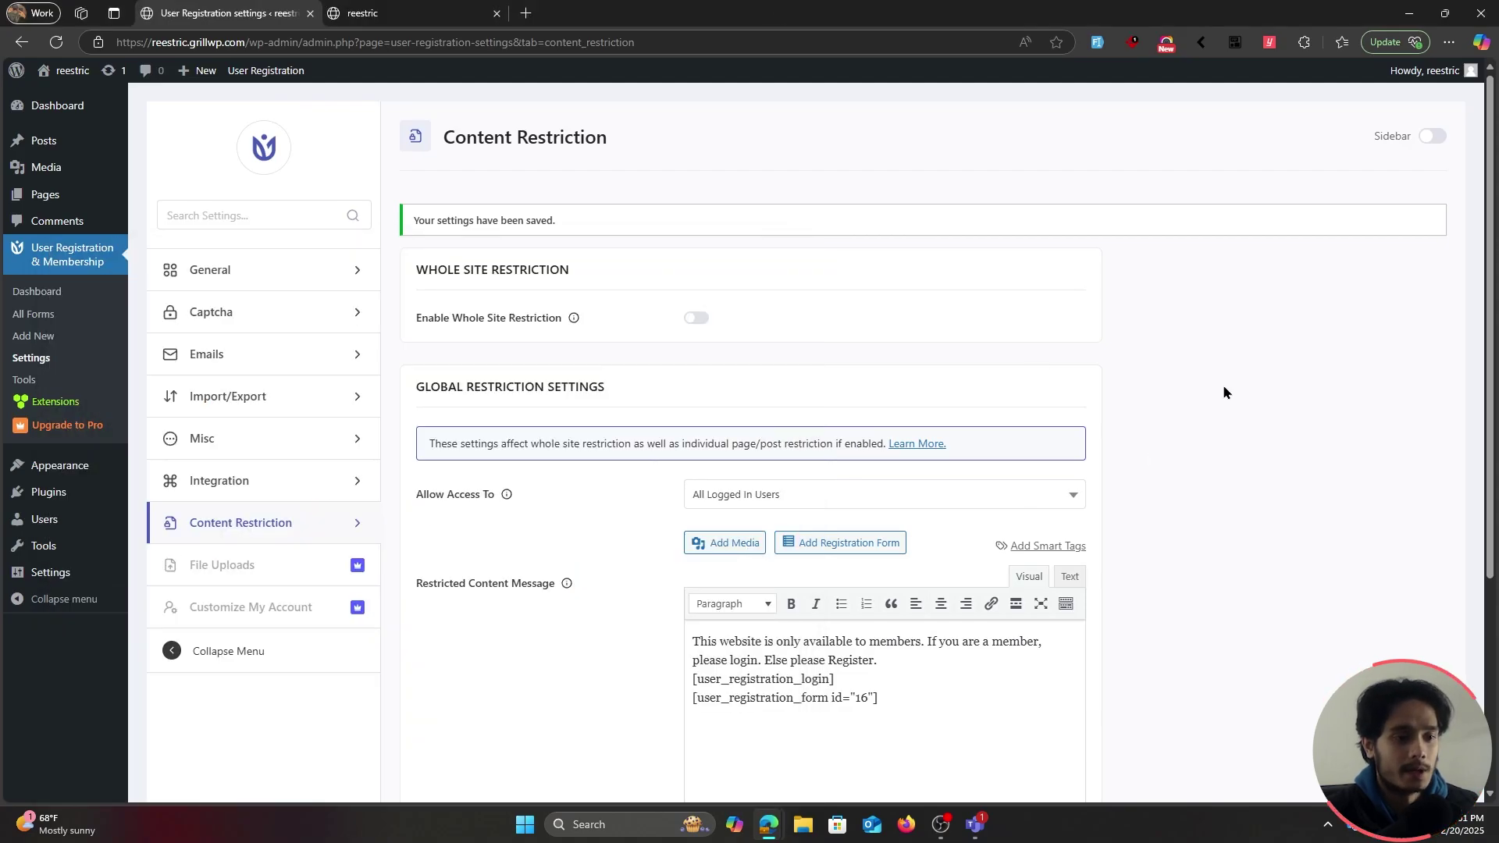
pyautogui.click(45, 195)
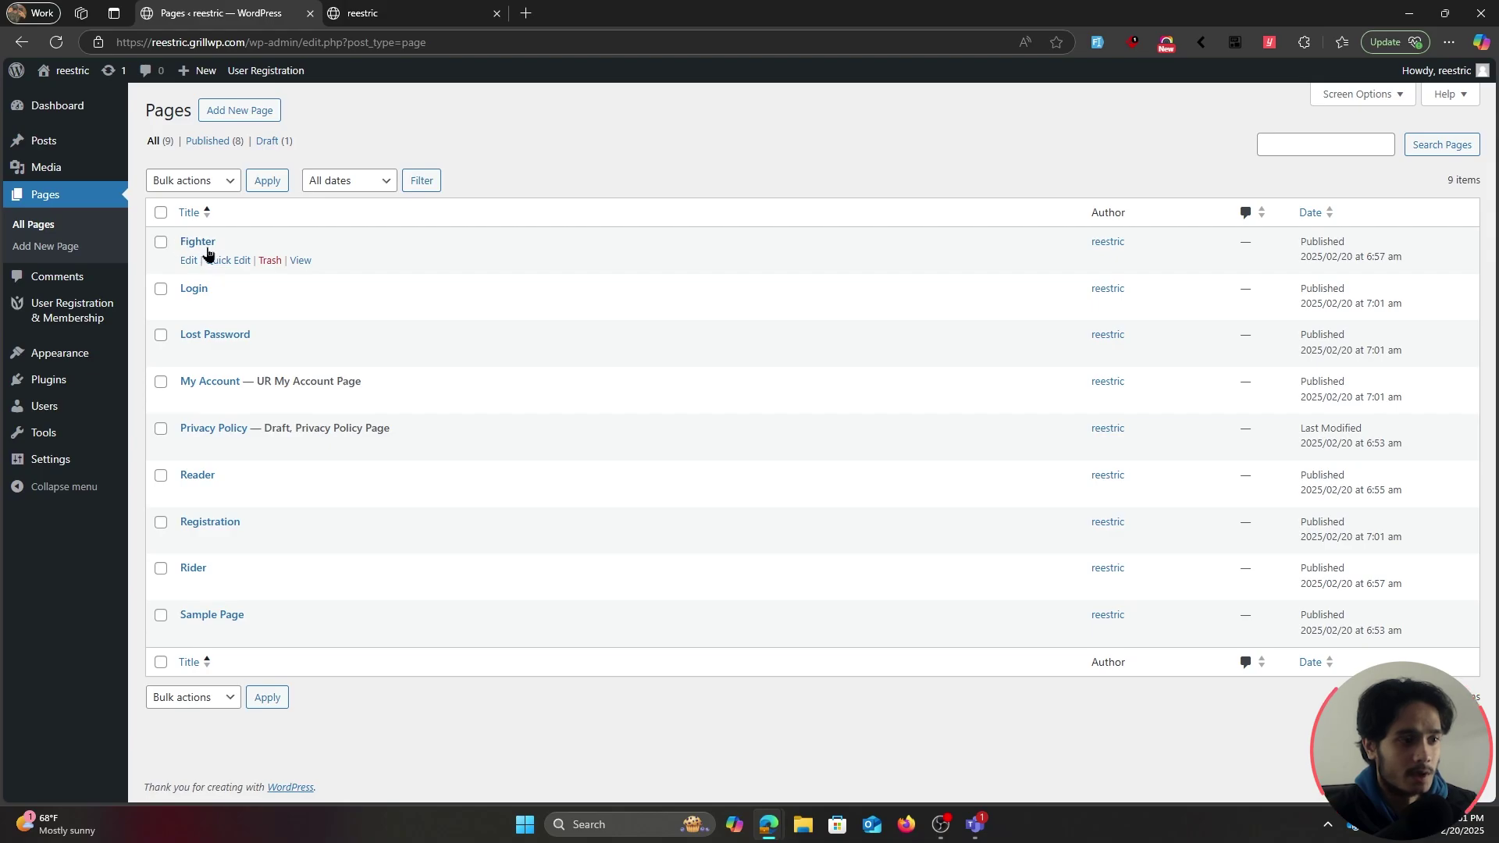
# Edit the Fighter page and tick Restrict Access to This Page/Post
pyautogui.click(188, 261)
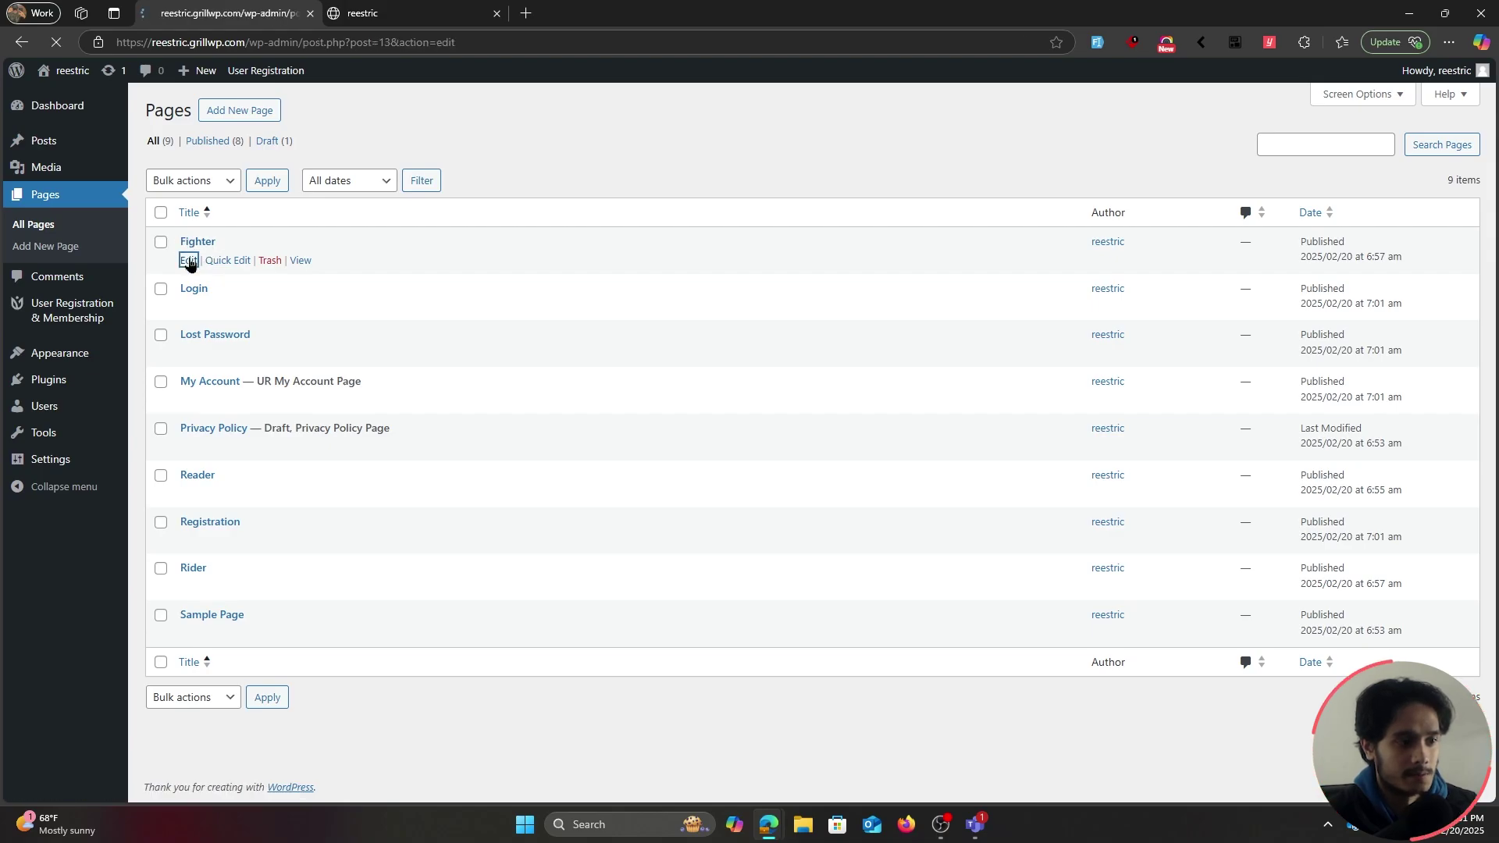
pyautogui.scroll(-2, 691, 551)
pyautogui.scroll(-15, 691, 551)
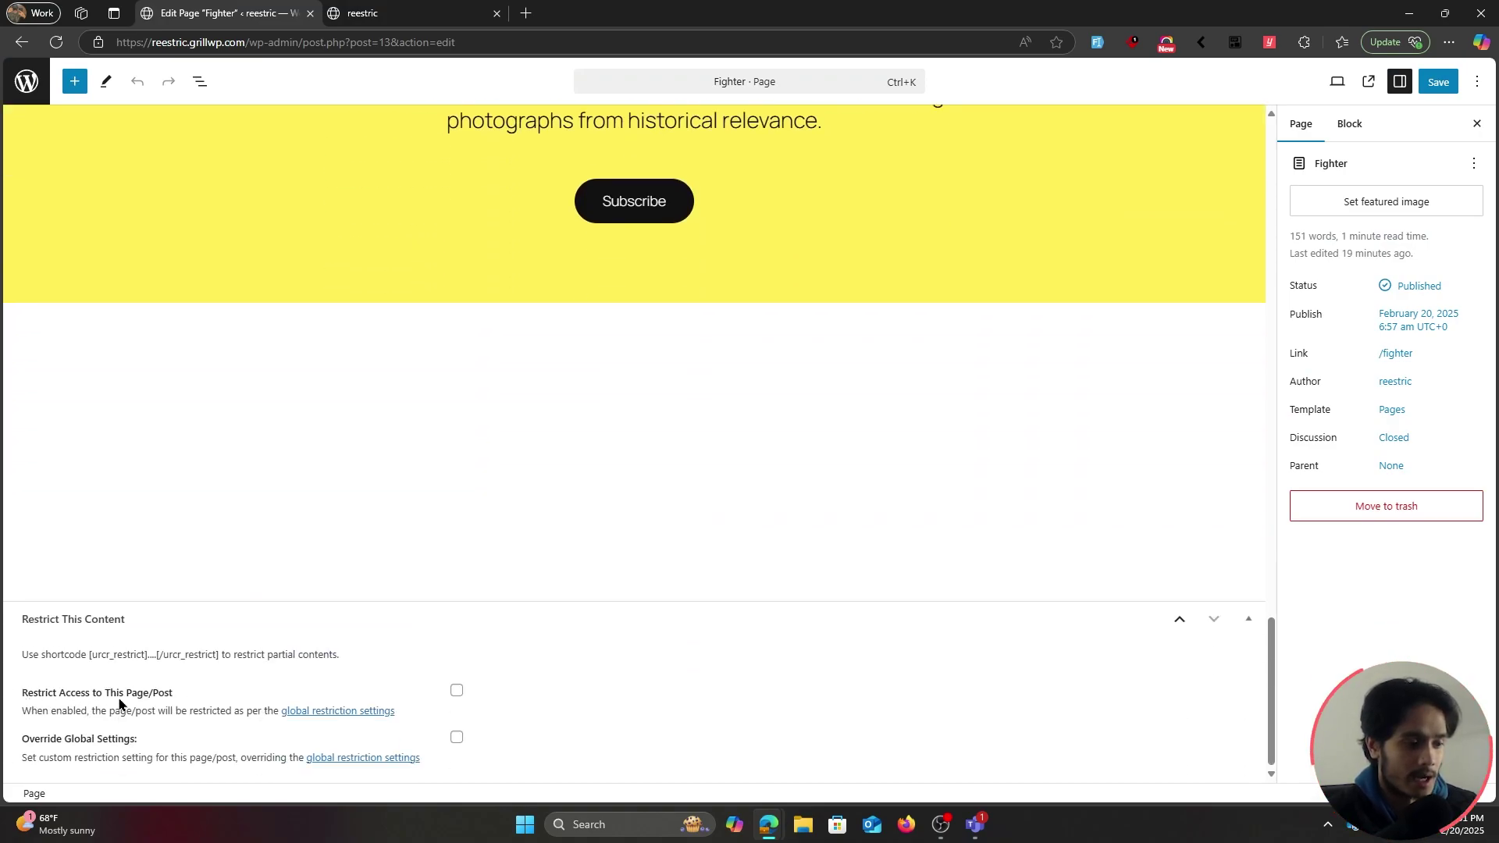
pyautogui.click(457, 691)
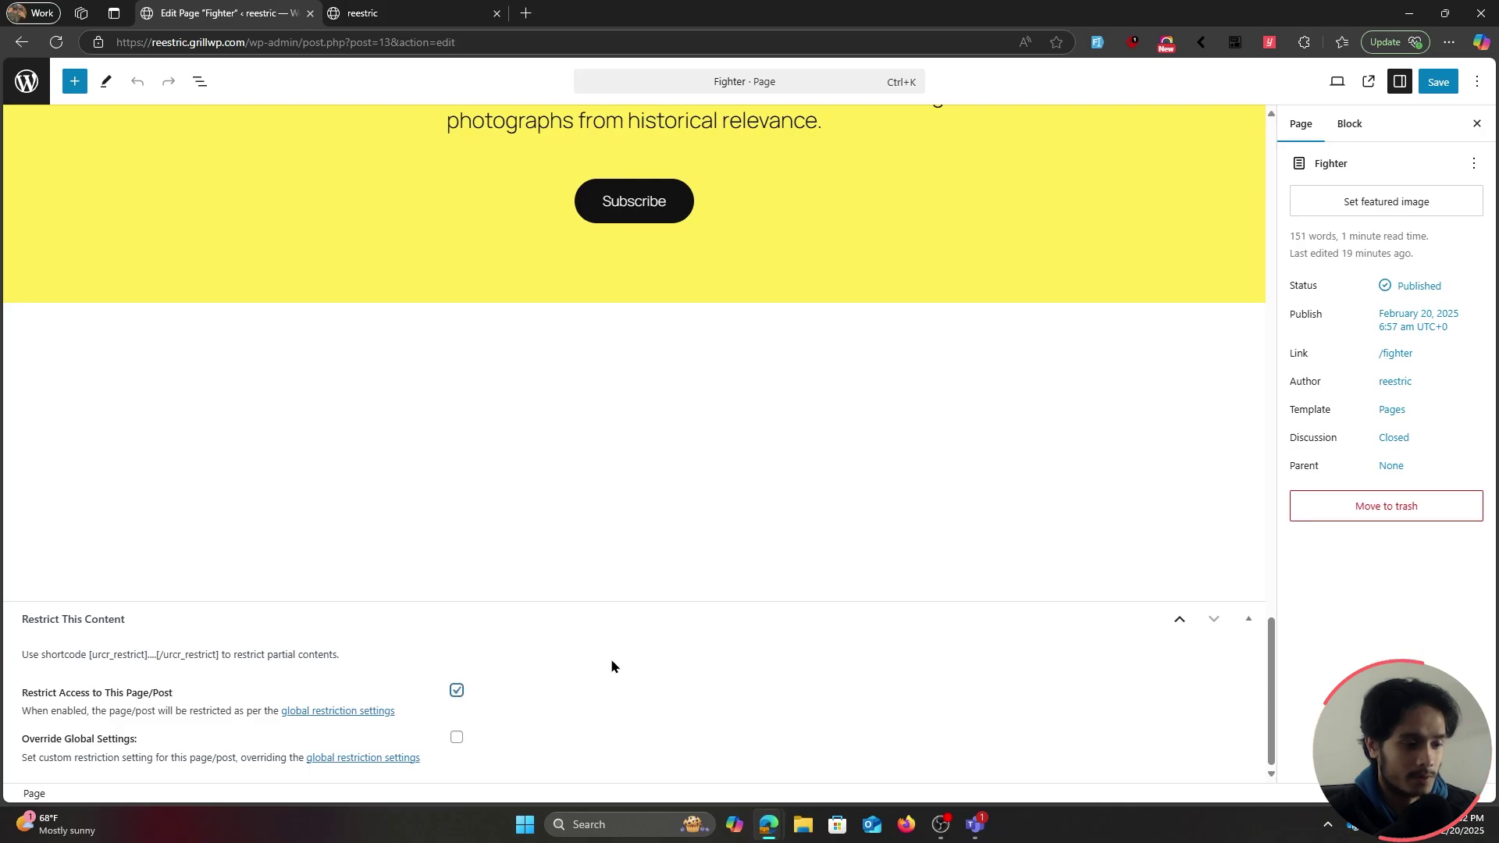
pyautogui.click(444, 7)
pyautogui.click(263, 10)
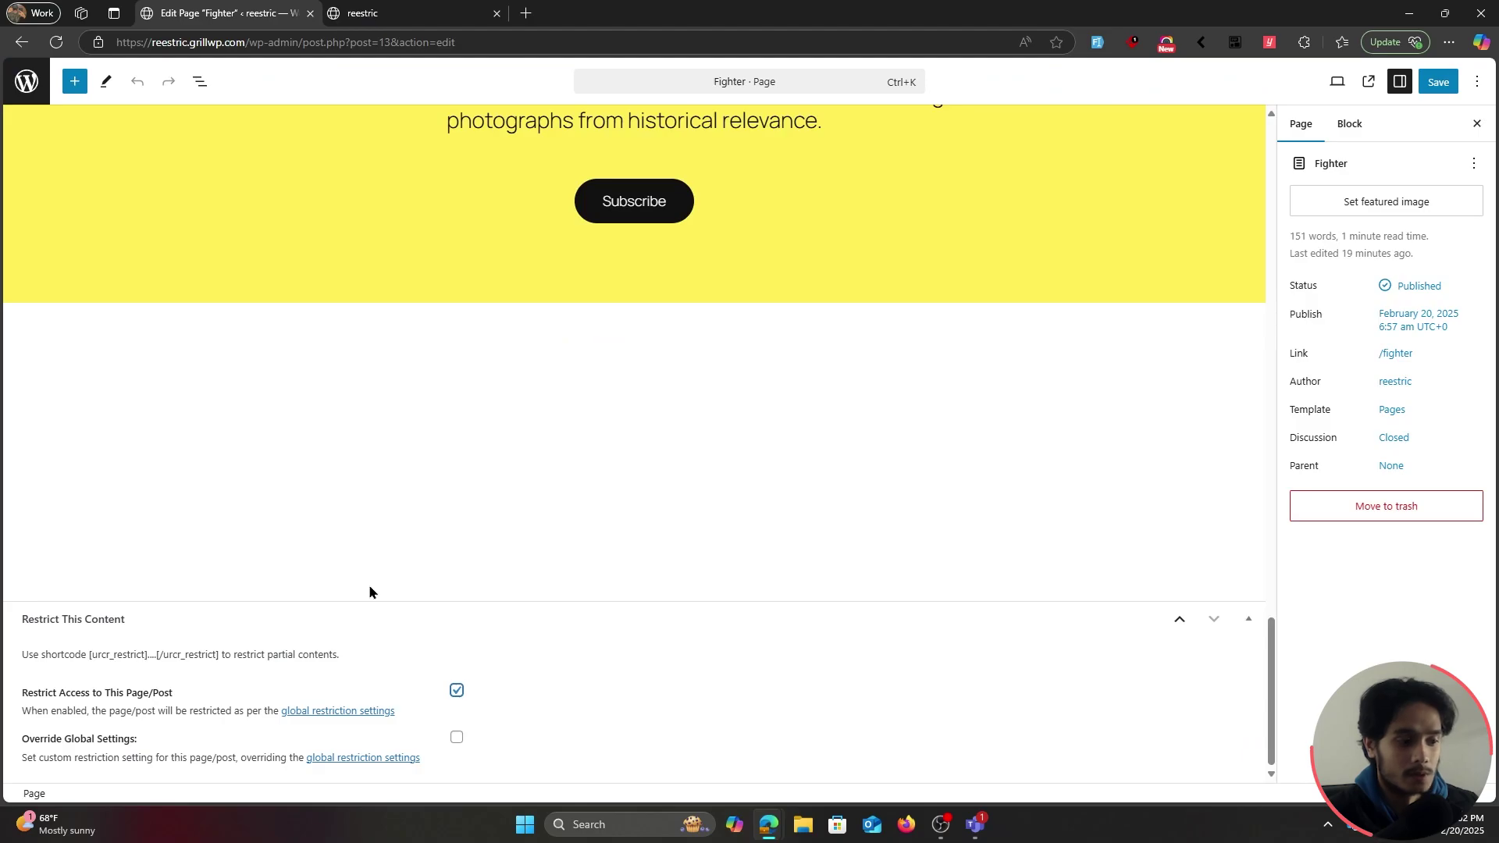
# Review the User Registration Content Restriction settings page
pyautogui.click(363, 13)
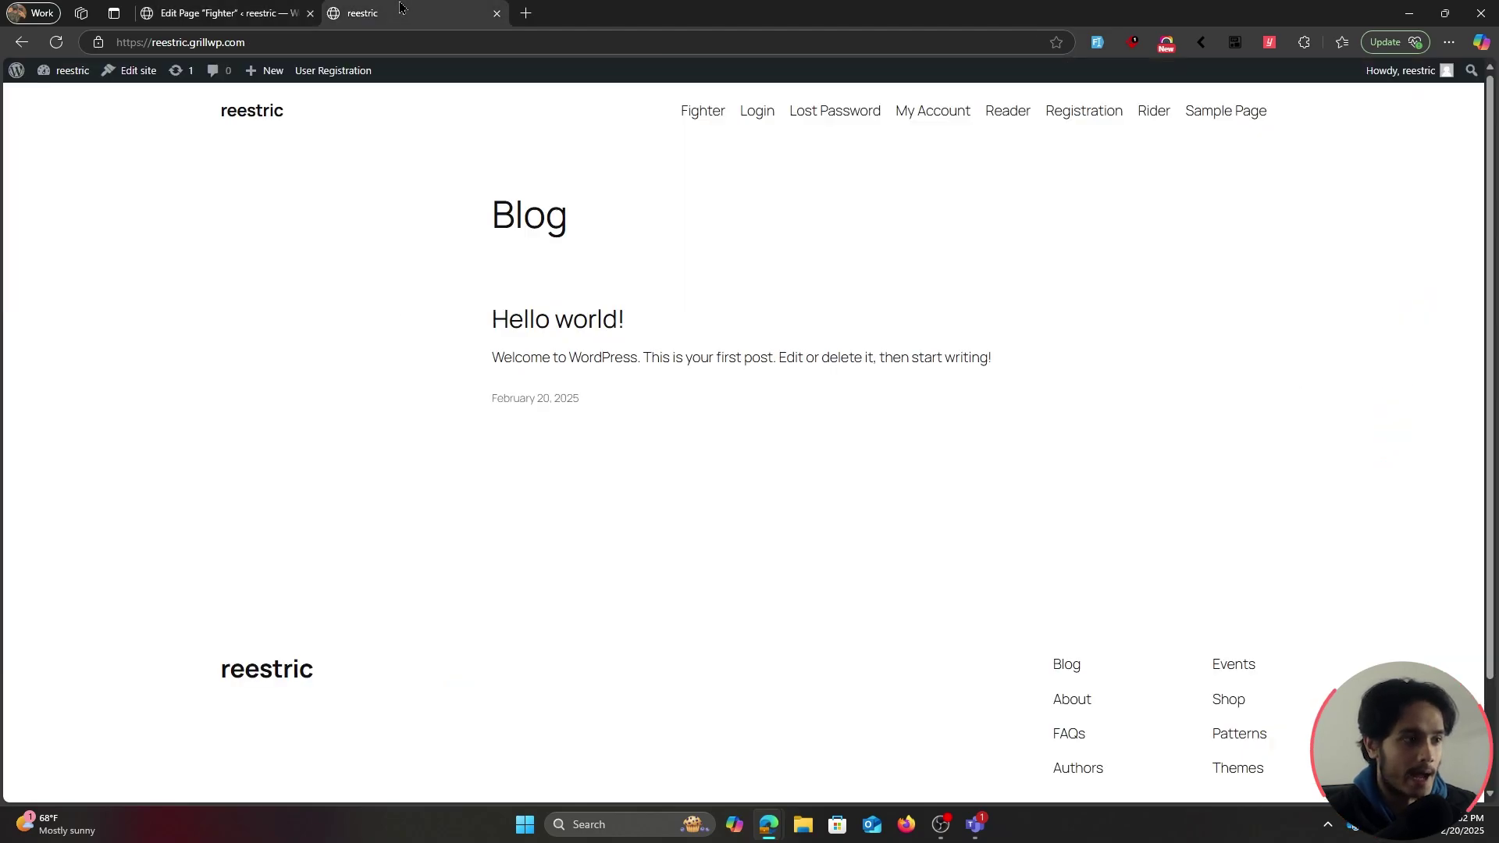
pyautogui.click(16, 70)
pyautogui.moveTo(114, 257)
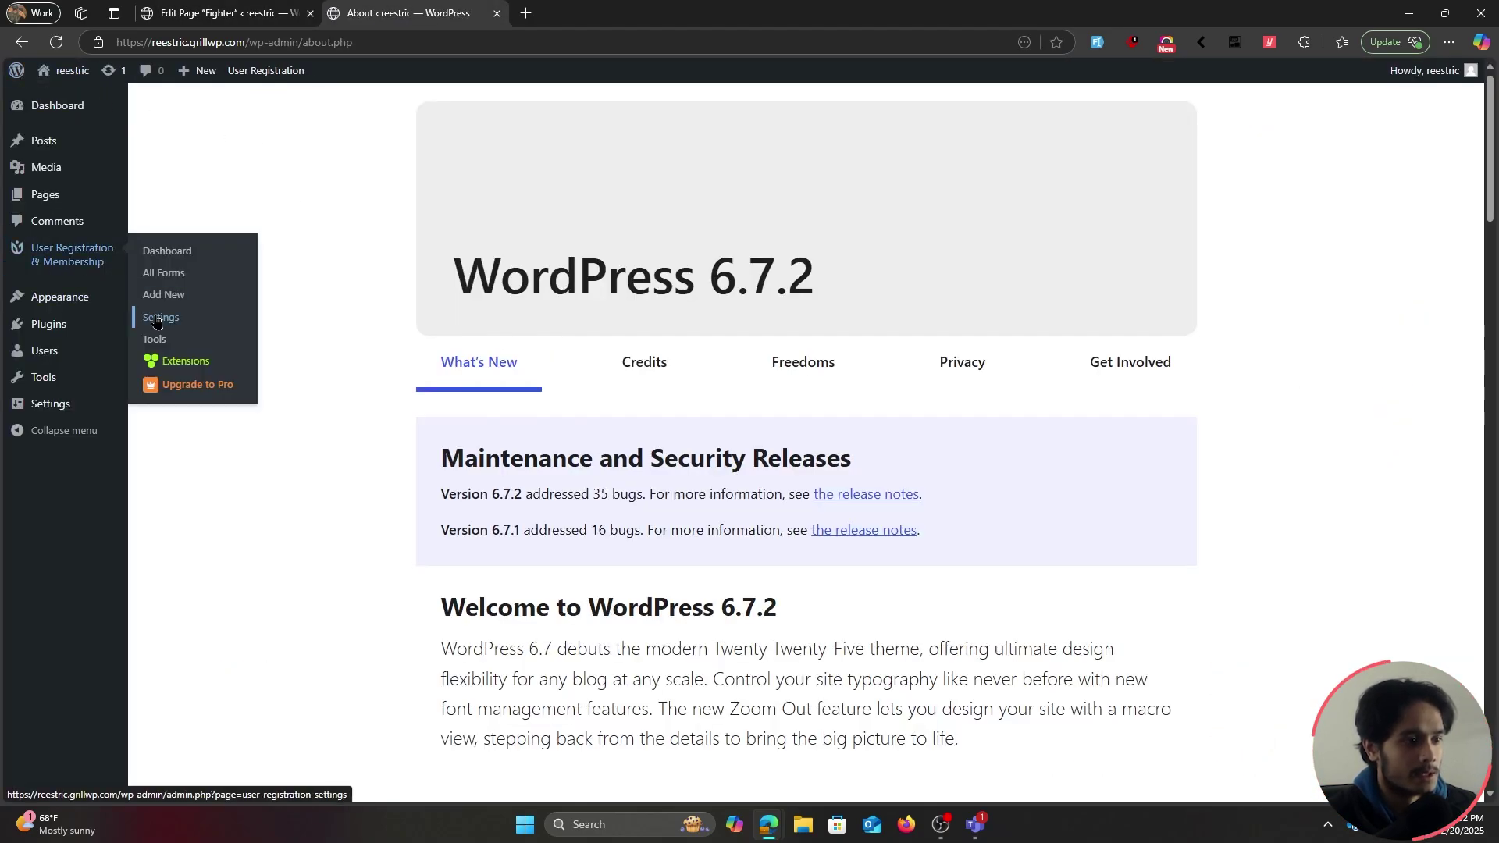
pyautogui.click(156, 320)
pyautogui.click(268, 522)
pyautogui.scroll(-3, 1206, 311)
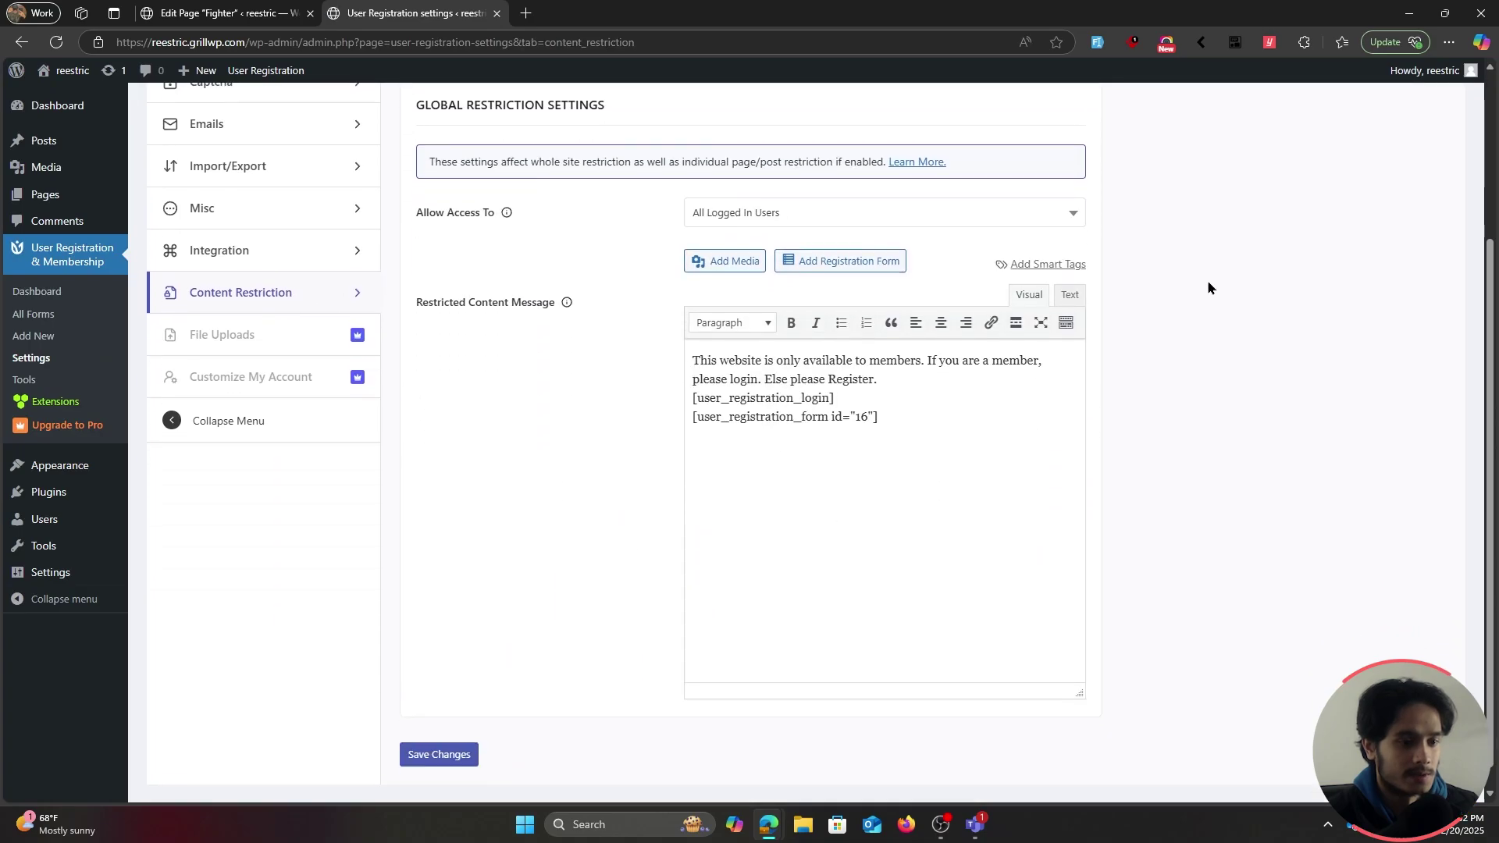
pyautogui.scroll(1, 1261, 390)
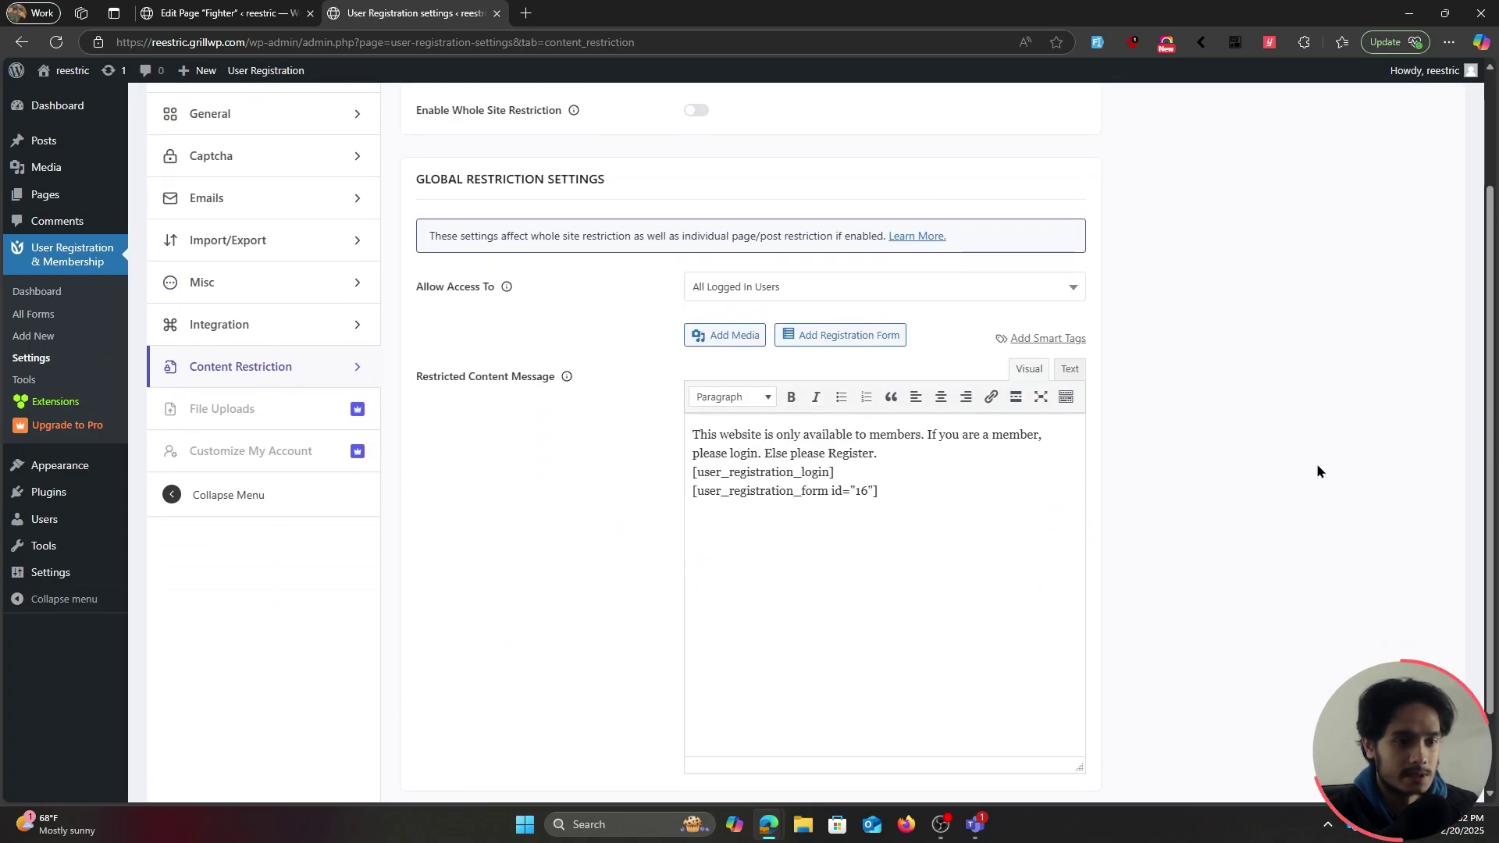
pyautogui.scroll(-1, 1317, 462)
# Save the Fighter page with its access restriction enabled
pyautogui.hotkey('ctrl', 'Tab')
pyautogui.click(457, 691)
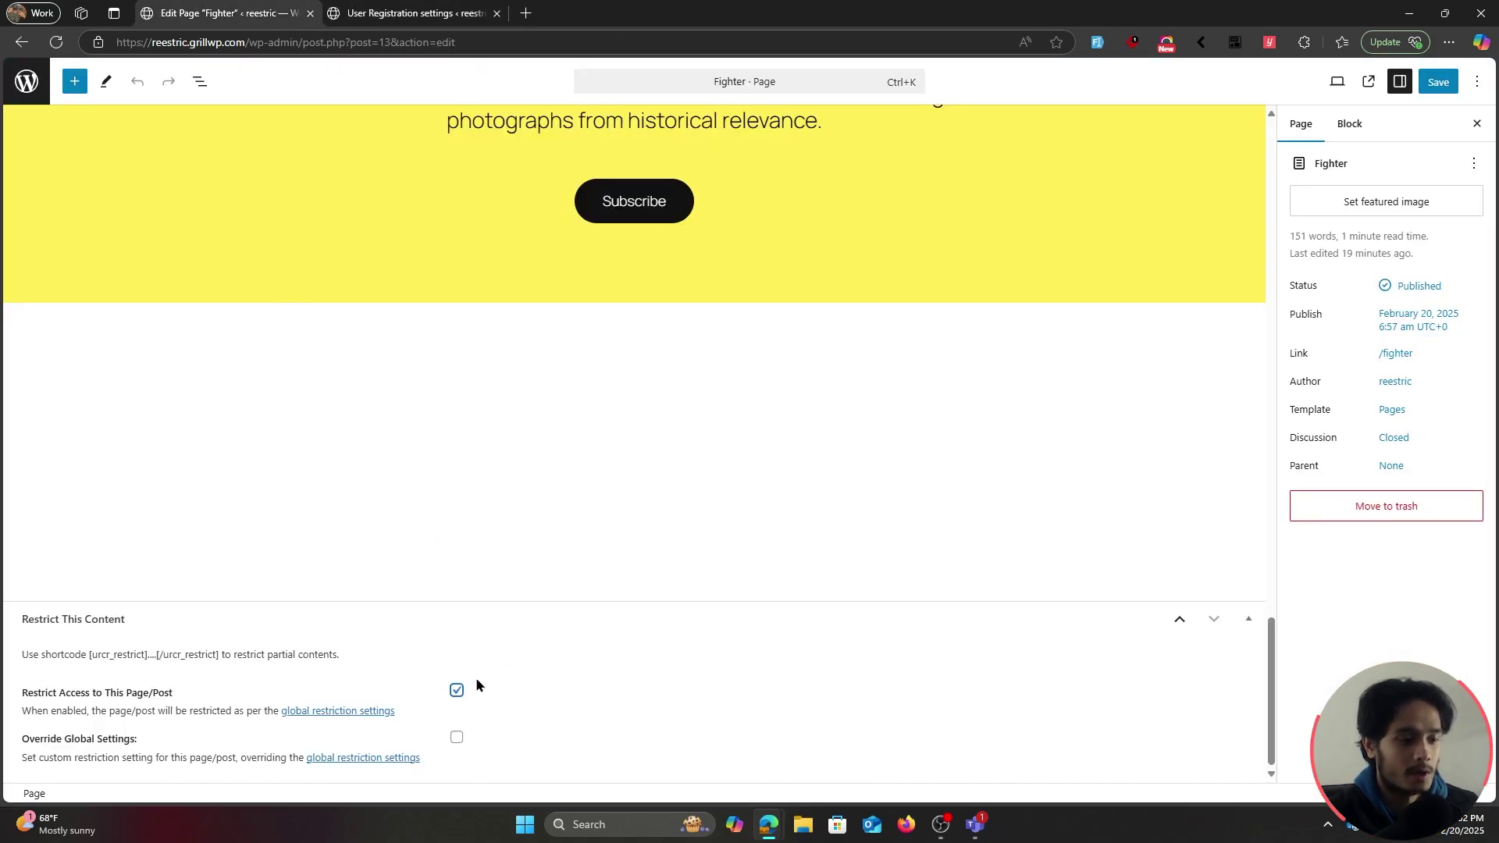
pyautogui.click(390, 13)
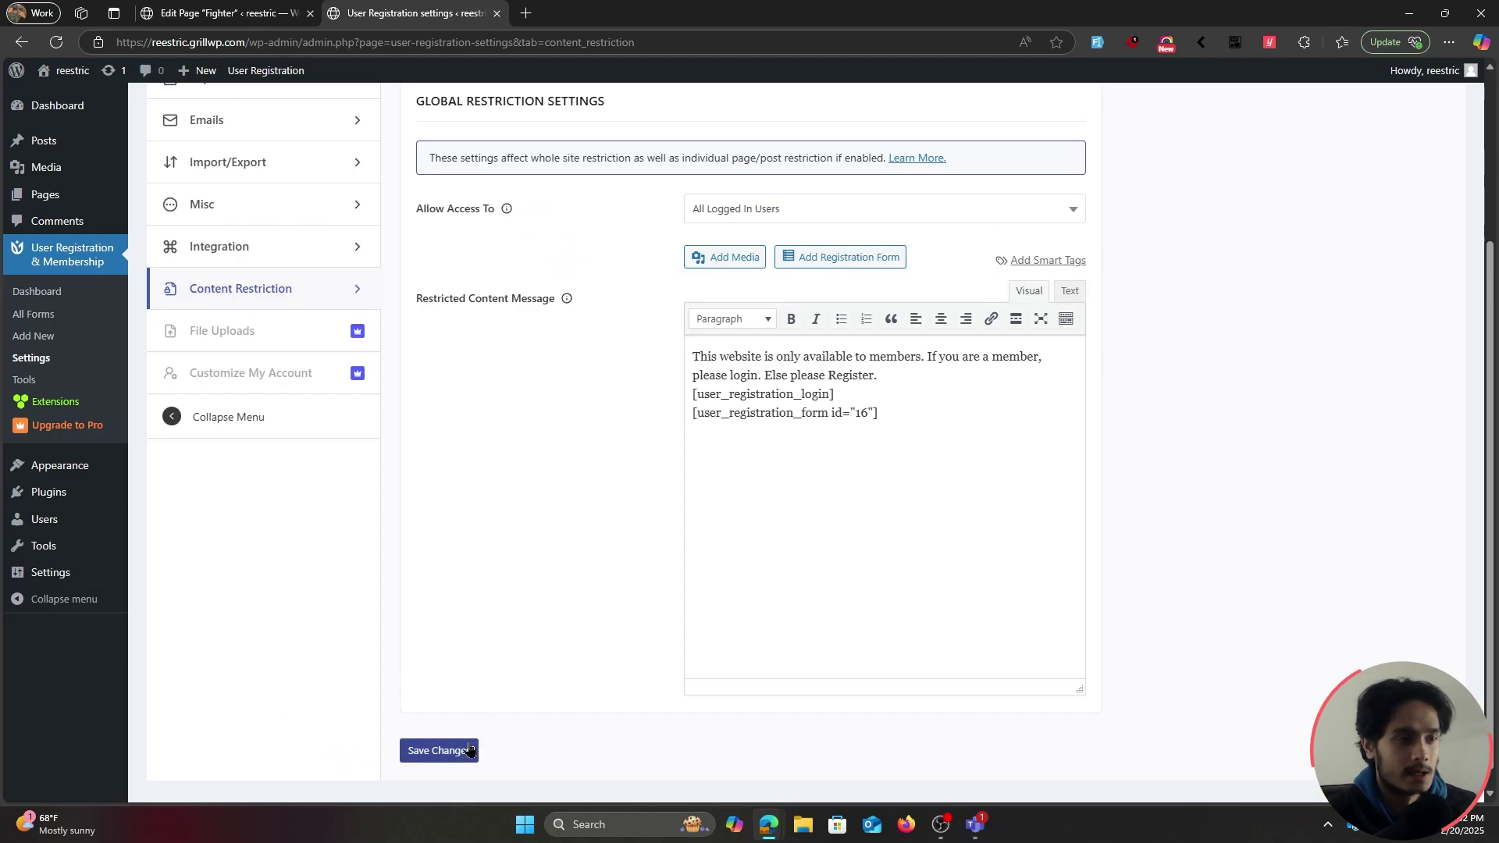
pyautogui.click(223, 12)
pyautogui.click(1451, 86)
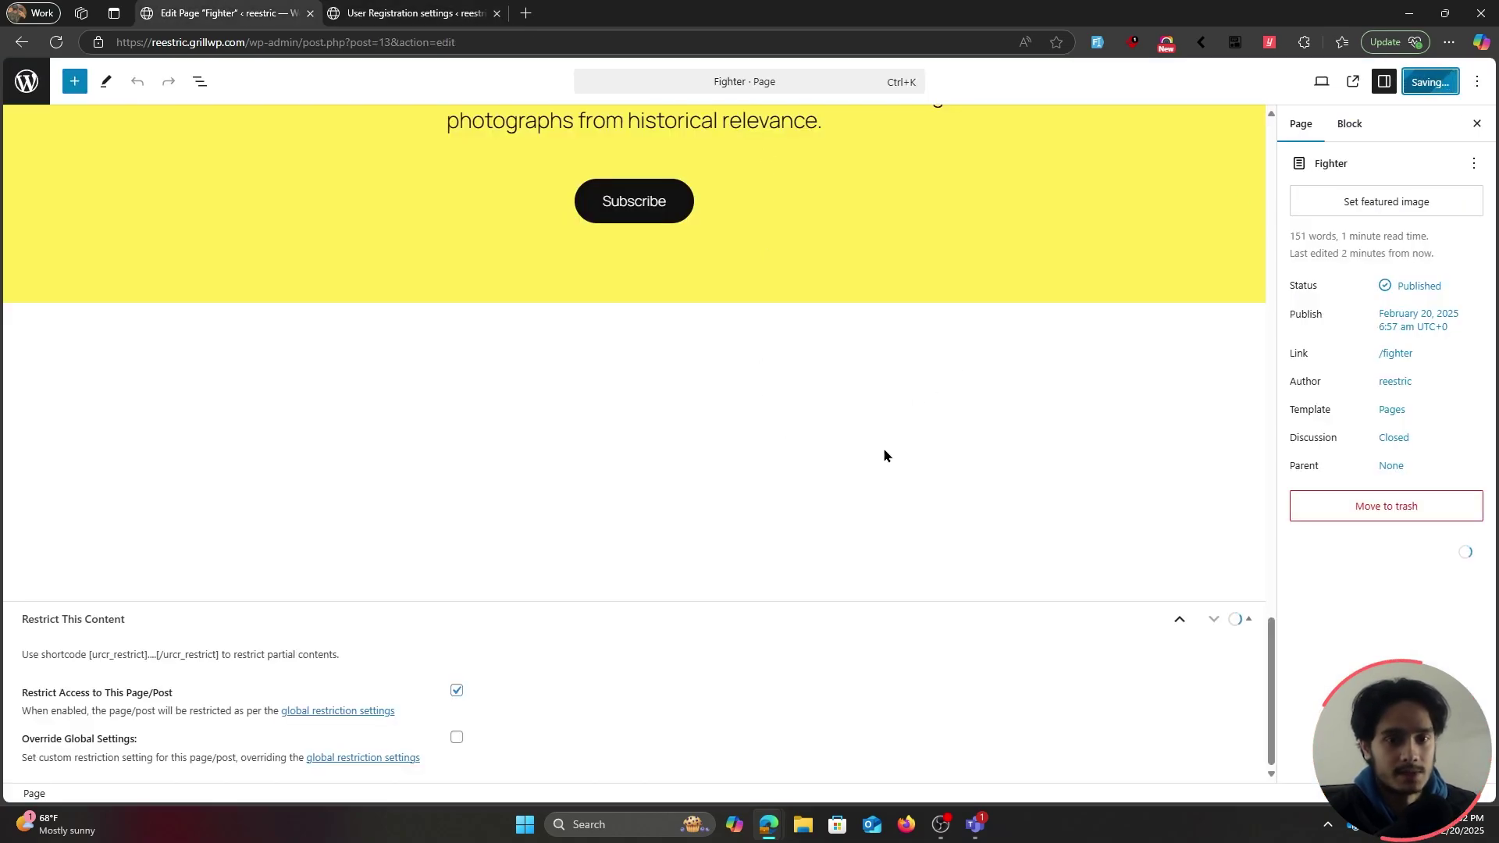
pyautogui.hotkey('alt', 'Tab')
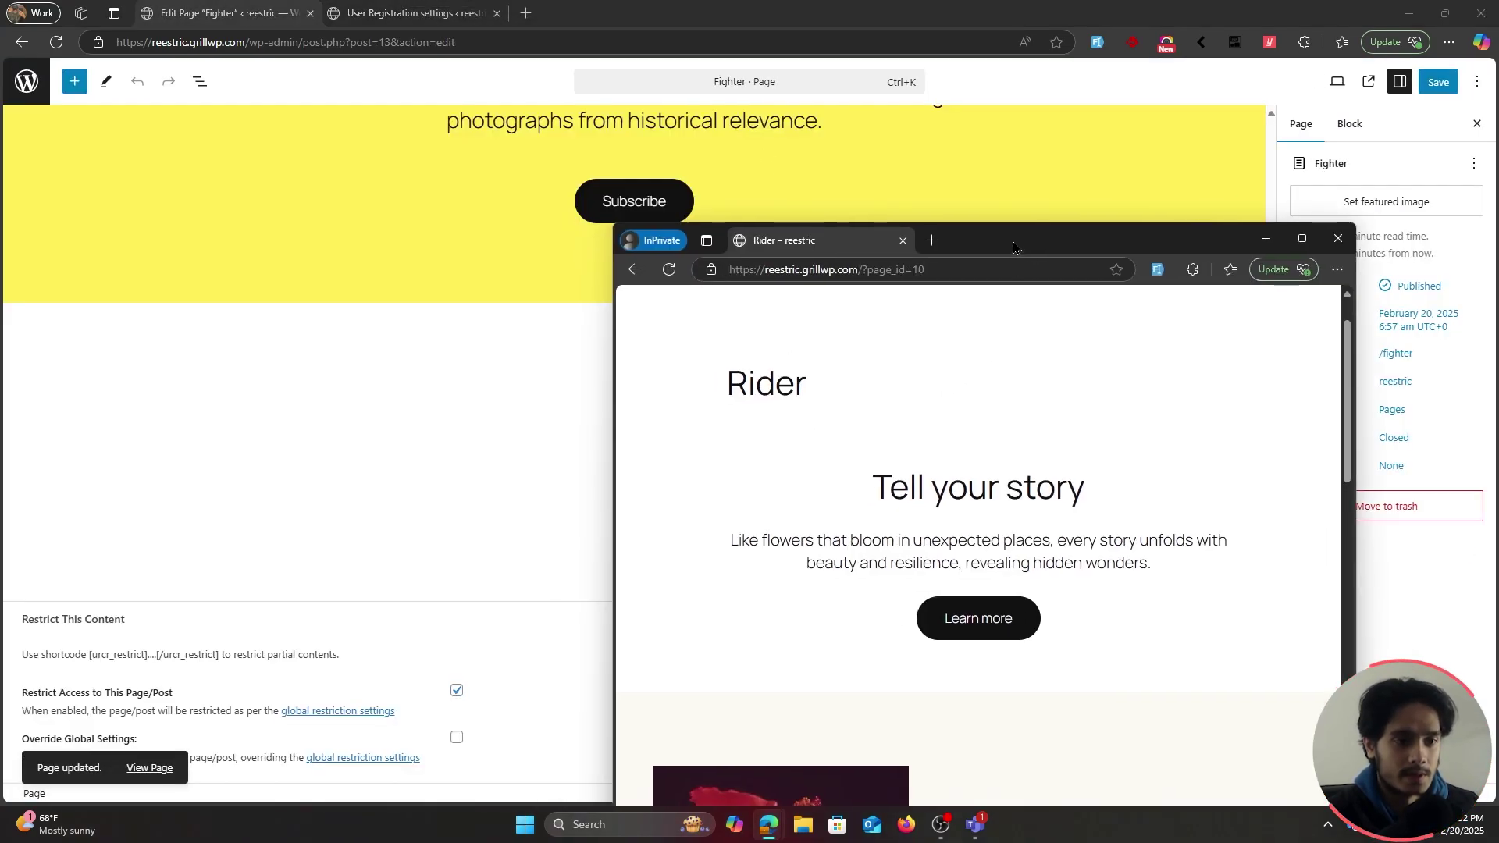
# Maximize the private window and confirm Fighter shows guests the members-only login and registration forms
pyautogui.moveTo(1014, 248); pyautogui.dragTo(1014, 1)
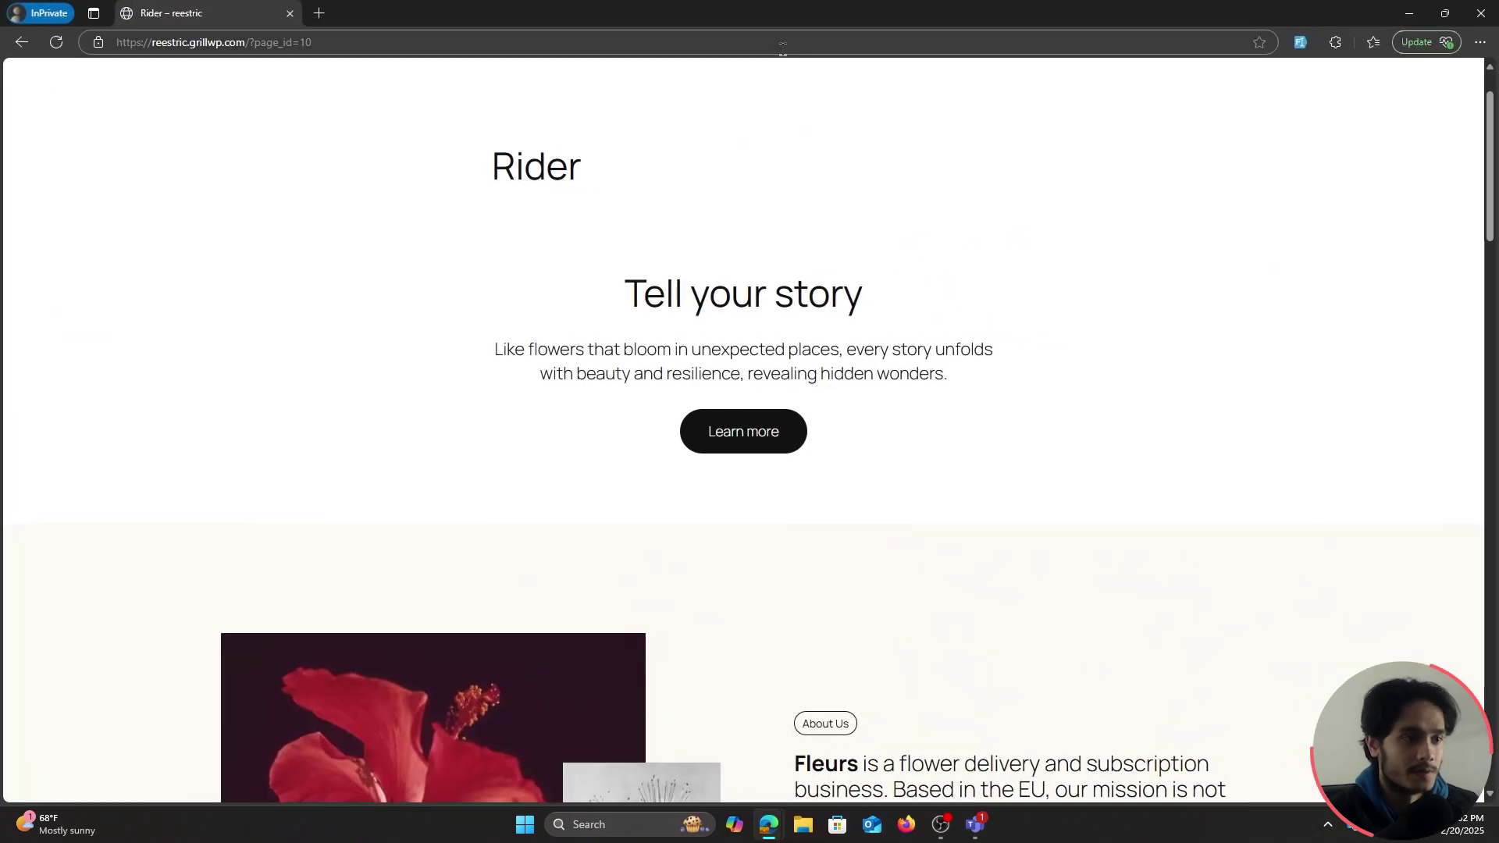
pyautogui.click(701, 93)
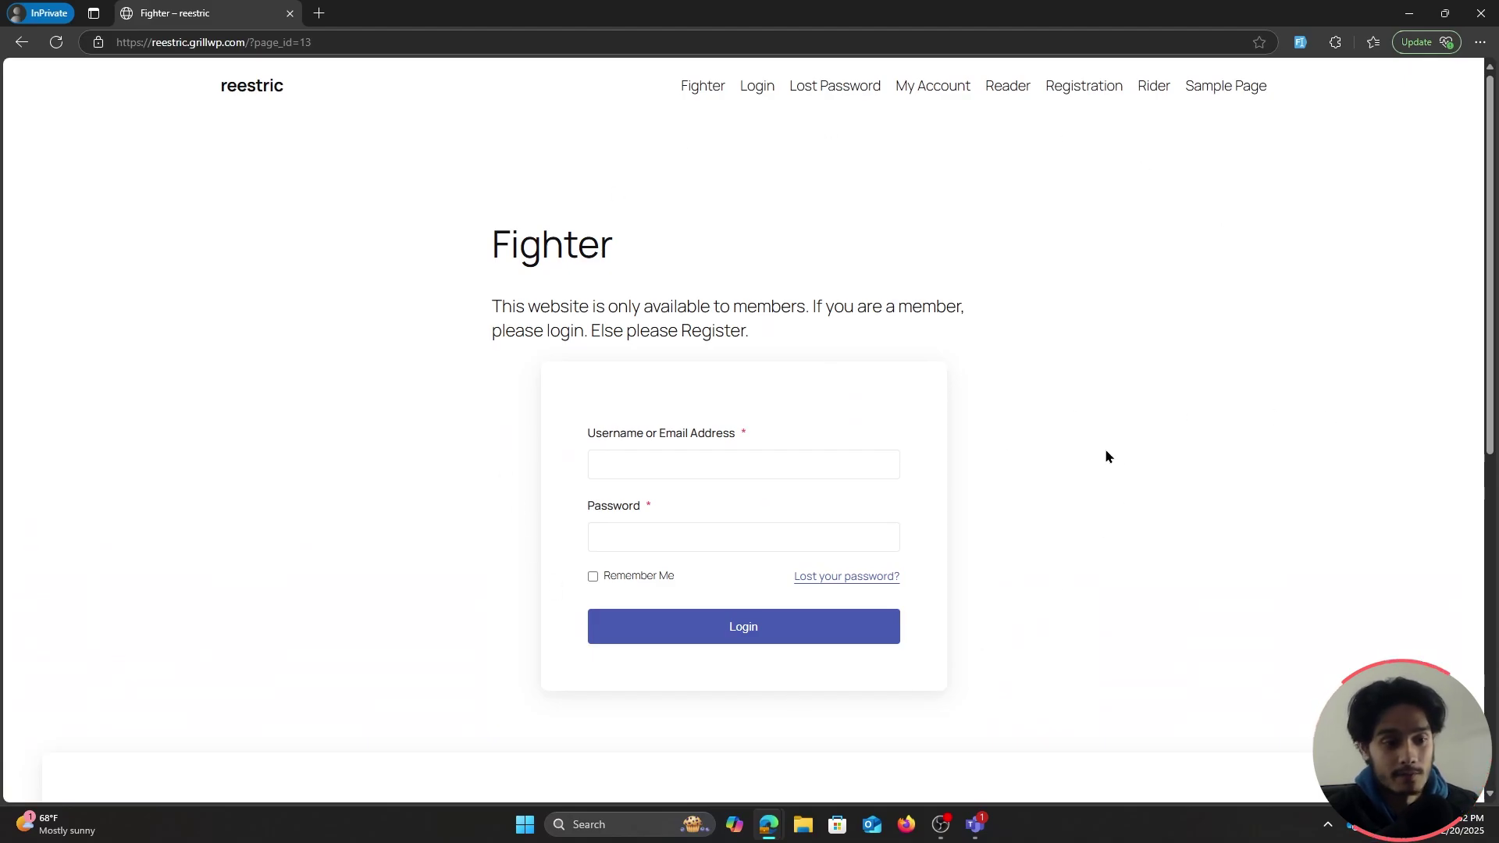
pyautogui.scroll(-7, 1014, 398)
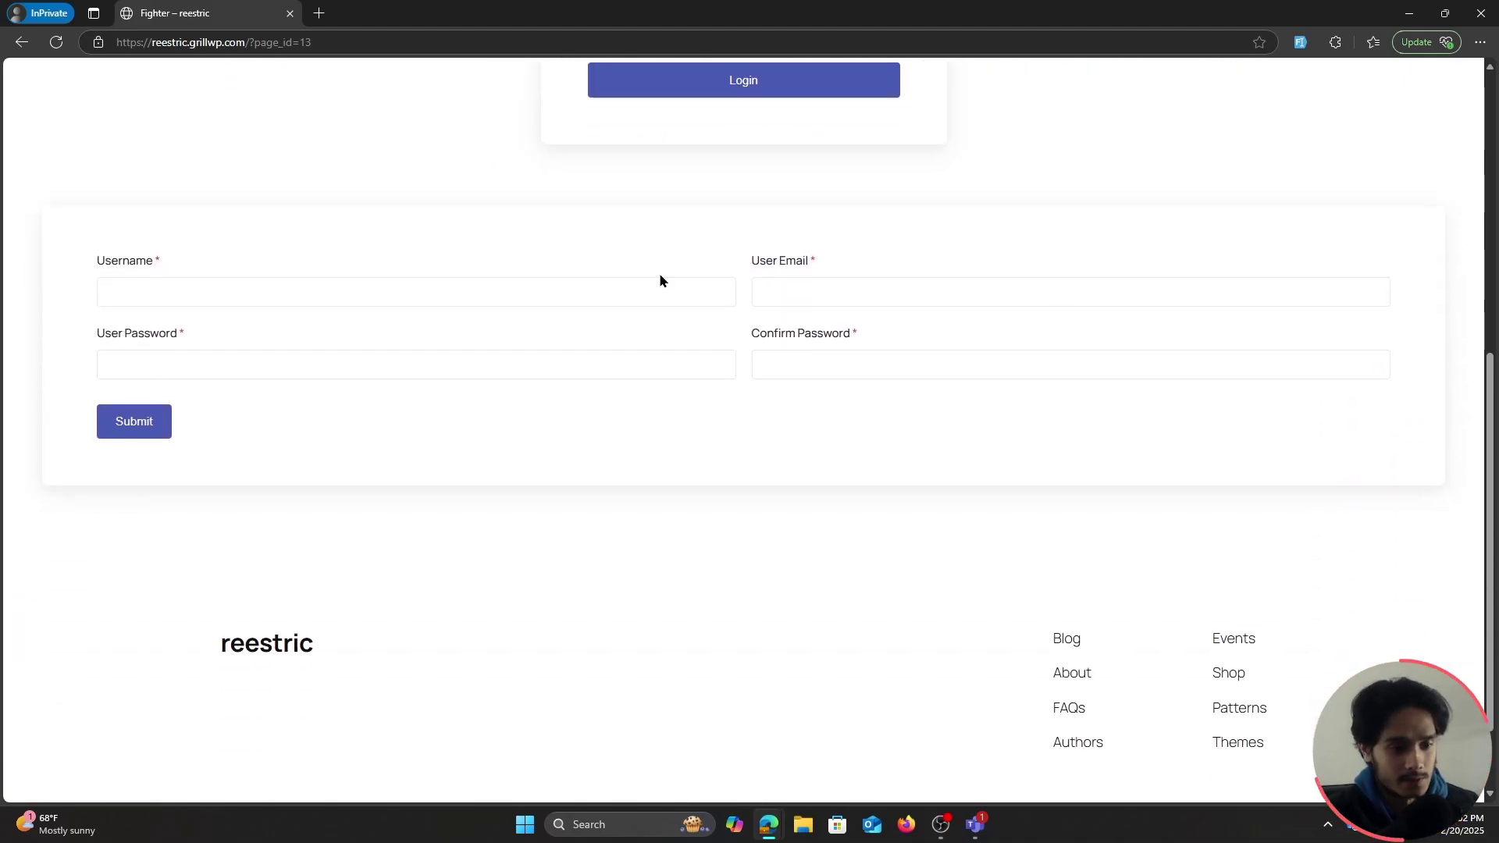
pyautogui.scroll(7, 1152, 460)
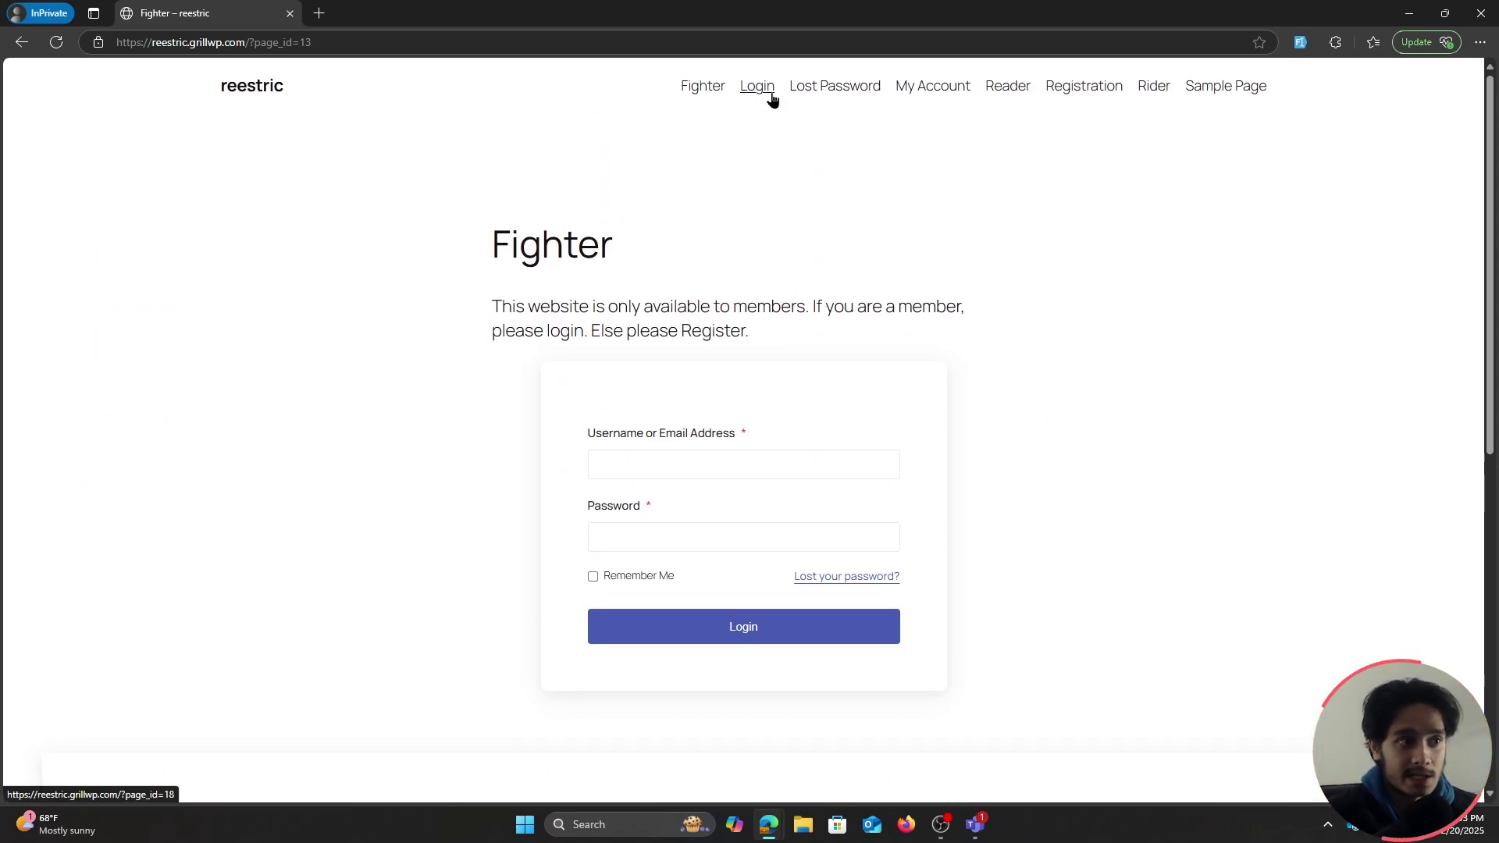
# Visit the My Account, Registration and Rider pages, then return to the Fighter editor
pyautogui.click(923, 89)
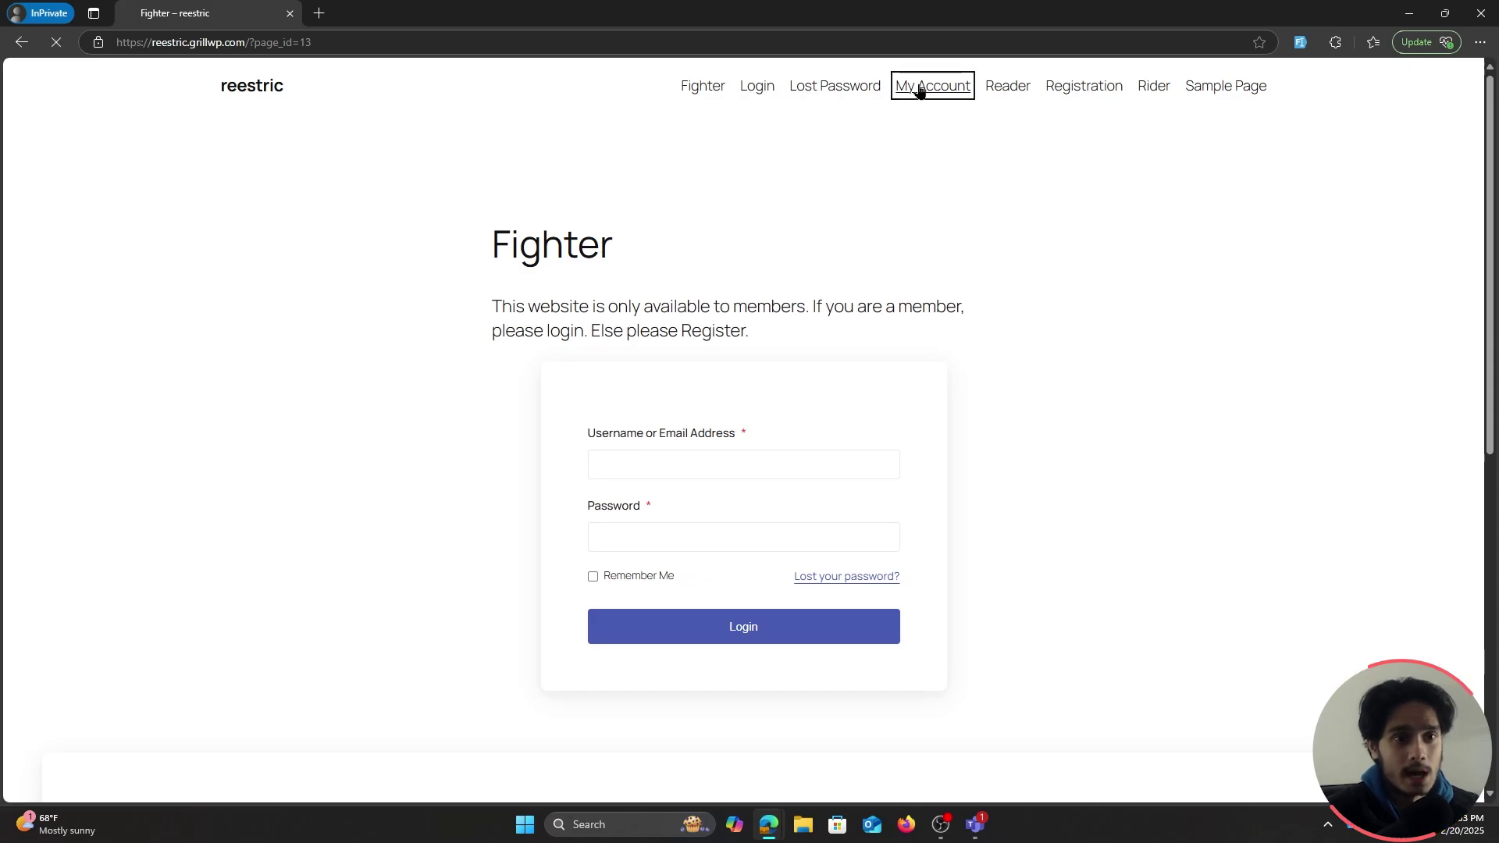
pyautogui.click(1049, 93)
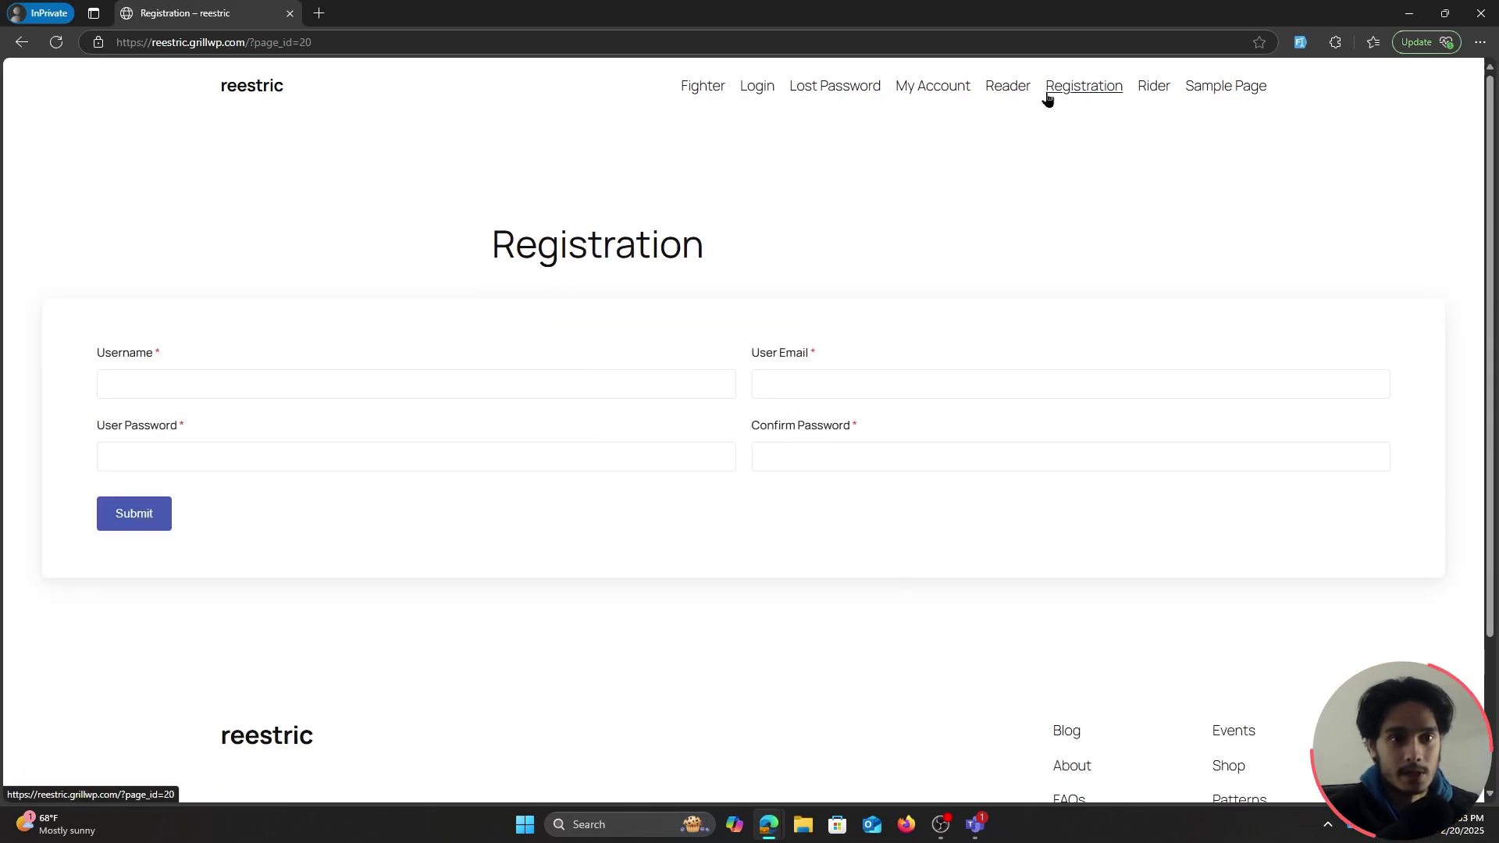
pyautogui.click(1153, 88)
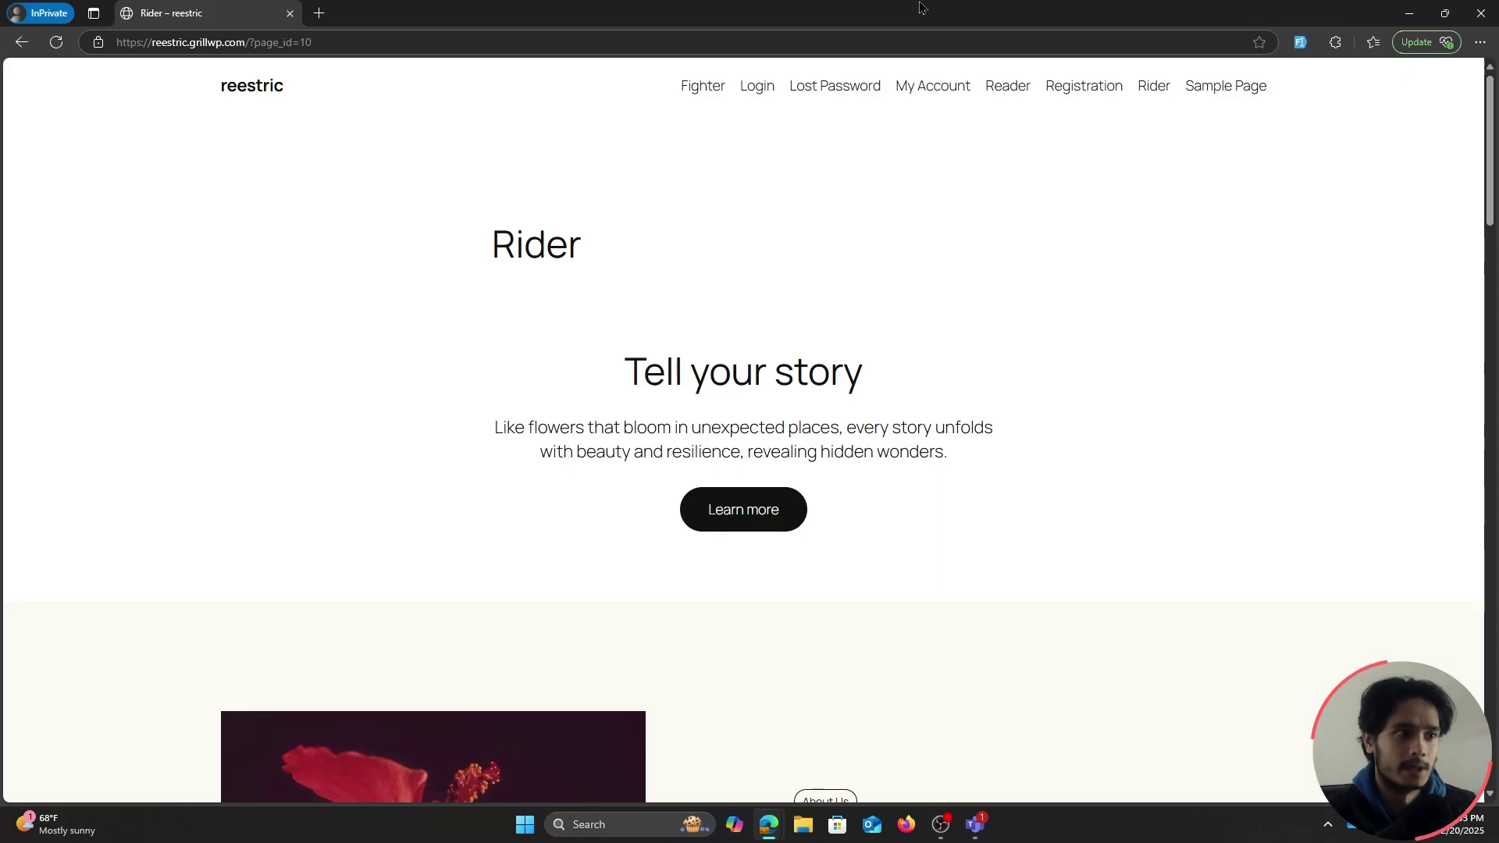
pyautogui.doubleClick(920, 8)
pyautogui.click(373, 328)
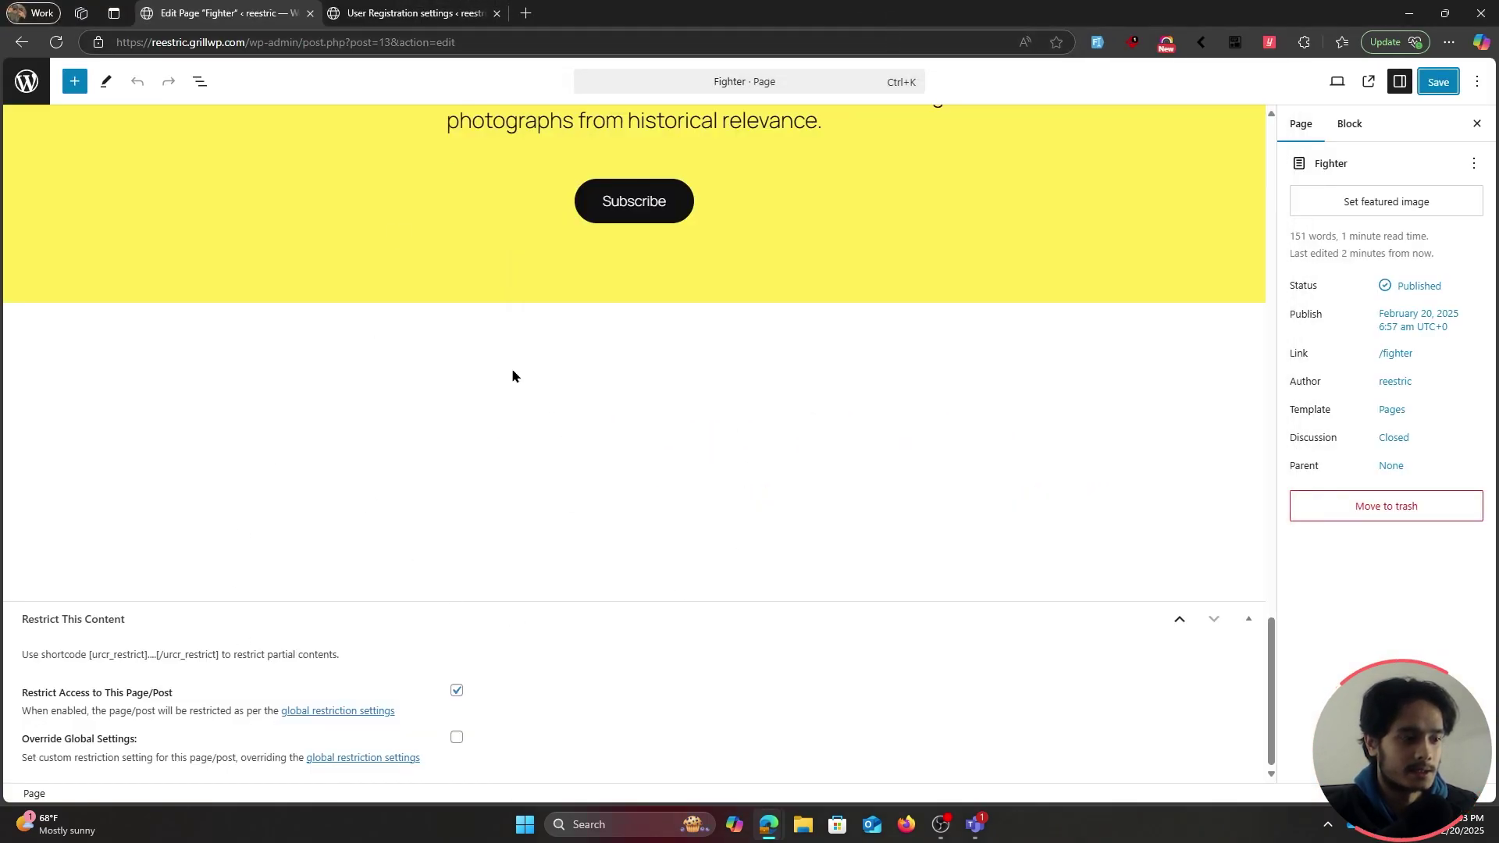
# Override Fighter's restriction to Choose Specific Roles with only Subscriber, save, and return to Pages
pyautogui.scroll(5, 873, 372)
pyautogui.scroll(-6, 873, 391)
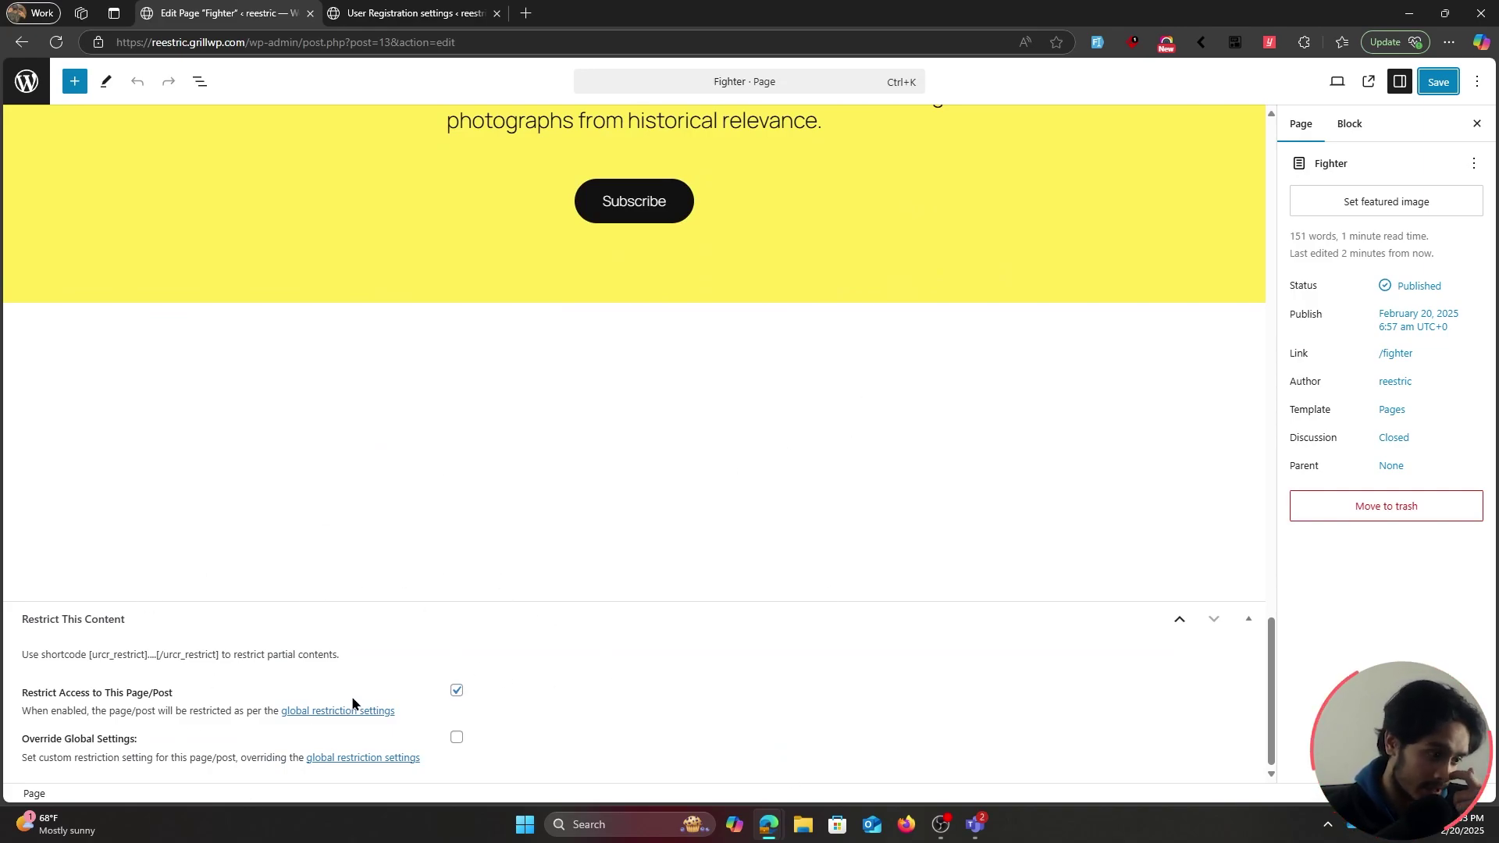
pyautogui.click(458, 739)
pyautogui.click(553, 743)
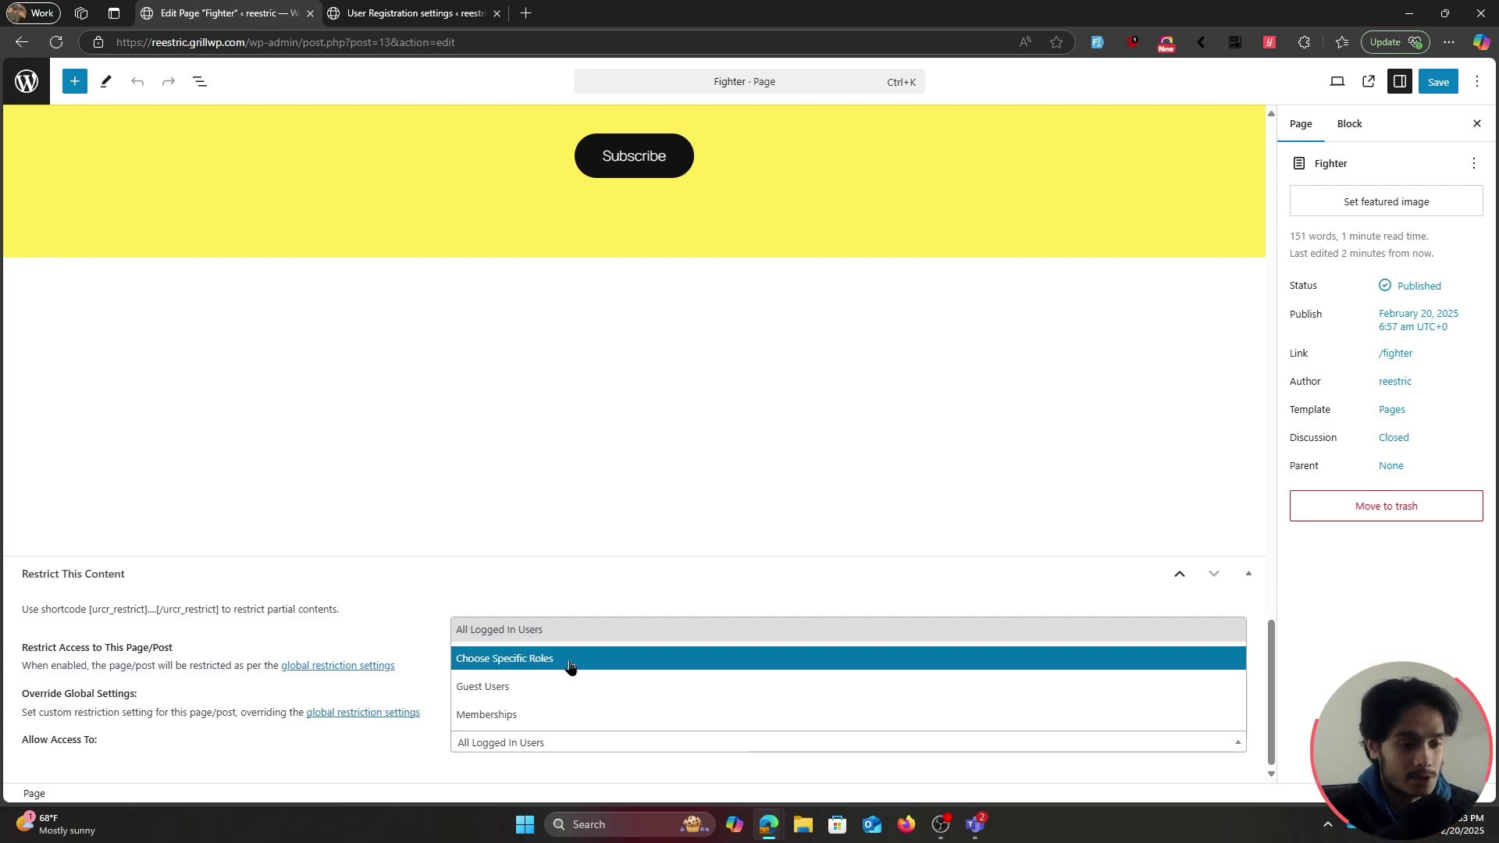
pyautogui.click(570, 667)
pyautogui.scroll(-1, 516, 703)
pyautogui.click(500, 729)
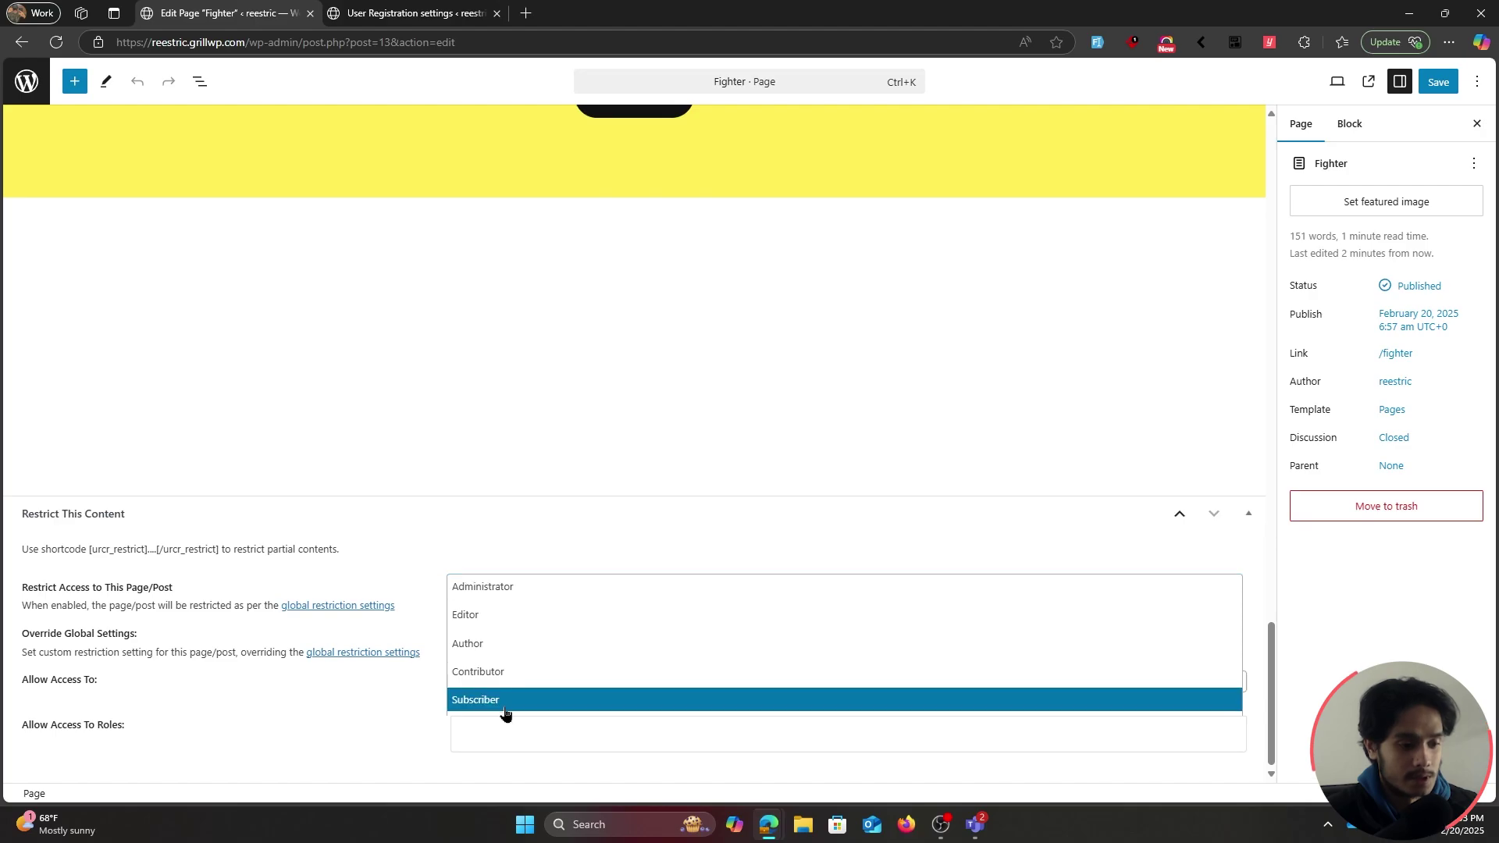
pyautogui.click(505, 703)
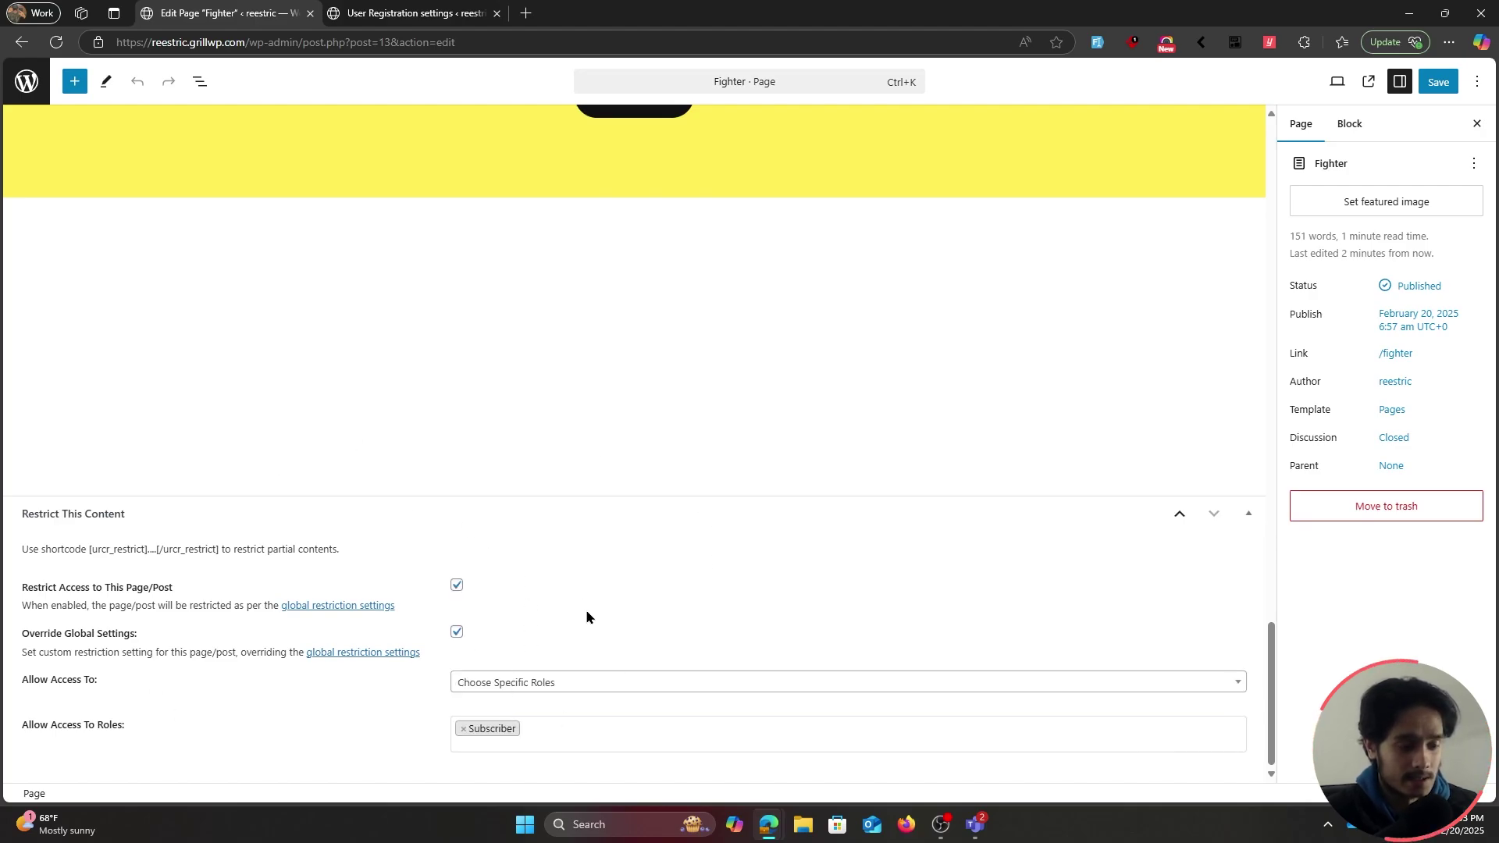
pyautogui.click(1439, 81)
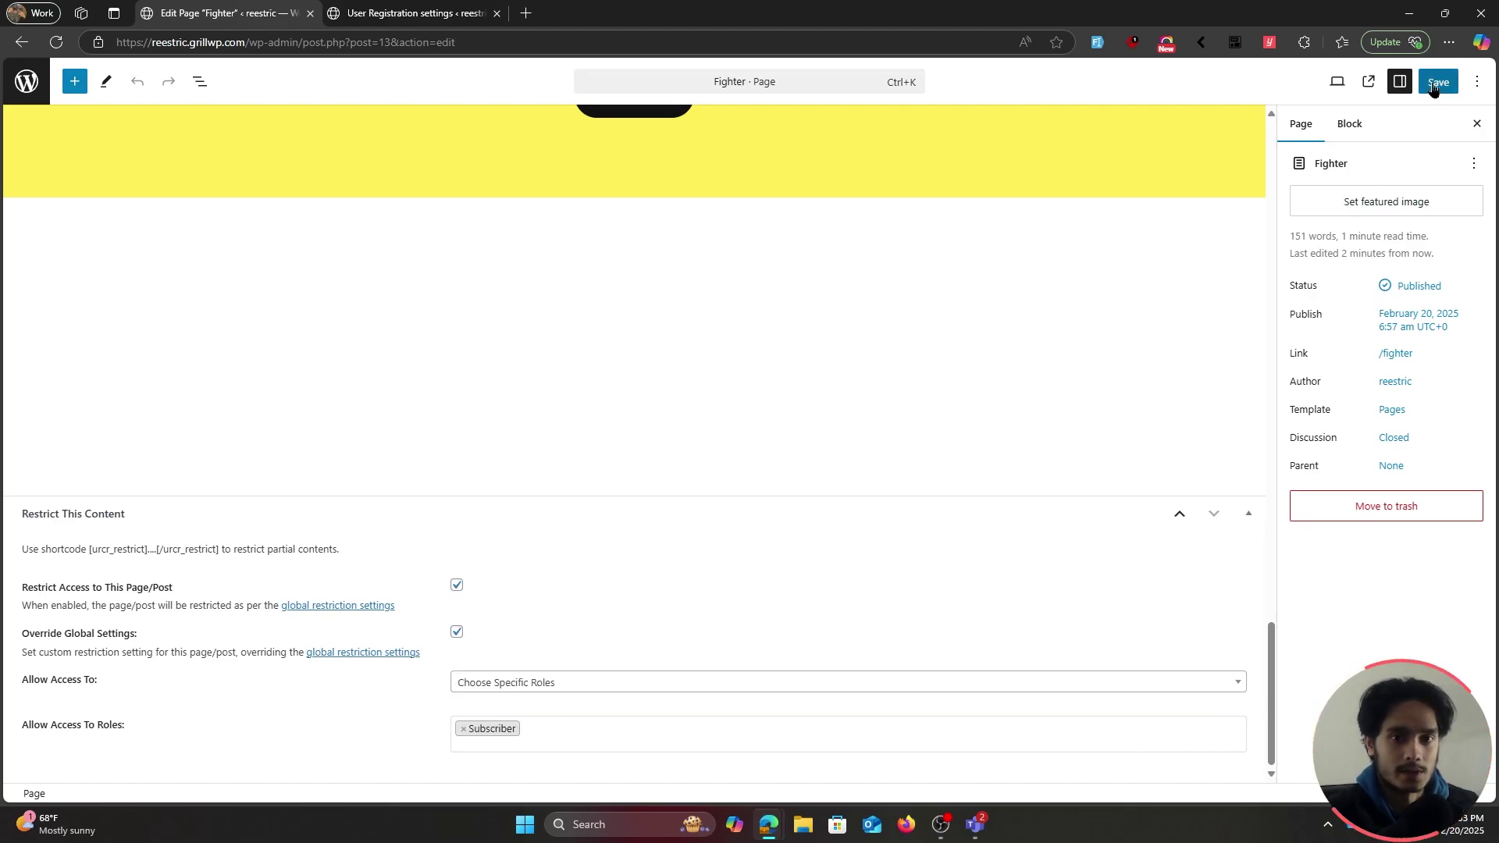
pyautogui.hotkey('alt', 'Left')
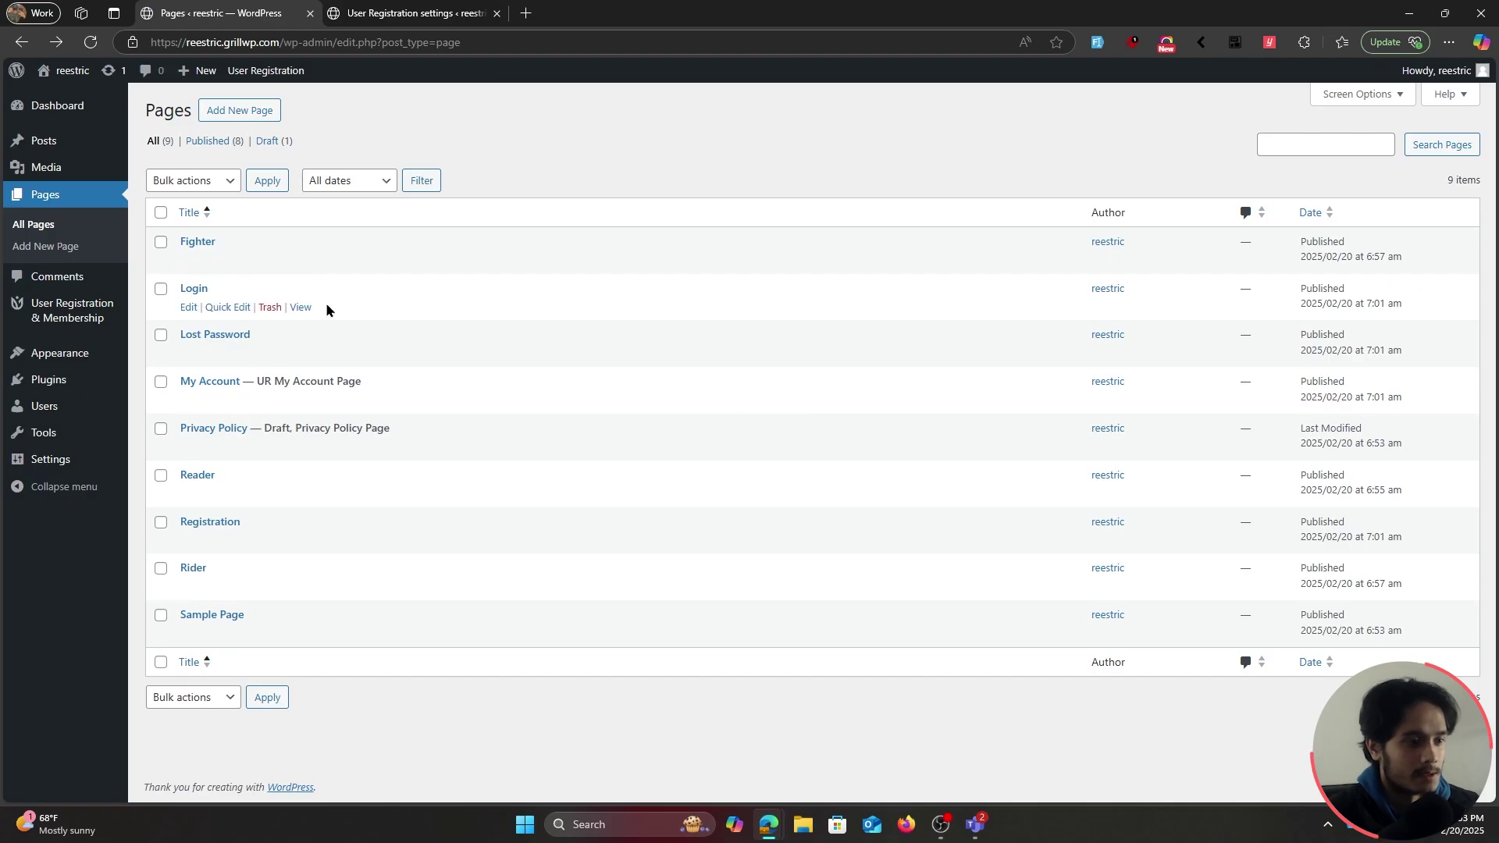
# Edit the Reader page and tick Restrict Access to This Page/Post
pyautogui.click(188, 494)
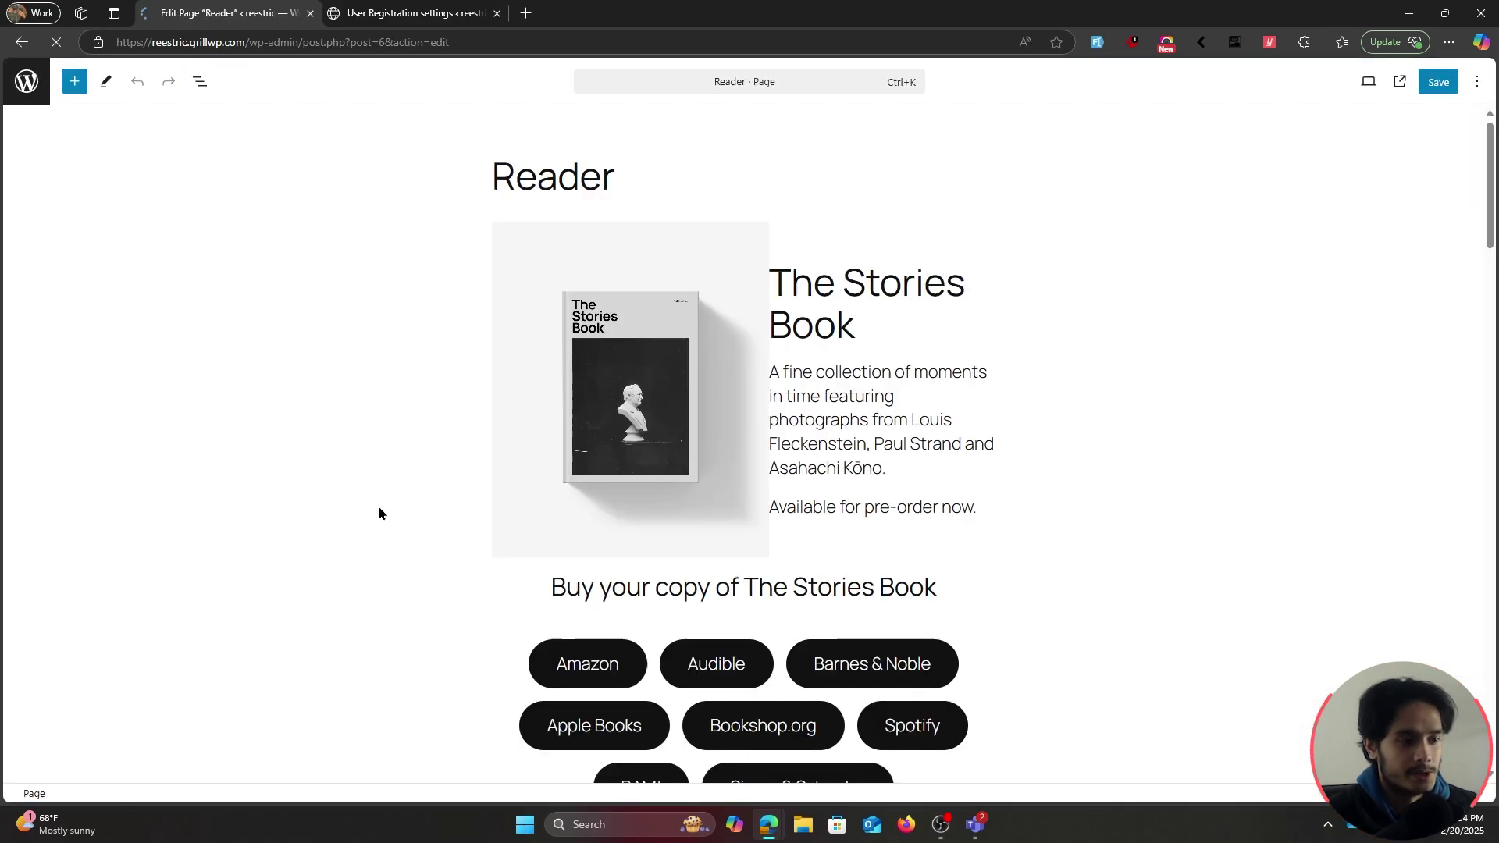
pyautogui.scroll(-10, 952, 535)
pyautogui.scroll(-12, 953, 535)
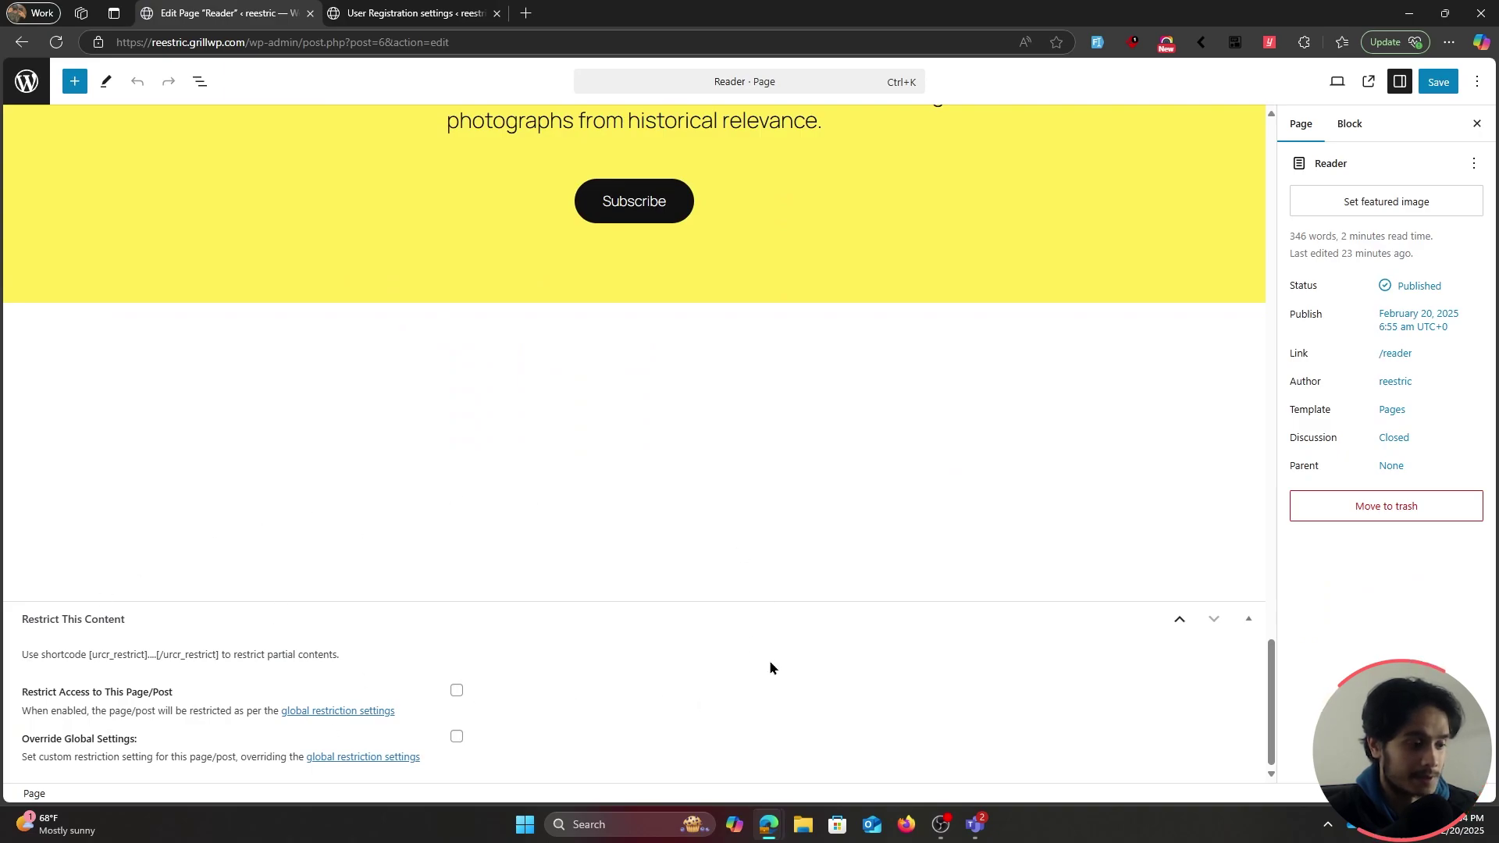
pyautogui.click(458, 691)
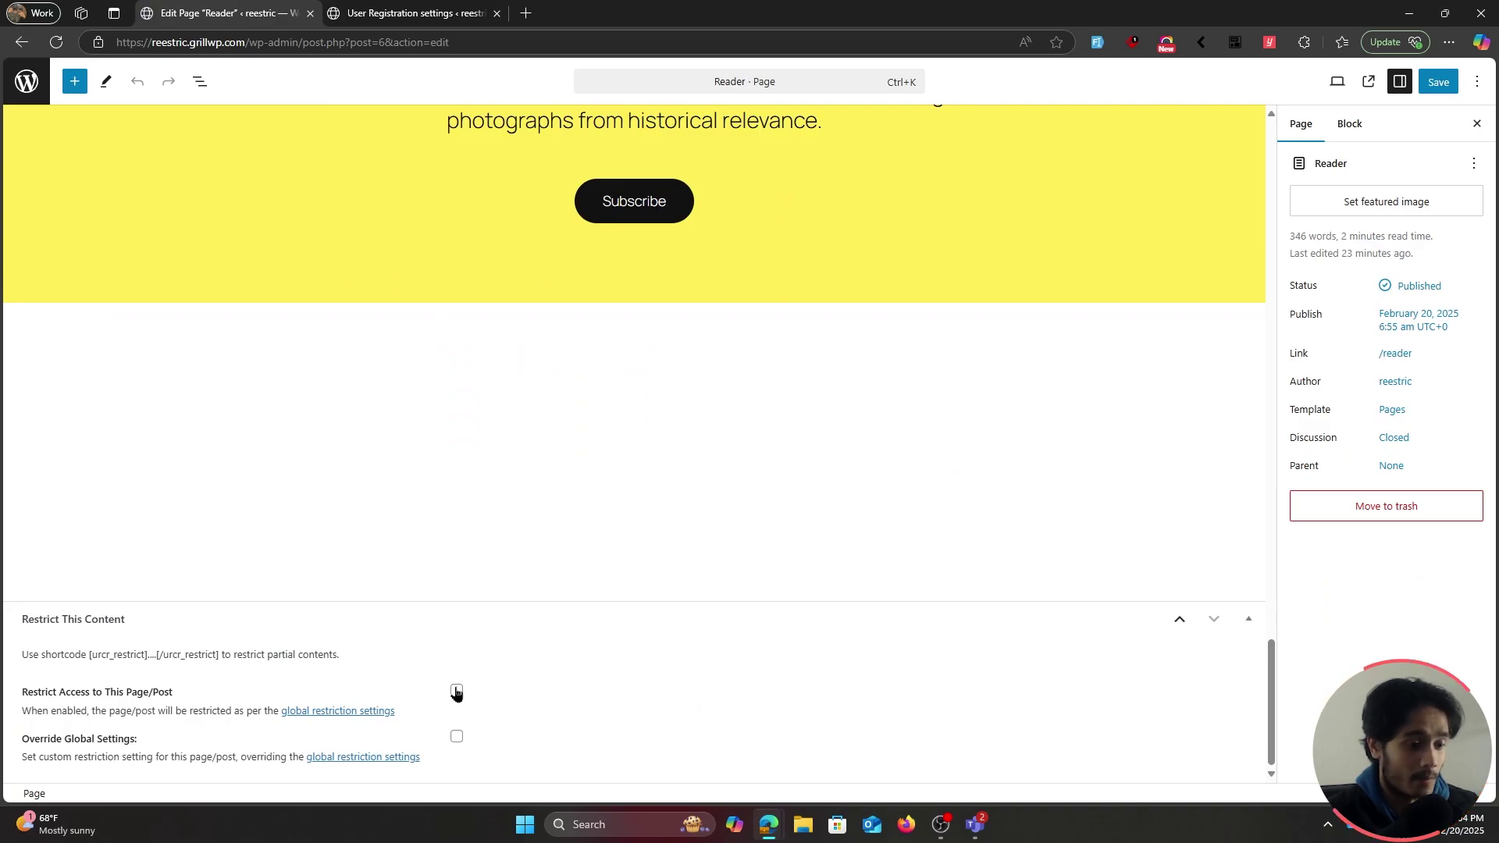
# Override global settings to allow only the Contributor role and save the Reader page
pyautogui.click(457, 737)
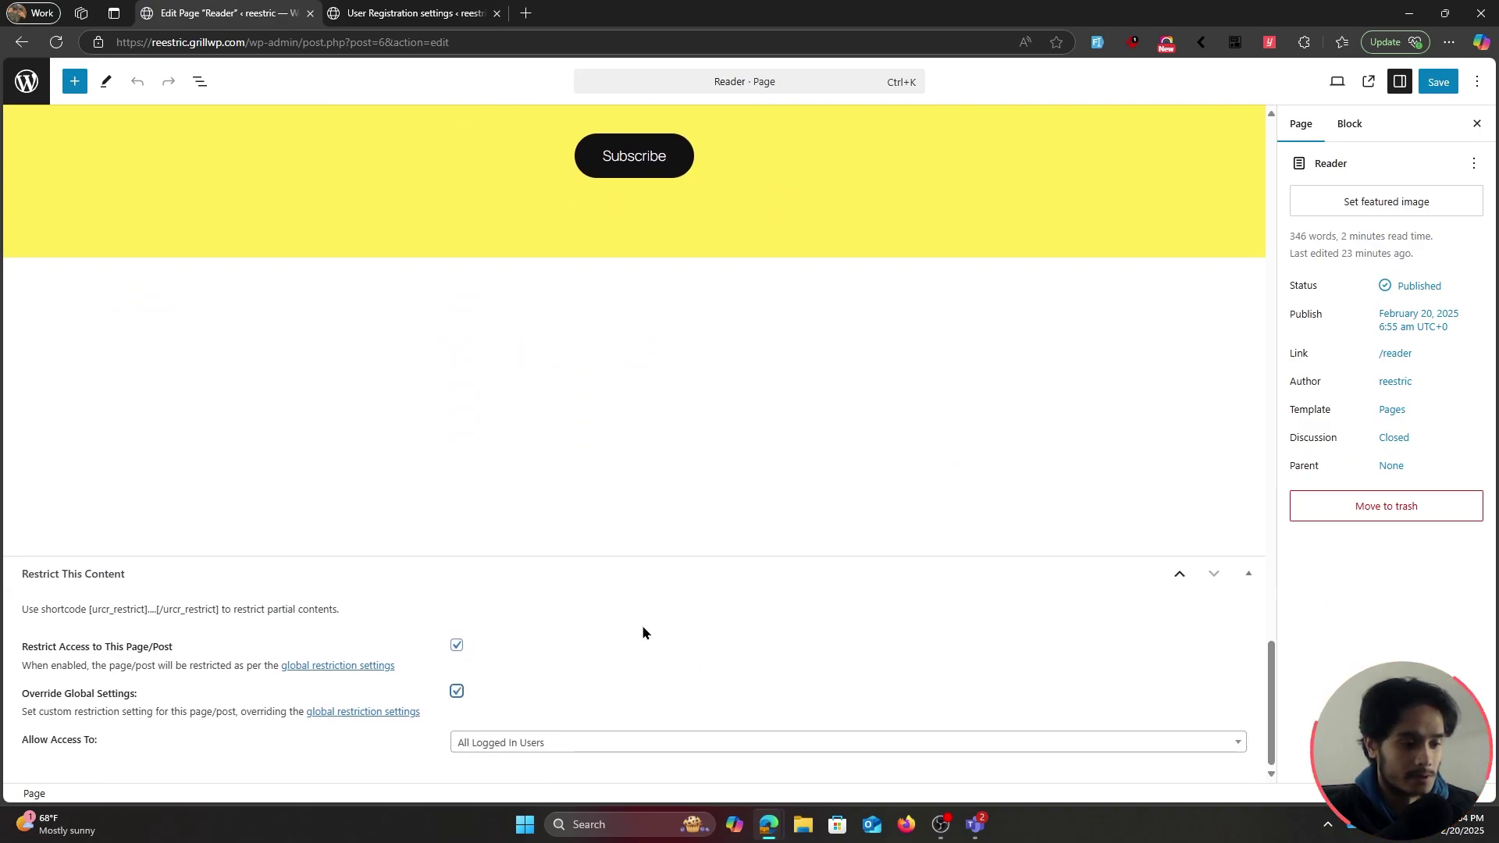
pyautogui.click(538, 742)
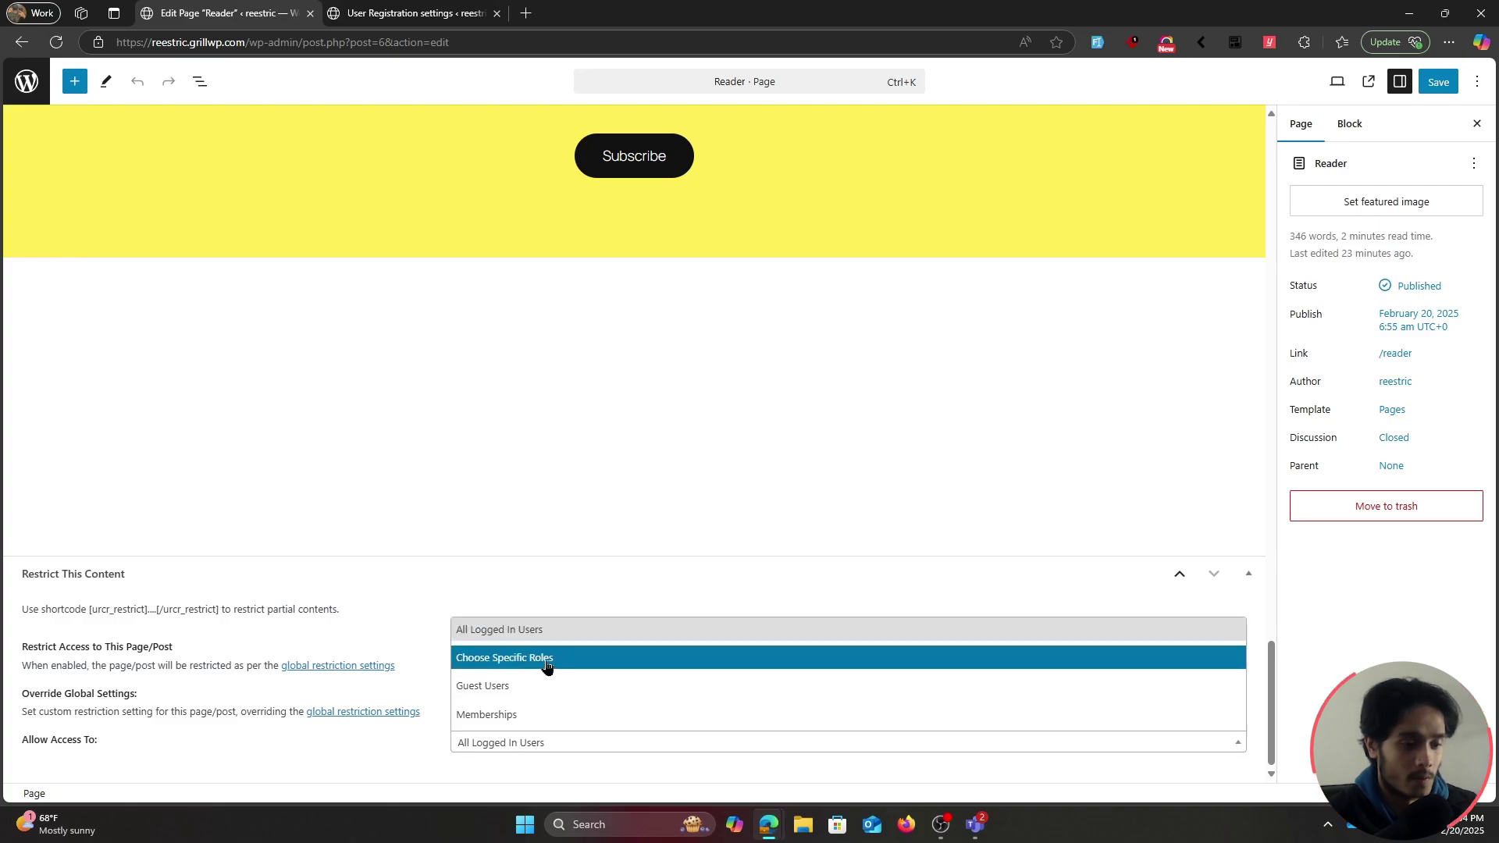
pyautogui.click(548, 658)
pyautogui.click(559, 731)
pyautogui.click(517, 673)
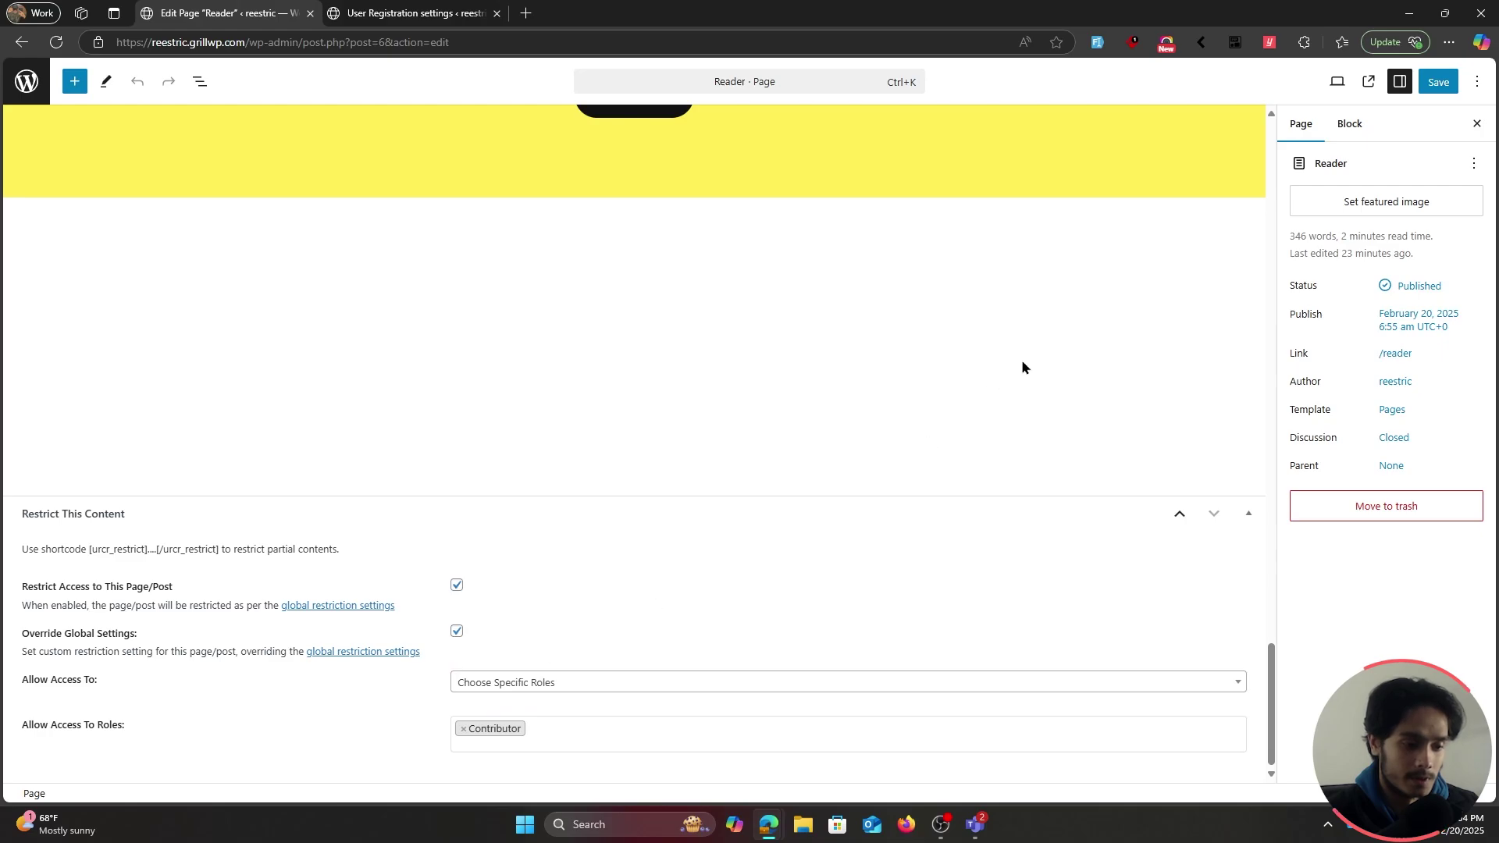
pyautogui.click(1438, 82)
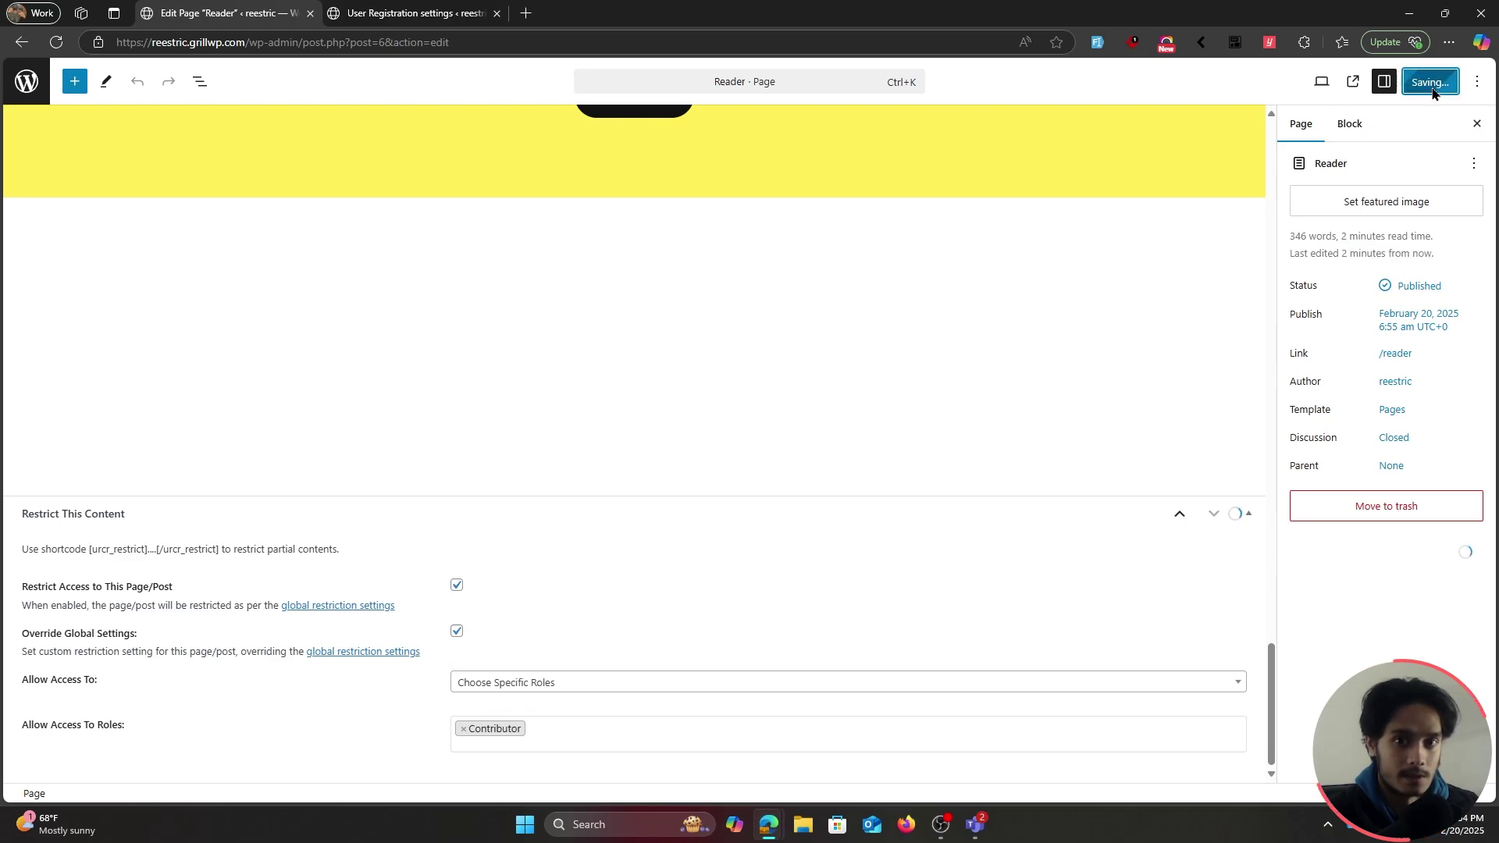
pyautogui.click(581, 463)
pyautogui.hotkey('alt', 'Tab')
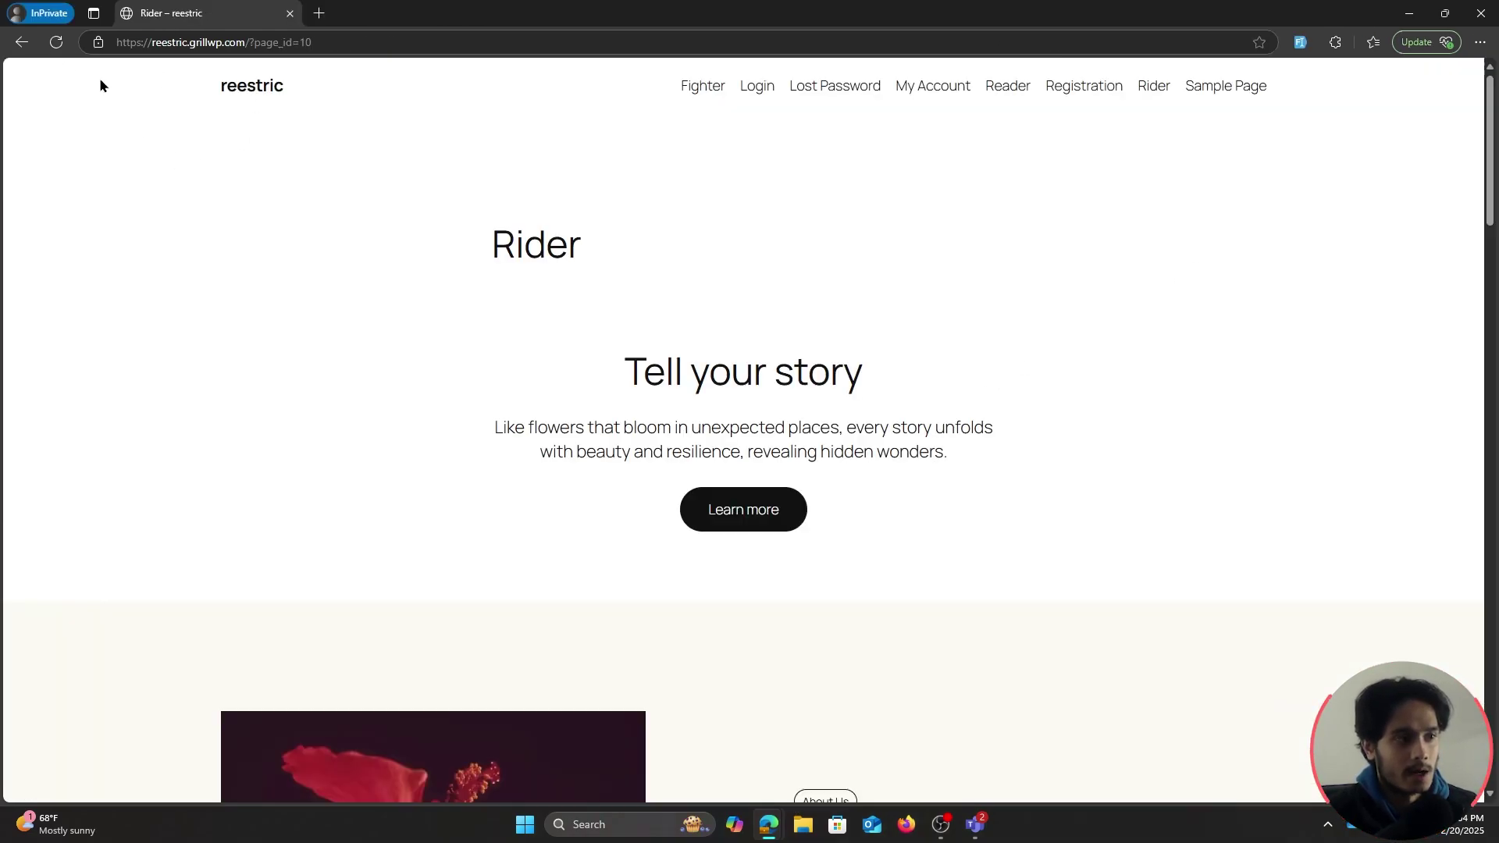
# Reload the site and, as a guest, view the Fighter and Reader pages
pyautogui.click(56, 42)
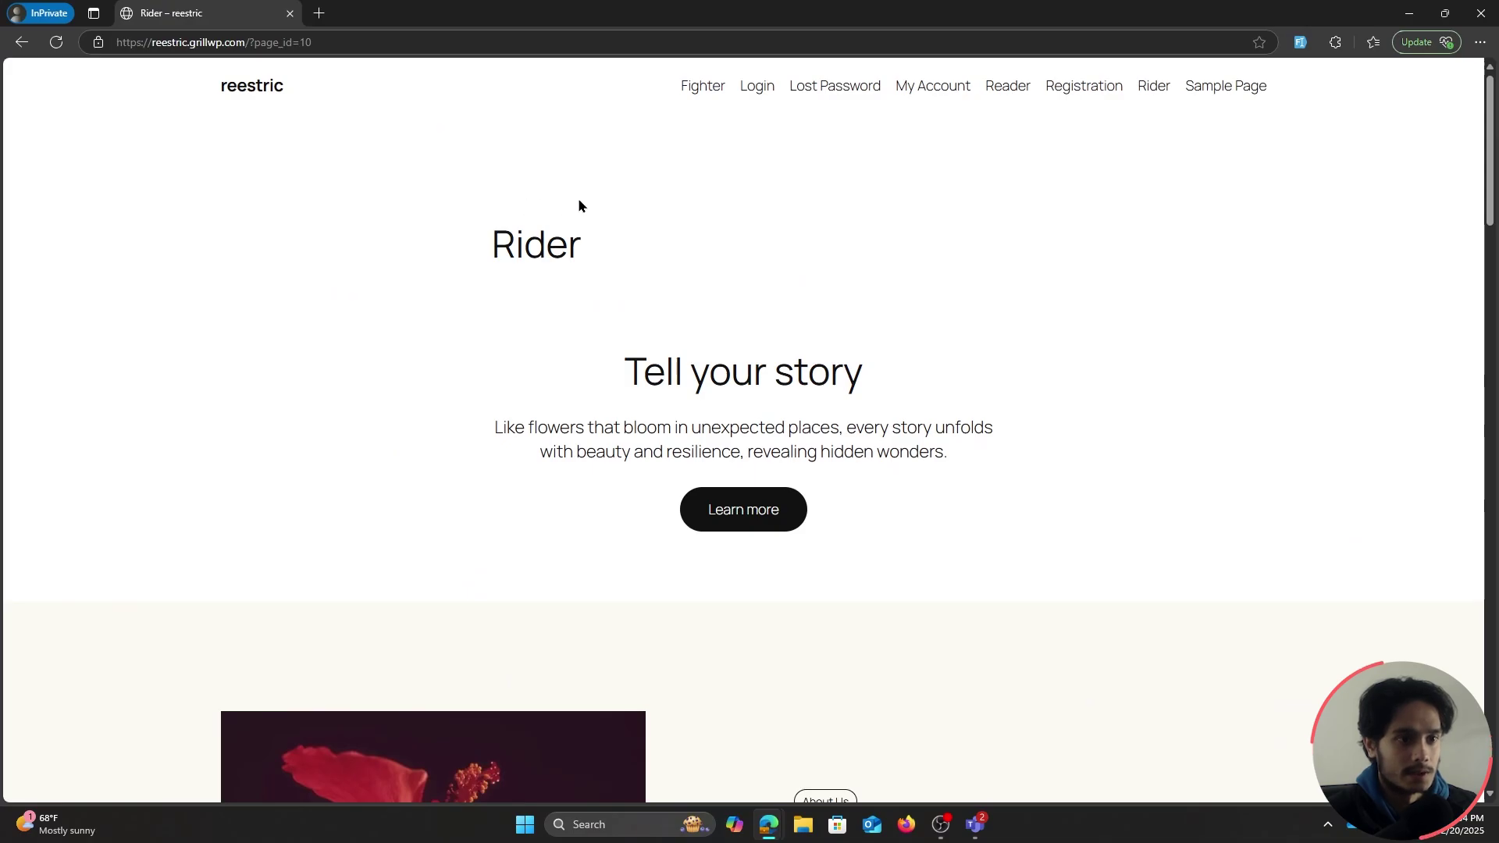
pyautogui.click(691, 94)
pyautogui.scroll(-6, 970, 587)
pyautogui.scroll(6, 921, 297)
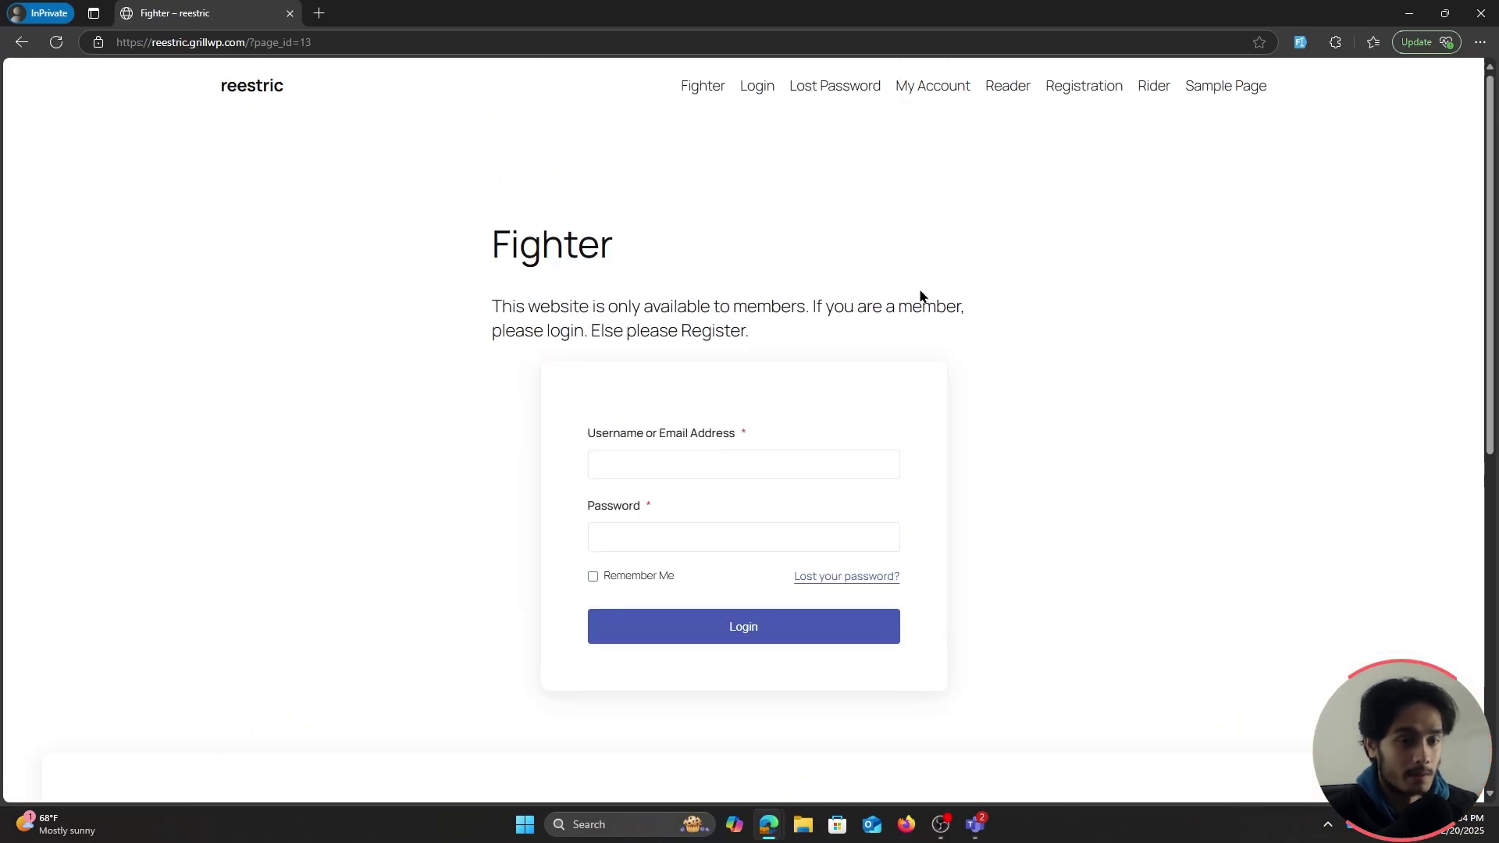
pyautogui.click(999, 90)
pyautogui.scroll(-5, 1140, 537)
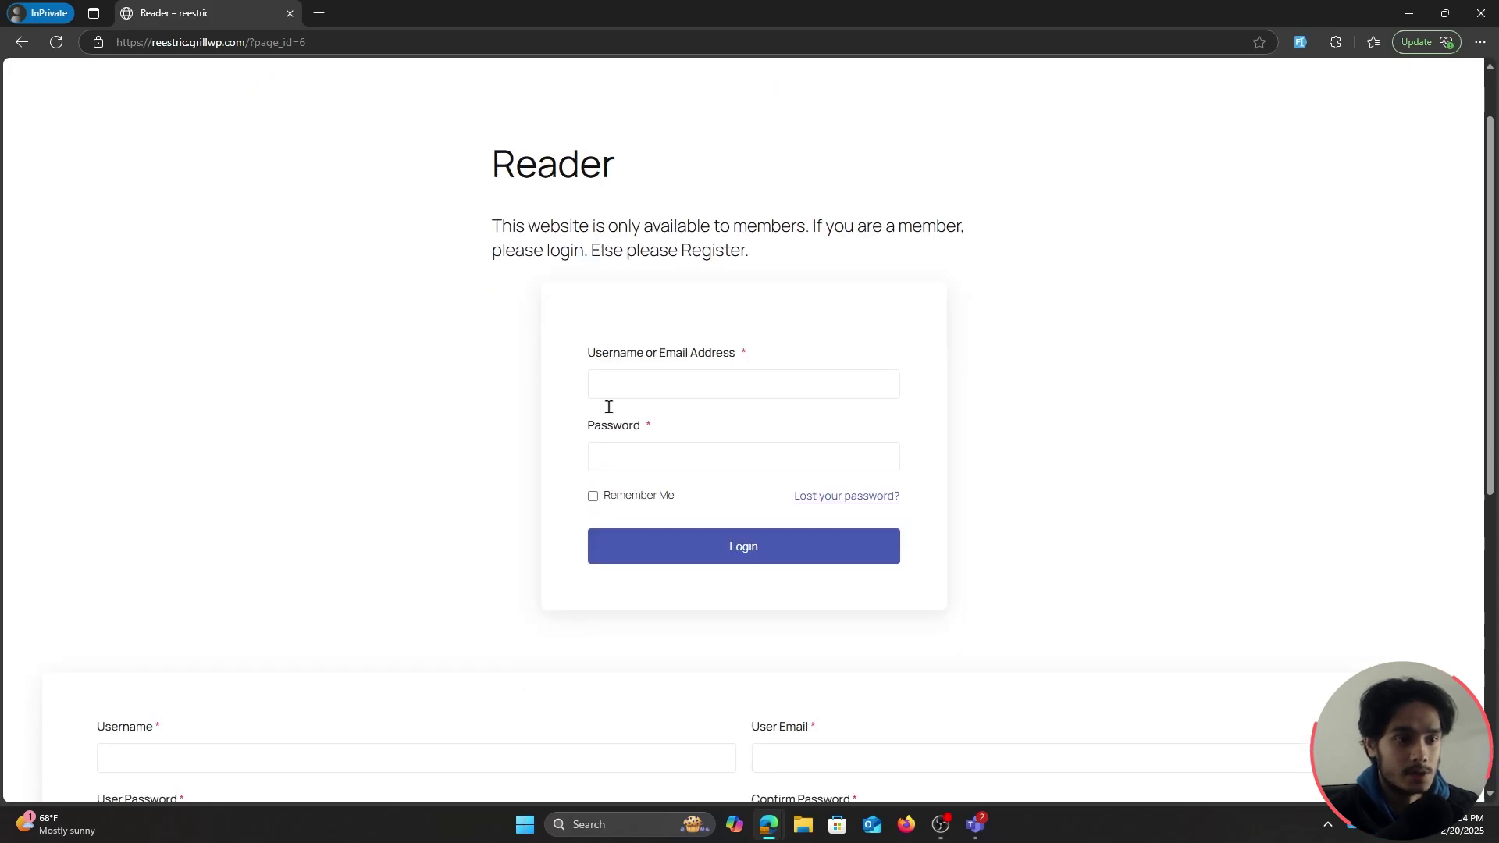
pyautogui.scroll(5, 1140, 536)
pyautogui.click(703, 86)
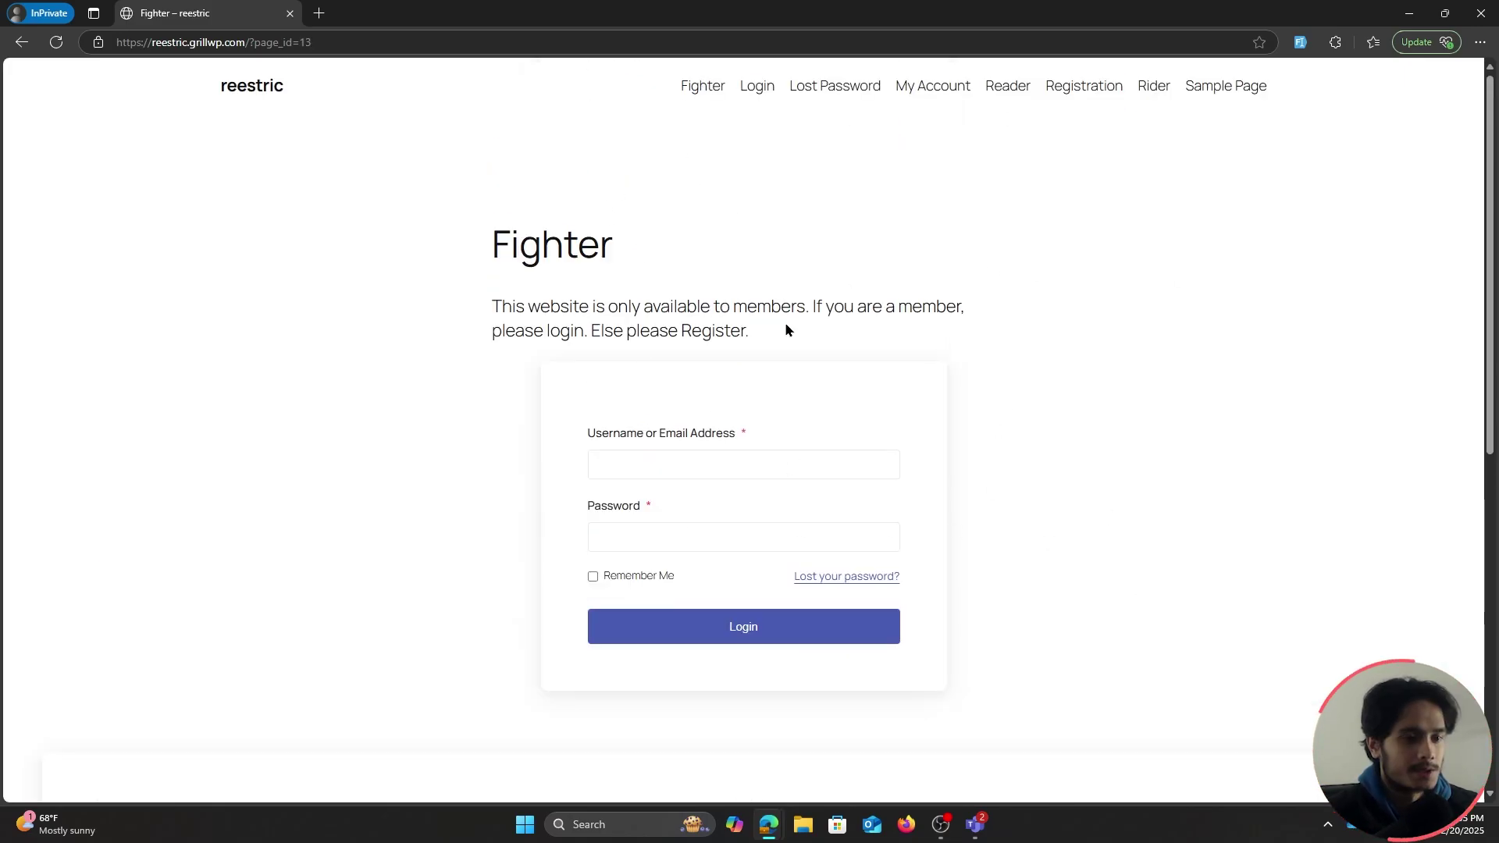
# Log in on Fighter with the test member's username and password, with Remember Me checked, and view its content
pyautogui.click(769, 463)
pyautogui.write('test')
pyautogui.click(682, 524)
pyautogui.write('test')
pyautogui.click(593, 576)
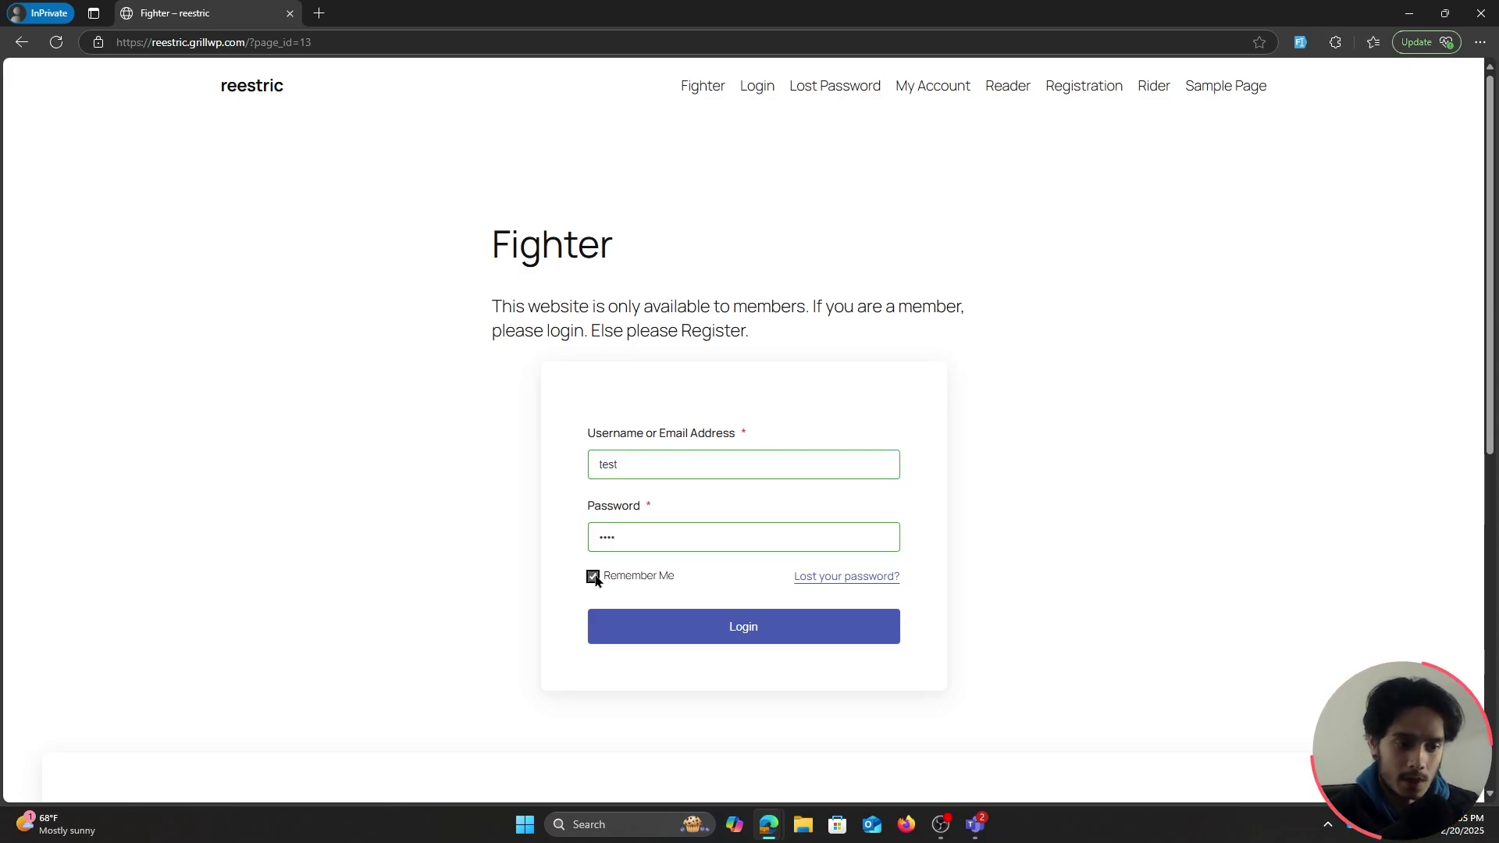
pyautogui.click(716, 626)
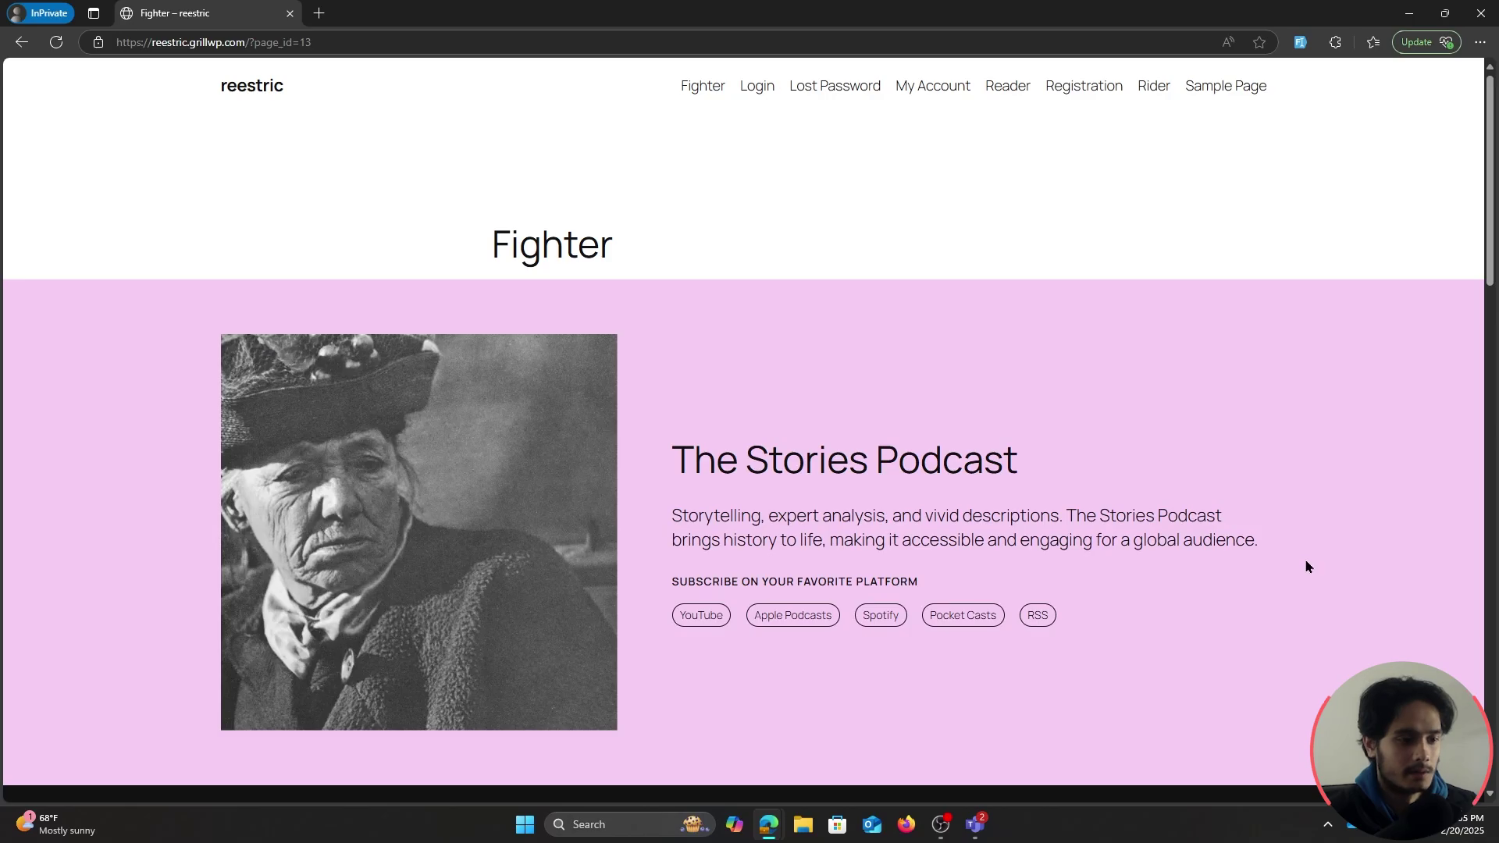
pyautogui.scroll(-10, 1154, 328)
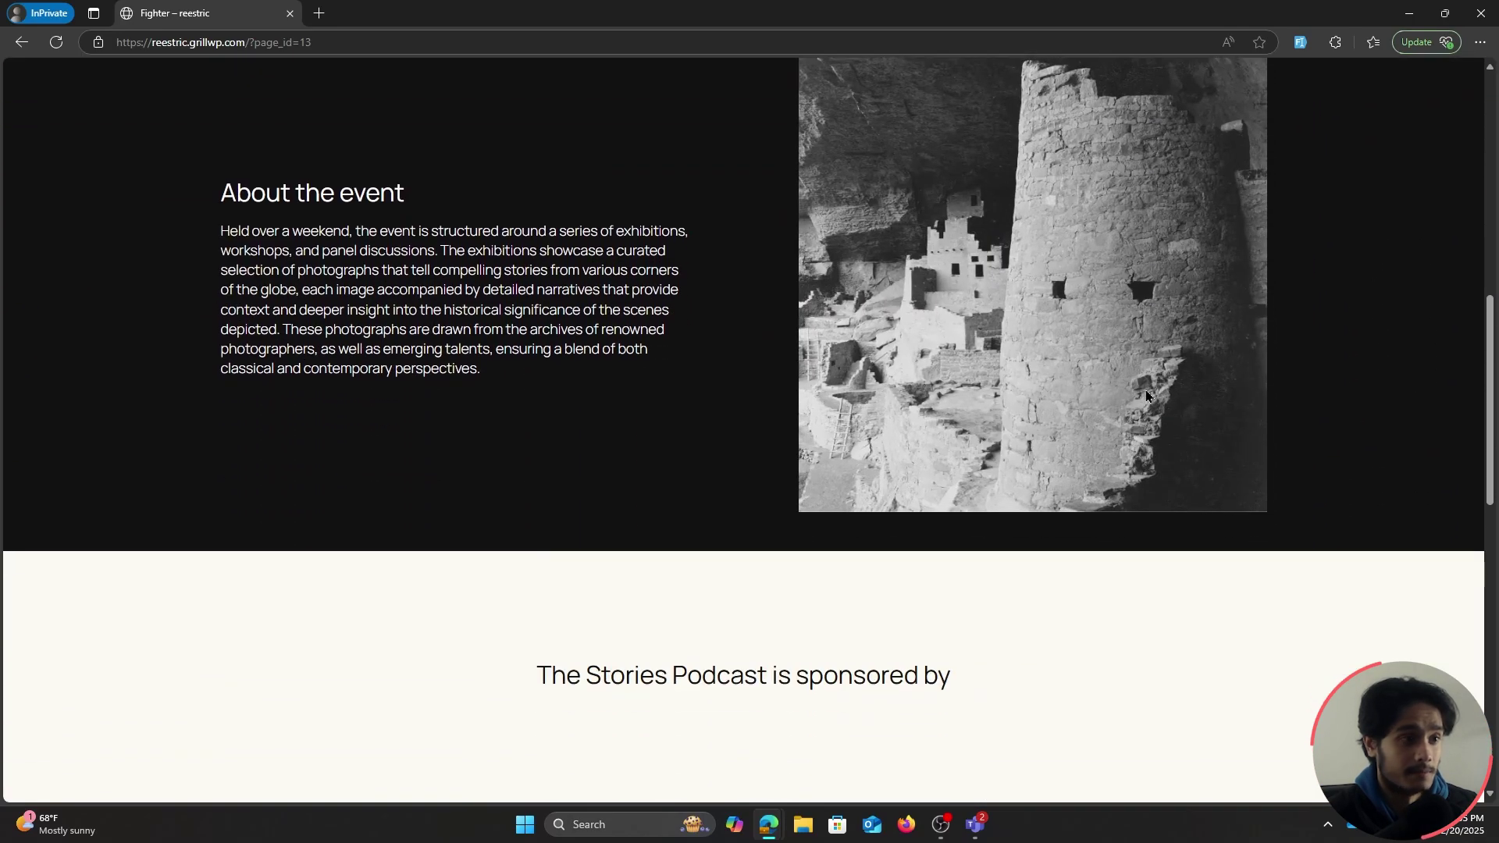
pyautogui.scroll(12, 1146, 399)
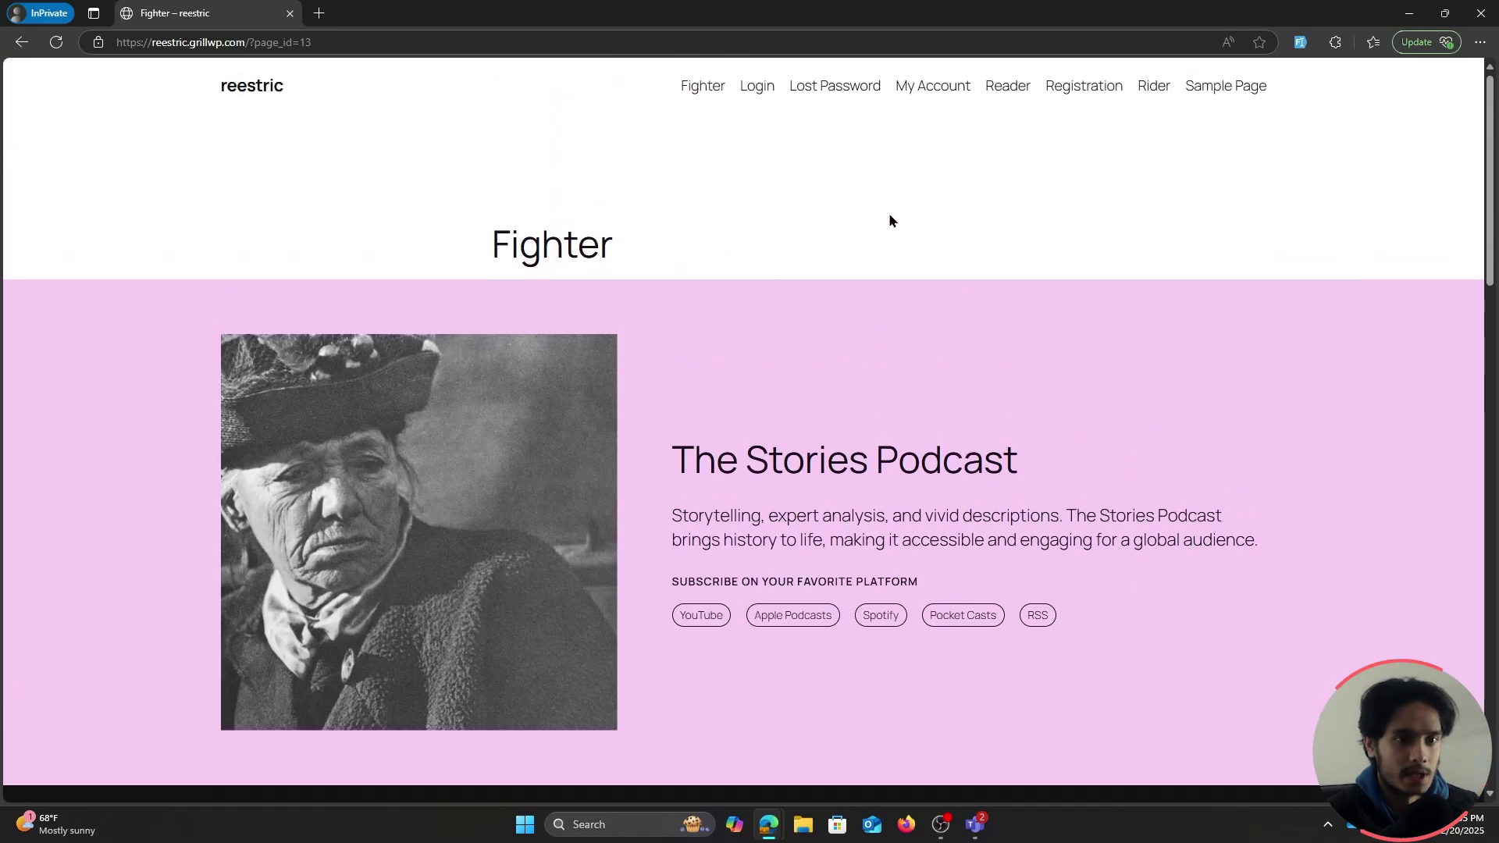
# Open Reader as the member and highlight its members-only restriction message
pyautogui.click(1014, 92)
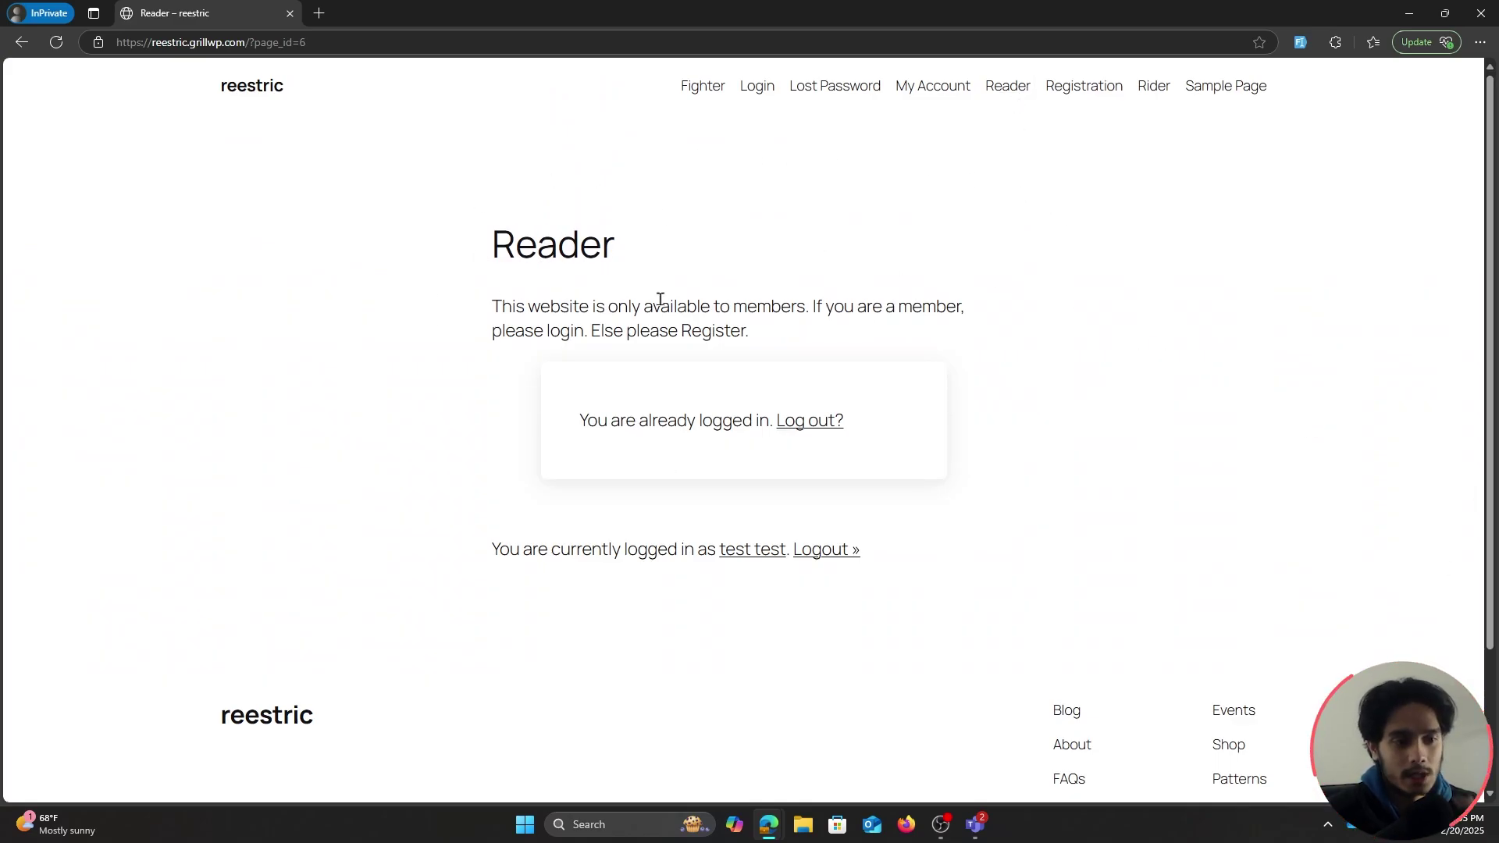
pyautogui.moveTo(493, 306); pyautogui.dragTo(876, 332)
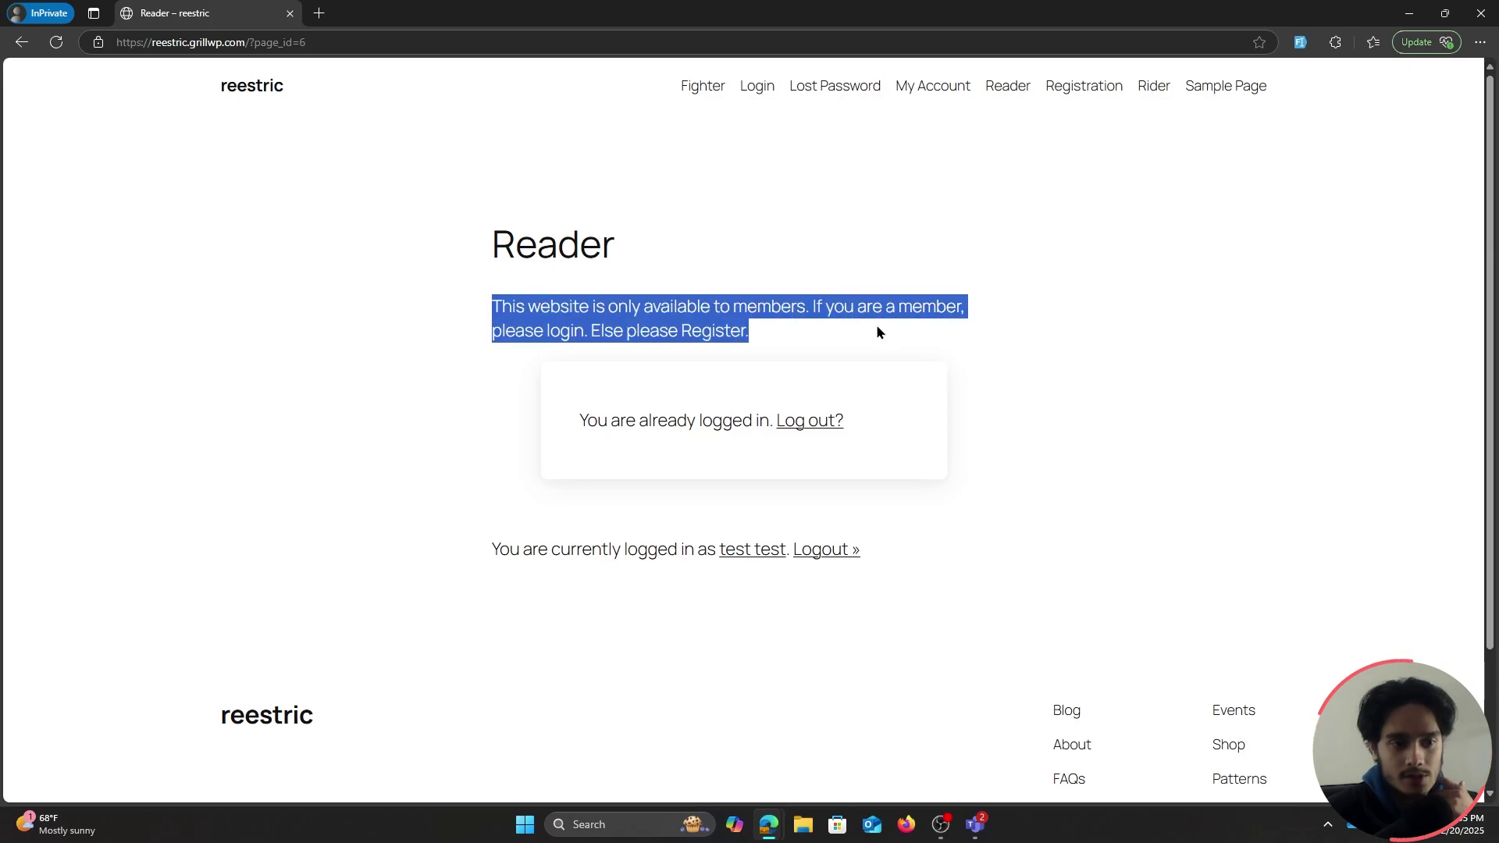
pyautogui.click(1097, 360)
pyautogui.scroll(-2, 1097, 360)
pyautogui.scroll(2, 1097, 360)
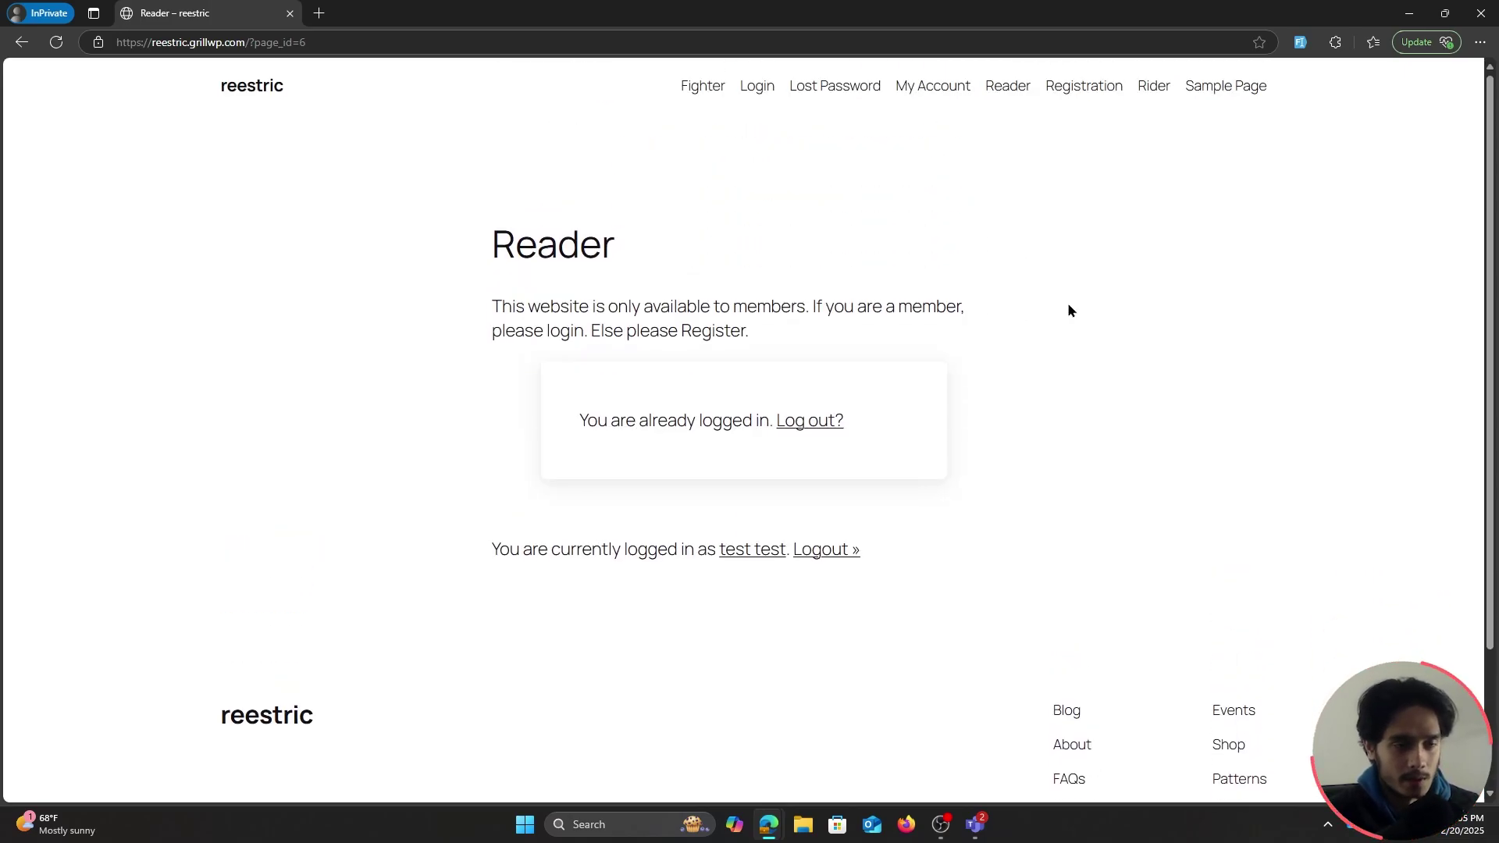
pyautogui.hotkey('alt', 'Tab')
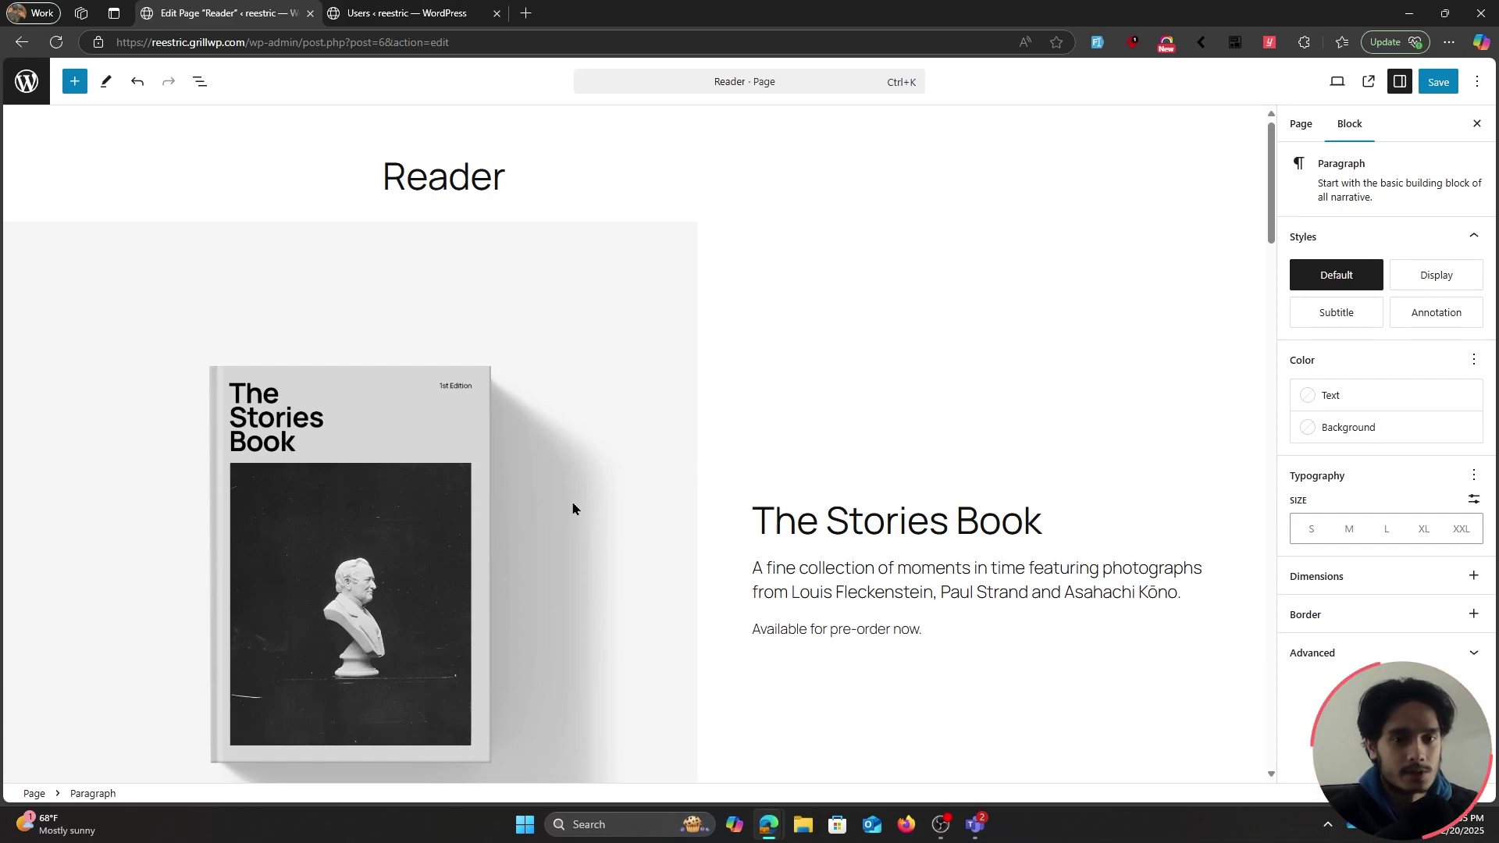
# Inspect the Reader page's blocks in List View, selecting the top group holding the book section
pyautogui.scroll(-1, 573, 509)
pyautogui.scroll(-1, 573, 510)
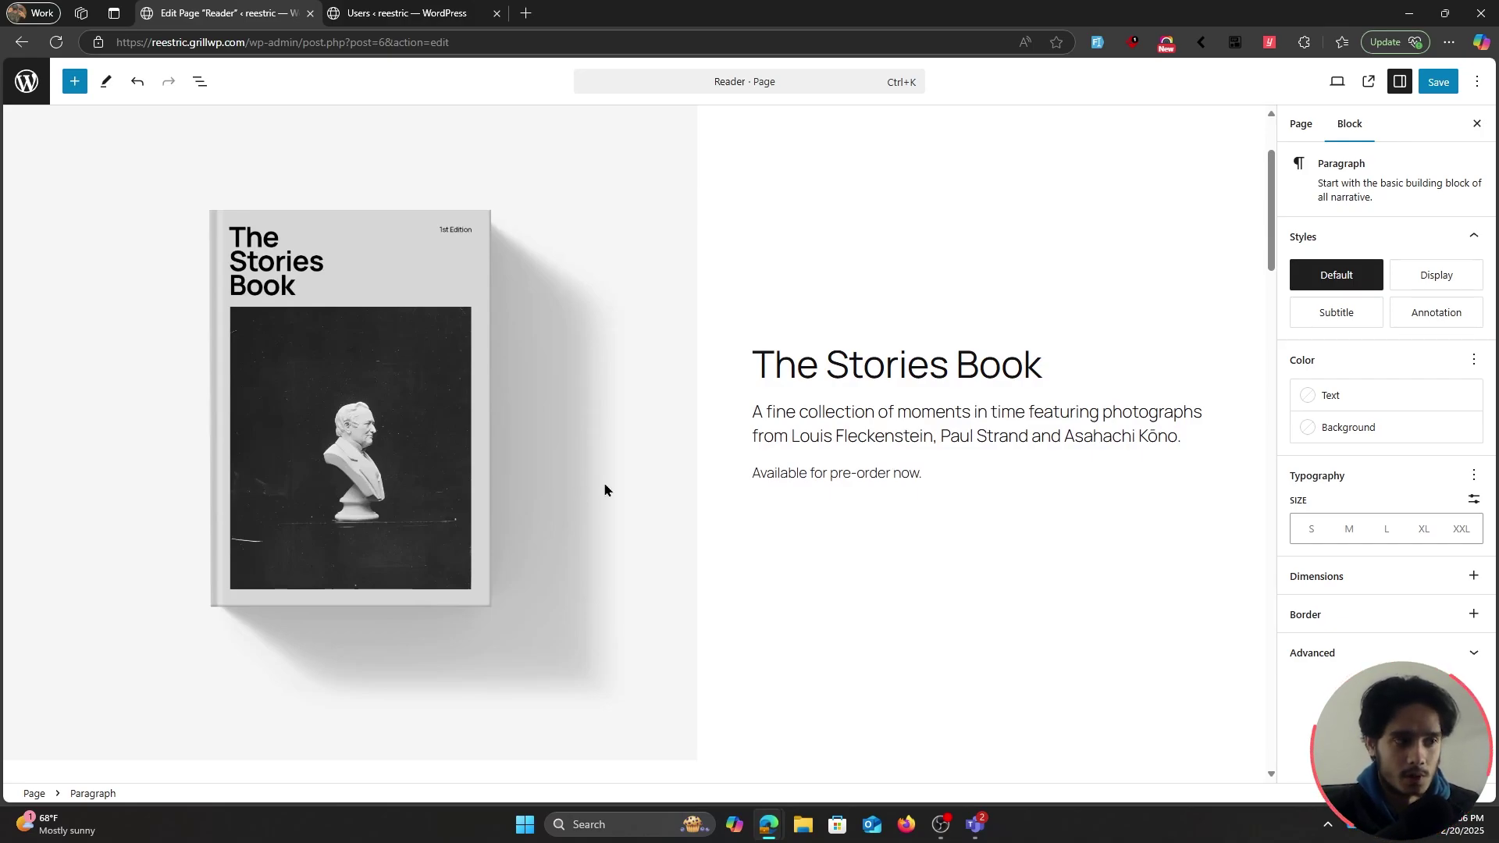
pyautogui.scroll(-8, 784, 470)
pyautogui.scroll(-12, 606, 459)
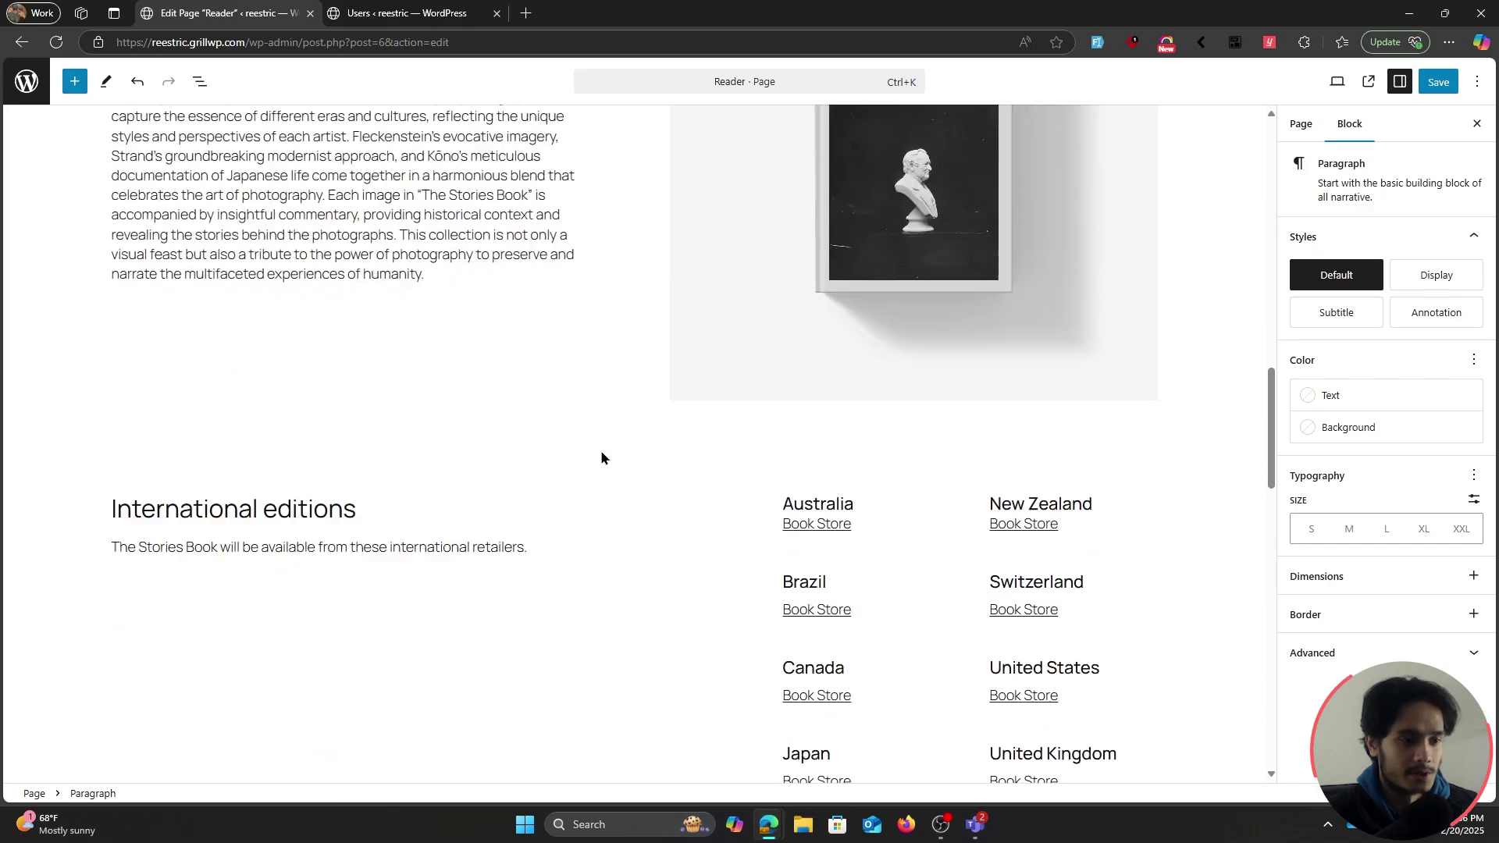
pyautogui.scroll(15, 586, 438)
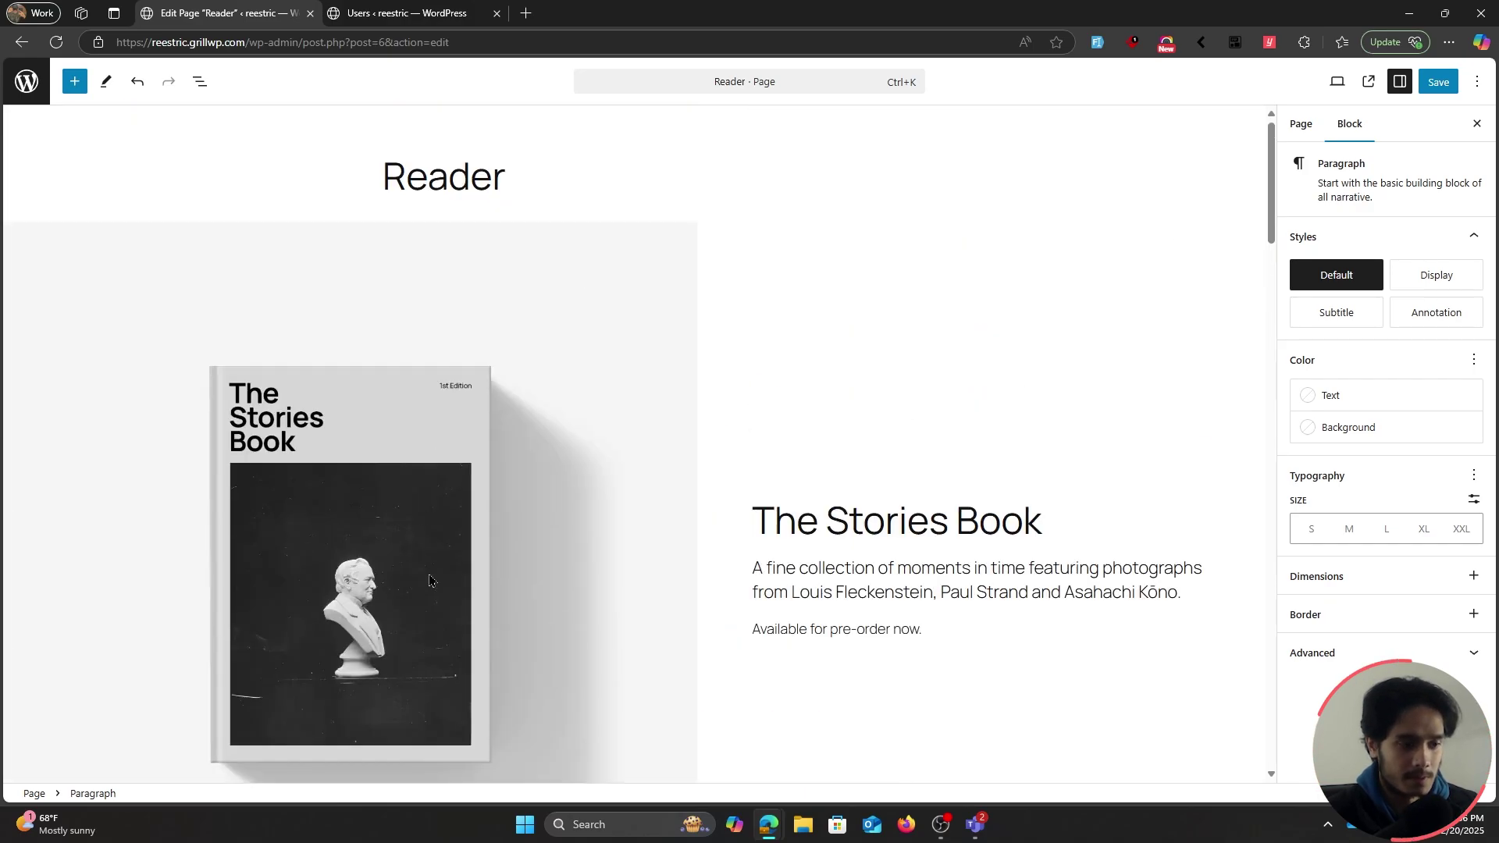
pyautogui.click(715, 251)
pyautogui.click(200, 81)
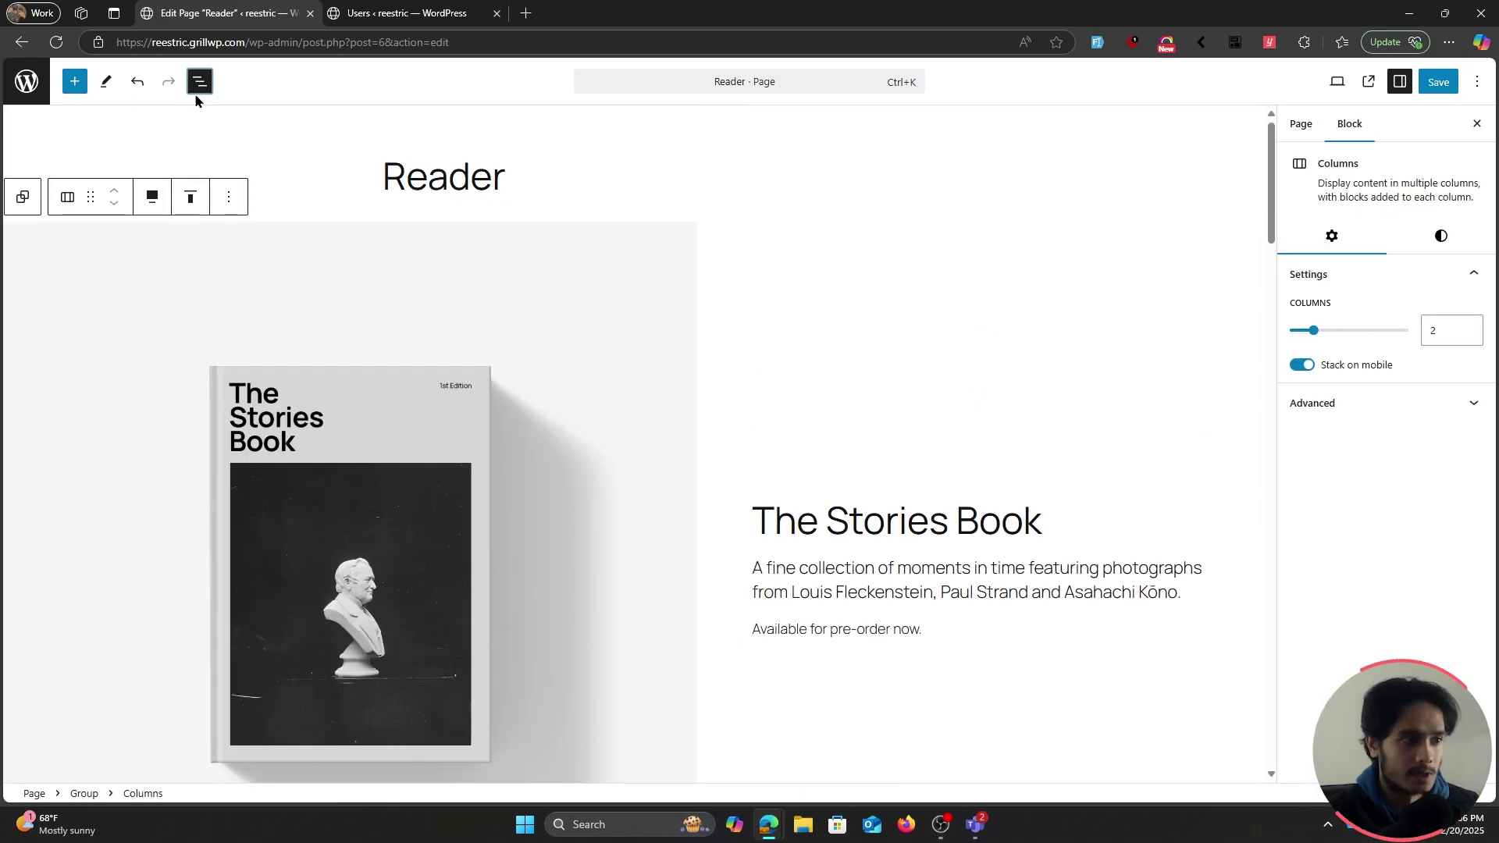
pyautogui.click(125, 157)
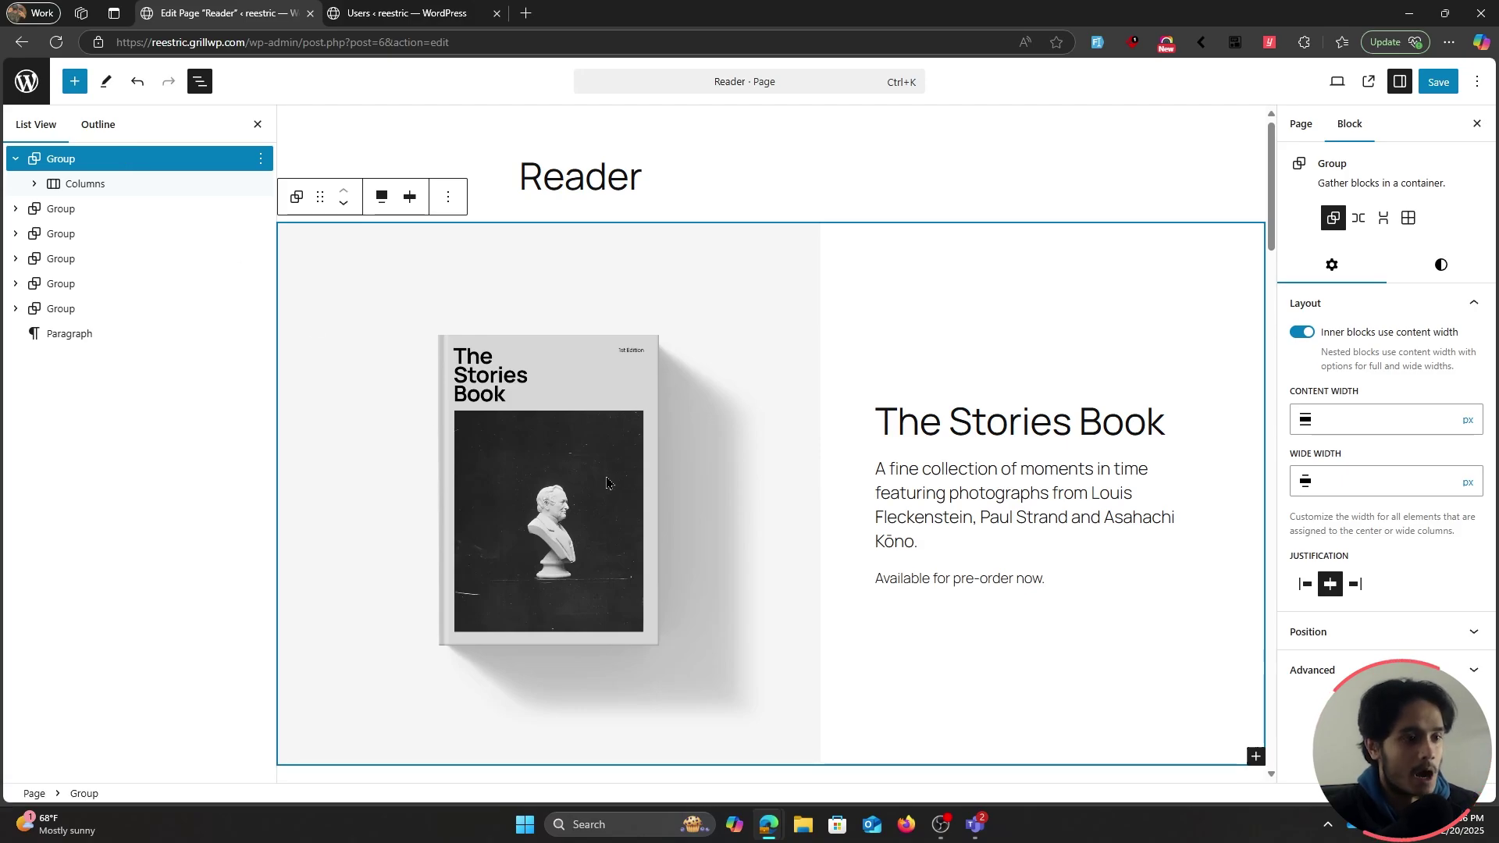
pyautogui.scroll(-15, 613, 488)
pyautogui.scroll(-5, 612, 473)
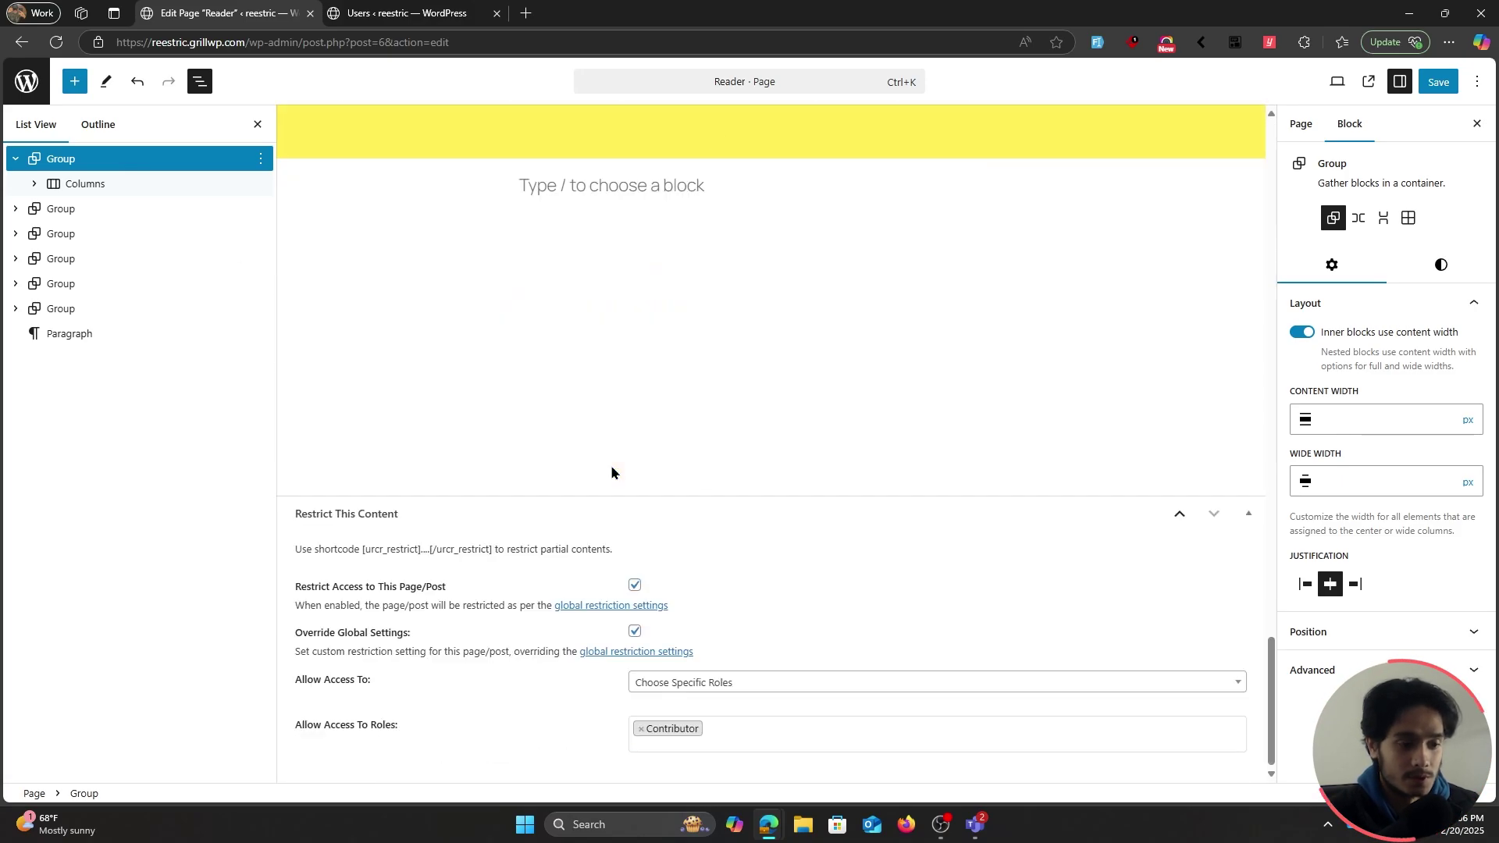
pyautogui.moveTo(357, 552); pyautogui.dragTo(501, 550)
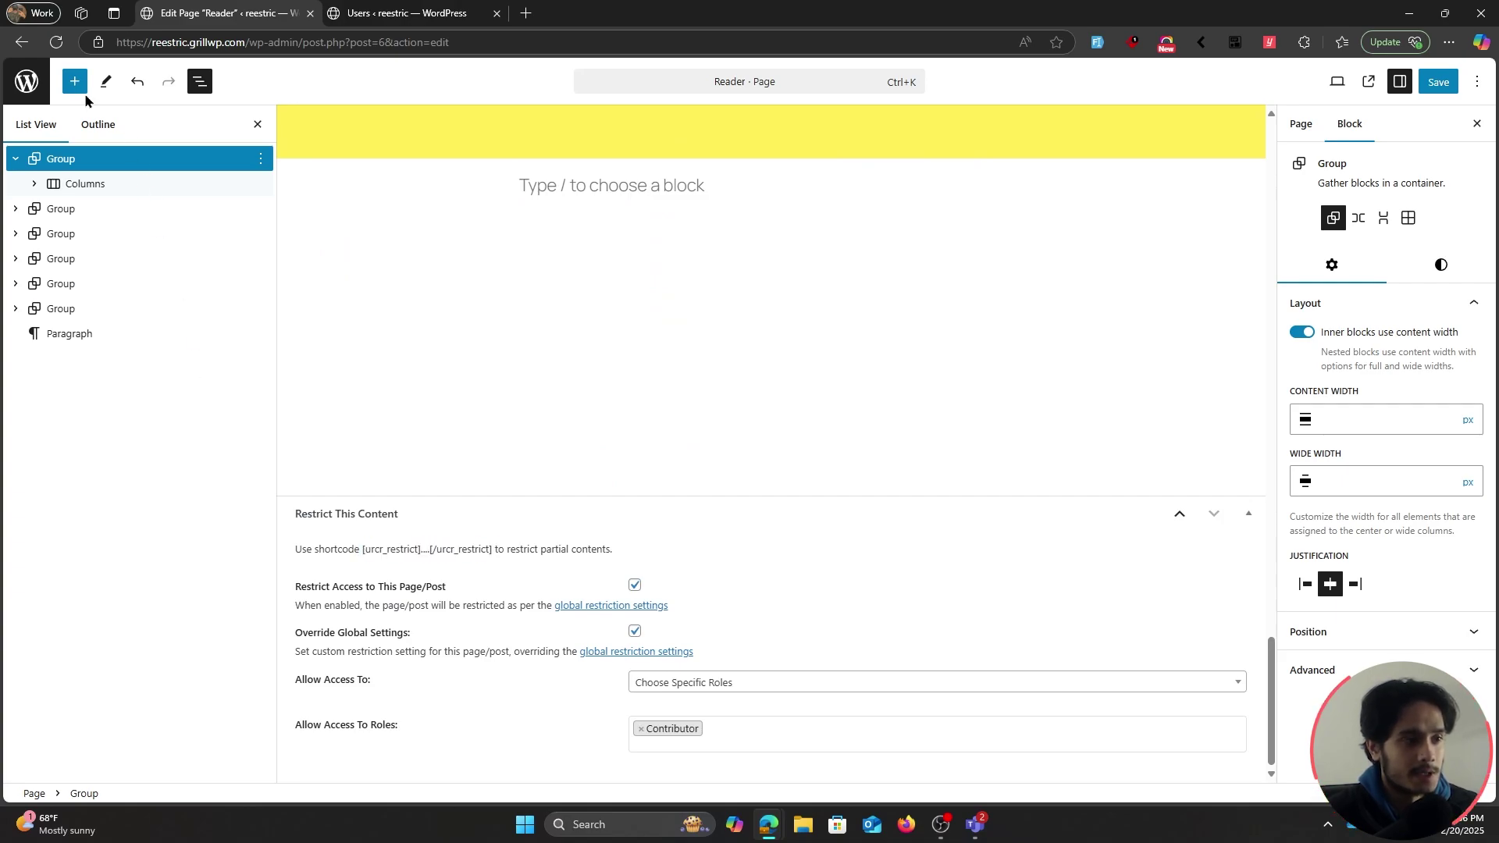
# Drag a Content Restriction block from the inserter to just under the Reader title
pyautogui.click(75, 81)
pyautogui.moveTo(50, 264)
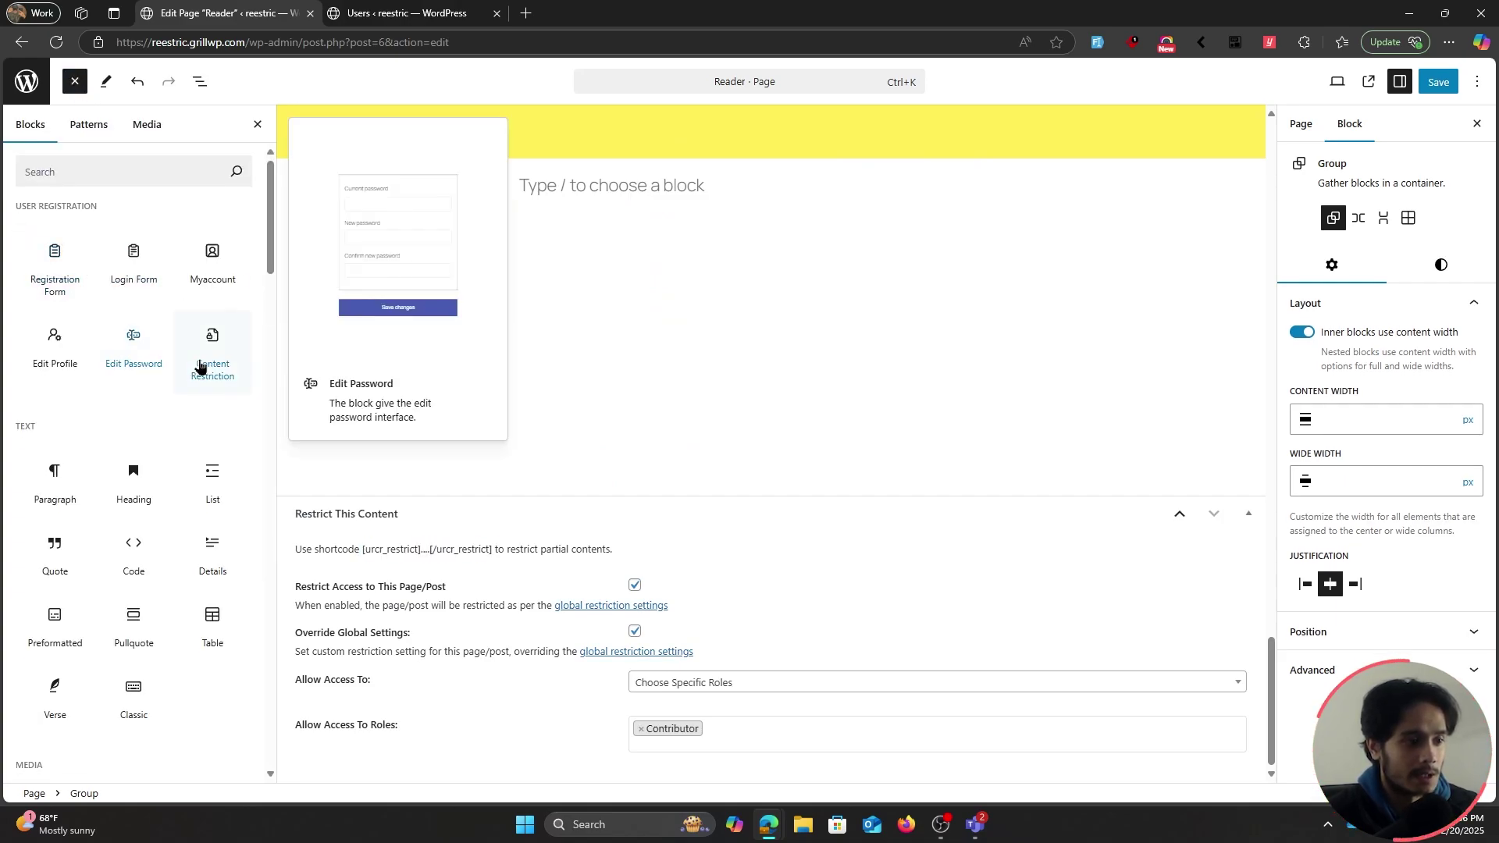
pyautogui.scroll(20, 466, 395)
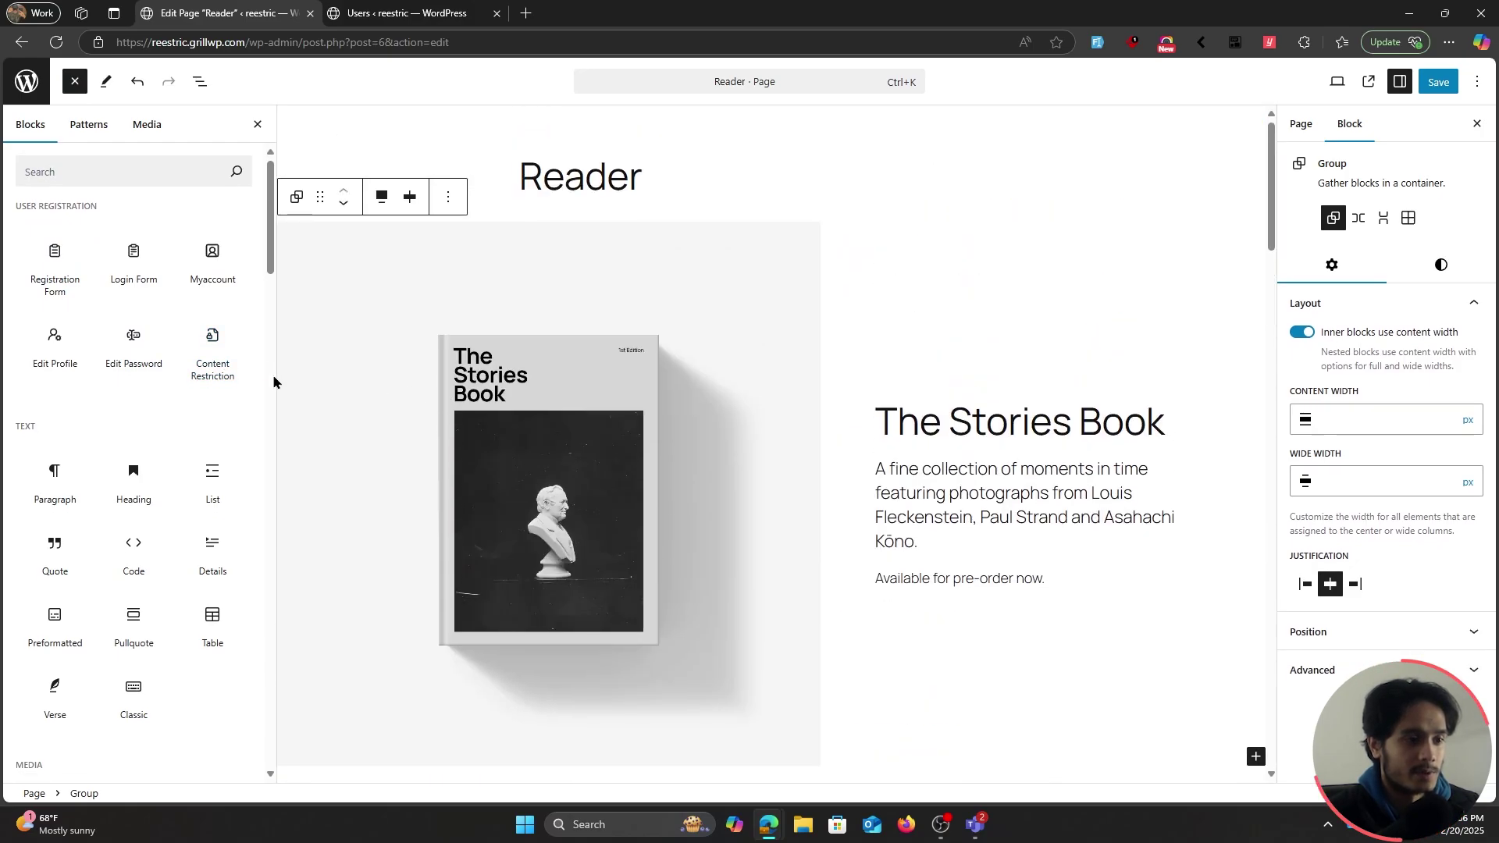
pyautogui.moveTo(213, 355); pyautogui.dragTo(542, 217)
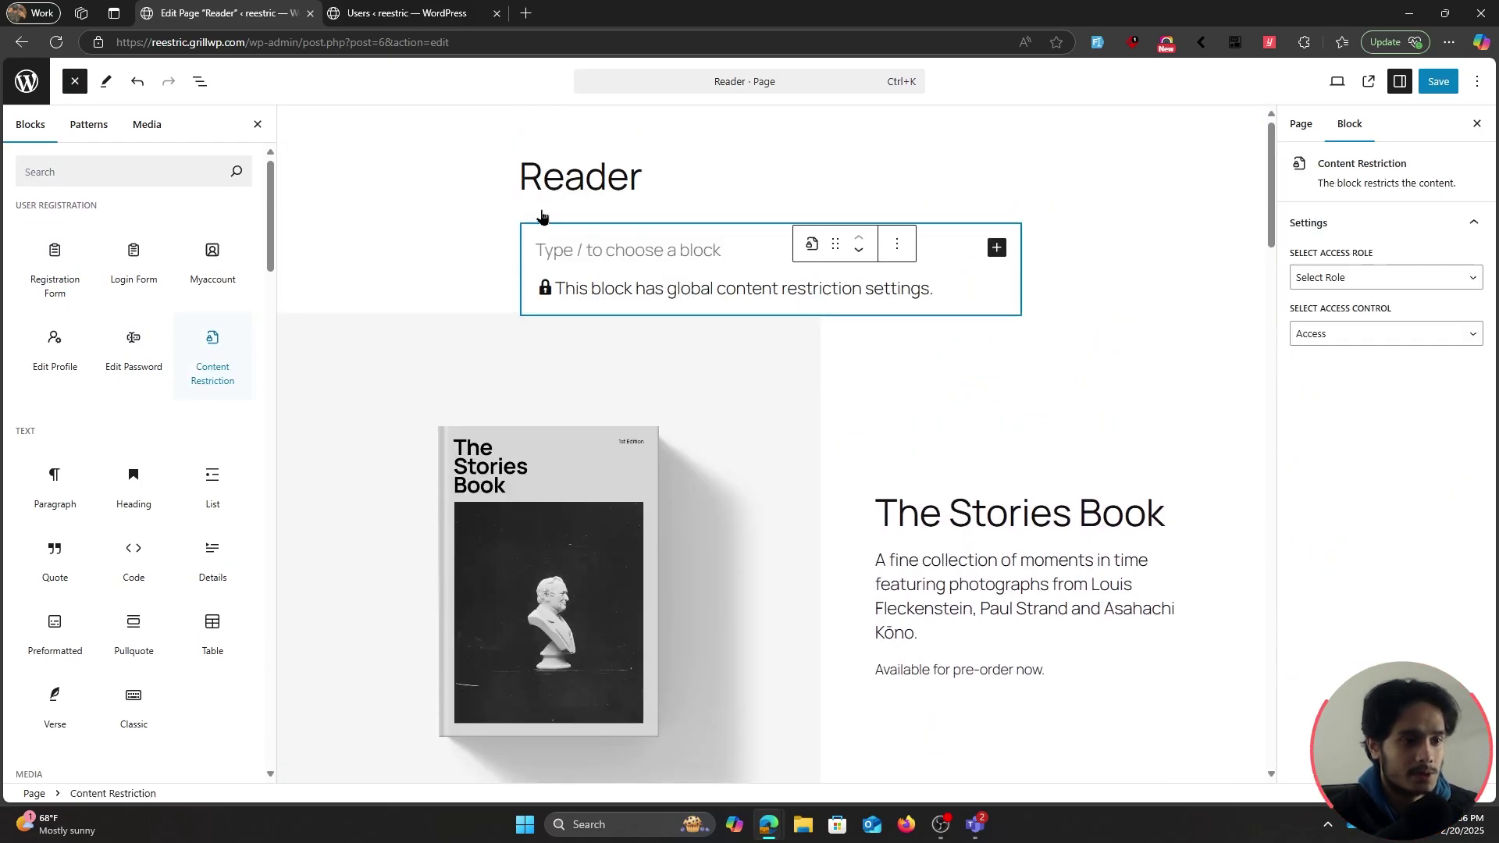
pyautogui.click(199, 81)
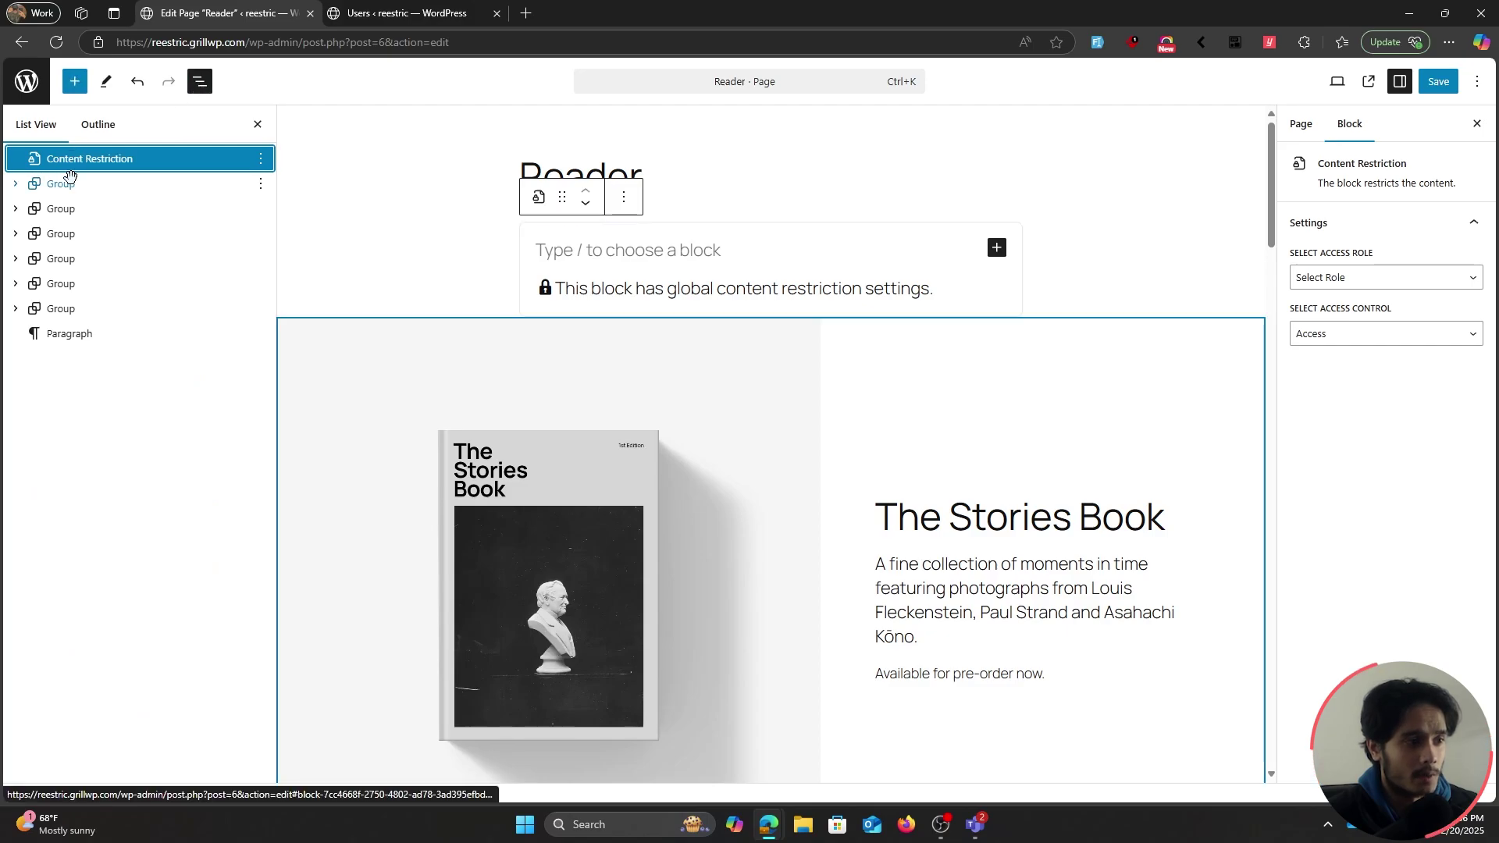
# Move the book section's Group inside the Content Restriction block, keeping Access as access control
pyautogui.moveTo(92, 192); pyautogui.dragTo(149, 159)
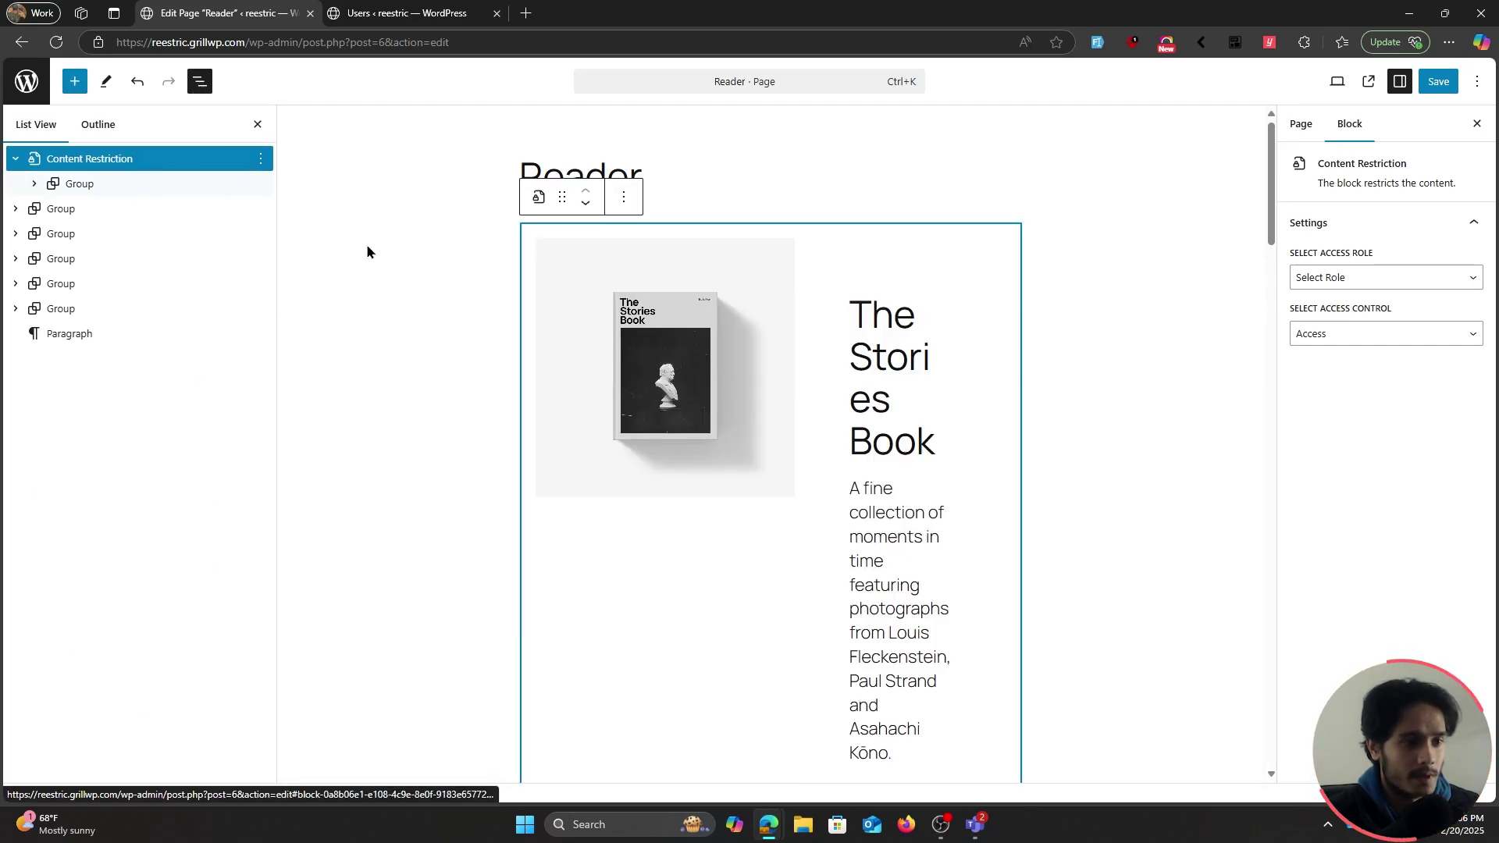
pyautogui.click(1312, 335)
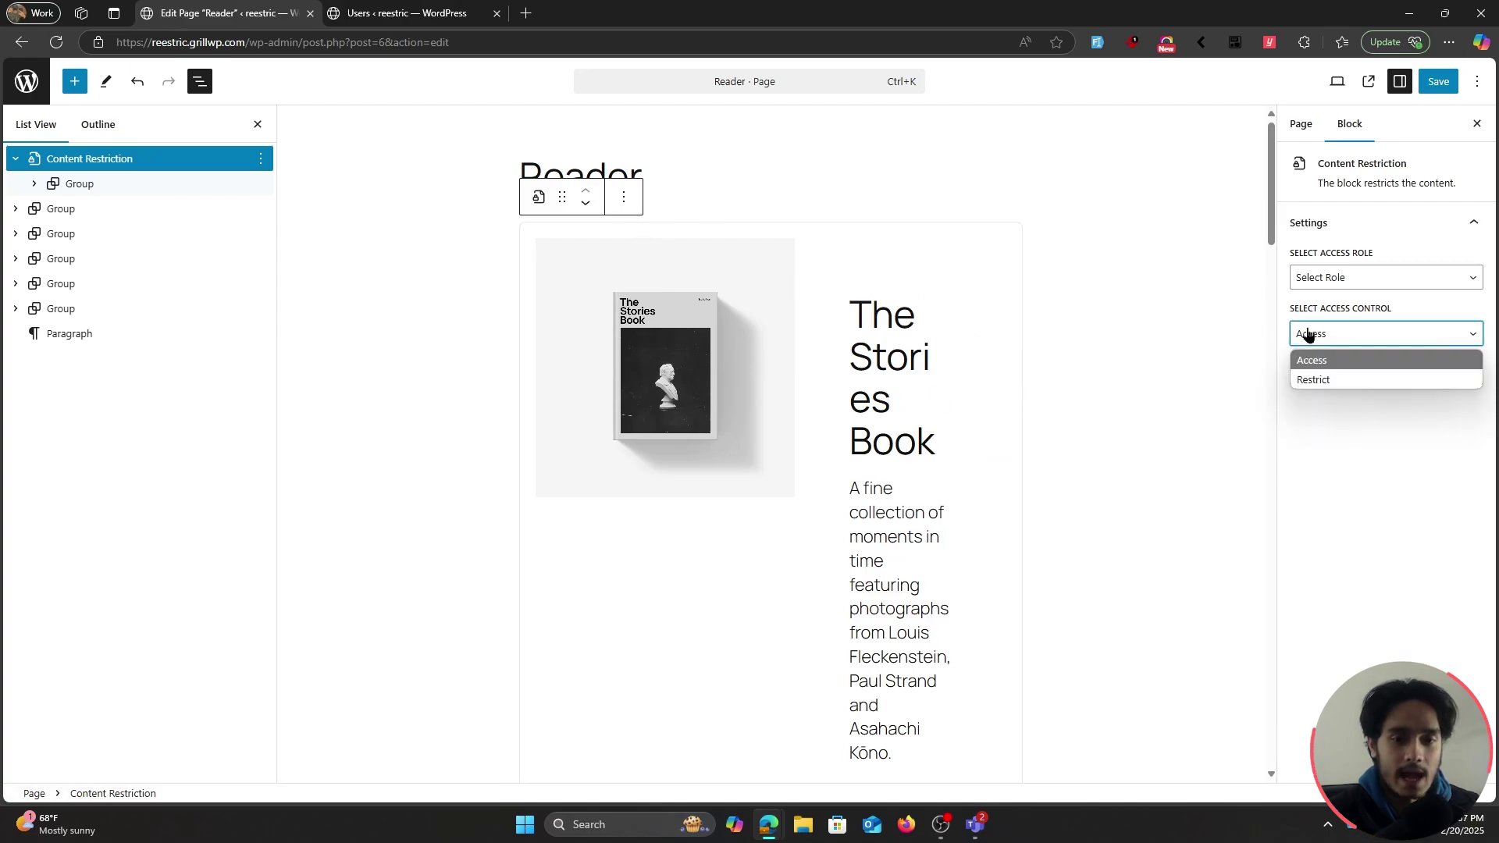
pyautogui.click(1318, 353)
# Limit access to the Subscriber role, save the page, and open an InPrivate window
pyautogui.click(1345, 282)
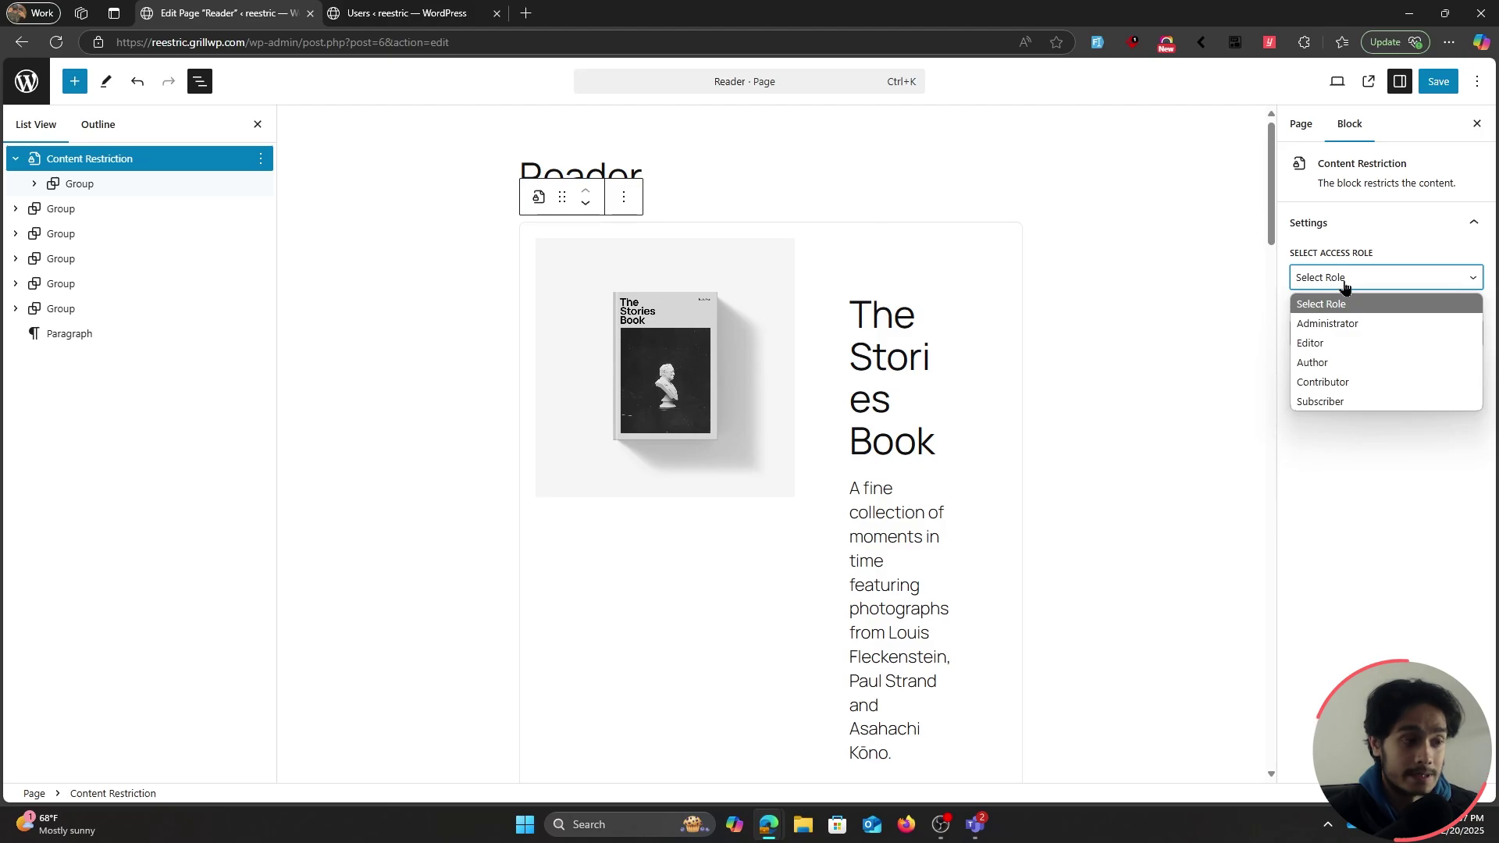
pyautogui.click(1338, 403)
pyautogui.click(1437, 83)
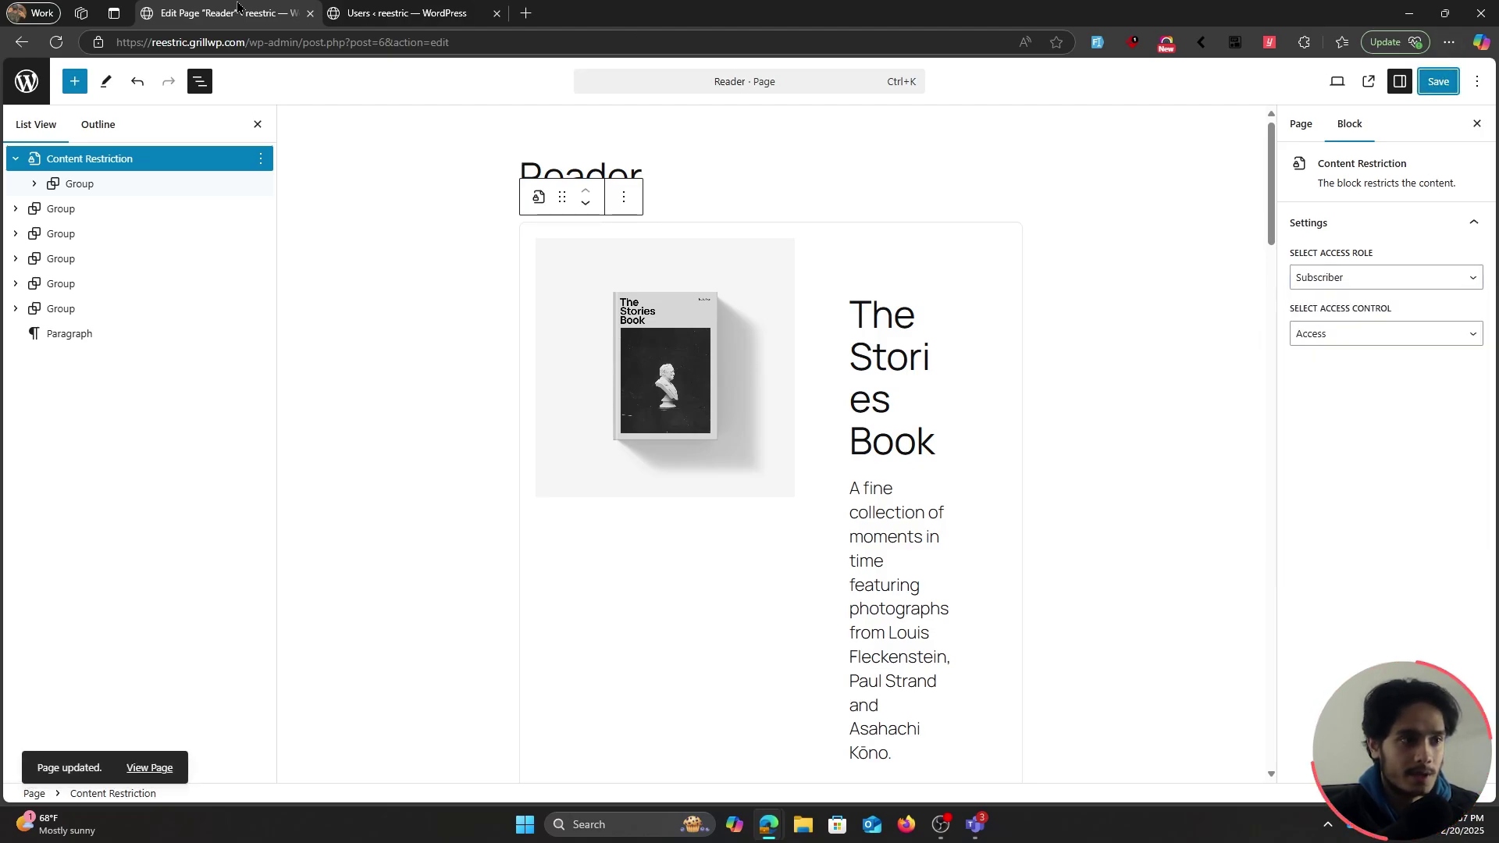
pyautogui.hotkey('ctrl', 'shift', 'n')
# Paste the site's home address from clipboard history and load it in the private window
pyautogui.press('super+v')
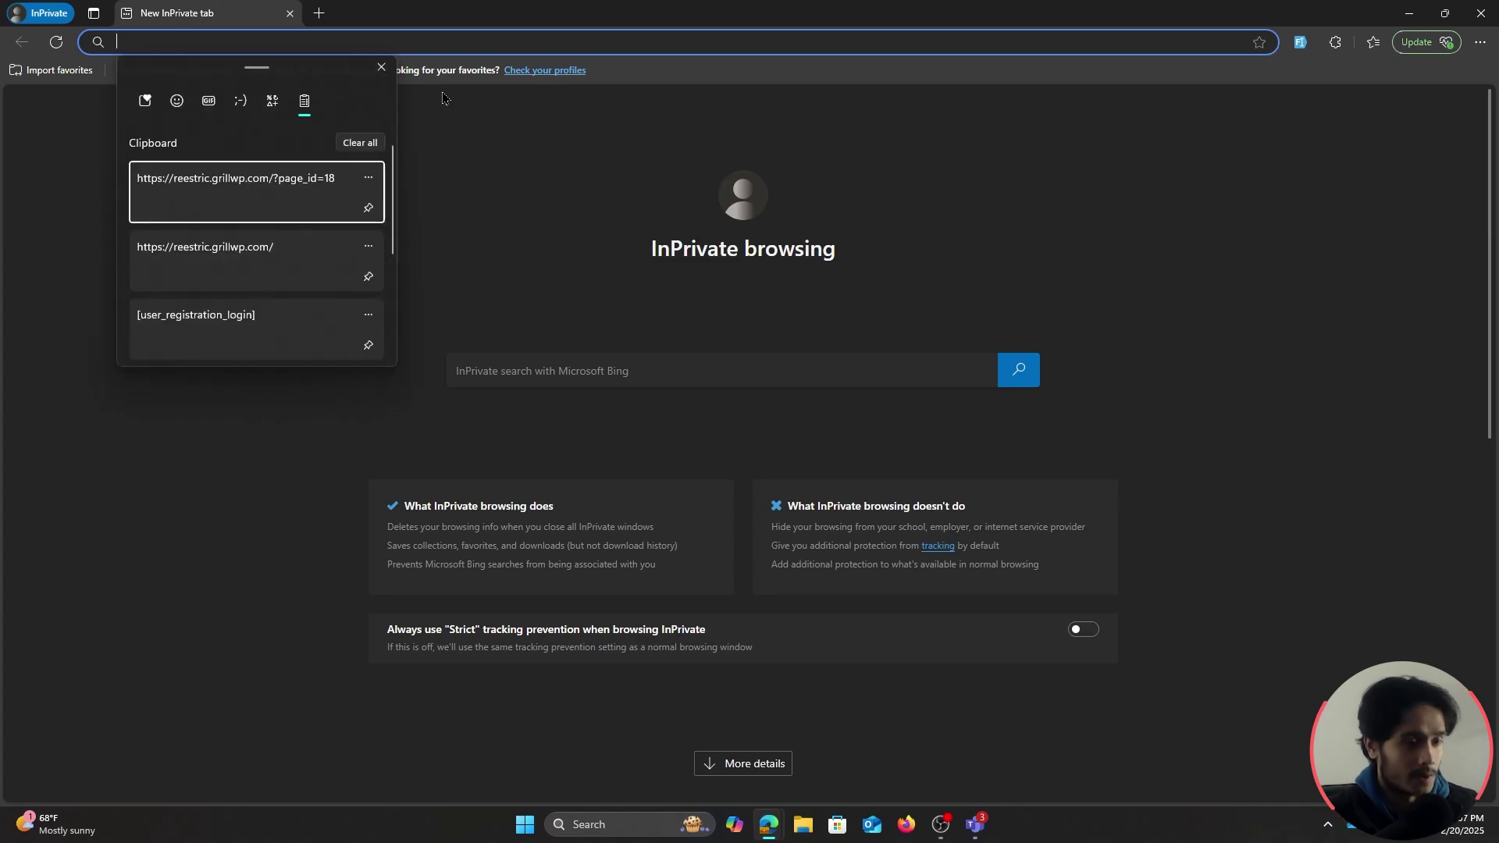
pyautogui.click(234, 270)
pyautogui.press('Return')
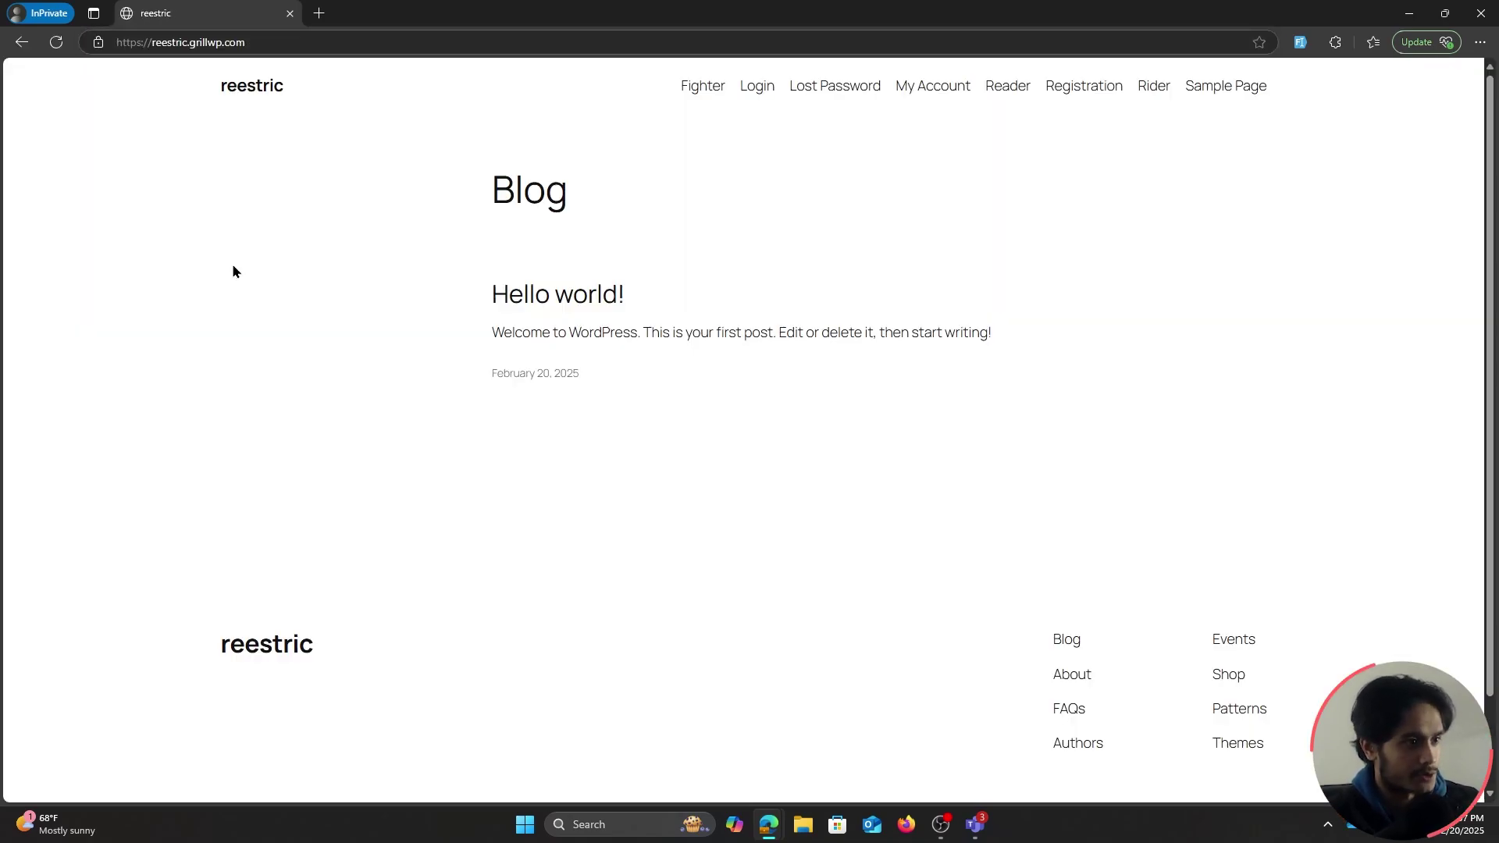
# Log in with the test member's username and password and open the Reader page
pyautogui.click(757, 87)
pyautogui.click(653, 405)
pyautogui.write('test')
pyautogui.click(630, 485)
pyautogui.write('test')
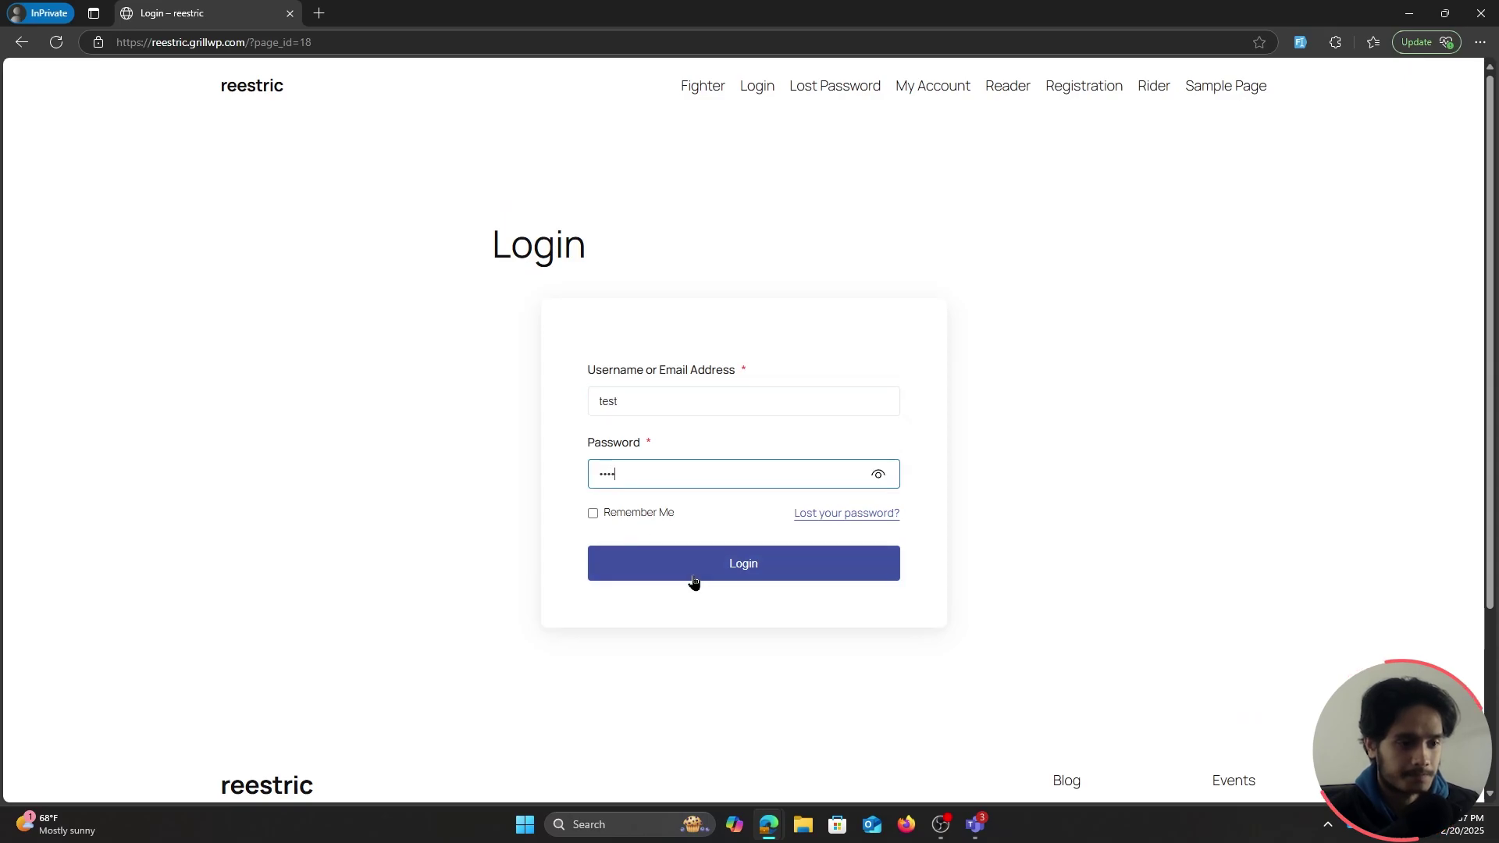
pyautogui.click(692, 579)
pyautogui.click(1006, 88)
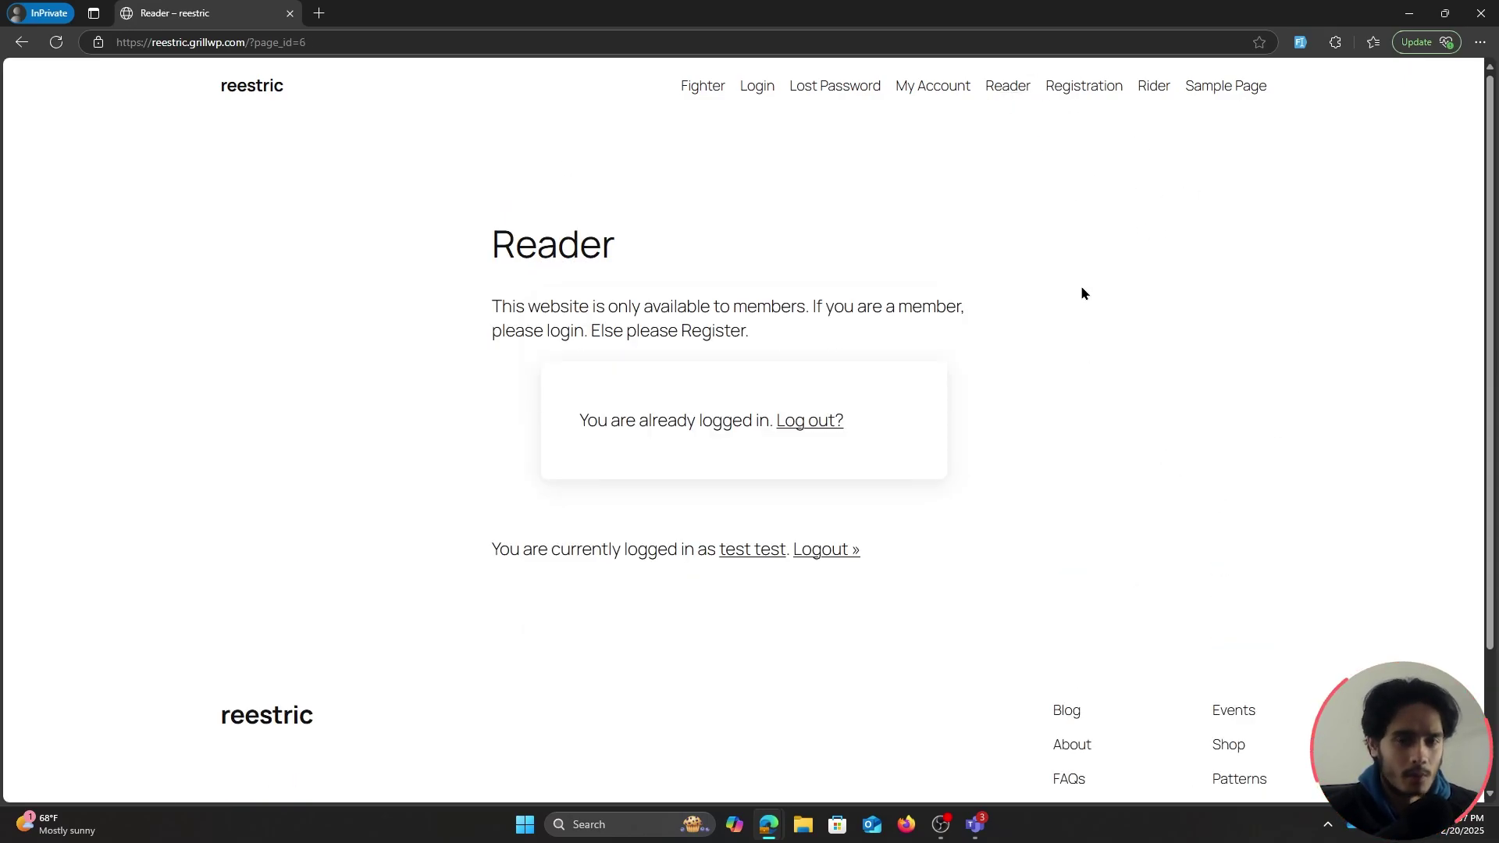
pyautogui.hotkey('alt', 'Tab')
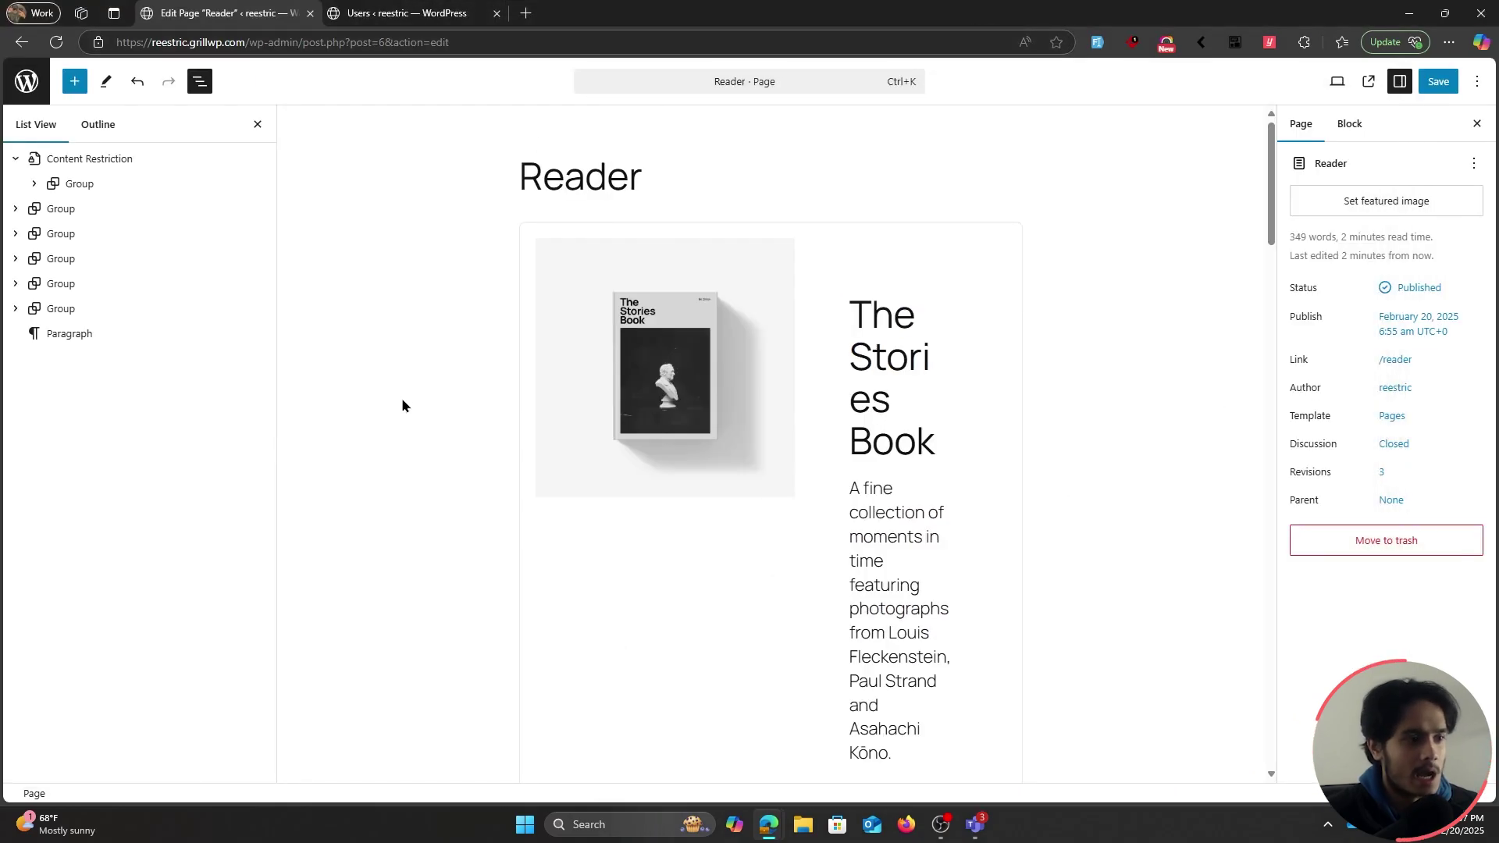
# Uncheck Override Global Settings and Restrict Access to This Page/Post for Reader, then save
pyautogui.scroll(-20, 929, 500)
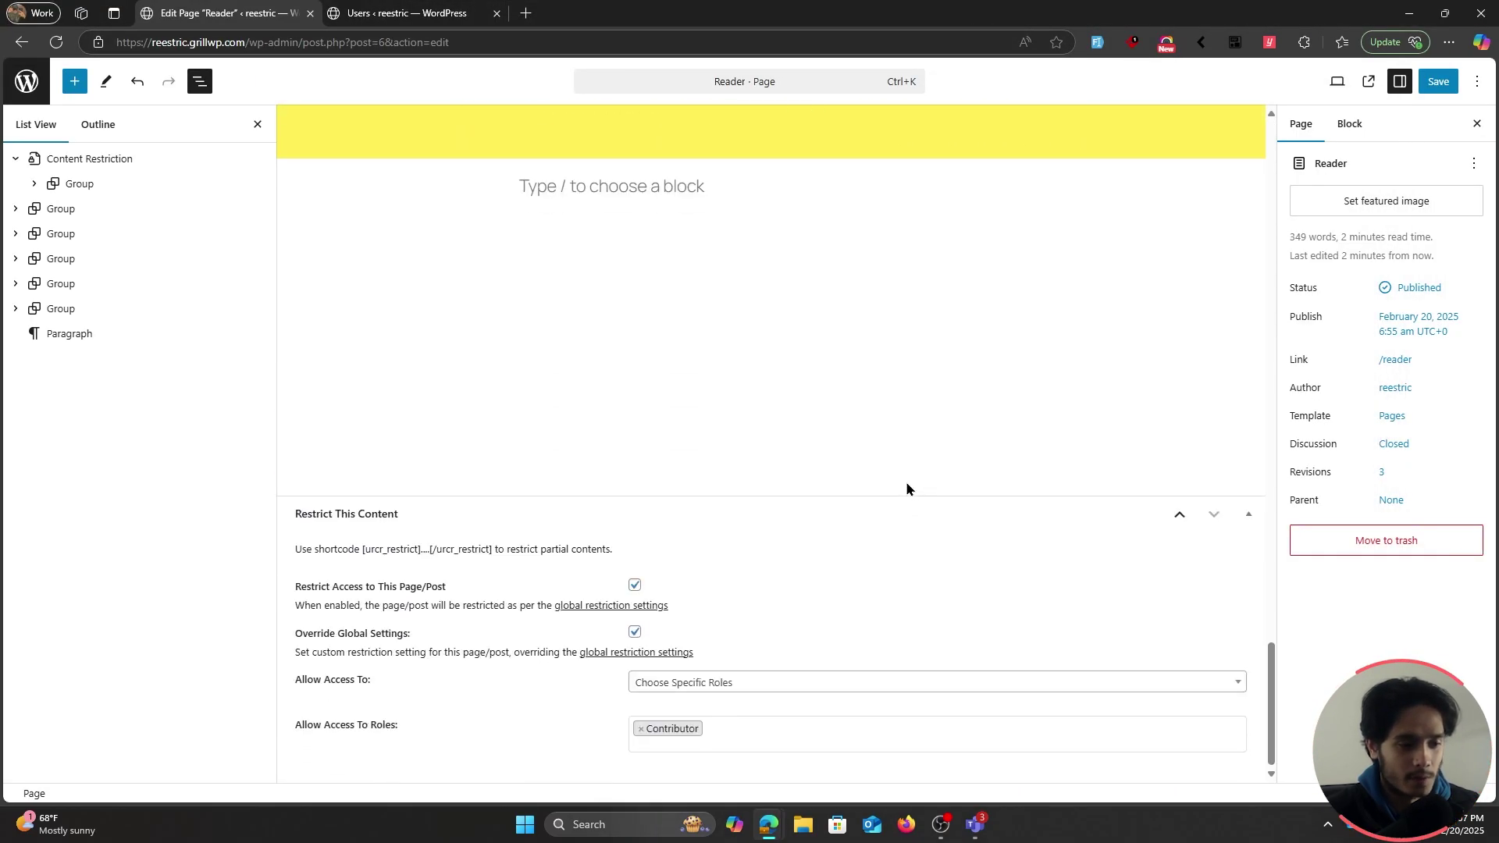
pyautogui.click(635, 632)
pyautogui.click(635, 691)
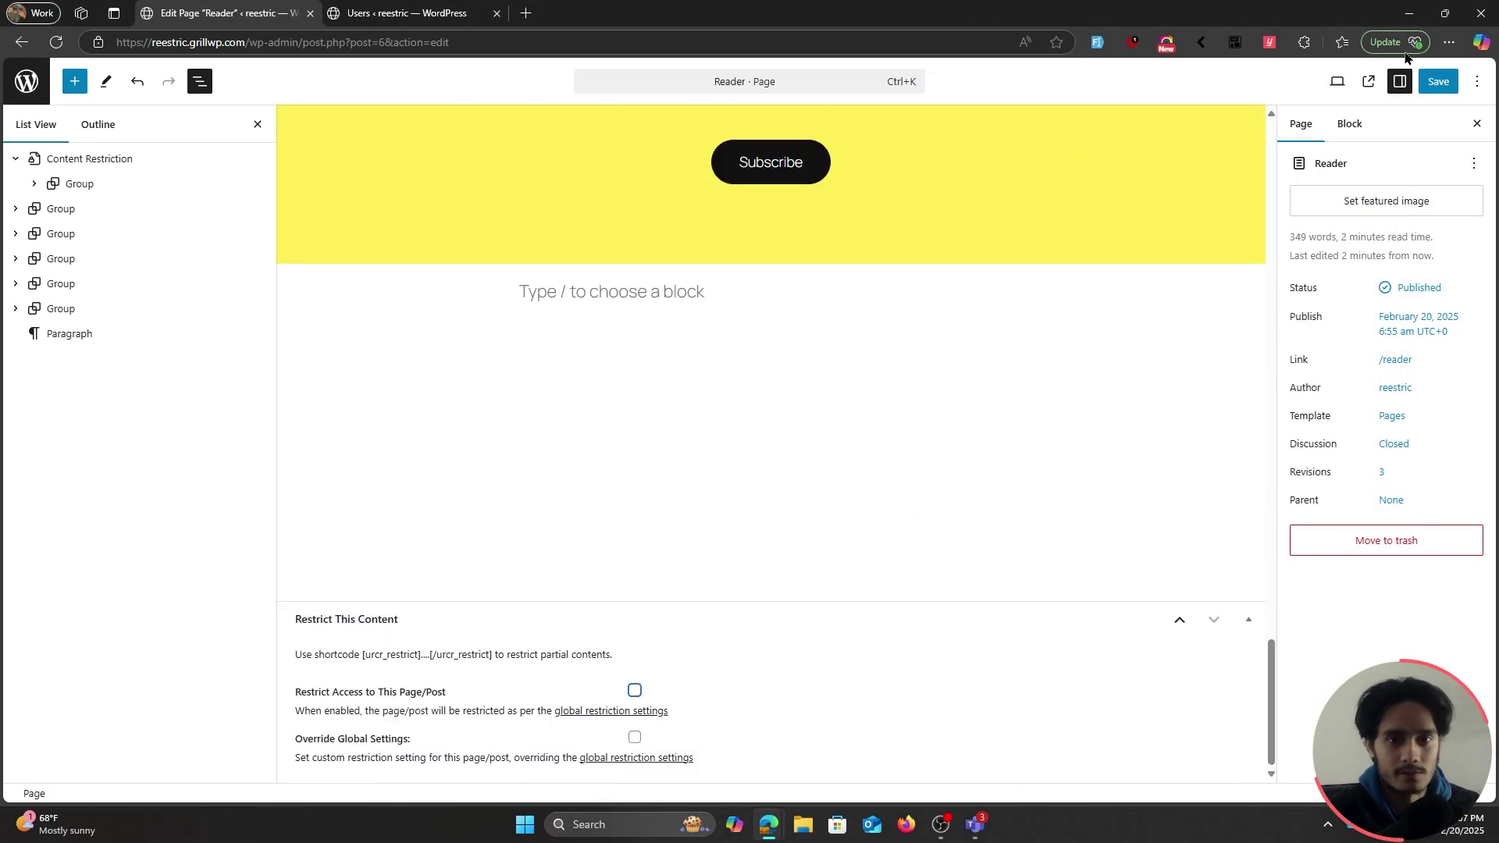
pyautogui.click(1438, 83)
# Reload Reader in the private window to see the book content now shown
pyautogui.hotkey('alt', 'Tab')
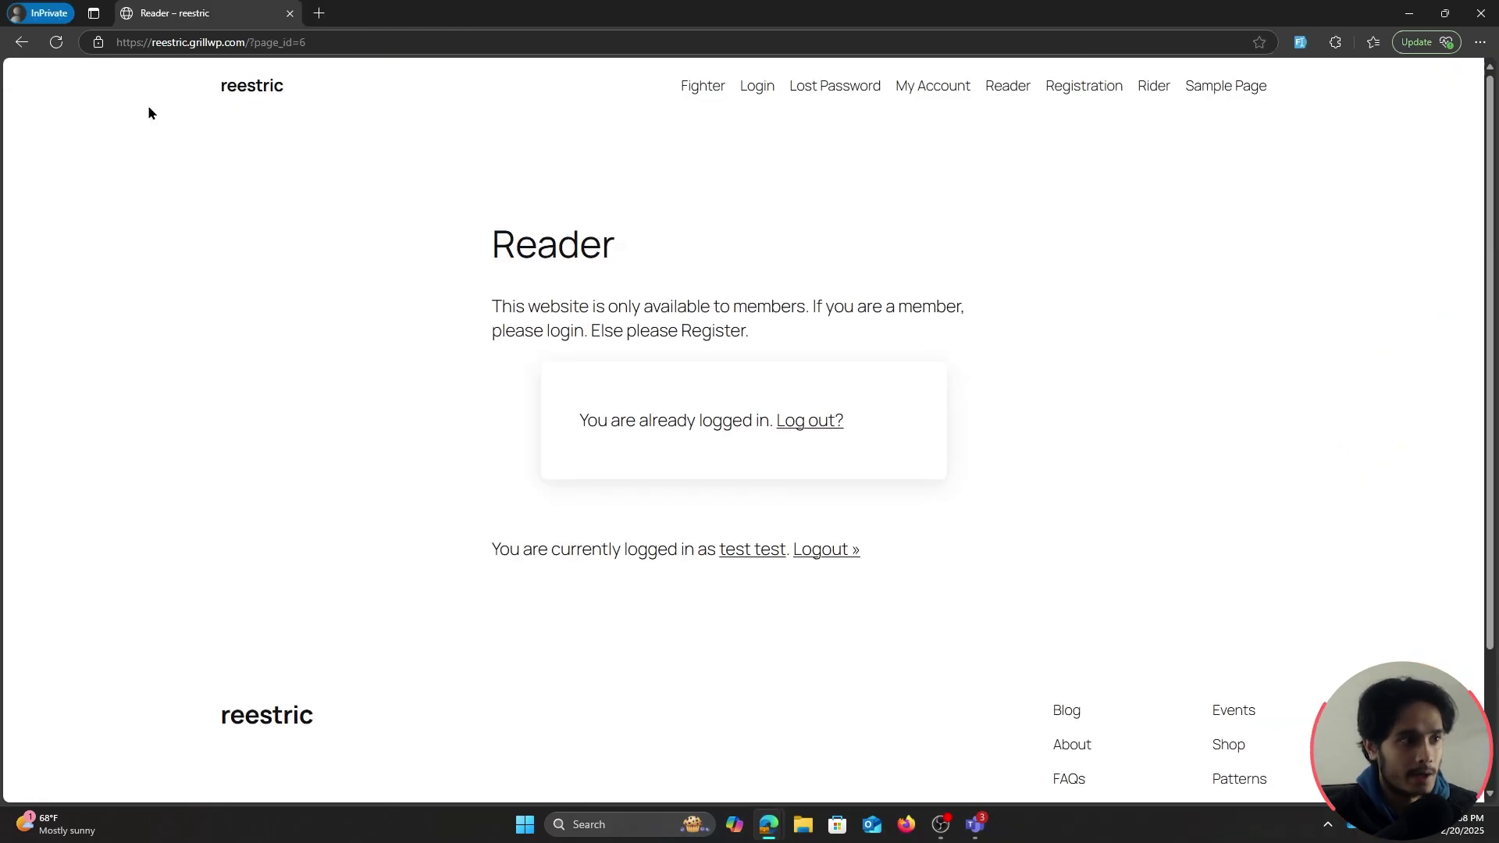
pyautogui.click(57, 43)
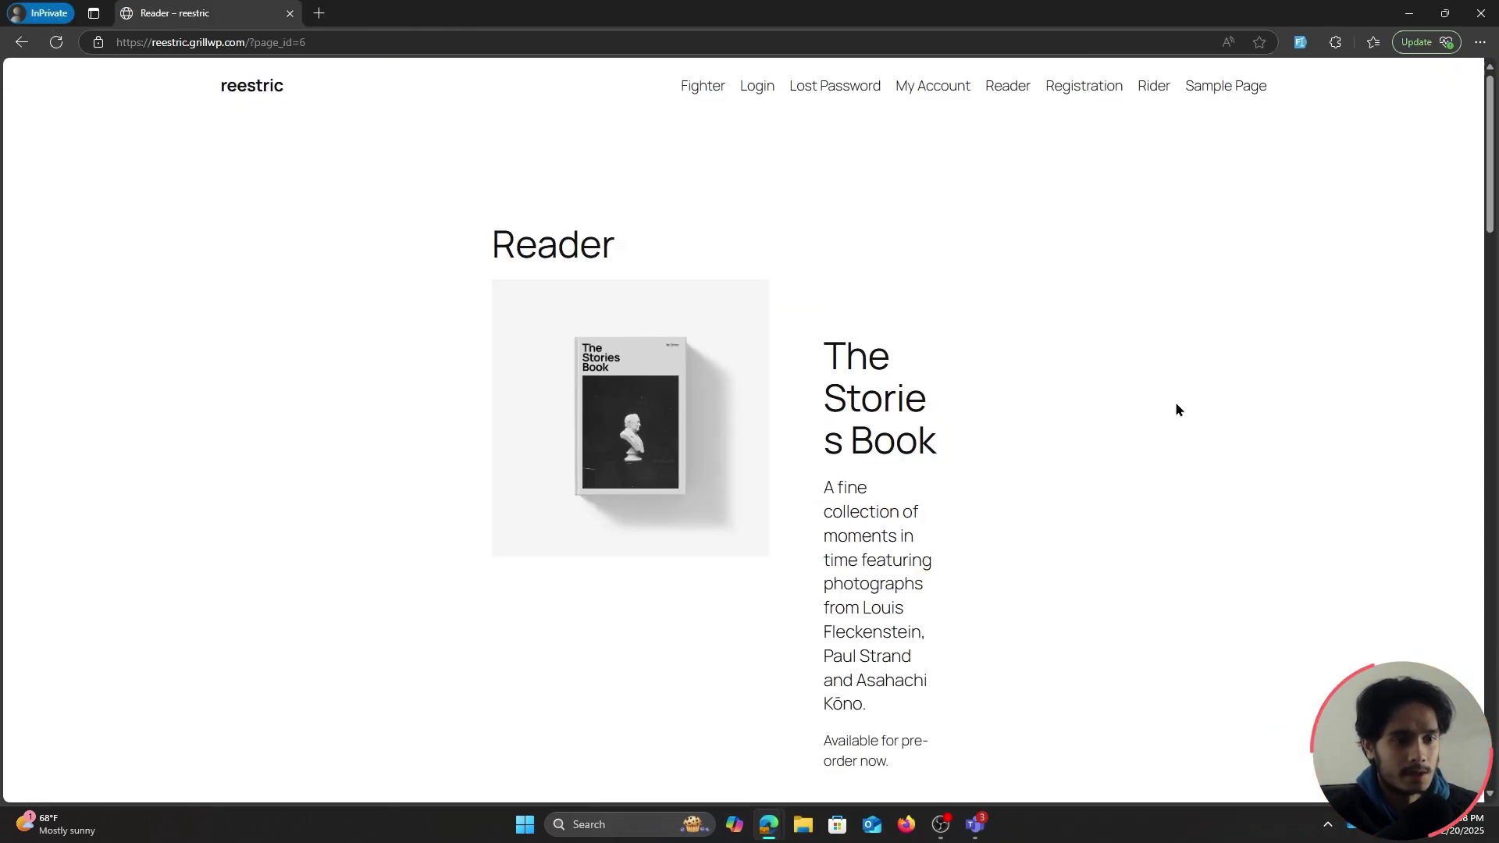
pyautogui.scroll(-4, 1112, 230)
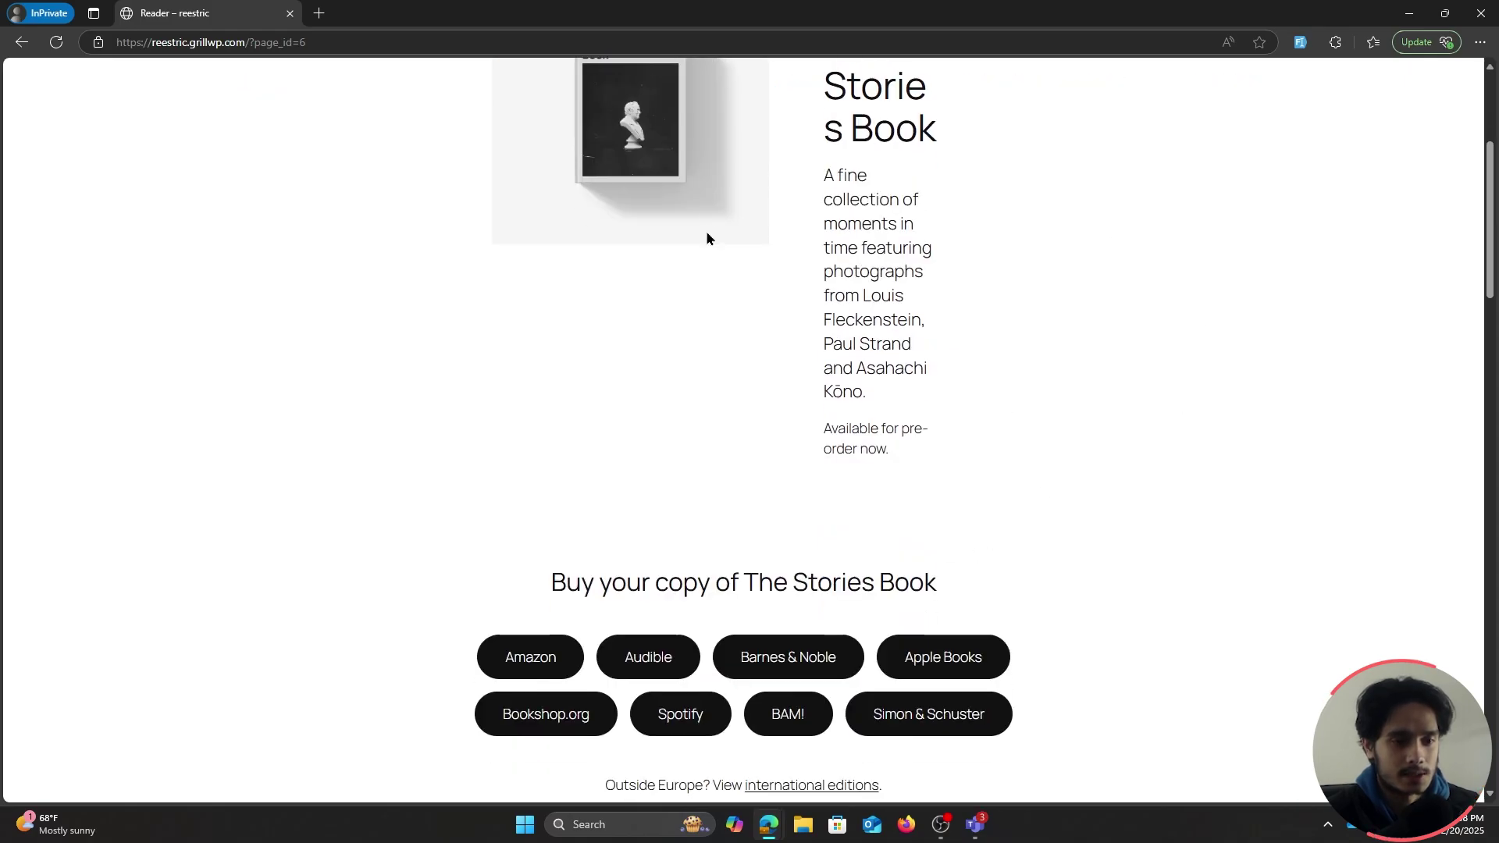
pyautogui.scroll(4, 1111, 465)
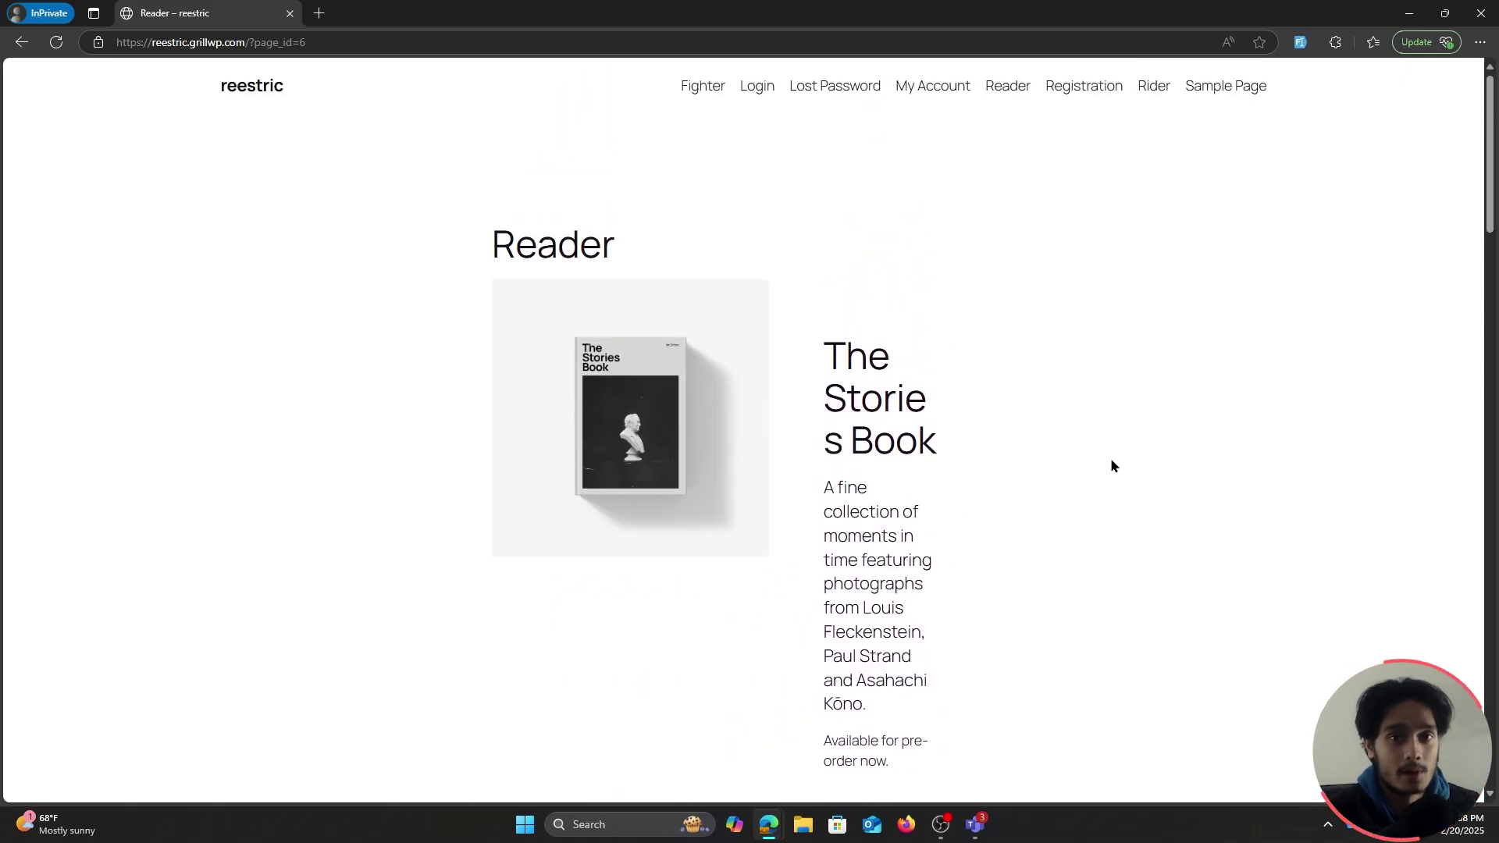
# Visit Login, then Reader, and review its members-only notice with login and registration forms
pyautogui.click(760, 89)
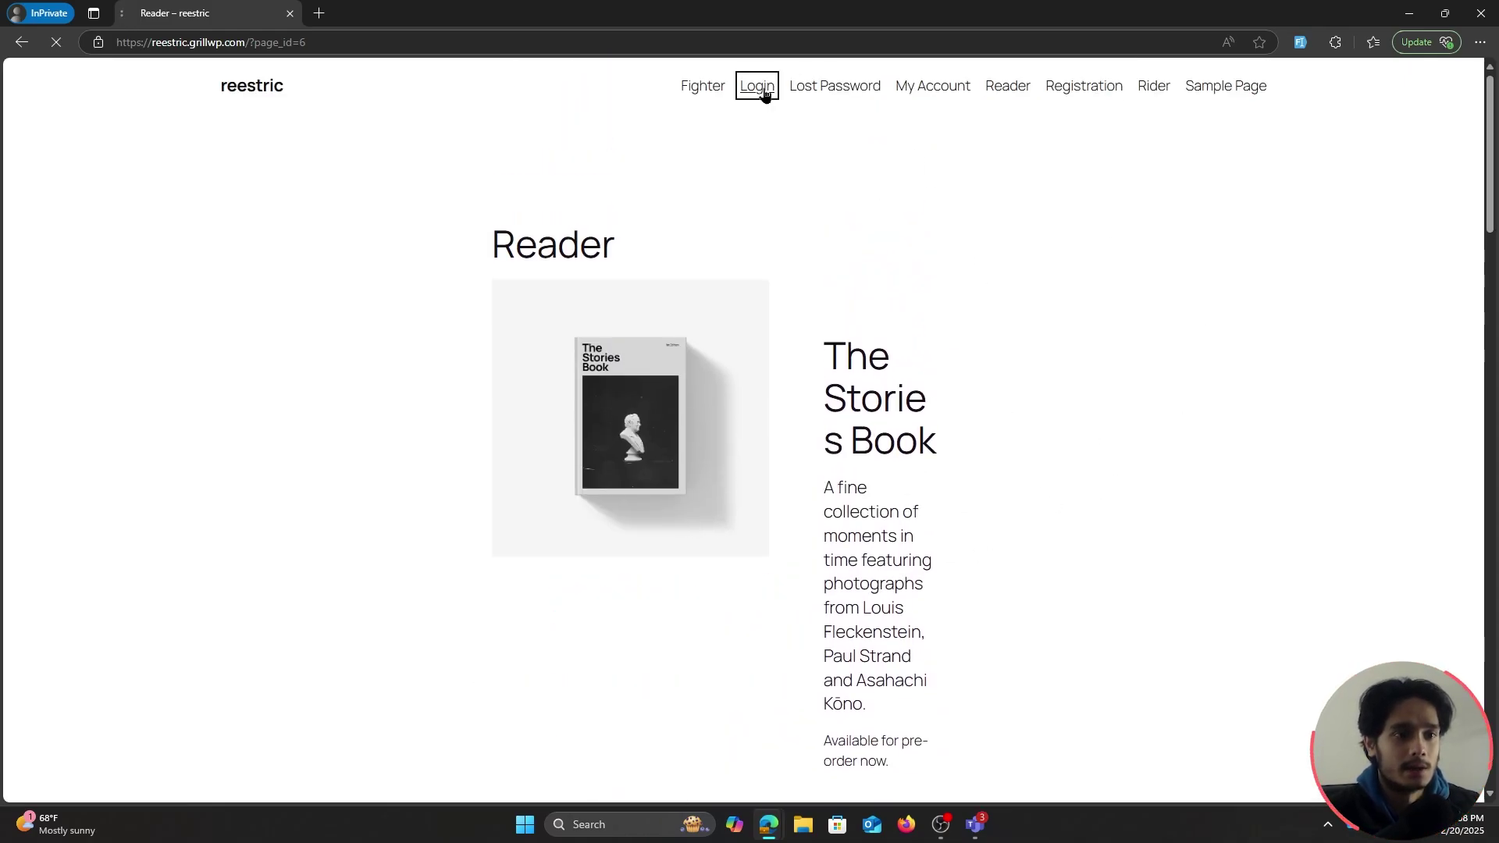
pyautogui.click(994, 90)
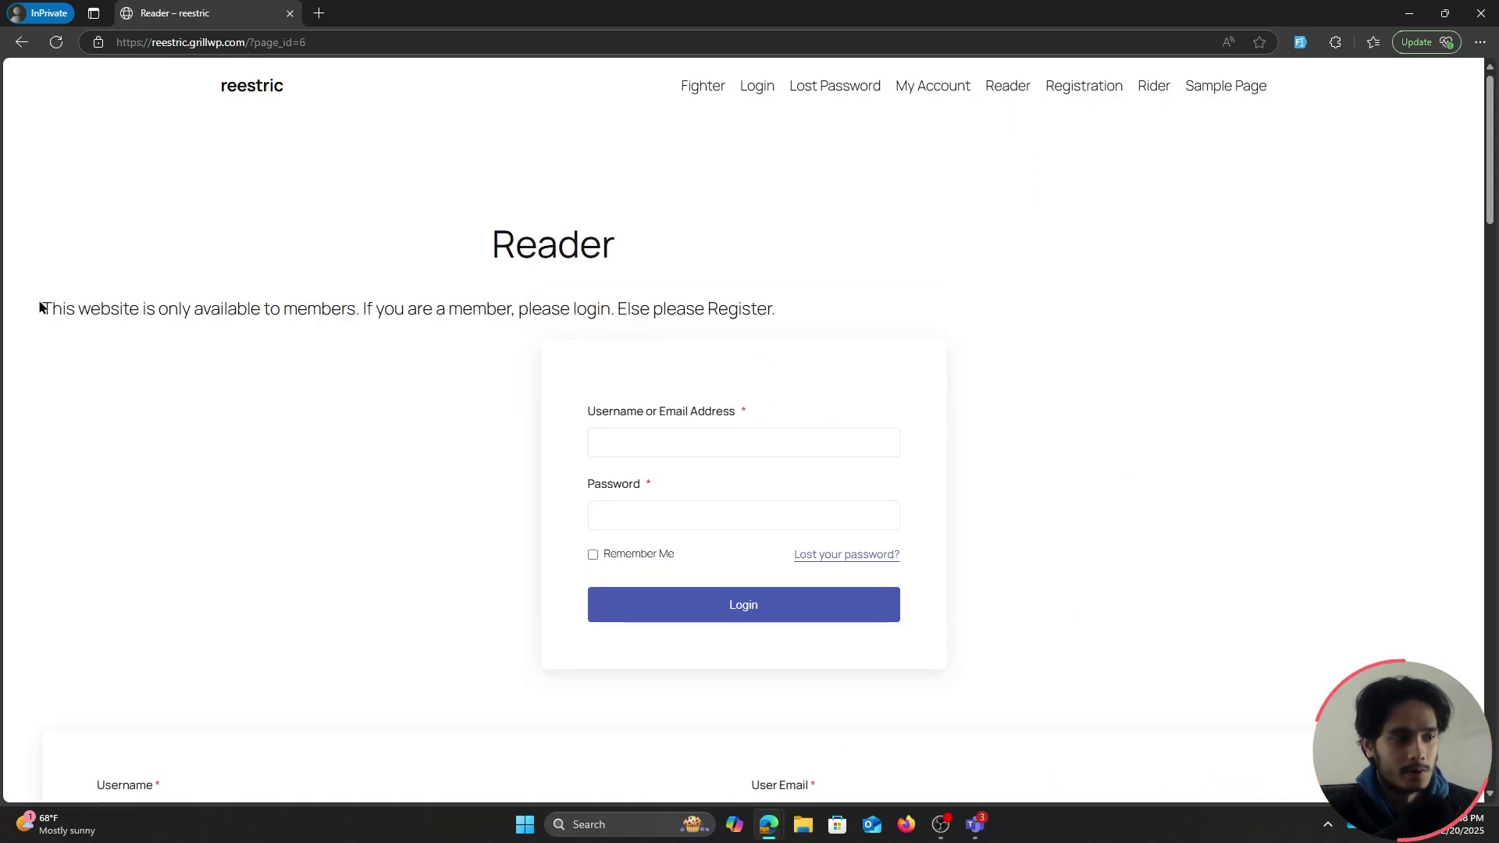
pyautogui.moveTo(45, 305); pyautogui.dragTo(1106, 734)
pyautogui.click(1130, 451)
pyautogui.scroll(-15, 1131, 452)
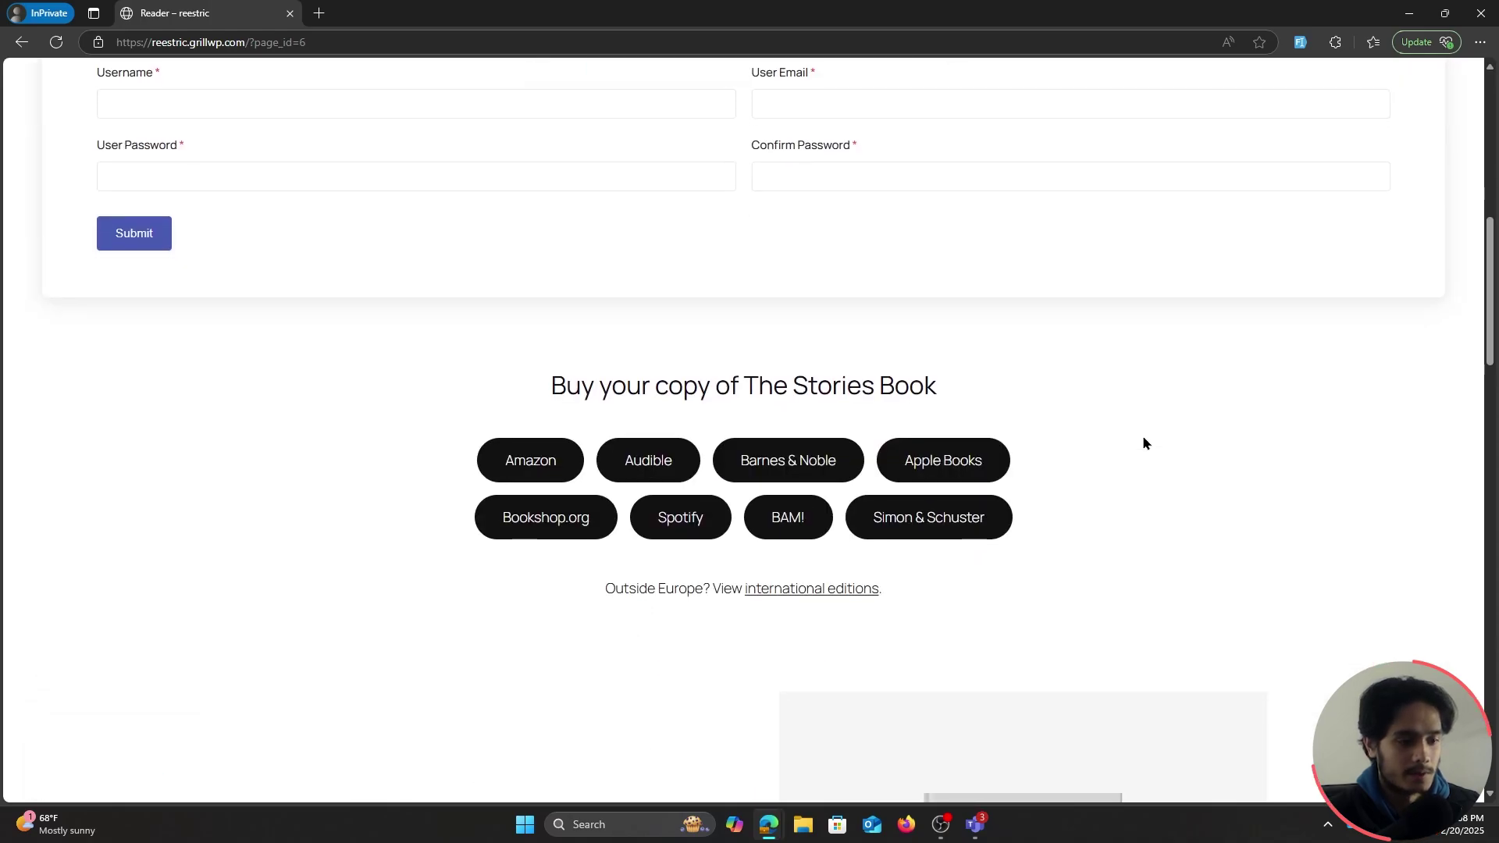
pyautogui.scroll(-8, 679, 226)
pyautogui.scroll(2, 706, 325)
pyautogui.scroll(-6, 708, 326)
pyautogui.scroll(-3, 708, 320)
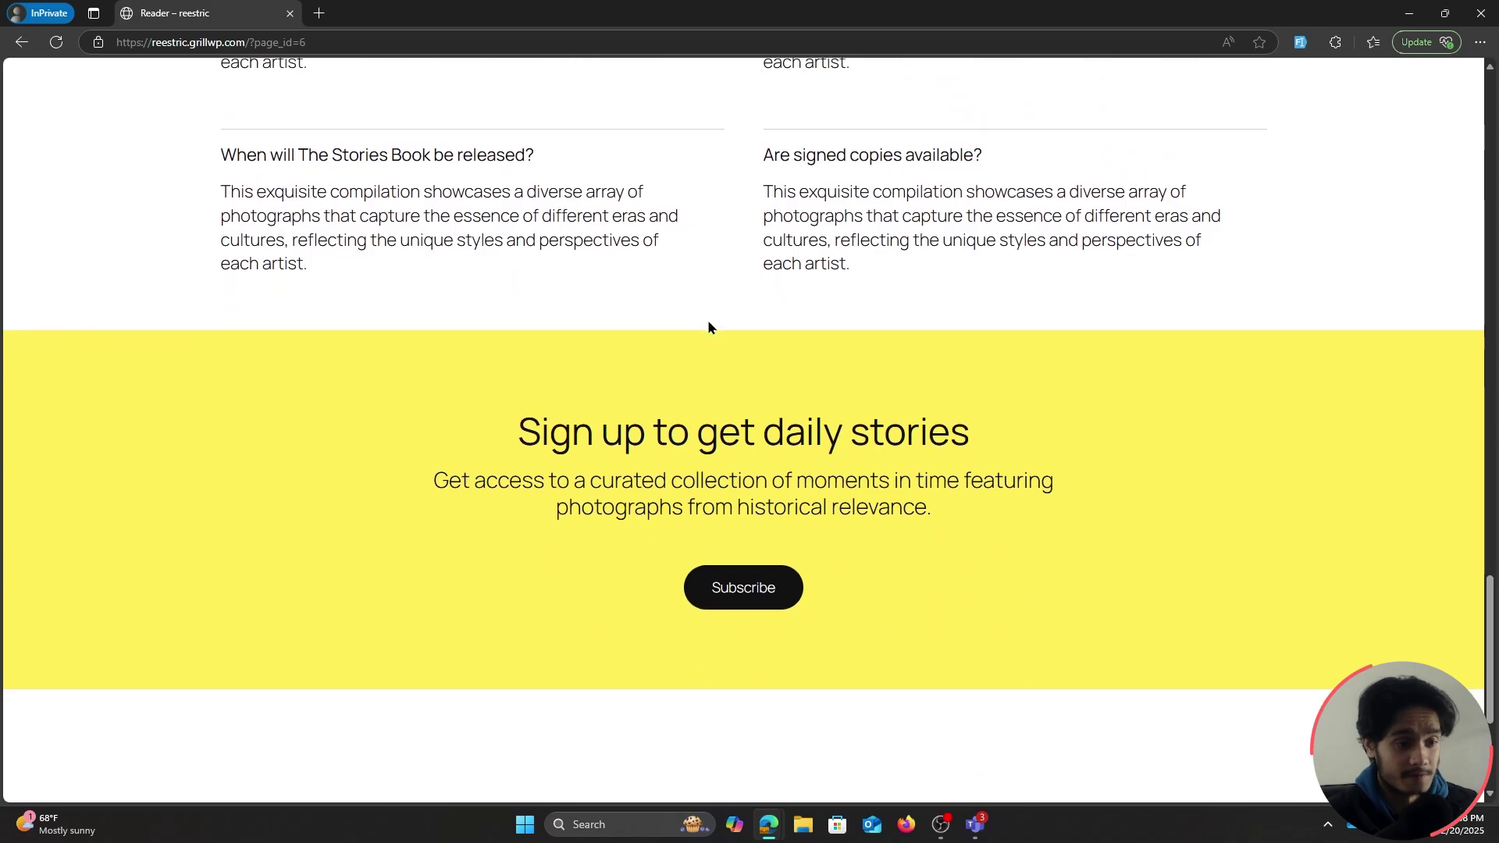
pyautogui.press('Home')
pyautogui.scroll(-1, 1070, 242)
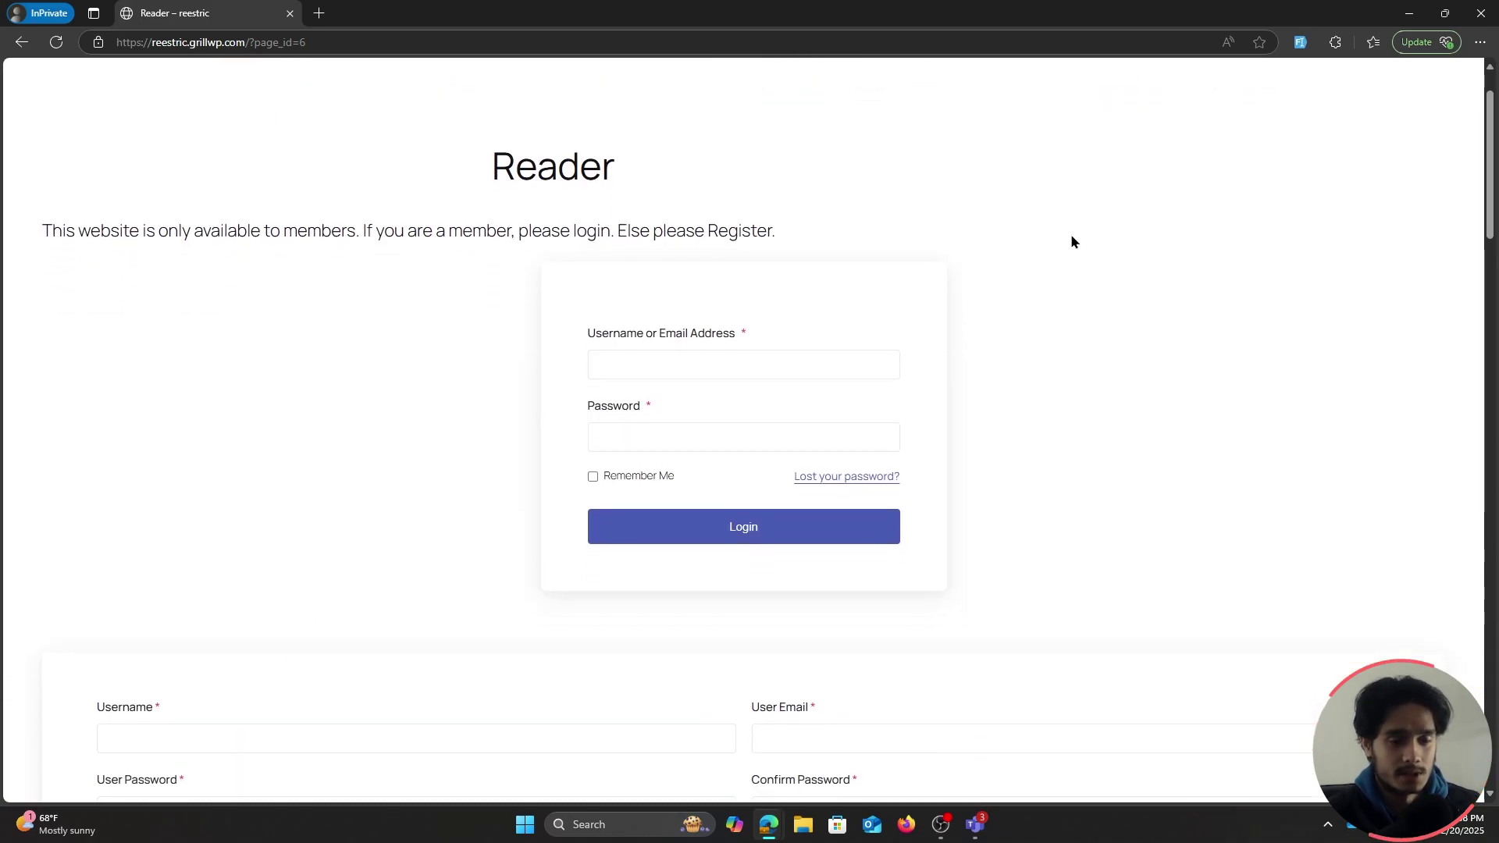
# Highlight the restricted section's text and the members-only sentence on Reader
pyautogui.moveTo(30, 166); pyautogui.dragTo(1161, 657)
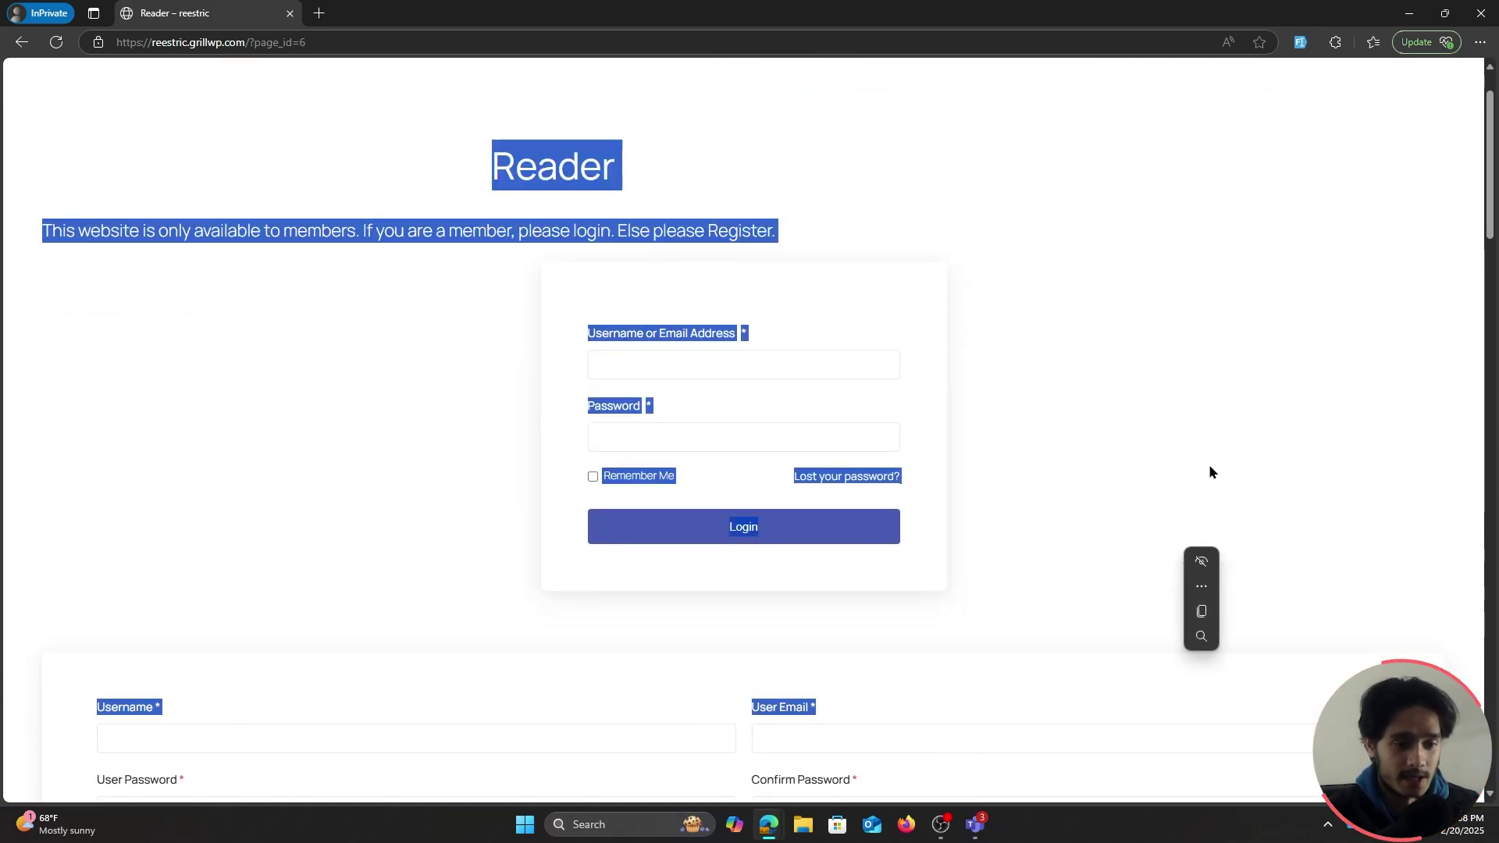
pyautogui.click(808, 69)
pyautogui.scroll(-1, 996, 417)
pyautogui.scroll(1, 996, 417)
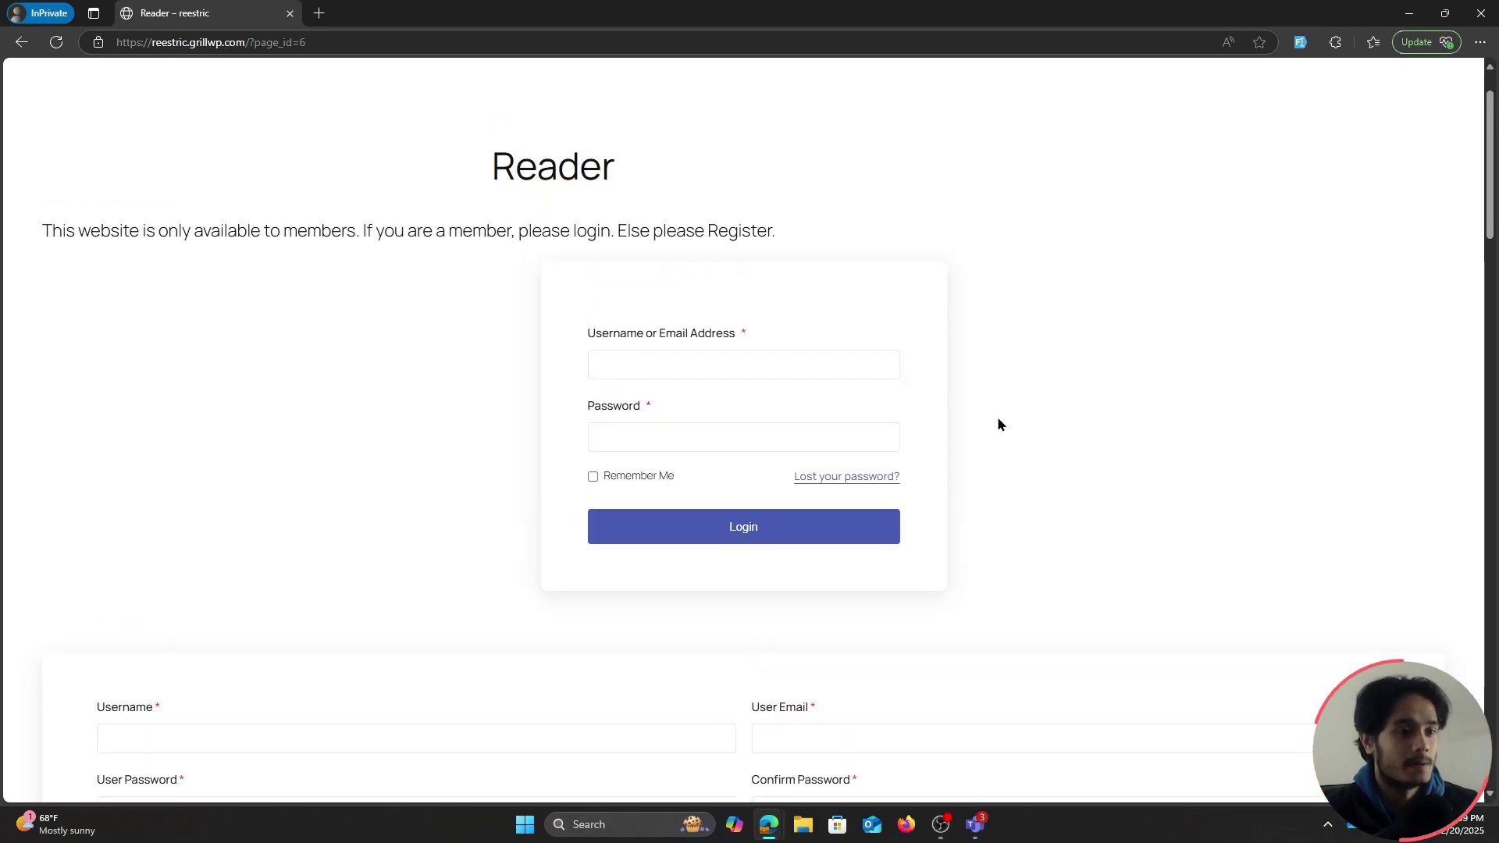
pyautogui.moveTo(43, 232); pyautogui.dragTo(884, 249)
pyautogui.click(896, 246)
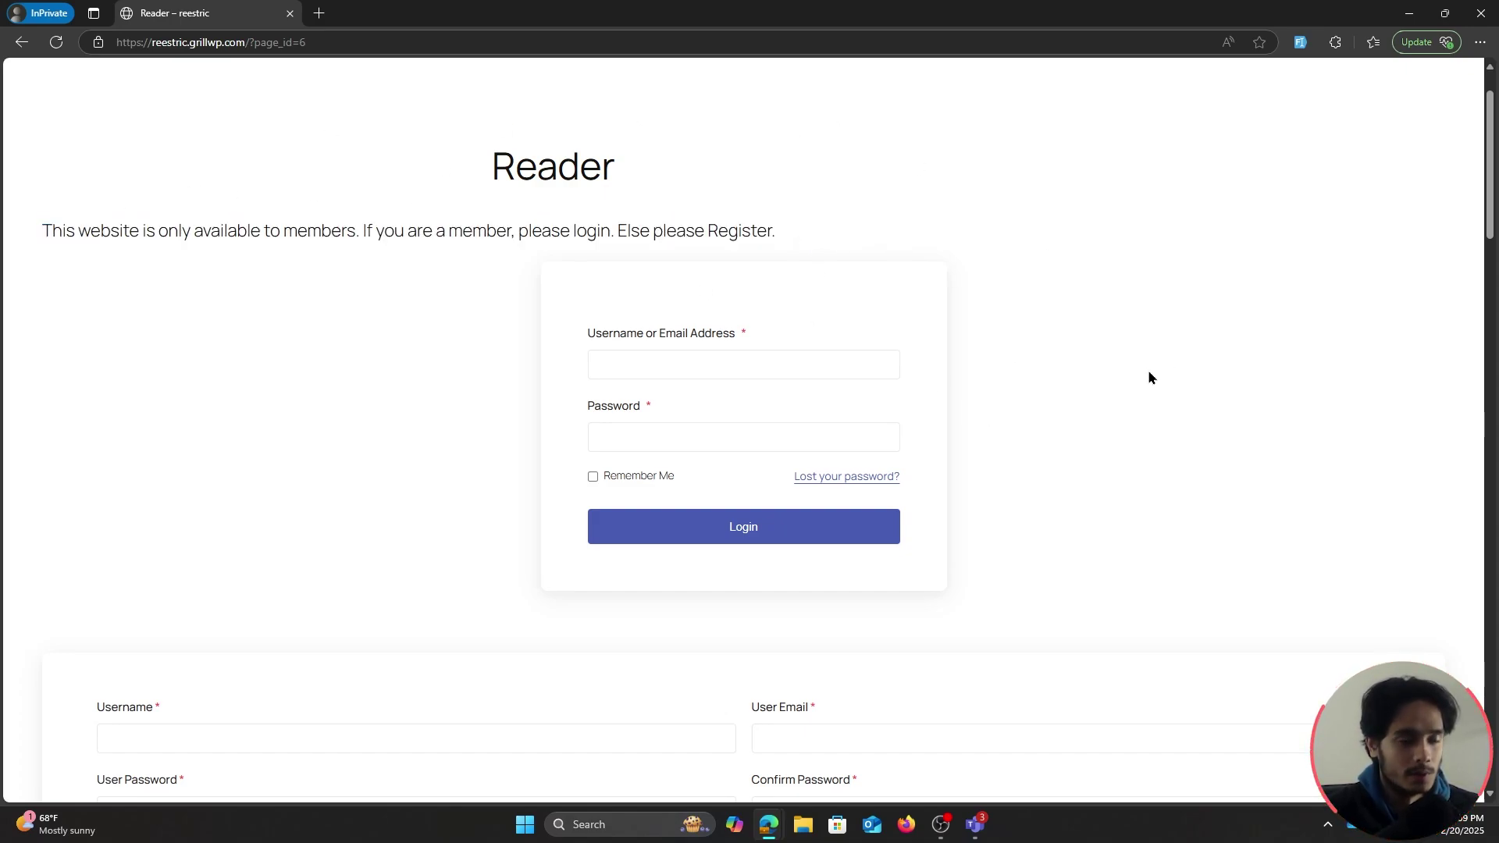
pyautogui.scroll(-5, 1149, 378)
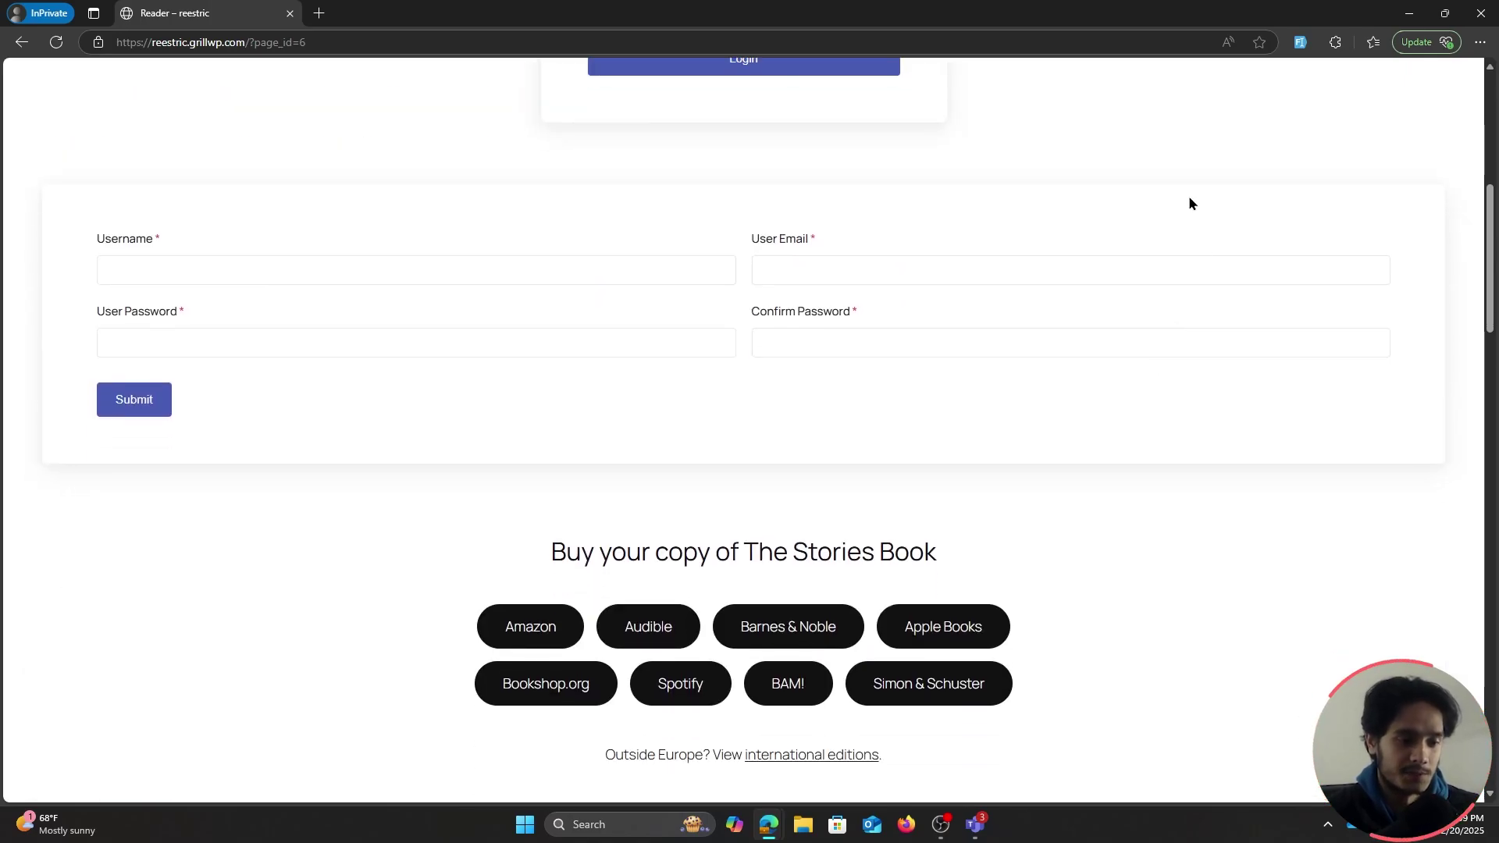
pyautogui.hotkey('alt', 'Tab')
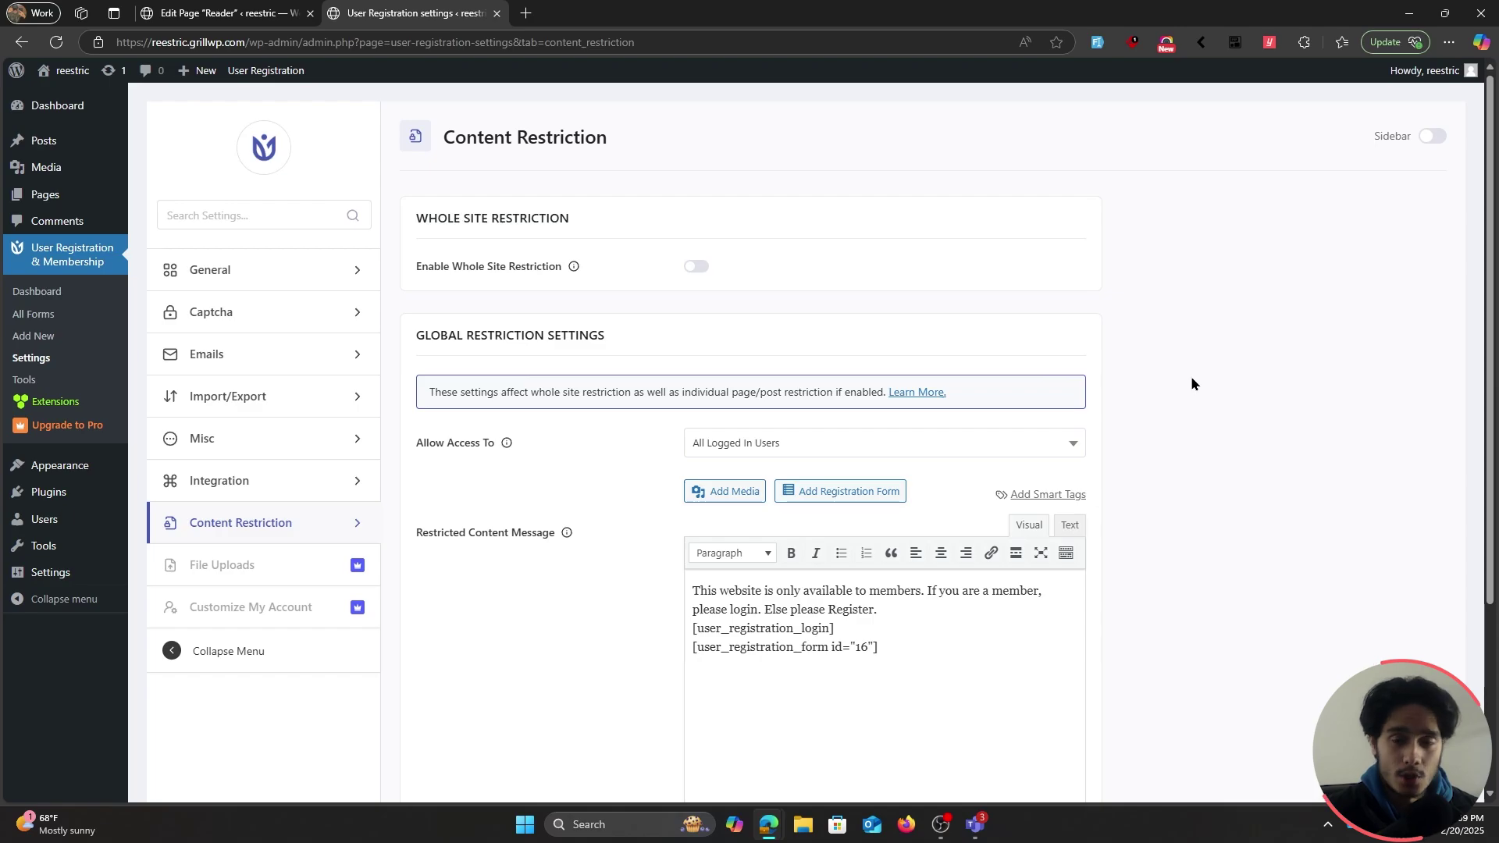